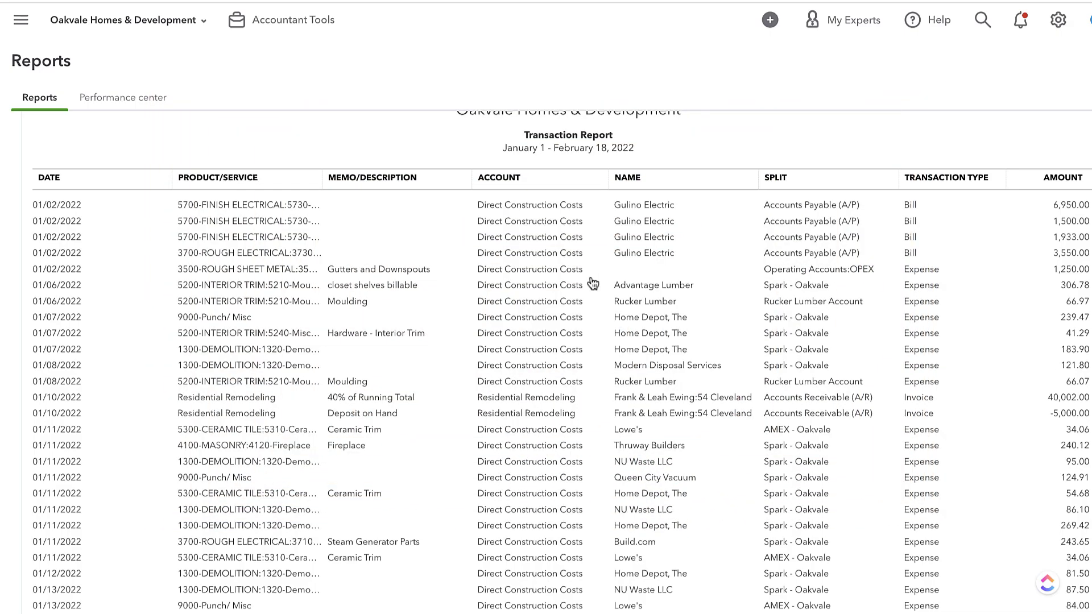
Step: Review the transaction report's entries from January 1 to February 18, 2022, including their products/services, accounts and amounts
scroll(268, 292, "up", 5)
scroll(267, 292, "down", 8)
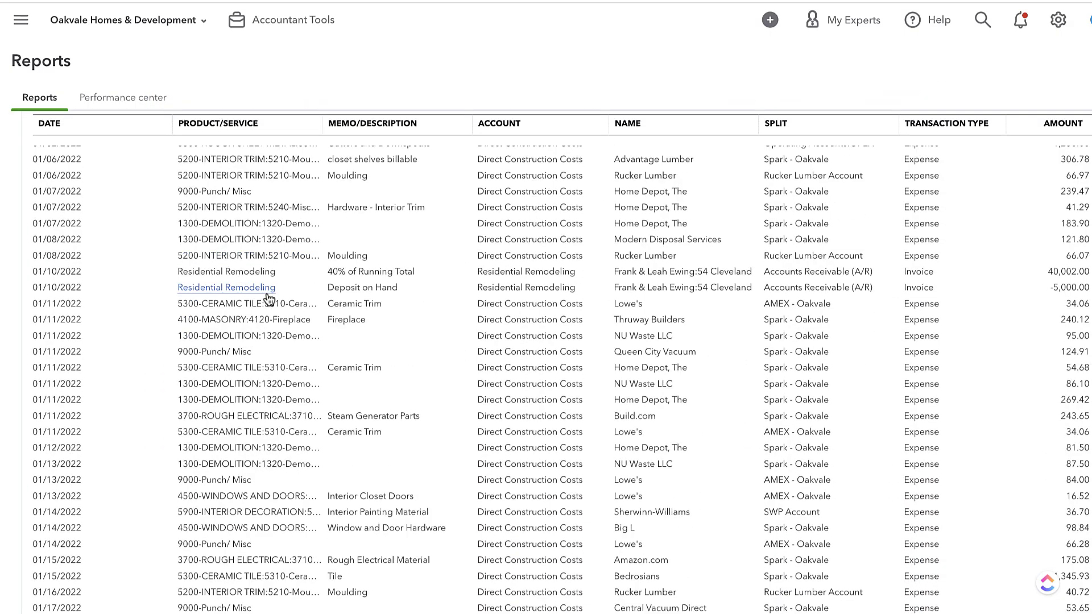
scroll(265, 297, "down", 15)
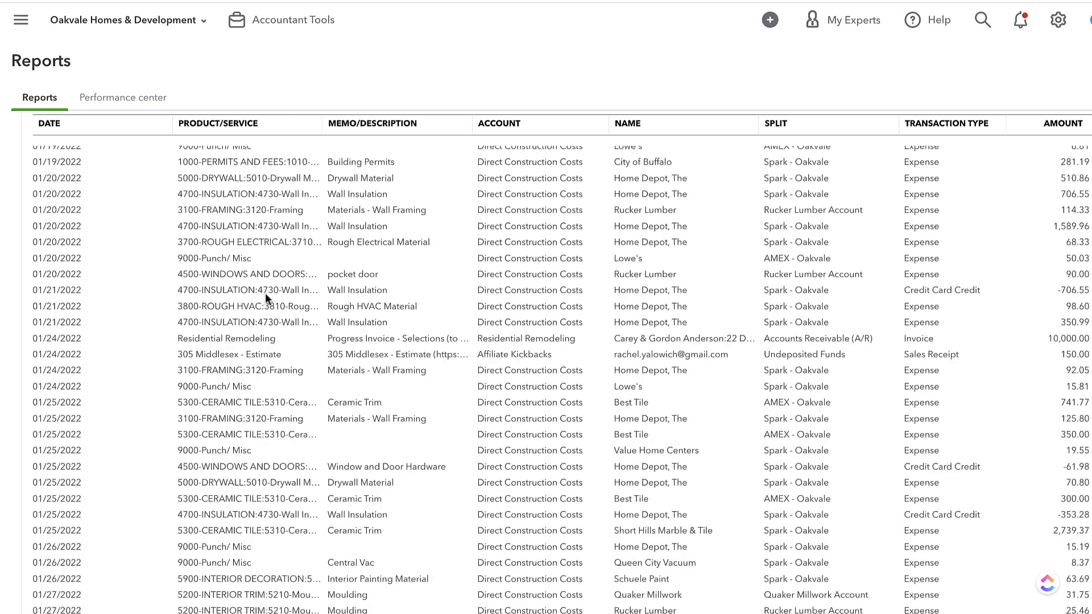
scroll(265, 298, "down", 15)
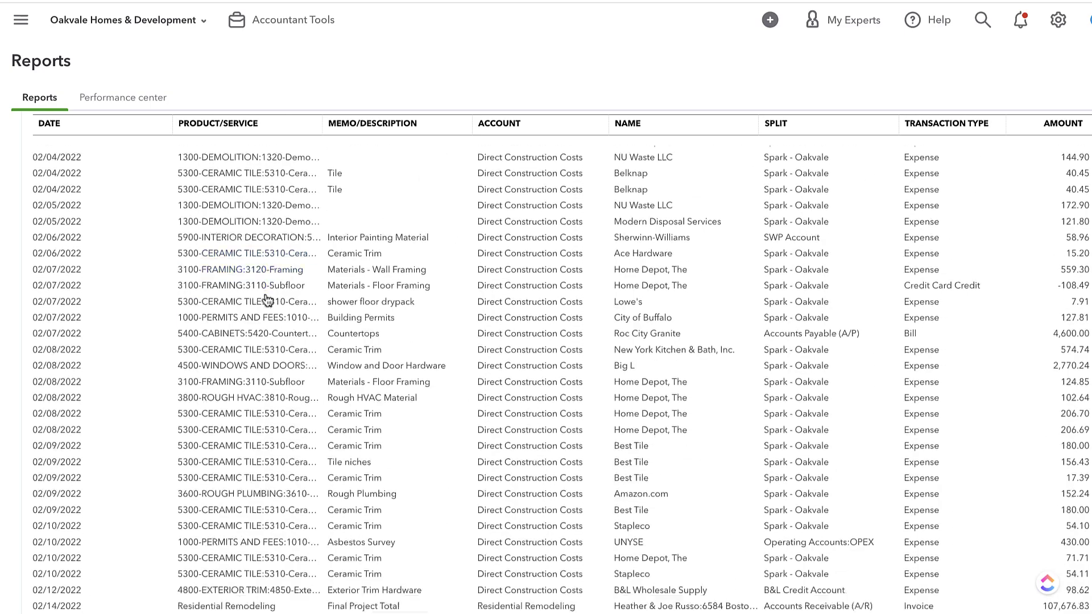
scroll(265, 296, "up", 10)
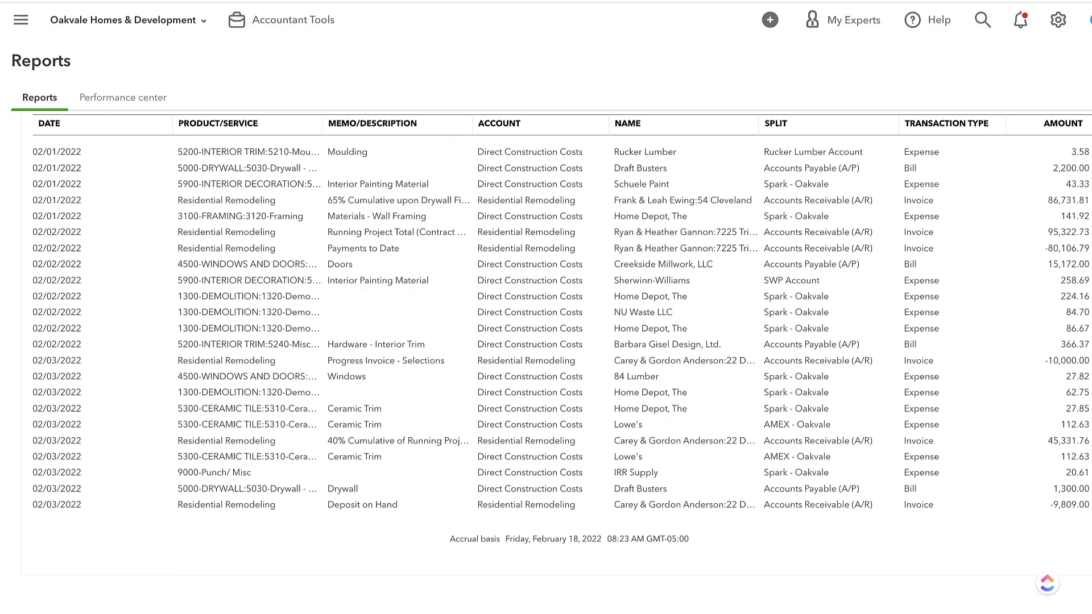
Step: Switch to the EXTERNAL REPORTING 2.0 spreadsheet in Google Sheets and examine the DATA sheet's imported columns, calculated columns and rows
left_click(156, 1)
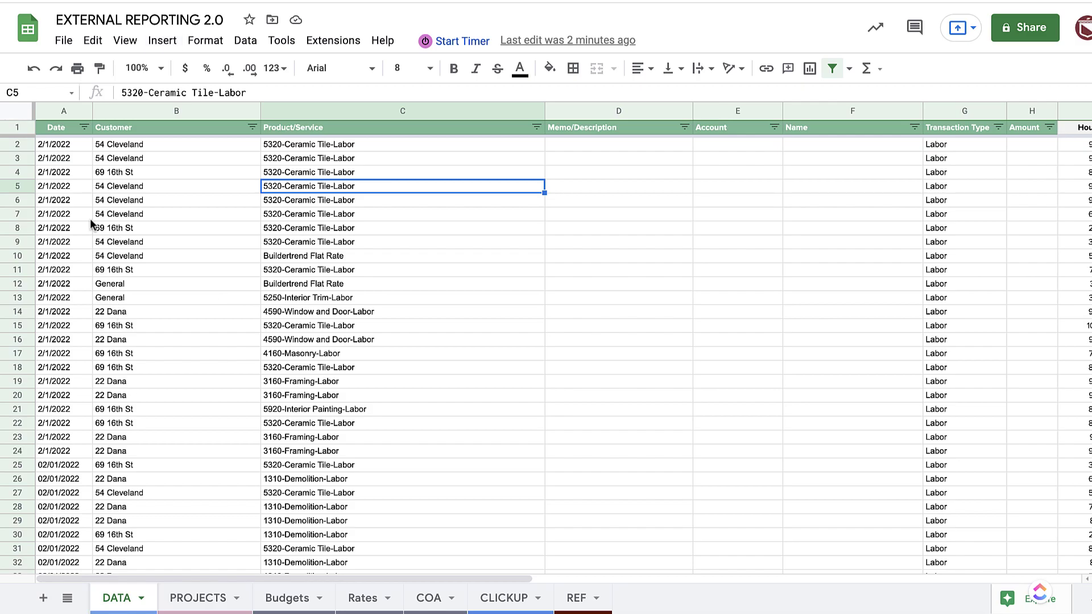
left_click(62, 147)
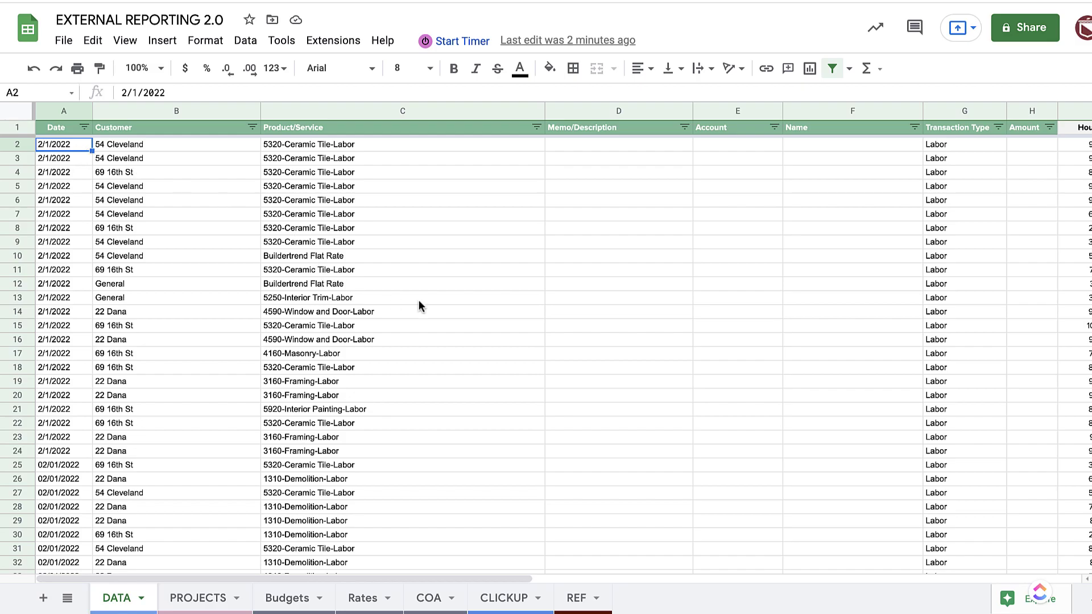
scroll(418, 301, "right", 3)
scroll(421, 300, "right", 5)
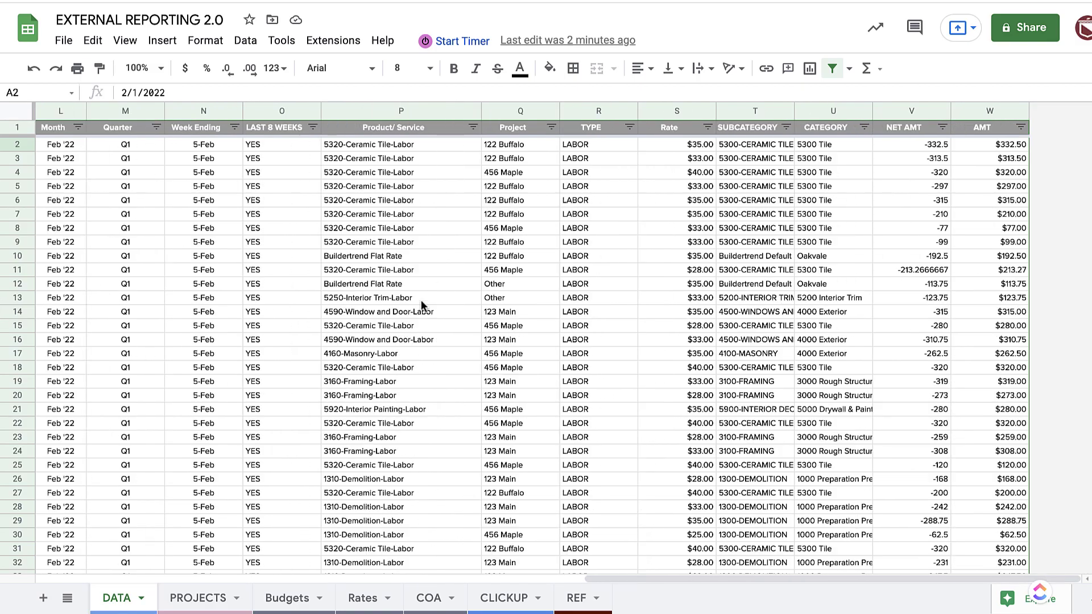
left_click_drag(651, 579, 358, 526)
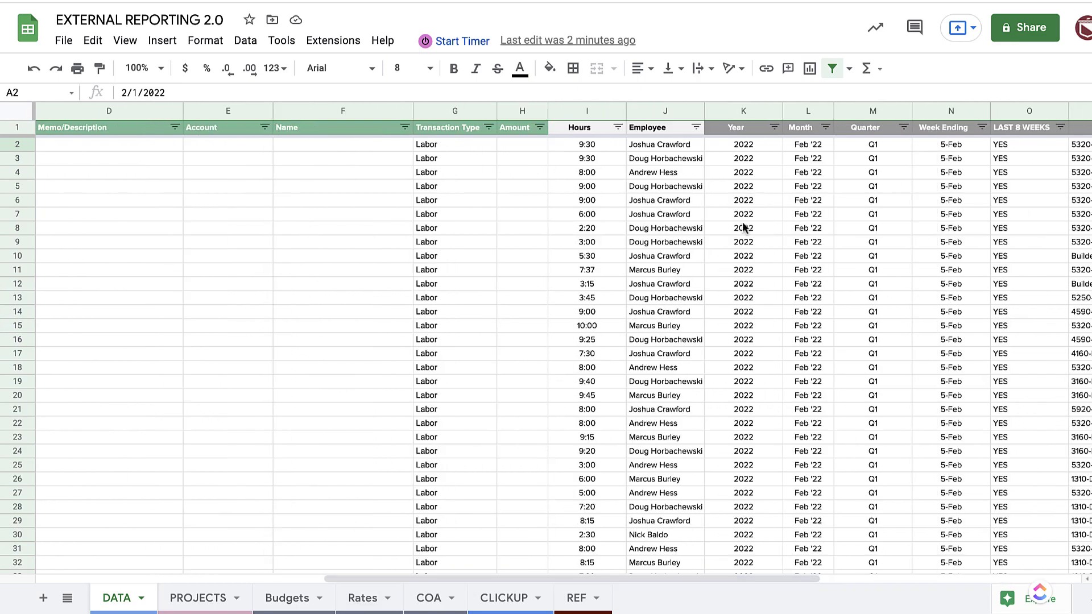
left_click(748, 163)
scroll(788, 340, "right", 5)
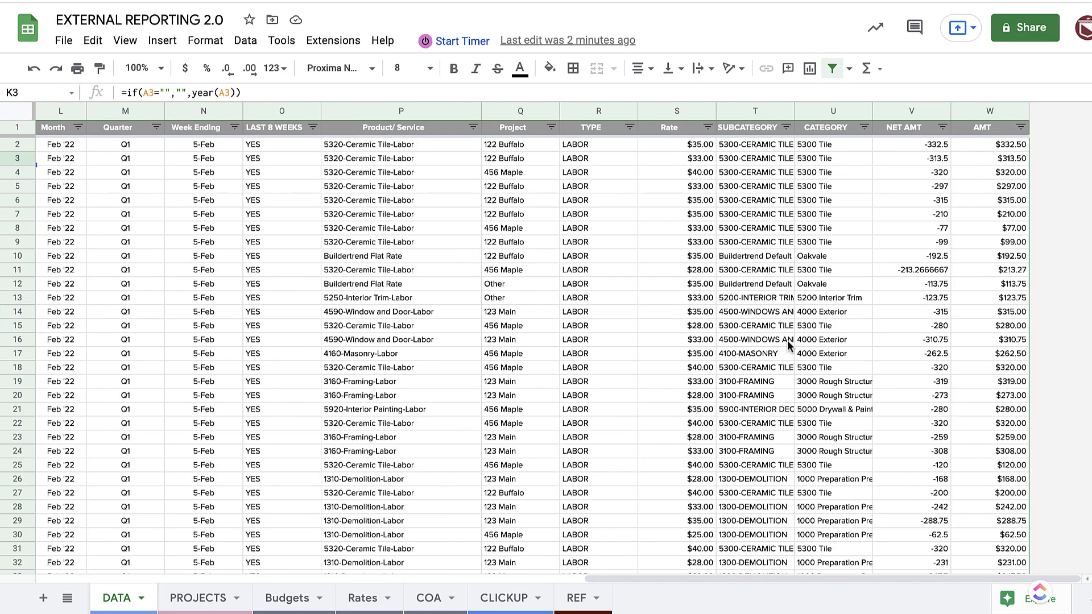
mouse_move(658, 578)
left_mouse_down()
mouse_move(648, 579)
mouse_move(663, 580)
left_mouse_up()
scroll(700, 284, "down", 20)
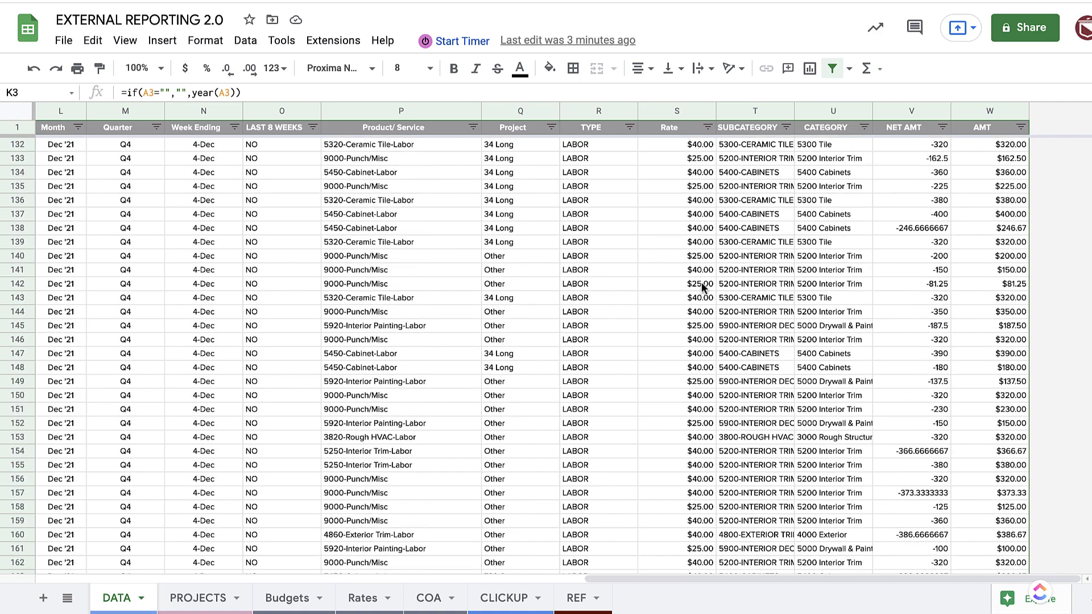
scroll(650, 266, "up", 5)
scroll(650, 273, "up", 4)
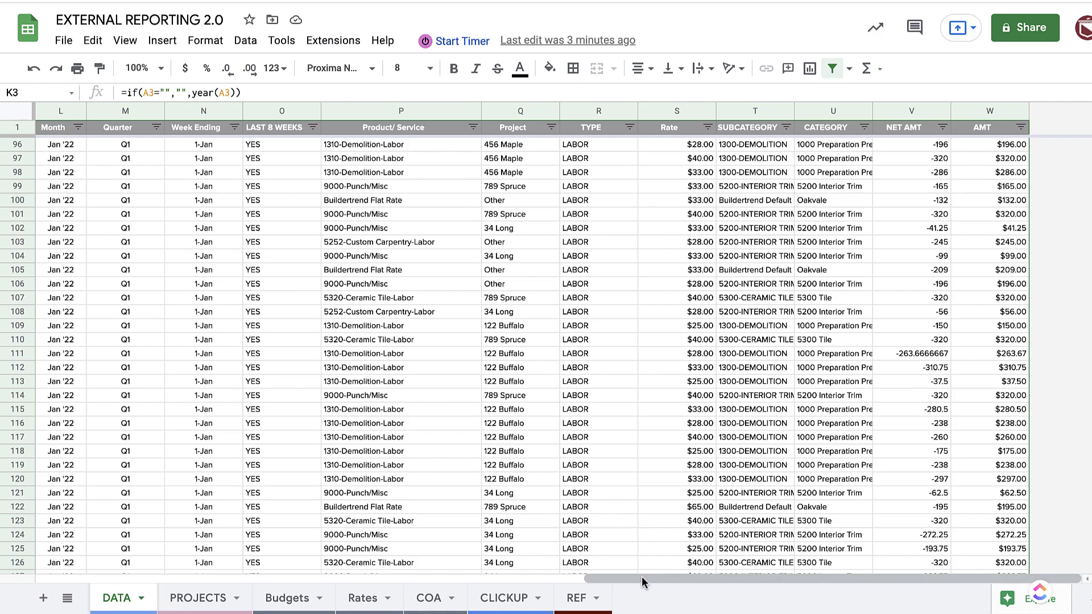
Step: Select the range A1:W8123 on the DATA sheet and add a slicer
left_click_drag(641, 575, 88, 581)
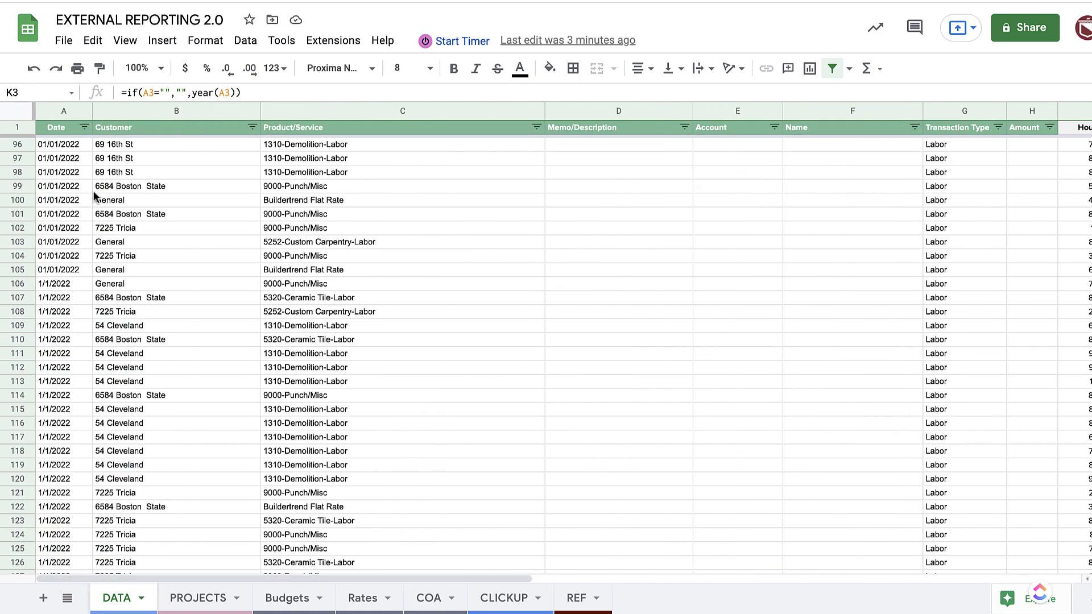
left_click(62, 129)
scroll(576, 452, "down", 1)
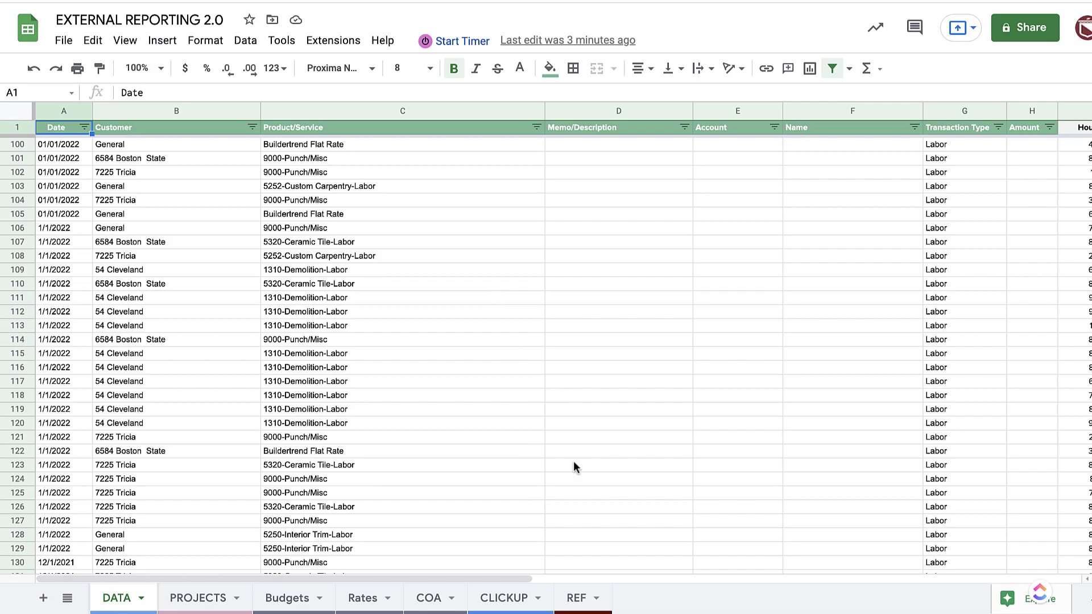
left_click_drag(446, 575, 1013, 589)
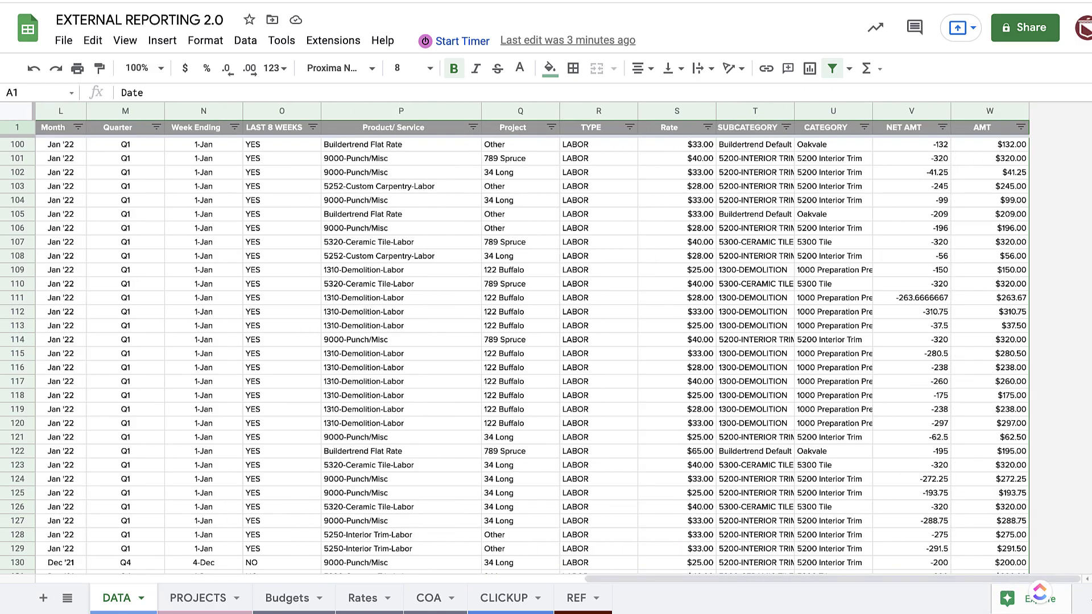
scroll(1024, 539, "down", 20)
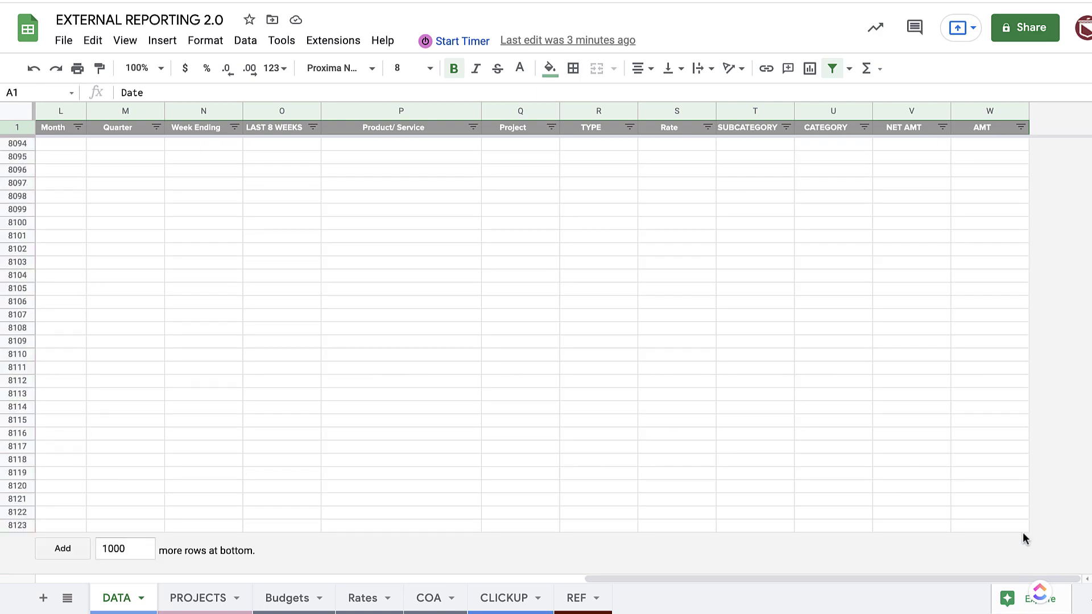
left_click(1010, 529, "shift")
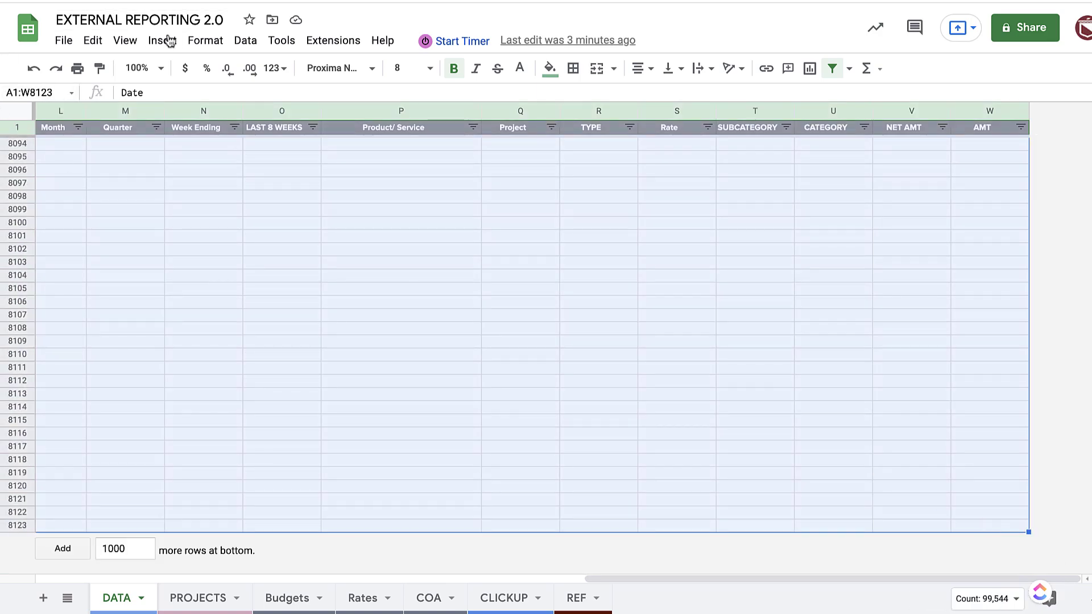
left_click(238, 44)
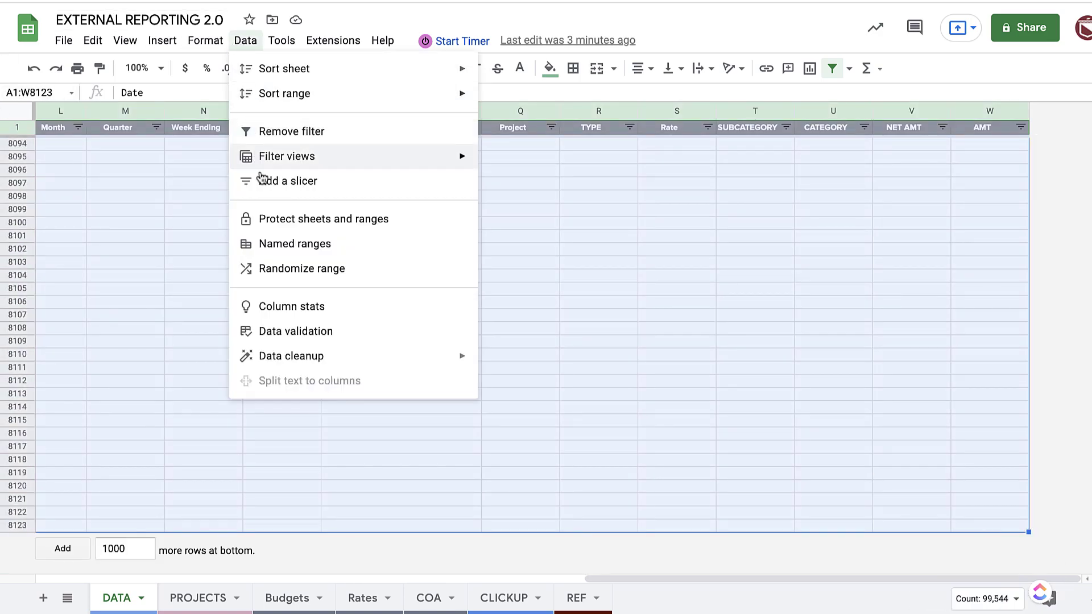
left_click(291, 182)
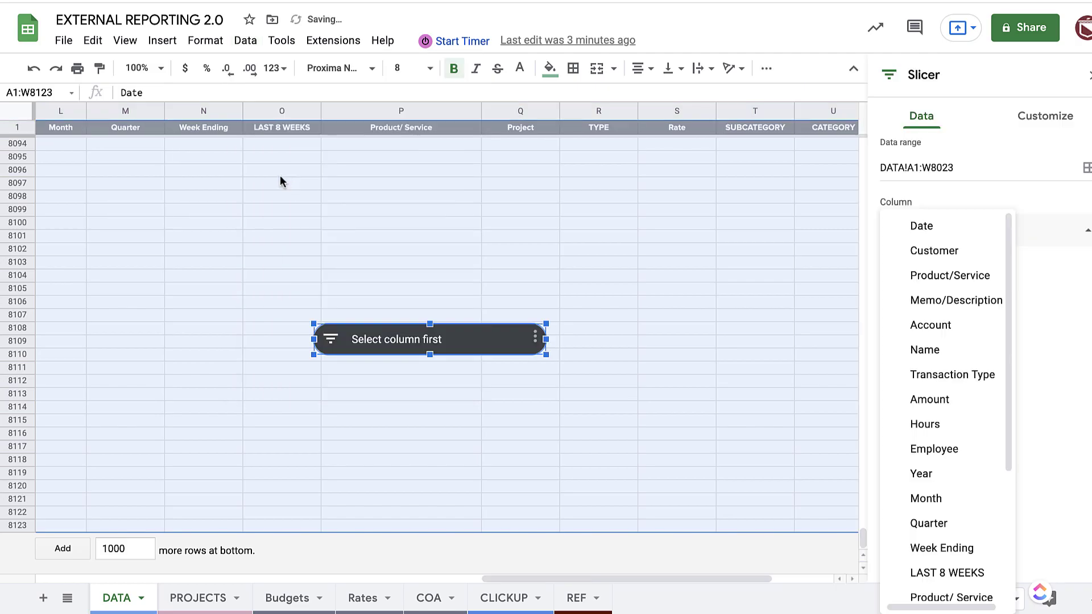
Step: Copy the unconfigured slicer from the DATA sheet into a newly added sheet
left_click(535, 338)
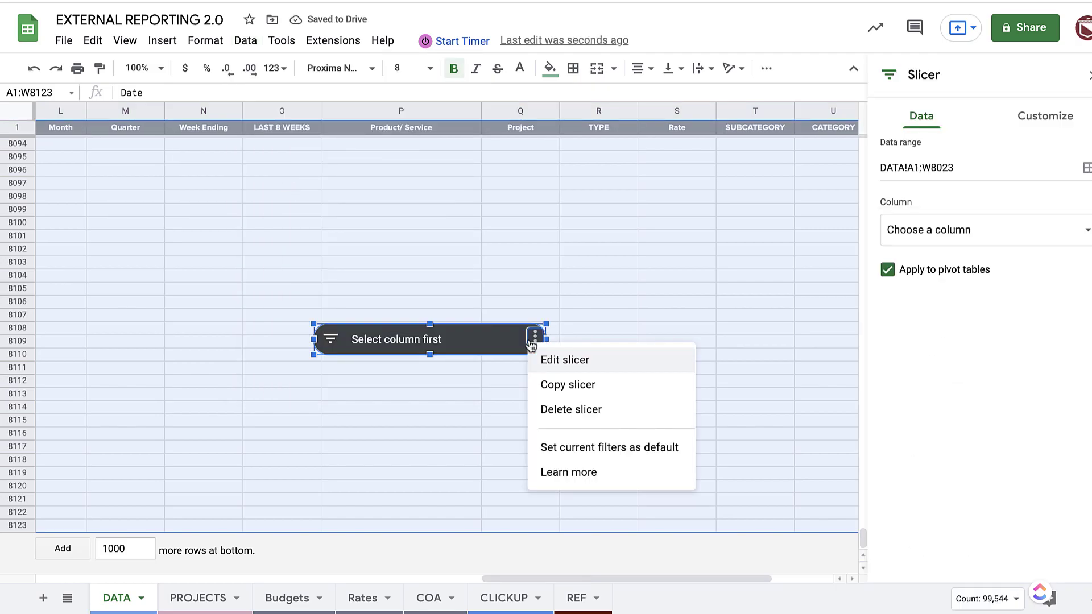
left_click(555, 387)
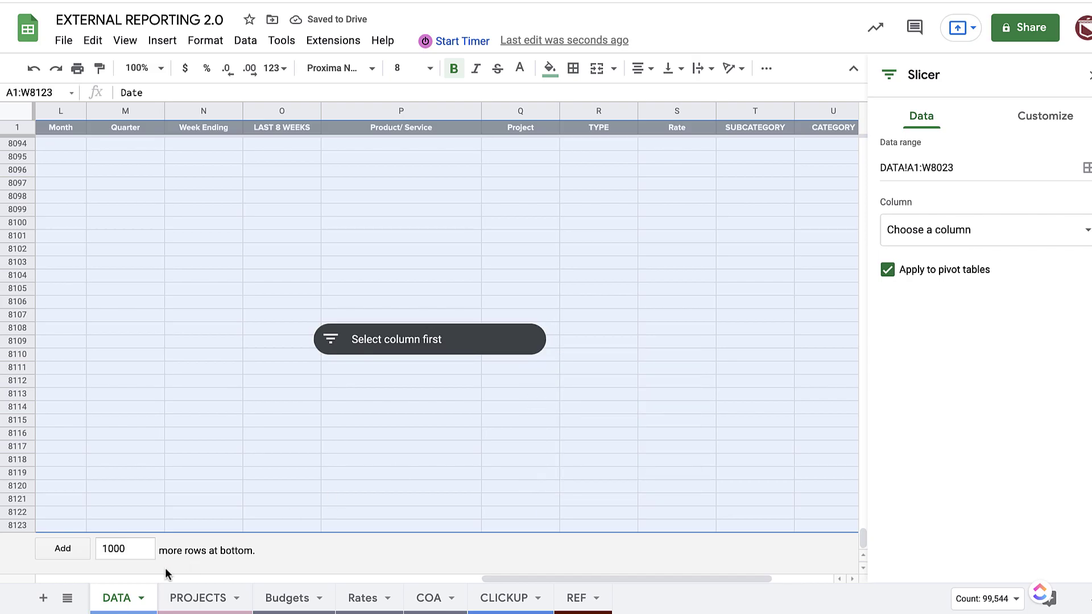
left_click(42, 598)
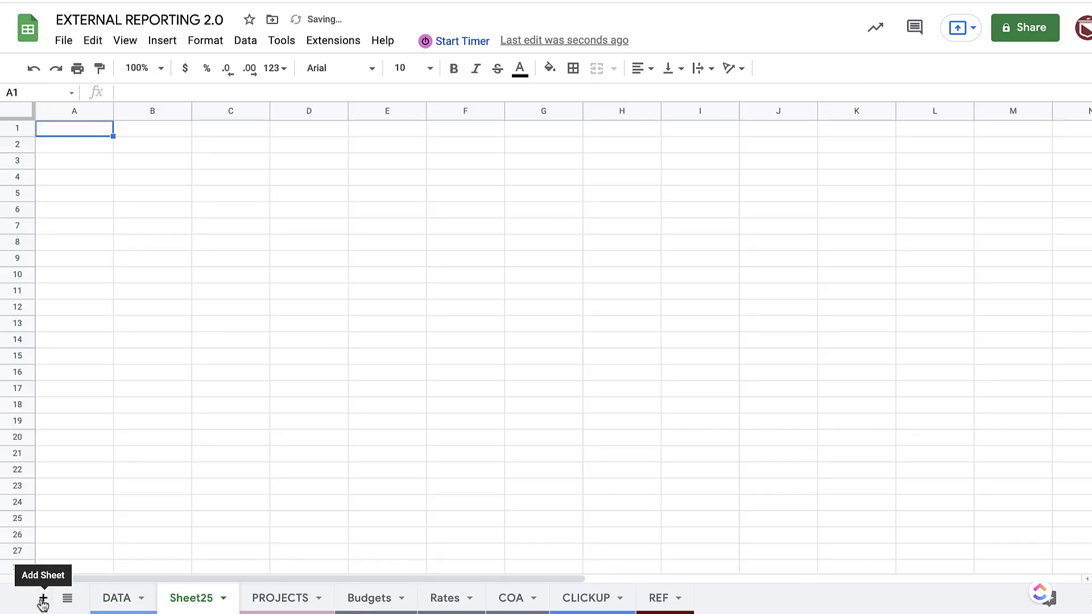
key("ctrl+v")
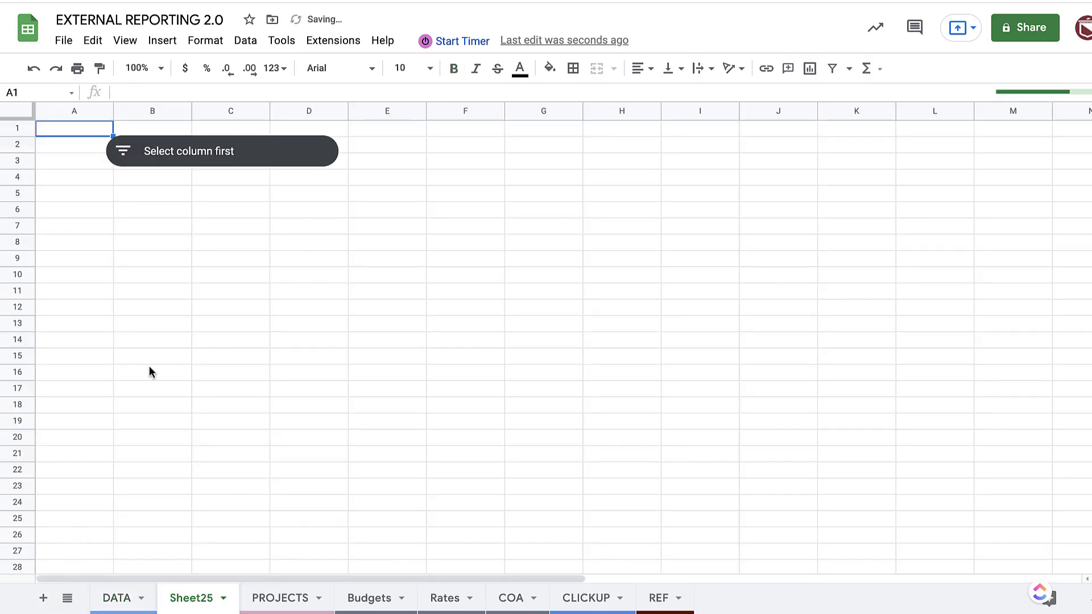
Step: Set the pasted slicer on the new sheet to filter by the Year column
left_click(227, 161)
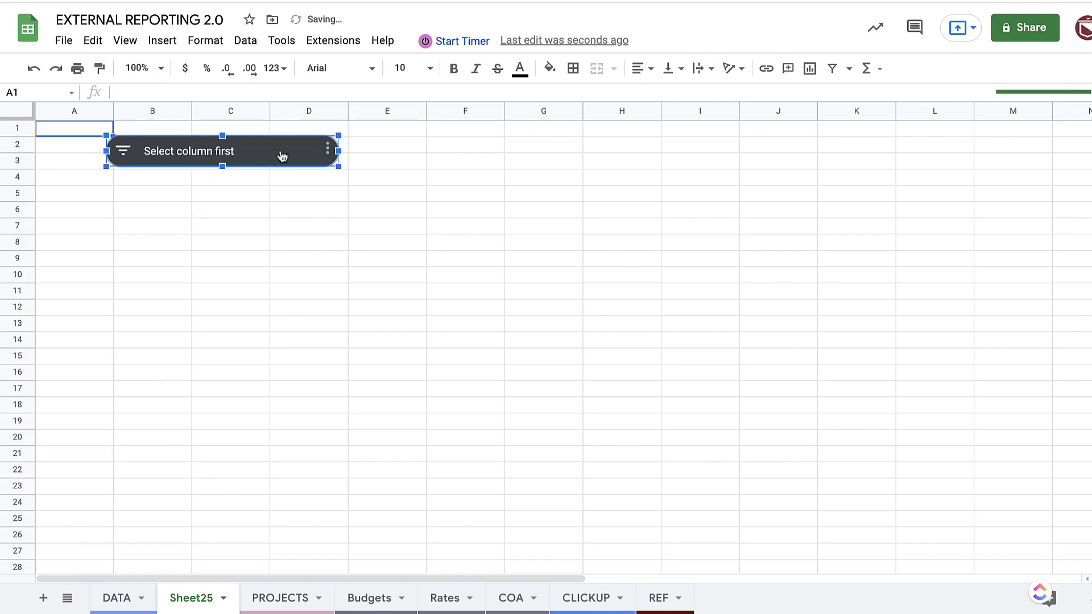
left_click(328, 149)
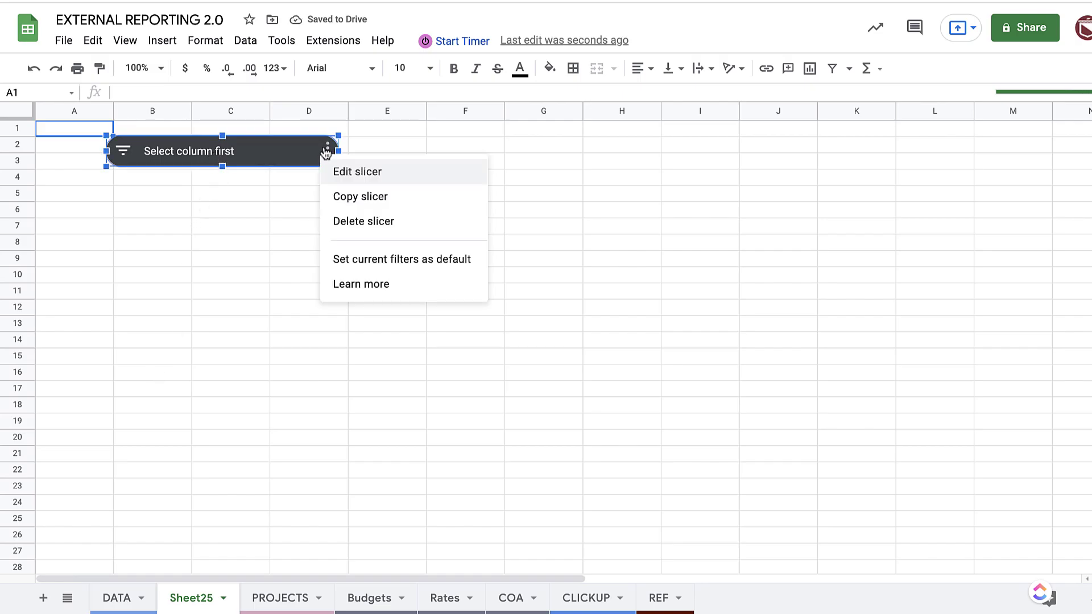
left_click(345, 174)
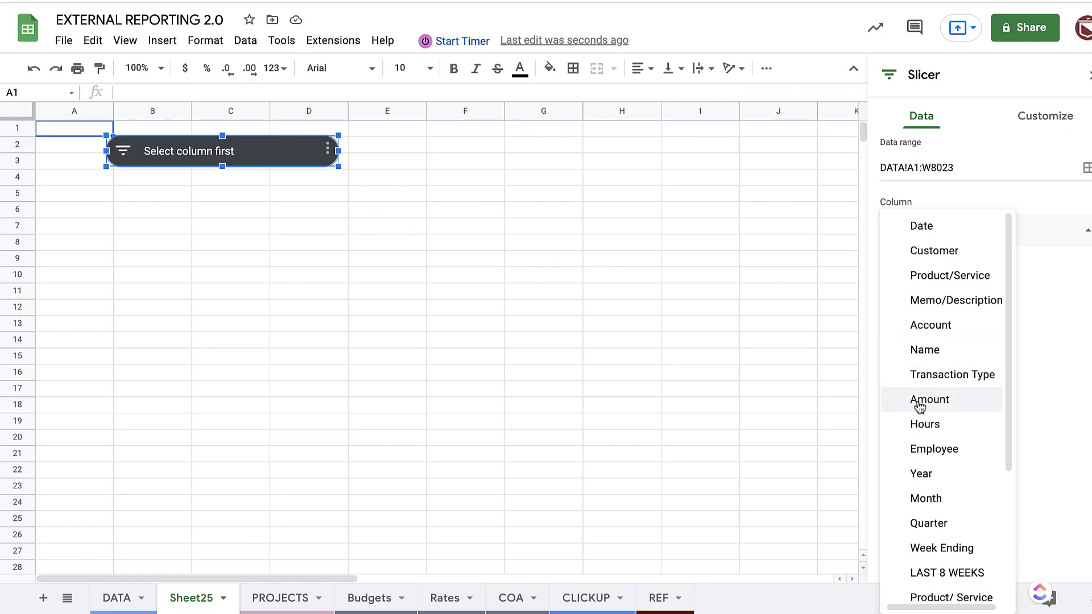
scroll(919, 404, "down", 3)
left_click(947, 294)
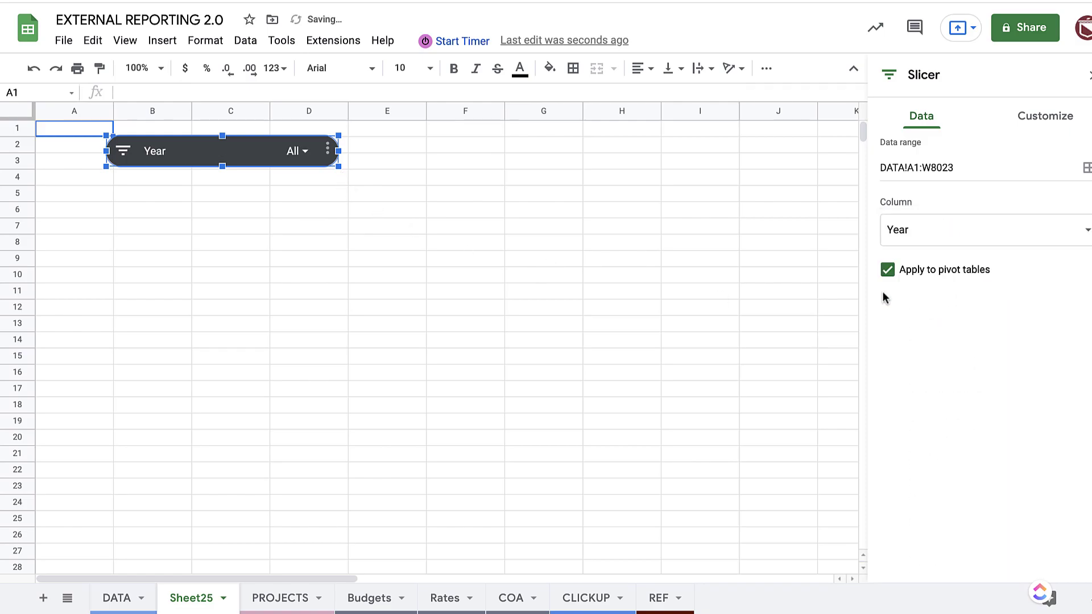
left_click(524, 290)
Step: Duplicate the Year slicer and place the copy directly beneath the original, aligned with it
left_click(331, 153)
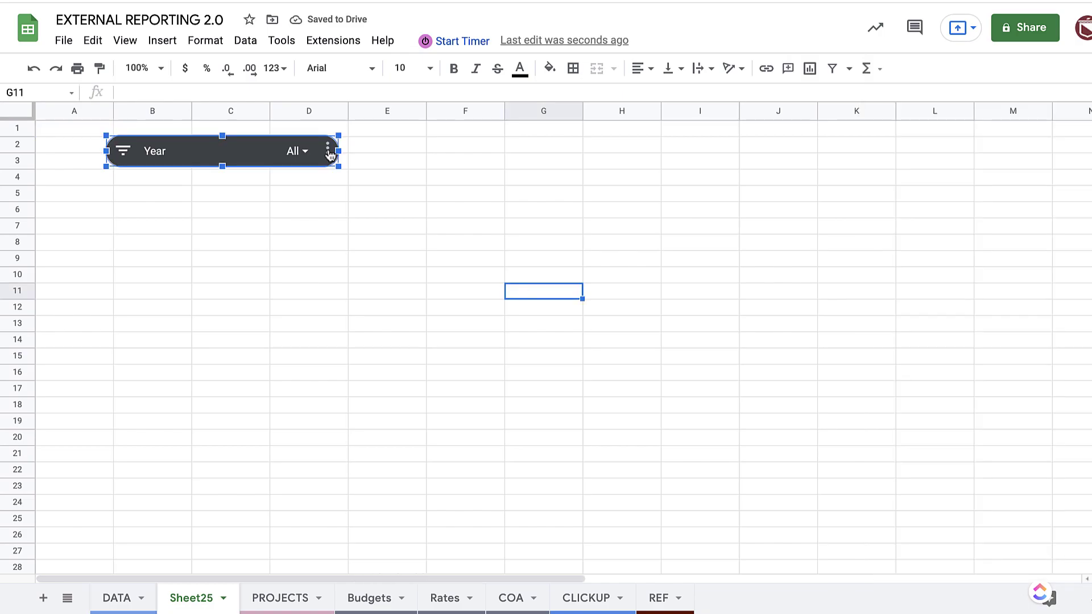
left_click(329, 150)
left_click(347, 197)
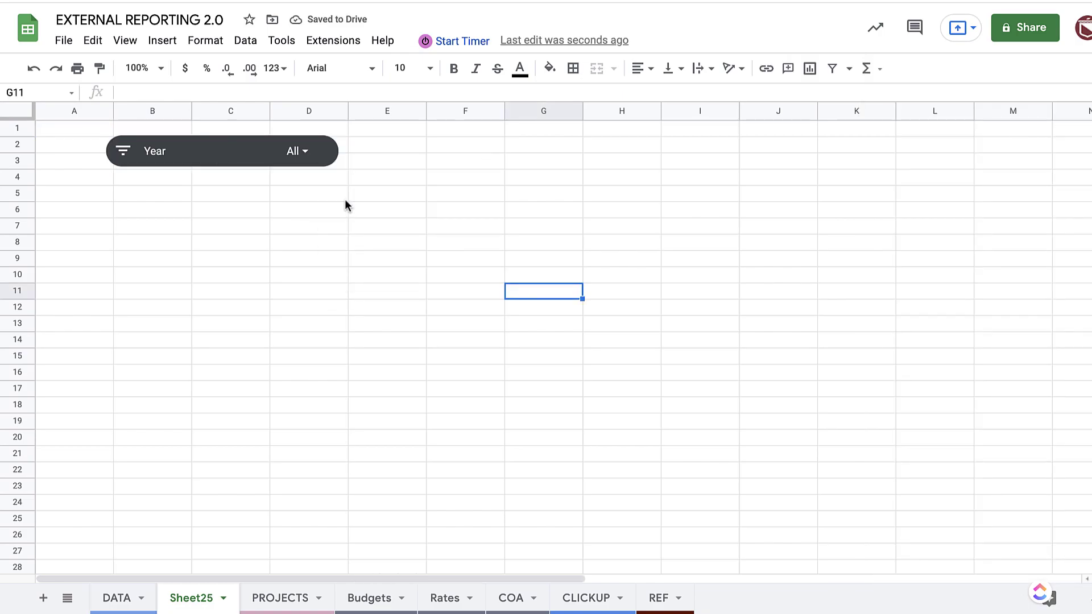
right_click(295, 206)
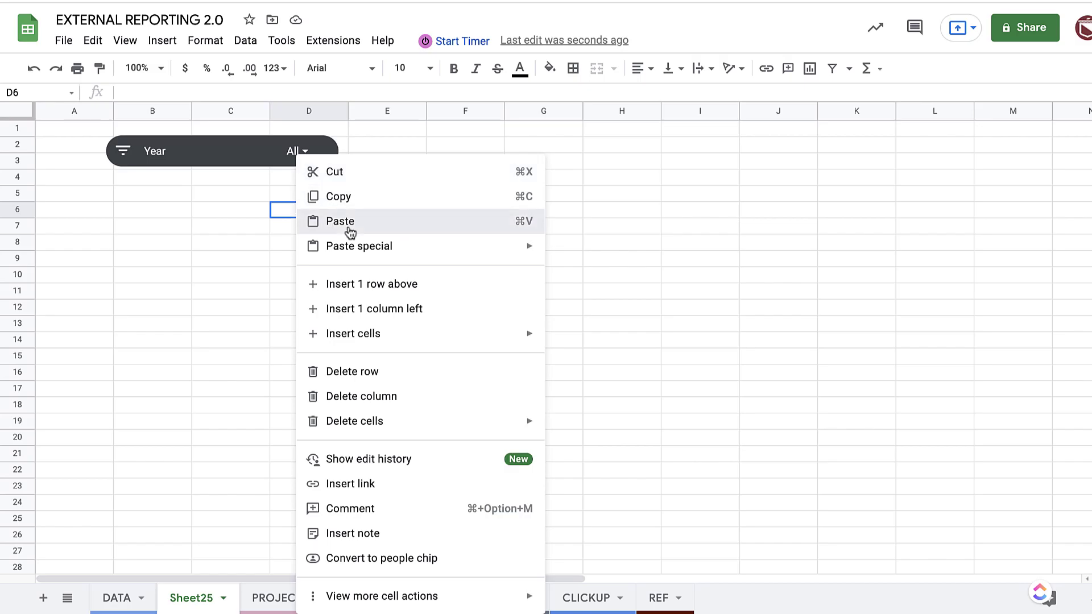
left_click(311, 224)
left_click_drag(441, 236, 222, 194)
Step: Change the lower slicer's filter column to Project
left_click(327, 190)
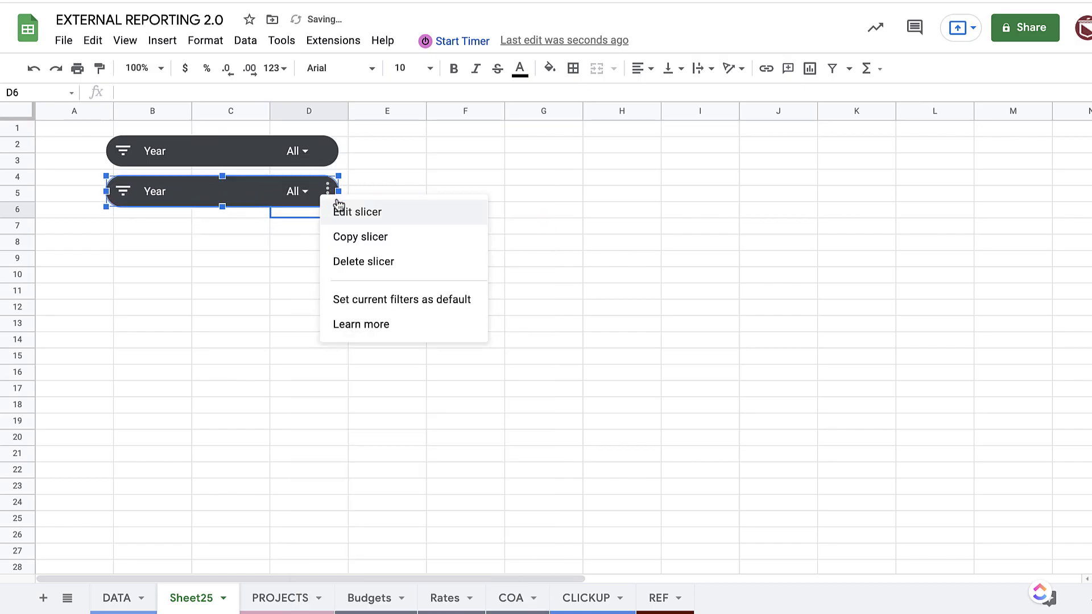
left_click(446, 216)
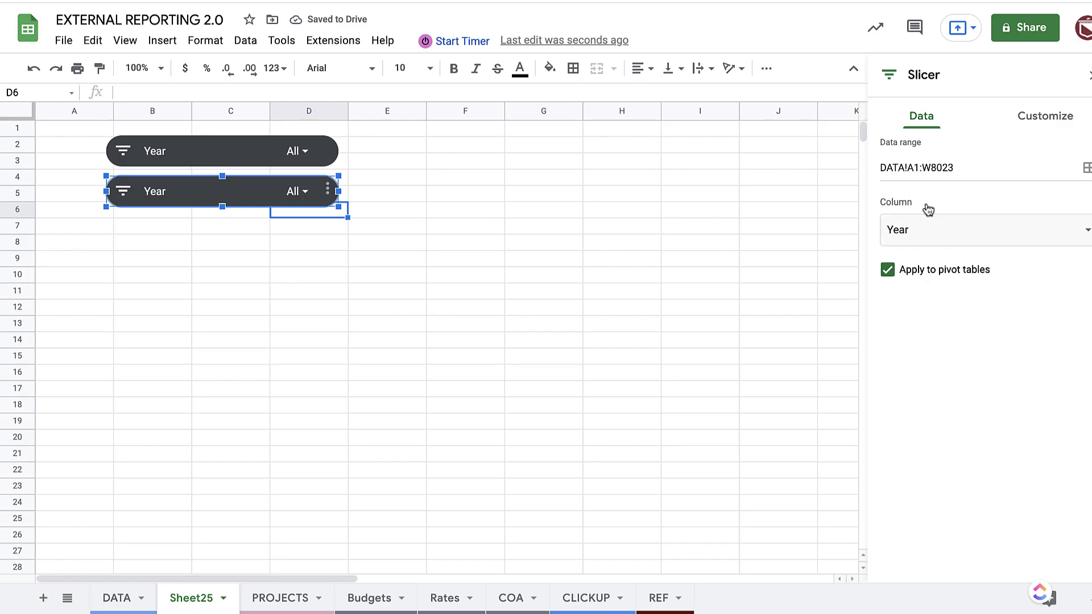
left_click(929, 230)
scroll(960, 453, "down", 3)
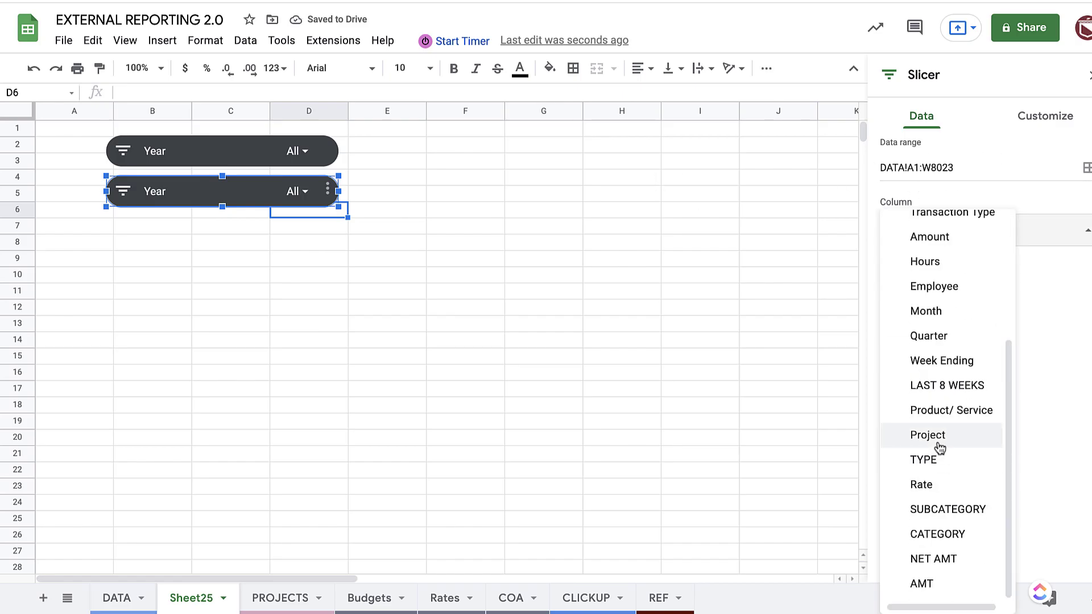
left_click(938, 443)
left_click_drag(502, 407, 540, 405)
left_click(321, 296)
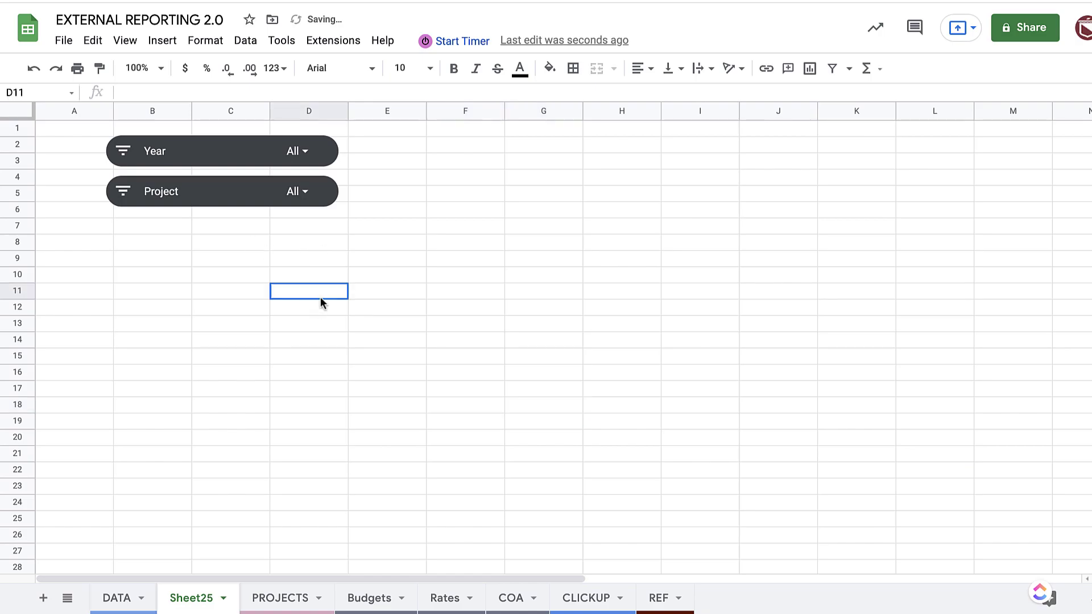
Step: Rename the new sheet containing the slicers as DASHBOARD
left_click(224, 600)
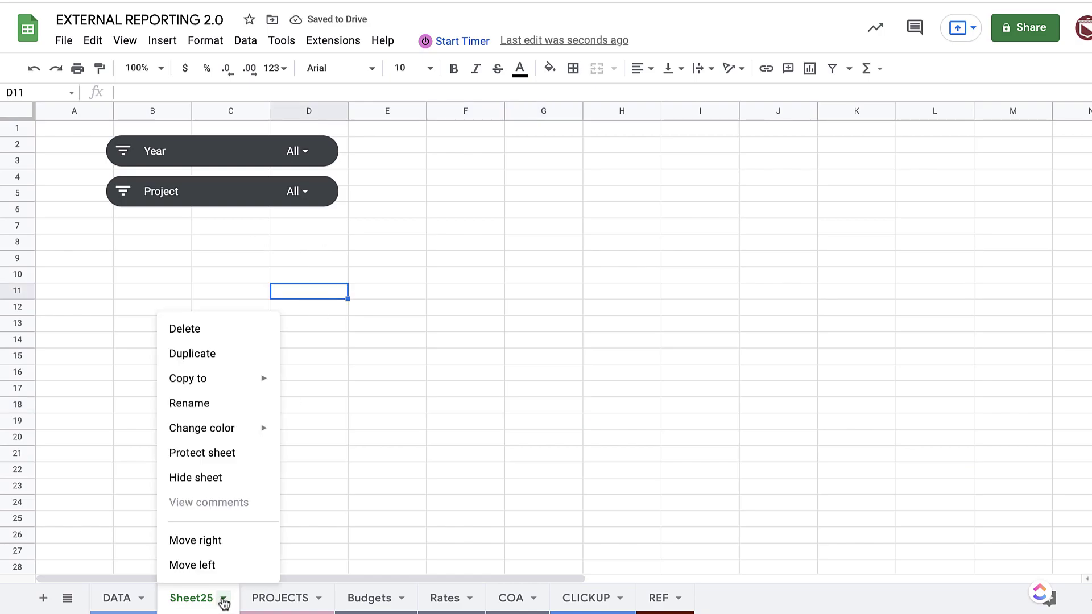
left_click(222, 406)
type("DASHBOARD")
key("Return")
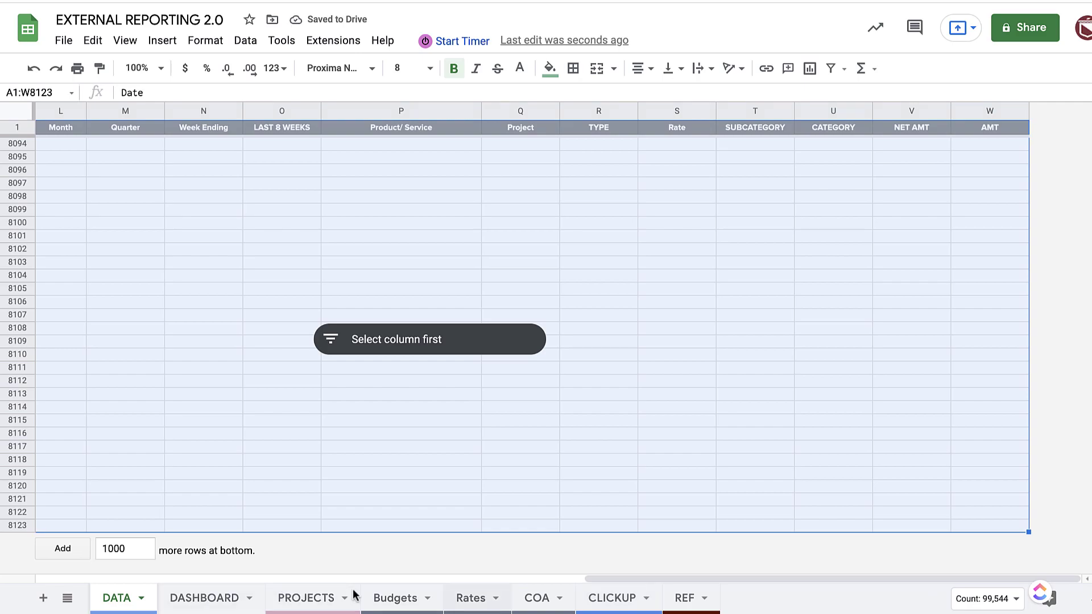
Step: Delete the unused slicer that has no column selected from the DATA sheet
left_click(511, 343)
left_click(534, 338)
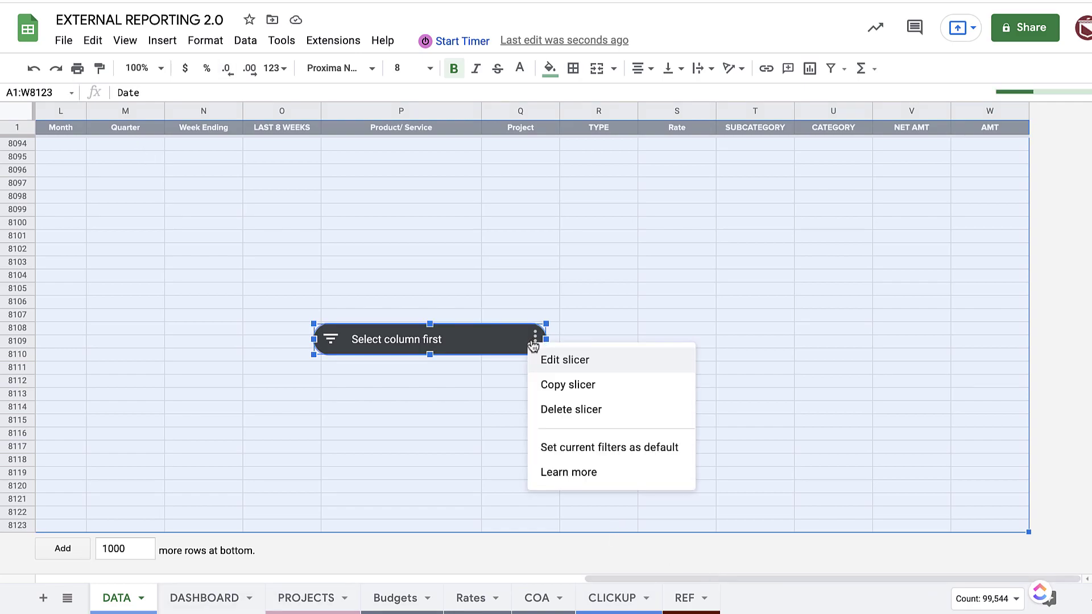
left_click(555, 410)
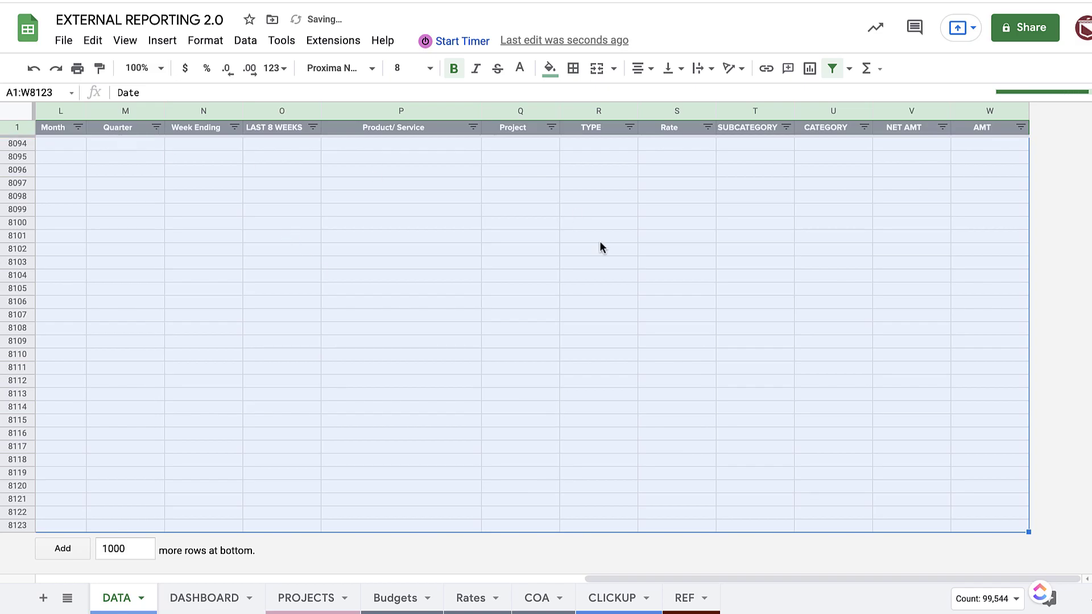
Step: Create a pivot table from DATA!A1:W8123 on the existing DASHBOARD sheet at cell A8
left_click(246, 40)
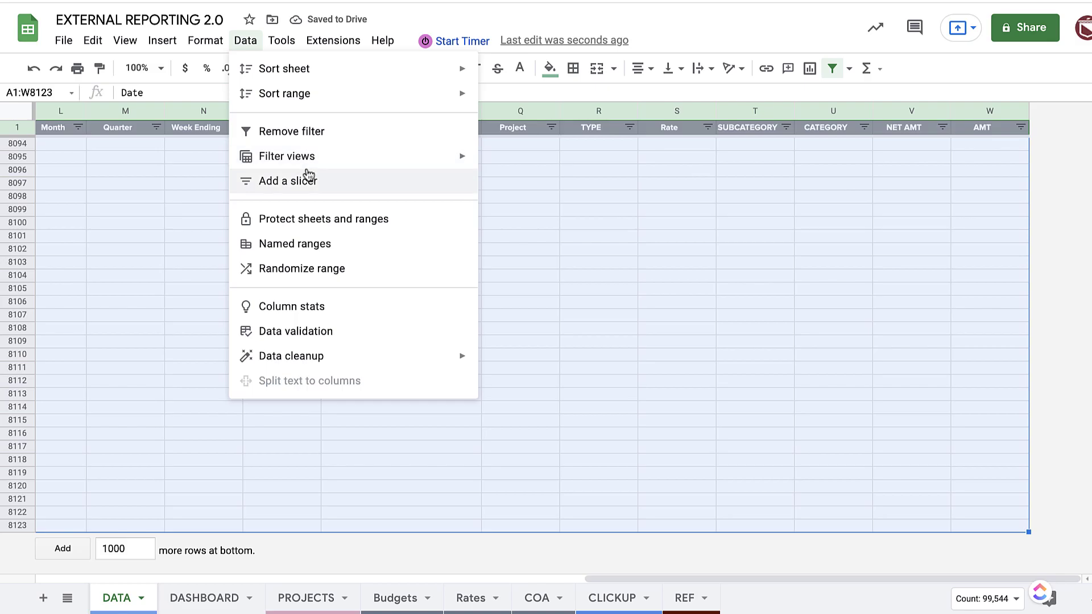
mouse_move(168, 46)
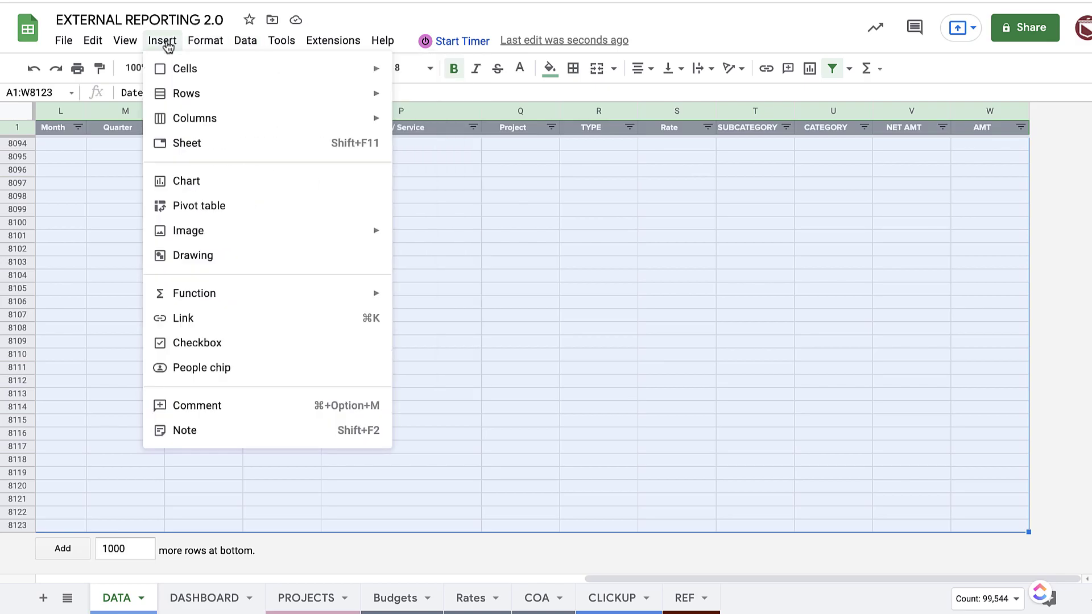
left_click(200, 207)
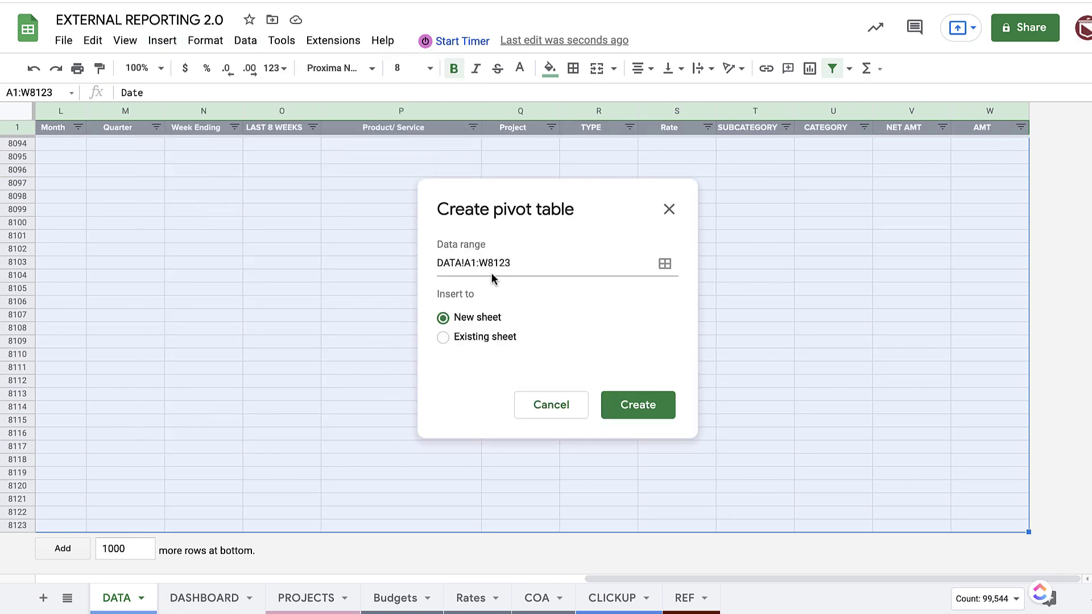
left_click(480, 339)
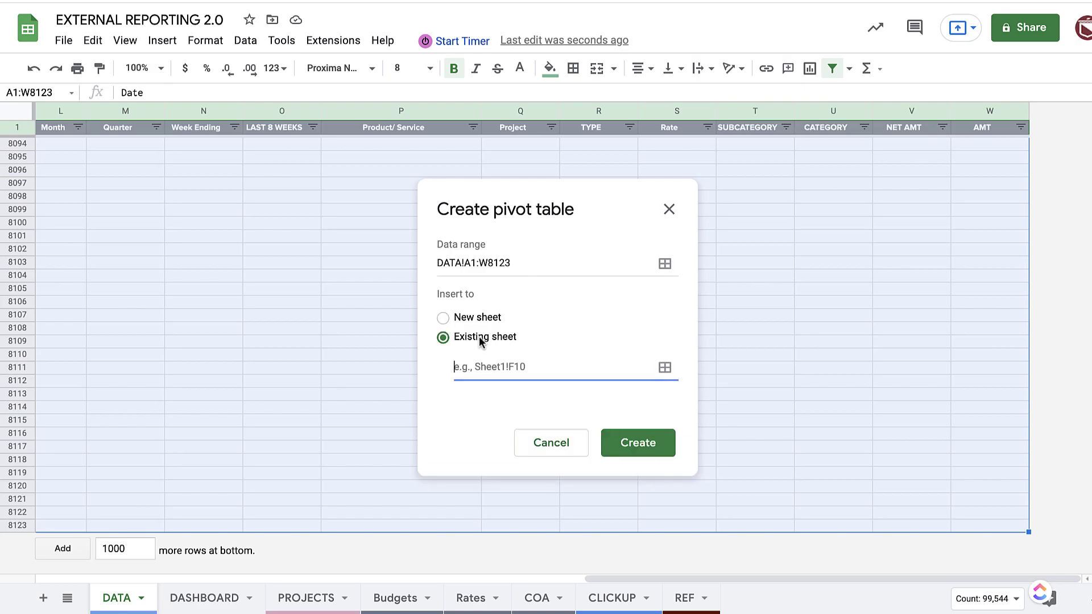
left_click(665, 367)
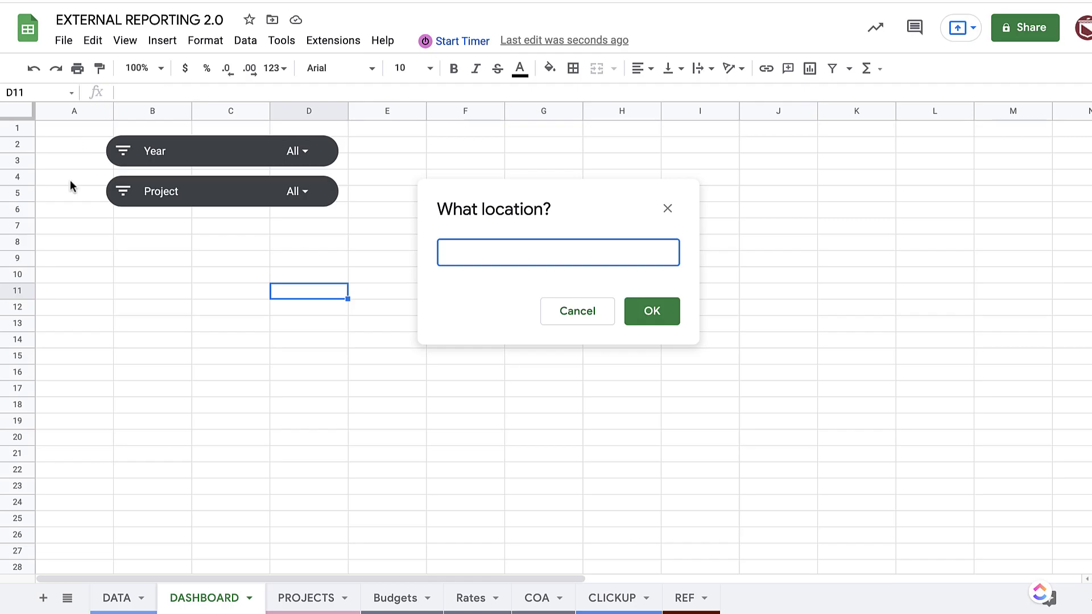
left_click(60, 244)
left_click(652, 312)
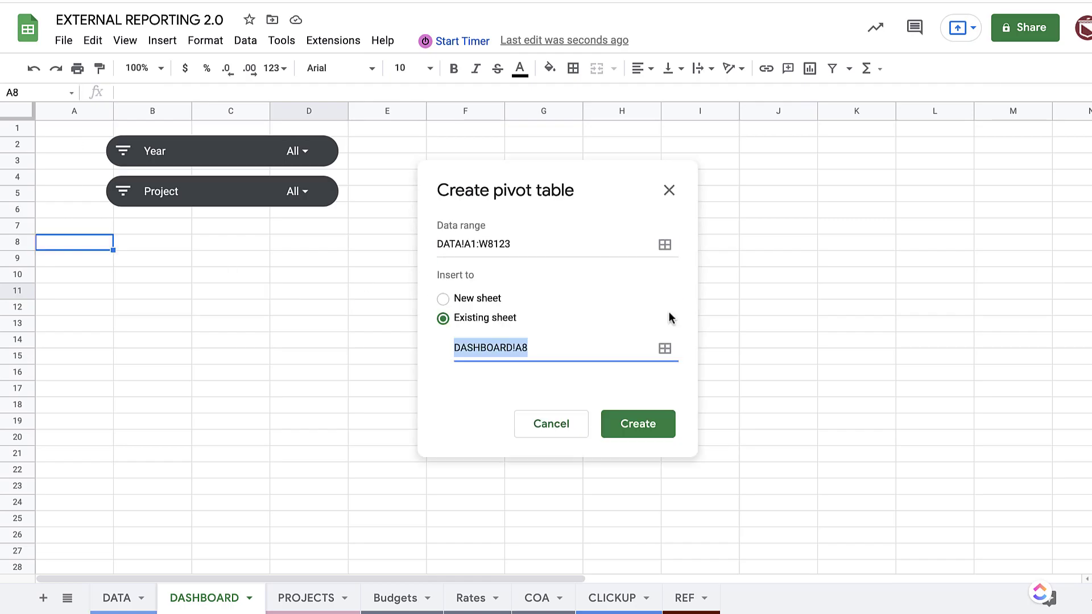
left_click(647, 420)
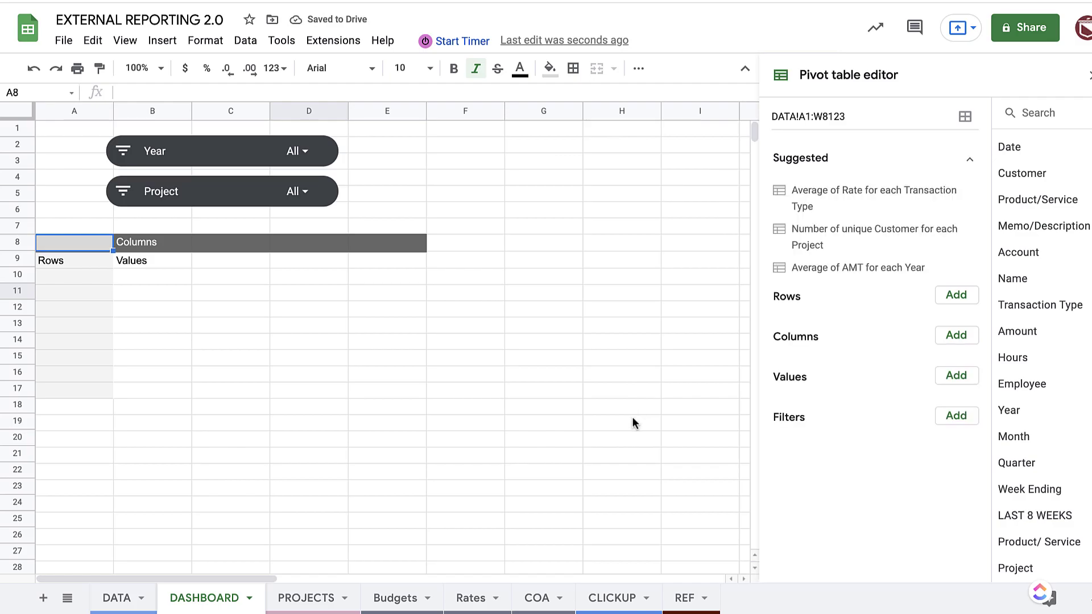
Step: Add AMT, summarized by SUM, as the pivot table's only value field
left_click(952, 380)
left_click(951, 377)
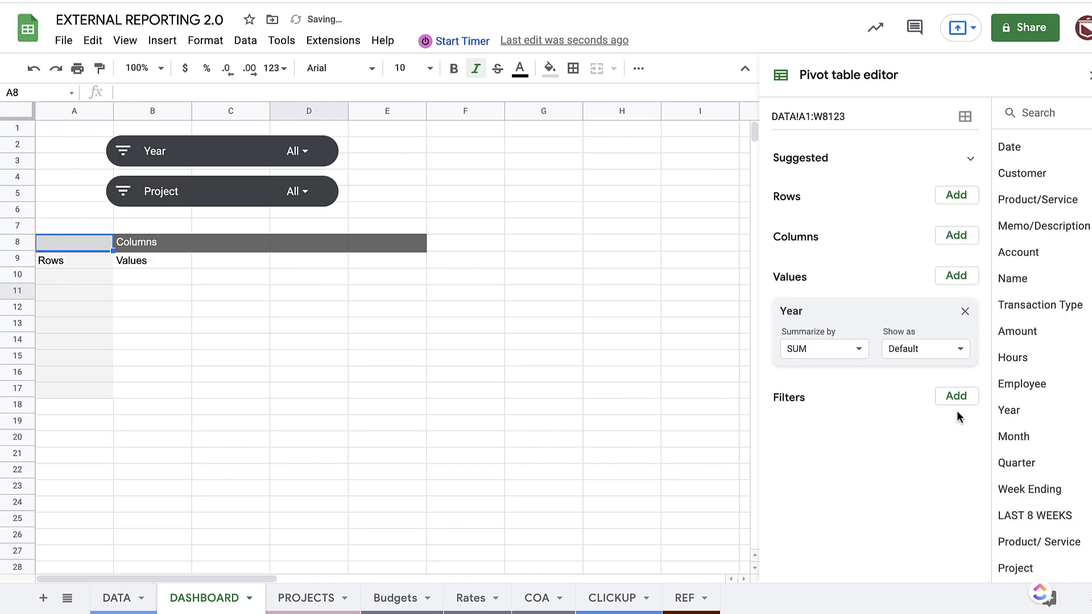
left_click(965, 311)
left_click(961, 376)
scroll(987, 543, "down", 2)
left_click(976, 597)
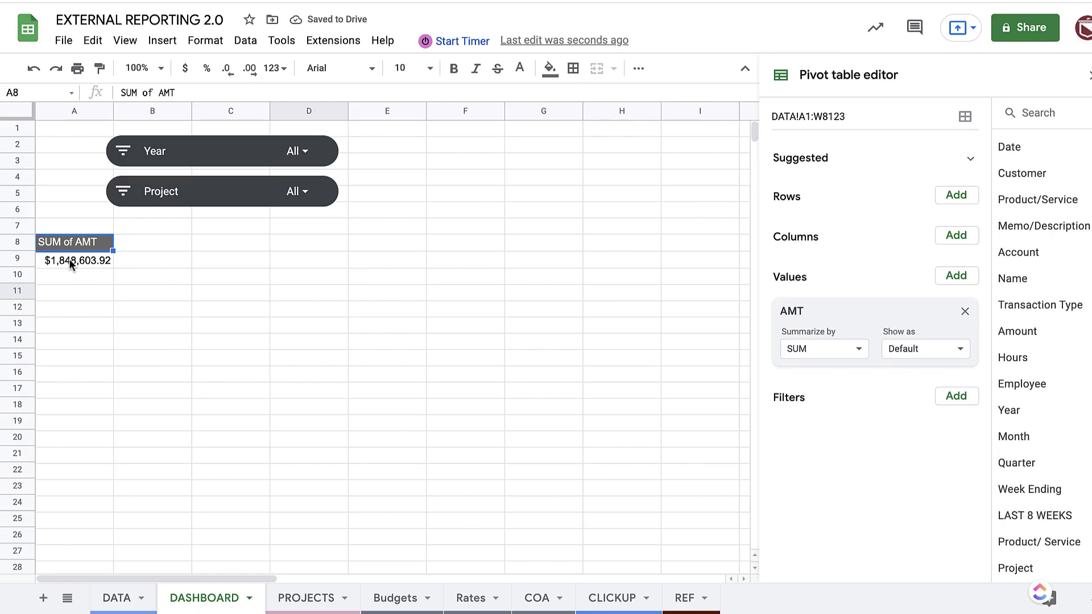
Step: Check the Project slicer's data range, filter column and pivot table setting
left_click(248, 191)
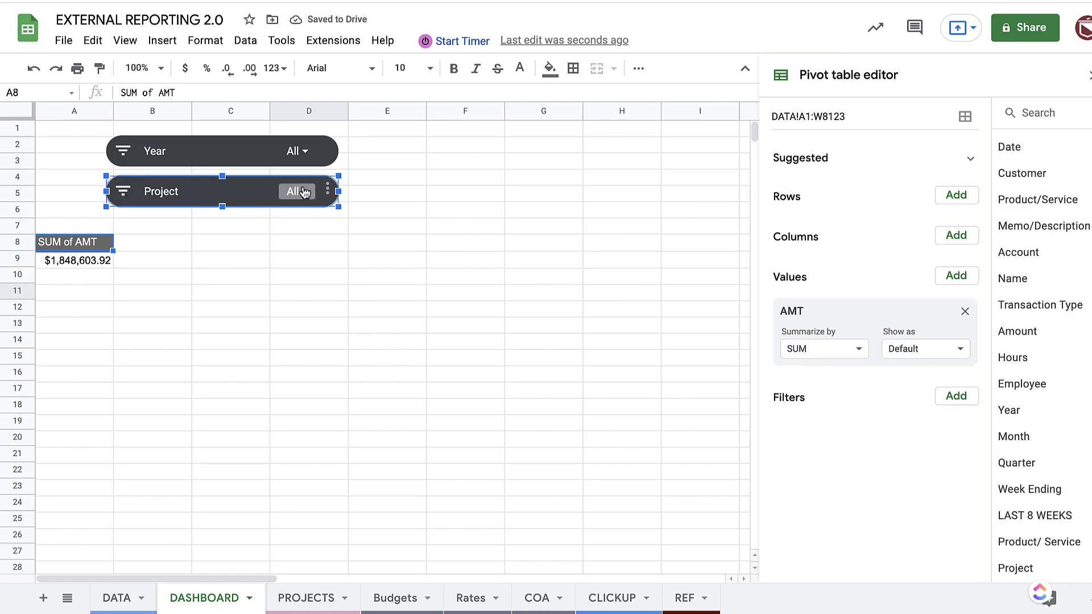
left_click(327, 188)
left_click(348, 211)
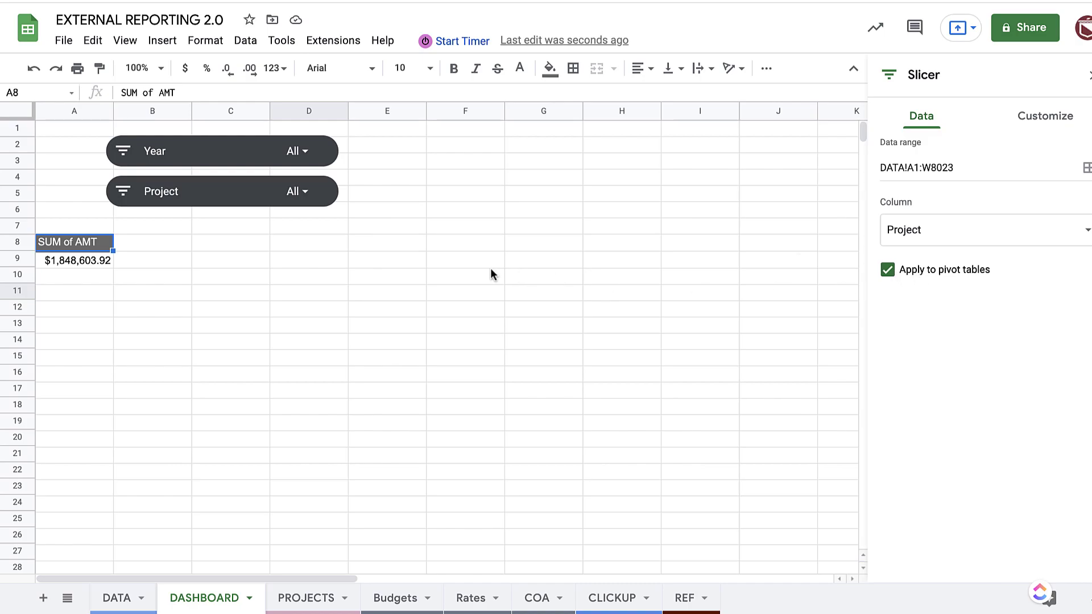
left_click(514, 274)
Step: Filter the Year slicer to show only 2022
left_click(123, 150)
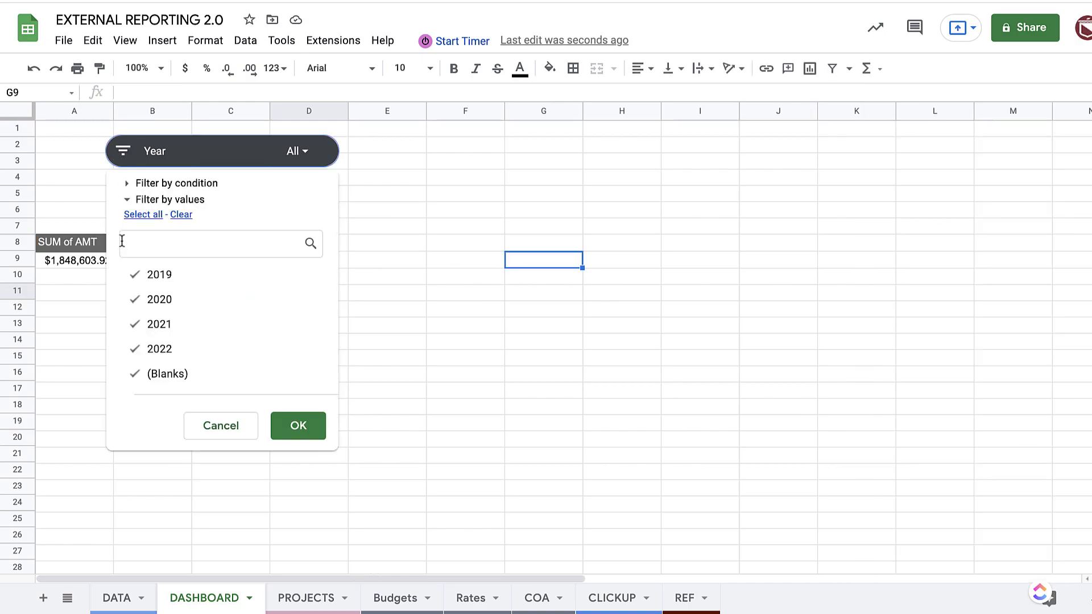
left_click(181, 215)
left_click(164, 349)
left_click(299, 427)
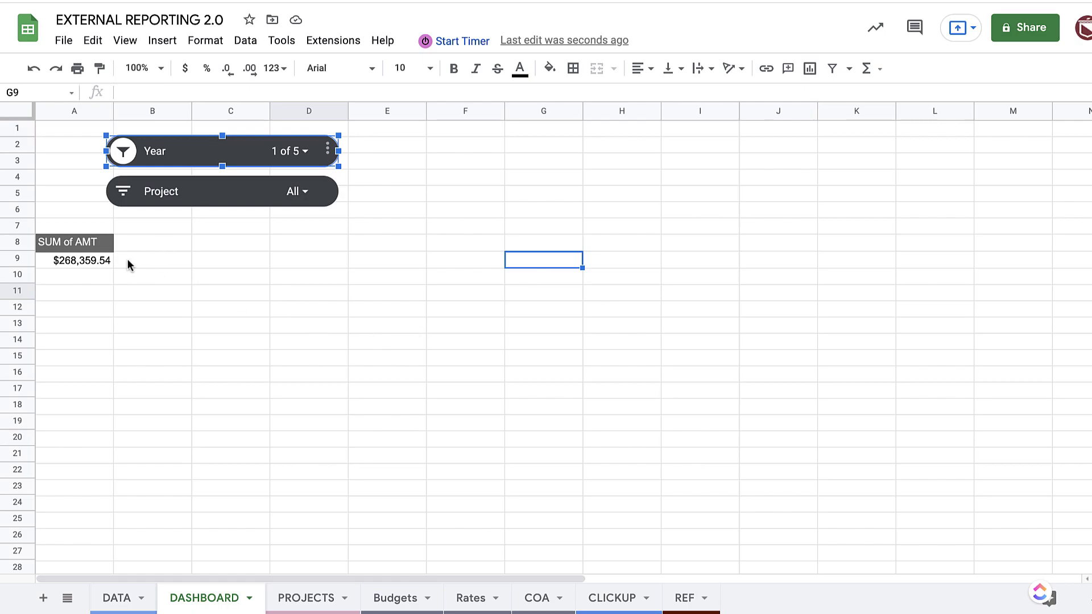
Step: Insert 17 rows above the pivot table to make room beneath the slicers
left_click(20, 242)
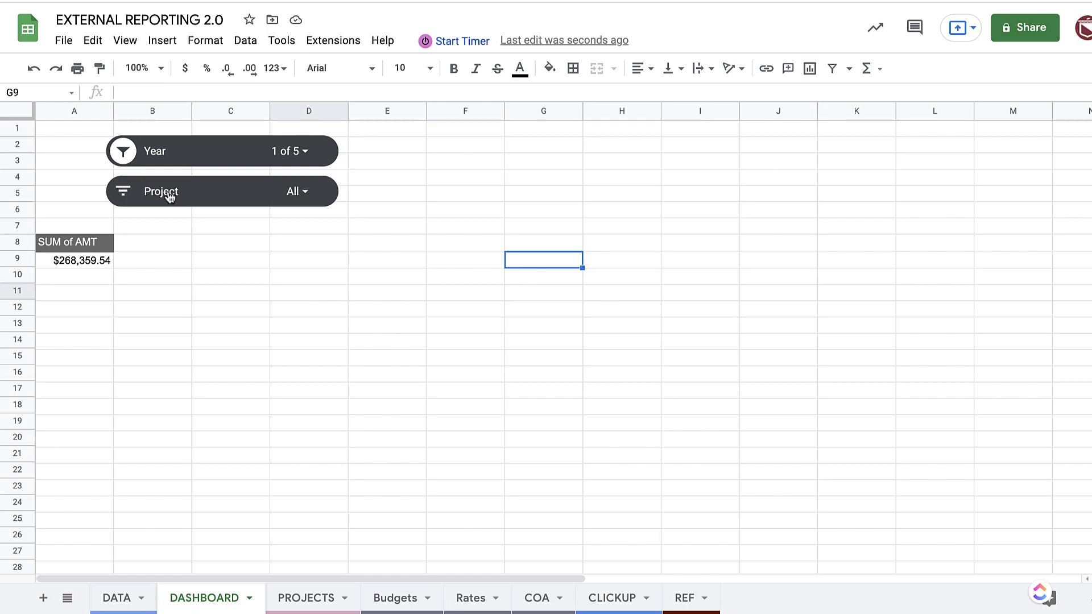
left_click(169, 254)
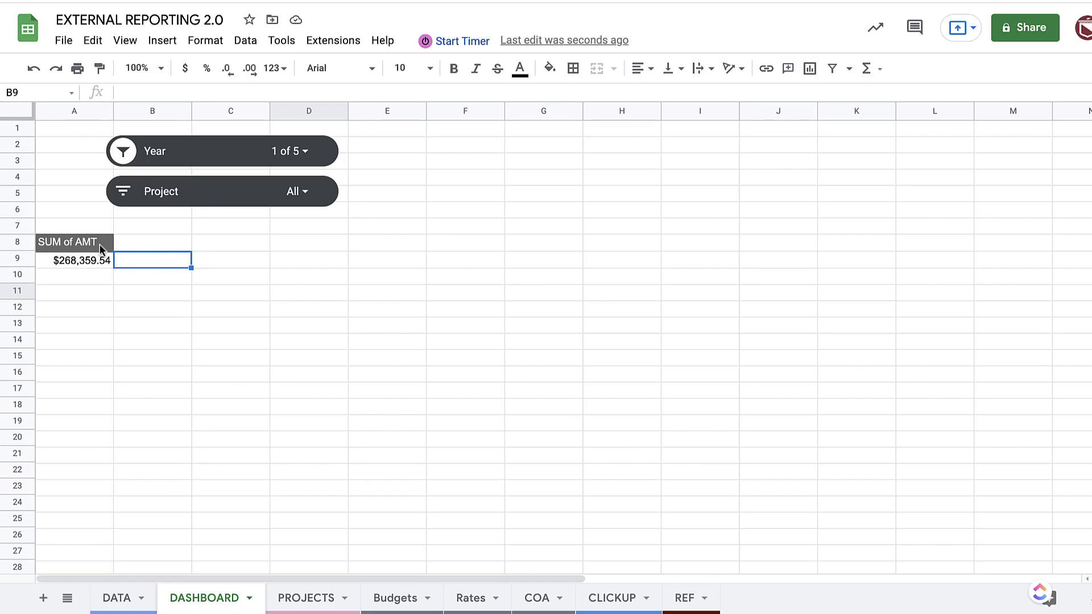
left_click_drag(100, 244, 98, 263)
left_click(233, 306)
left_click_drag(22, 241, 19, 495)
right_click(19, 495)
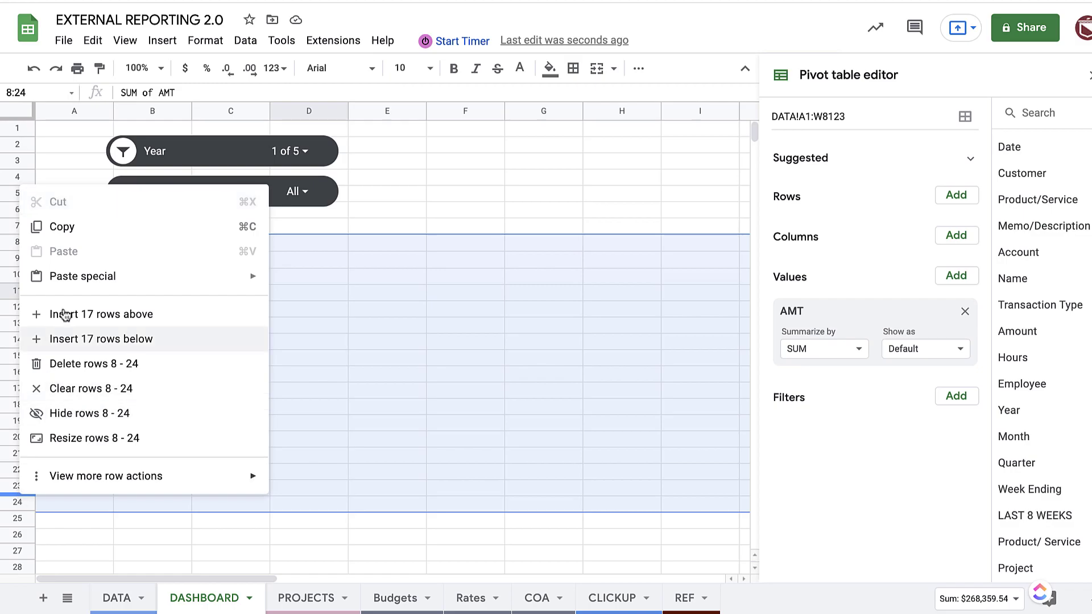
left_click(64, 312)
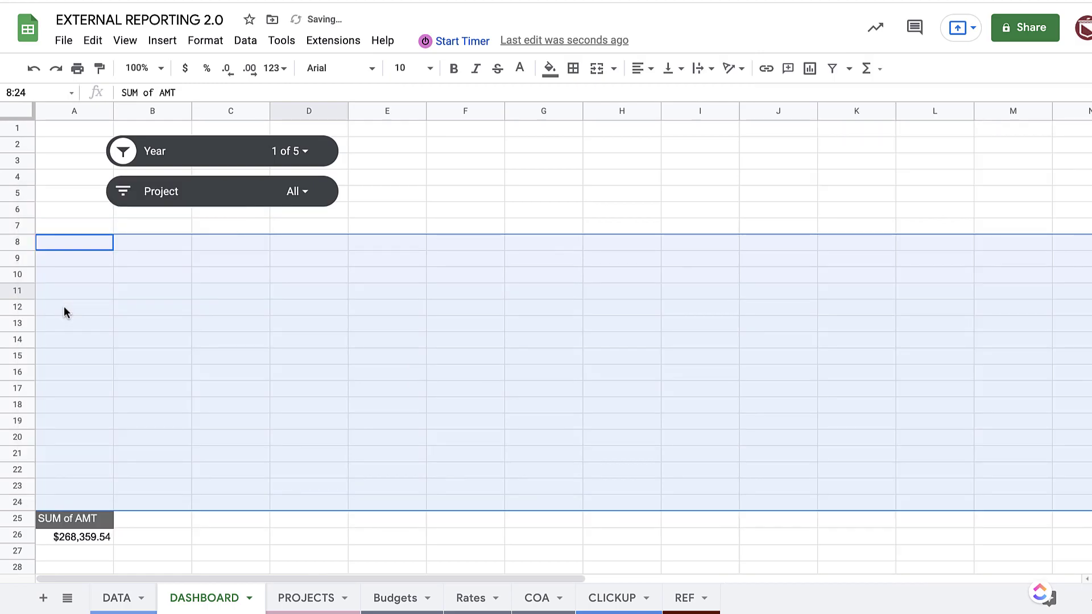
Step: Move the Year and Project slicers into the sheet's upper-left corner, stacked closely and aligned over columns A to C
left_click(143, 304)
left_click(349, 272)
left_click(265, 195)
left_click_drag(265, 195, 195, 190)
left_click(234, 152)
left_click_drag(234, 153, 165, 140)
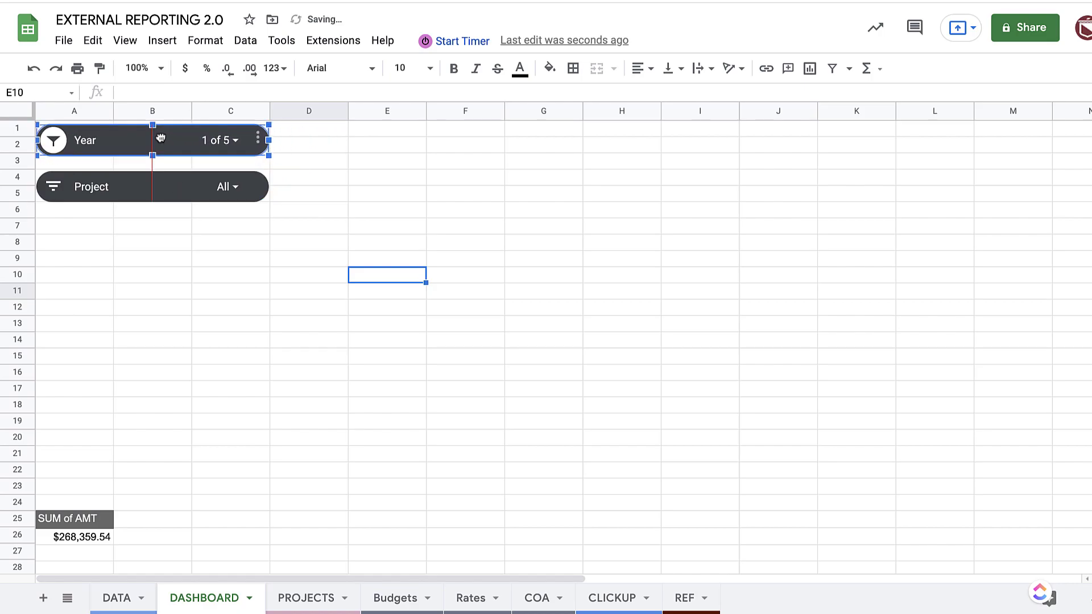
left_click(151, 189)
left_click(154, 238)
left_click(154, 195)
left_click_drag(154, 194, 152, 181)
left_click(184, 322)
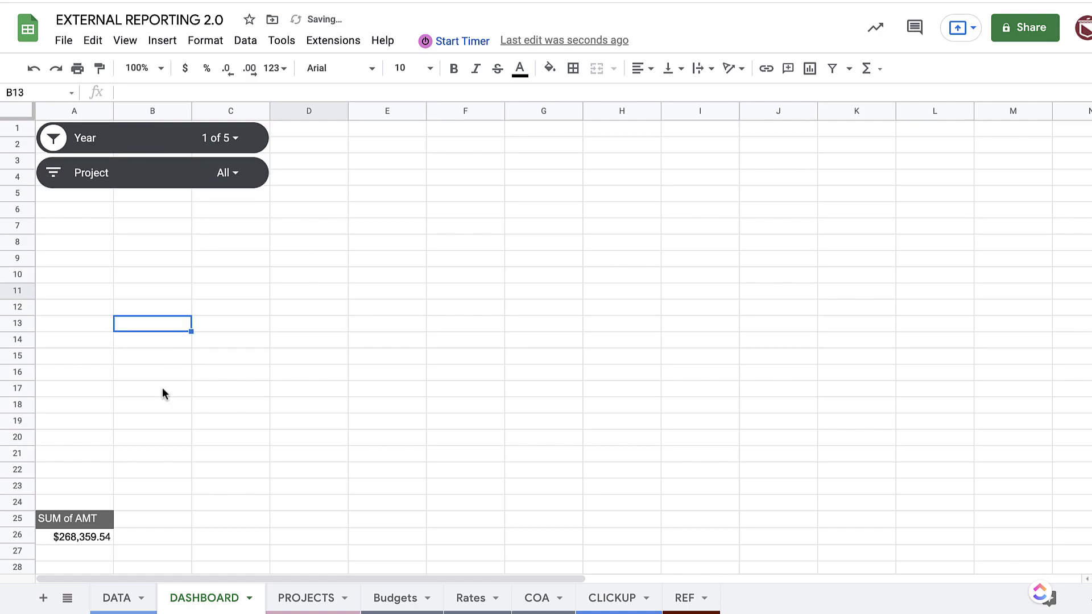
Step: Add TYPE as the column field of the SUM of AMT pivot table
left_click(86, 536)
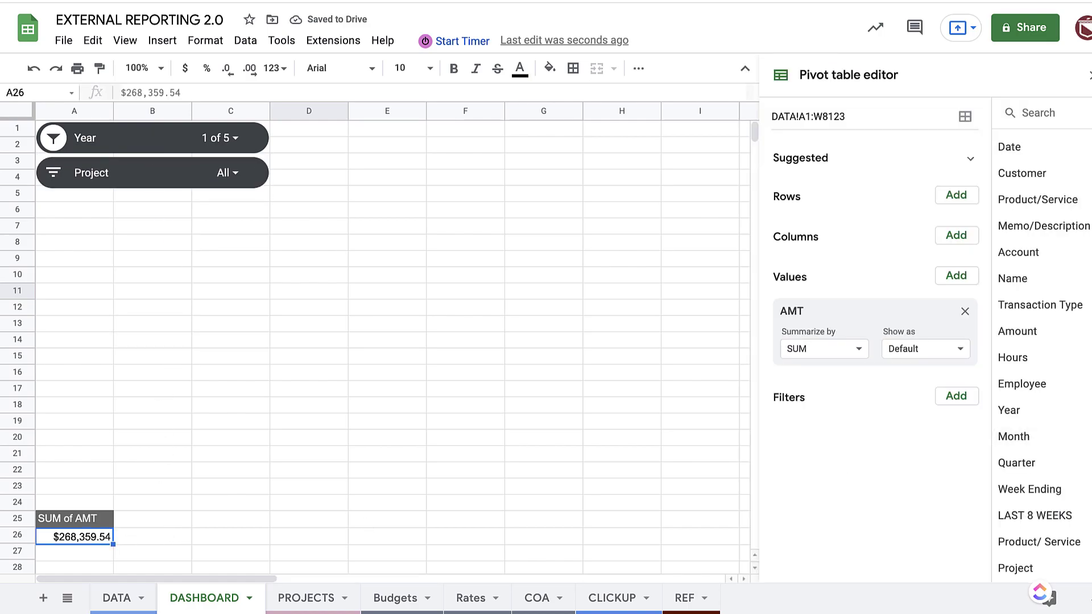
left_click(955, 241)
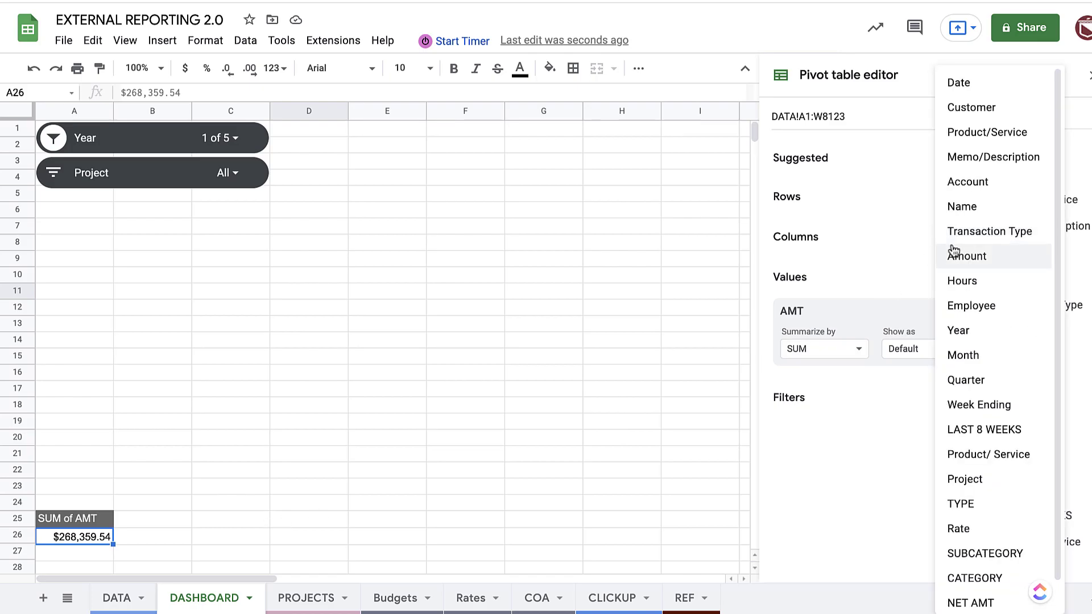
left_click(988, 503)
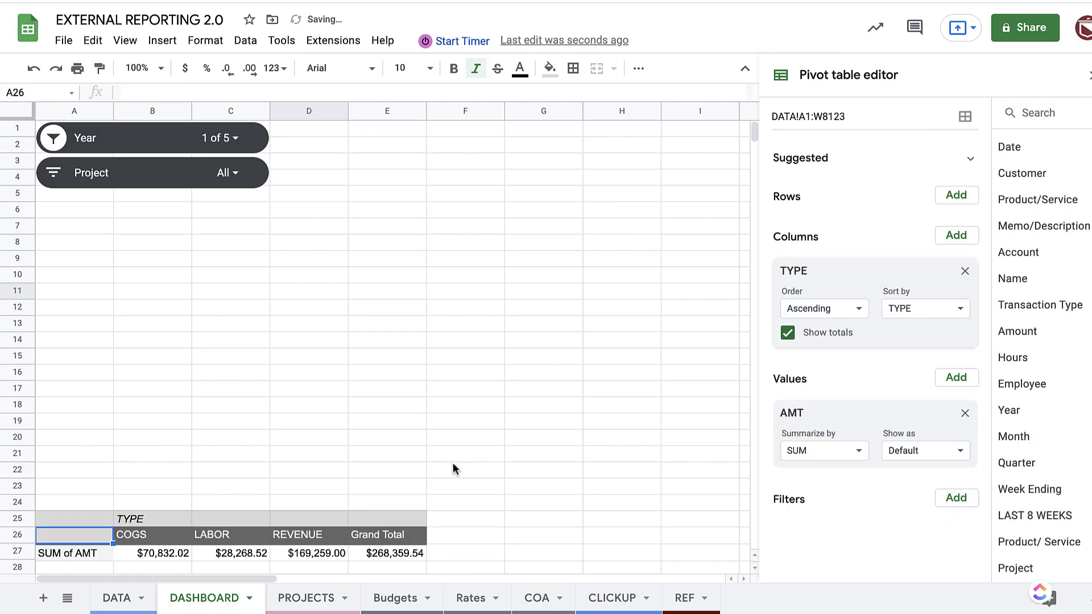
Step: Turn off totals for the TYPE field in the pivot table
scroll(177, 497, "down", 1)
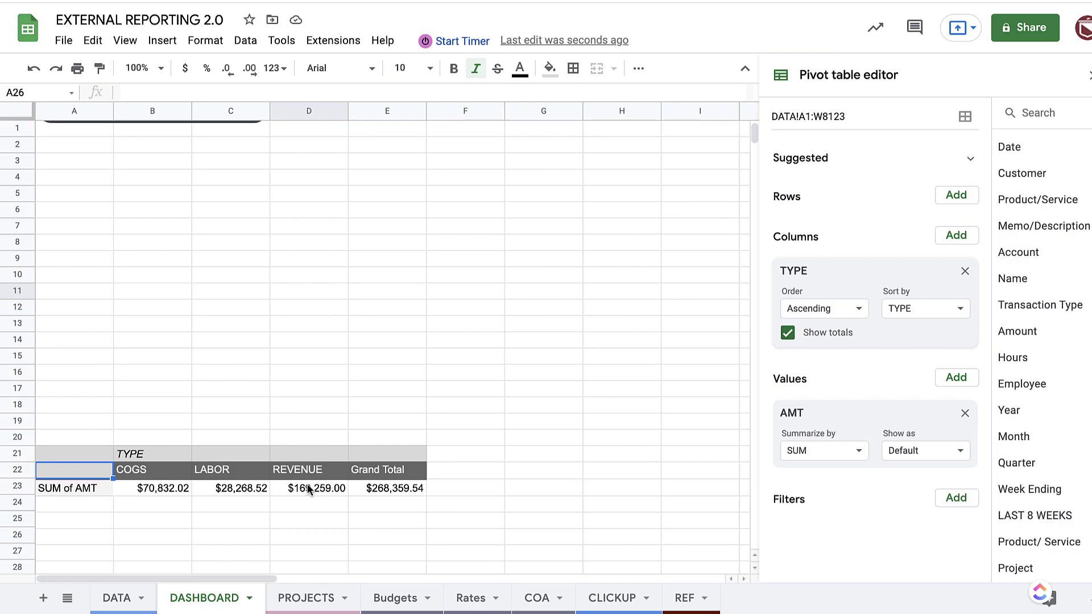
left_click(1087, 76)
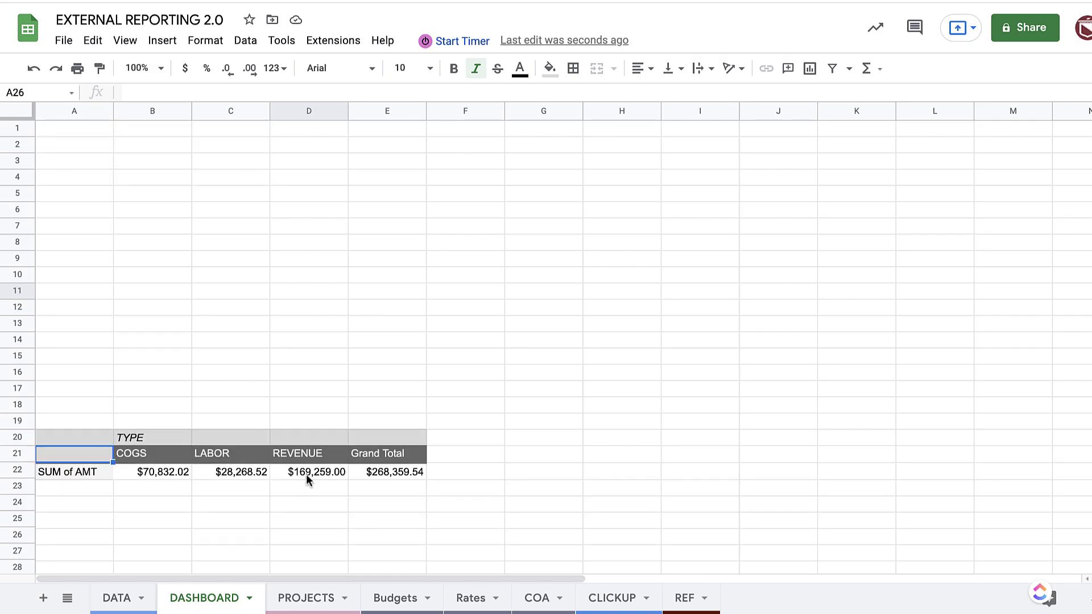
left_click(304, 473)
left_click(788, 335)
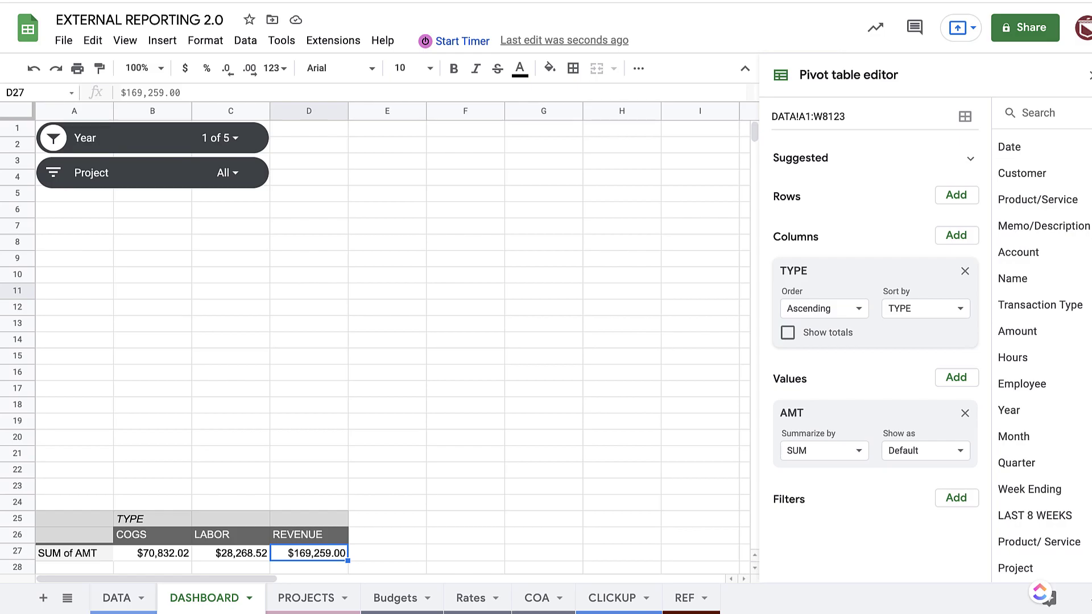
Step: Enter the labels REVENUE, COGS, LABOR and GROSS PROFIT in cells E1 to E4
left_click_drag(428, 162, 387, 162)
left_click(324, 148)
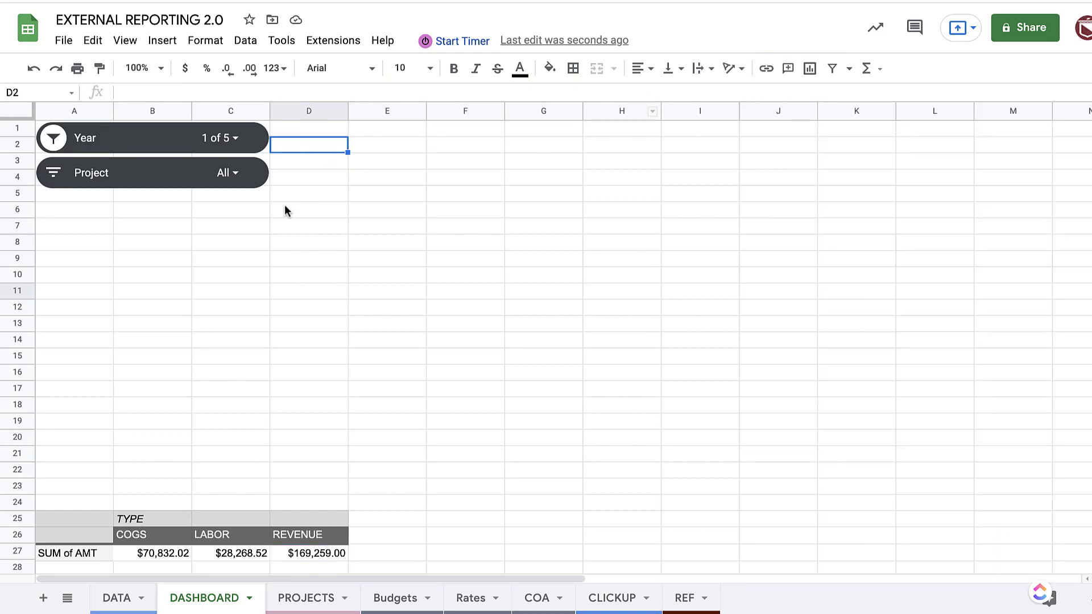
left_click(378, 133)
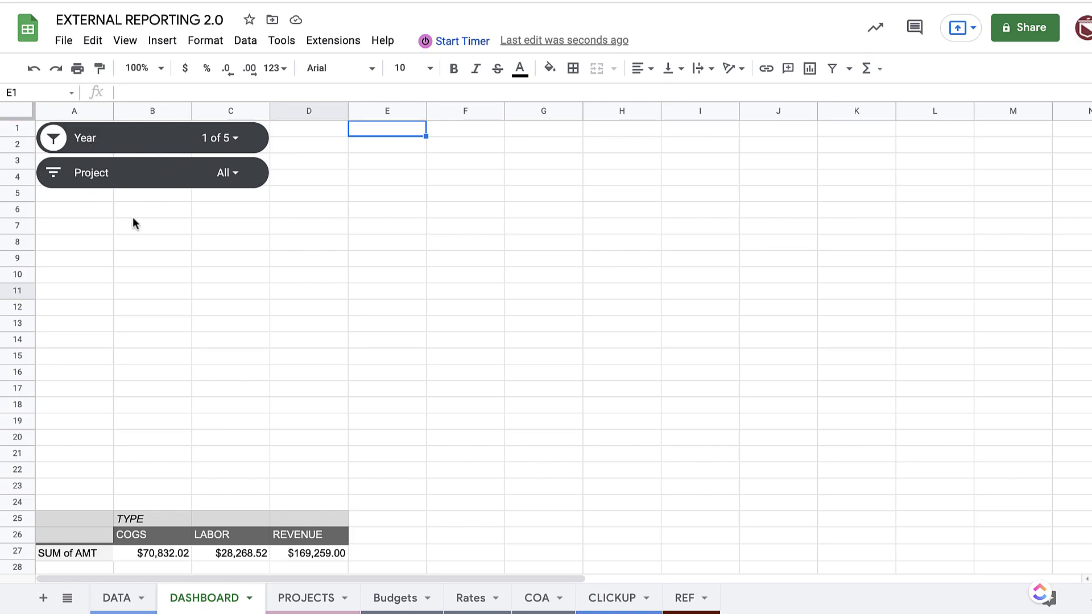
type("REVENUE")
key("Return")
type("COGS")
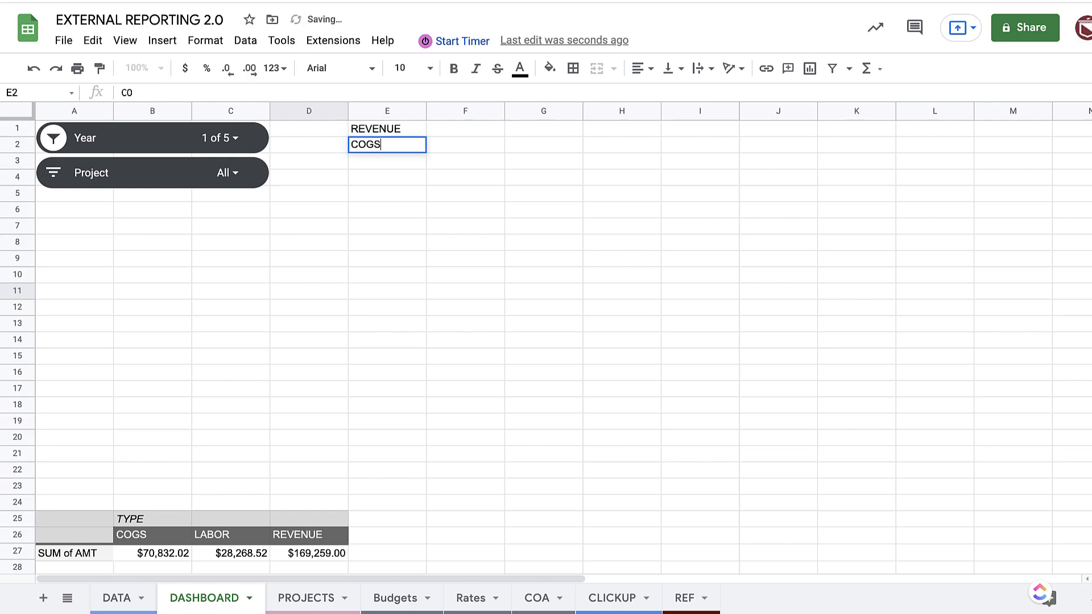
key("Return")
type("LABOR")
key("Return")
type("GROSS PROFIT")
key("Tab")
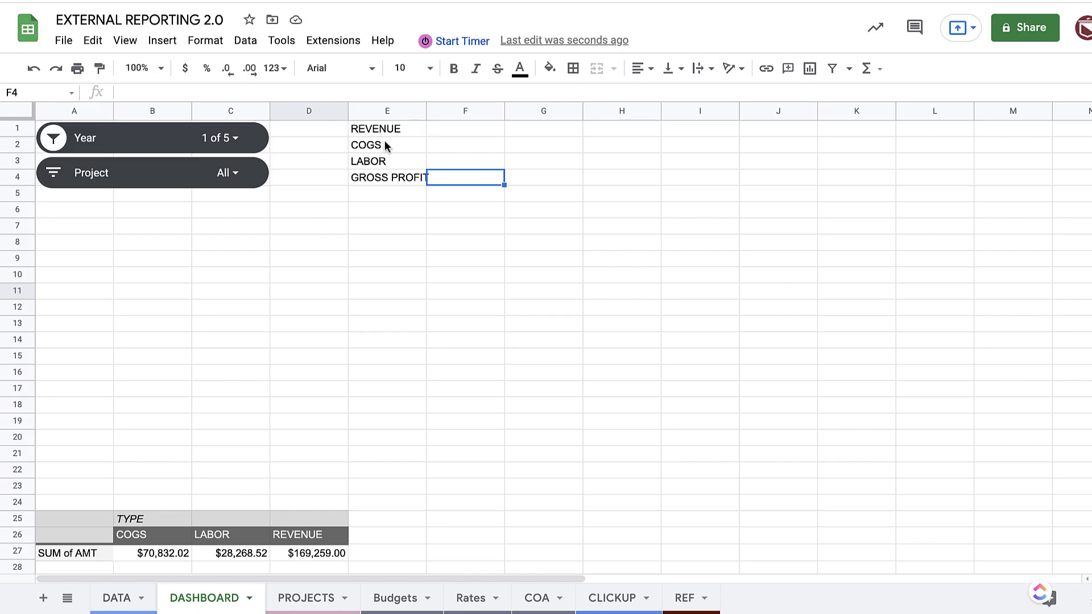
Step: Fill the summary block E1:F4 with dark red
left_click_drag(380, 135, 470, 181)
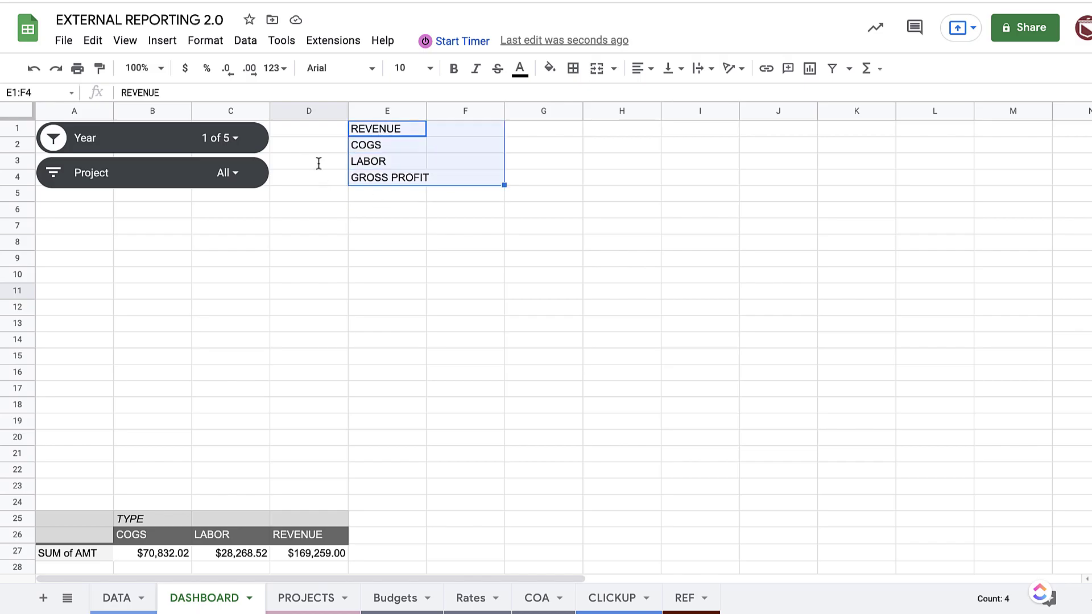
left_click(549, 70)
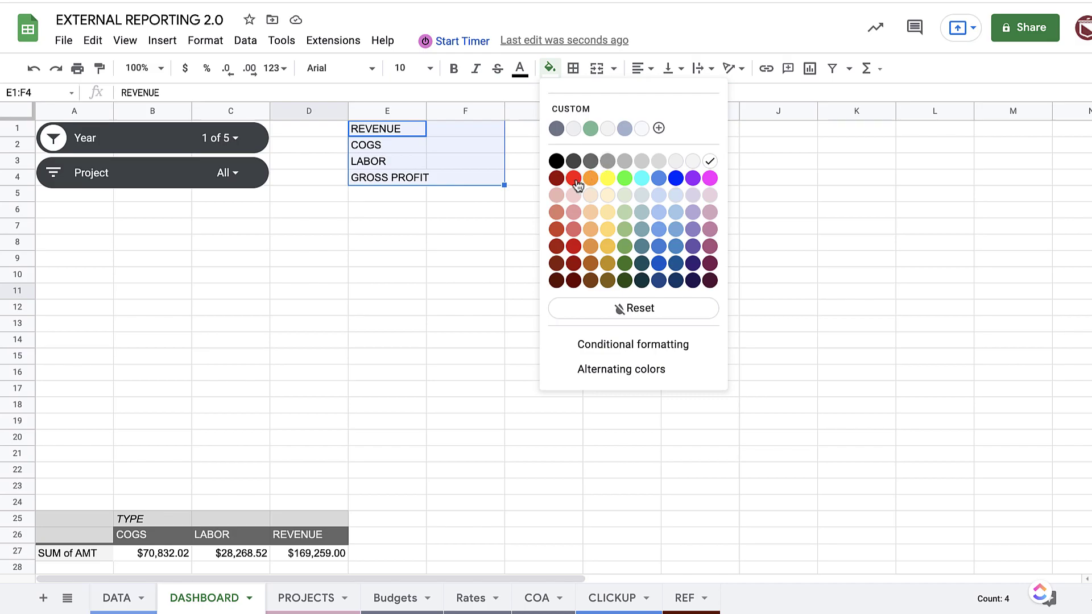
left_click(555, 248)
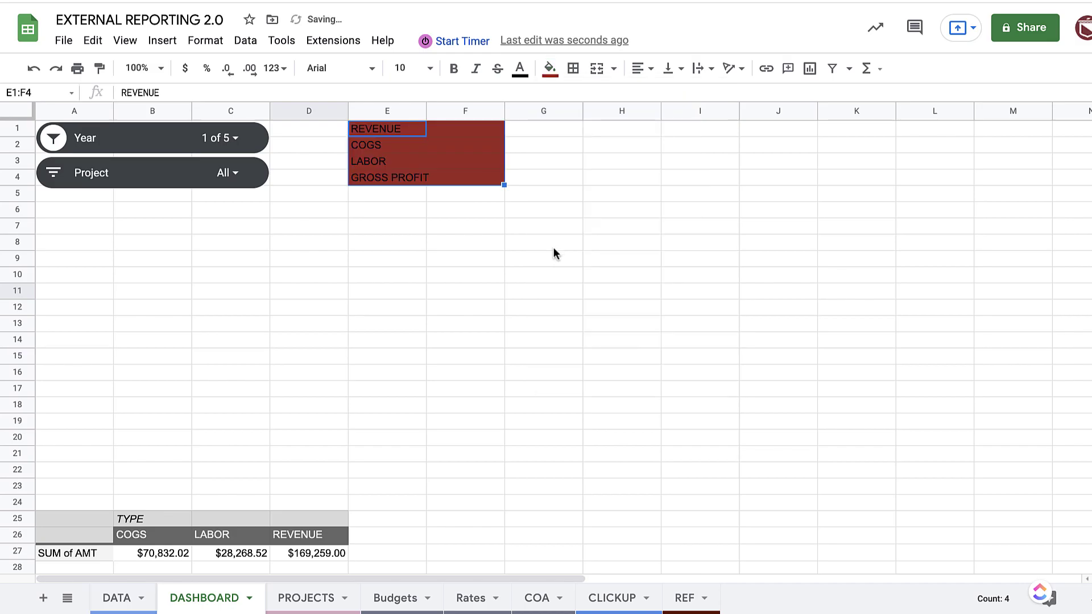
Step: Apply white borders to all cells of the summary block E1:F4
left_click(573, 69)
left_click(704, 131)
left_click(728, 244)
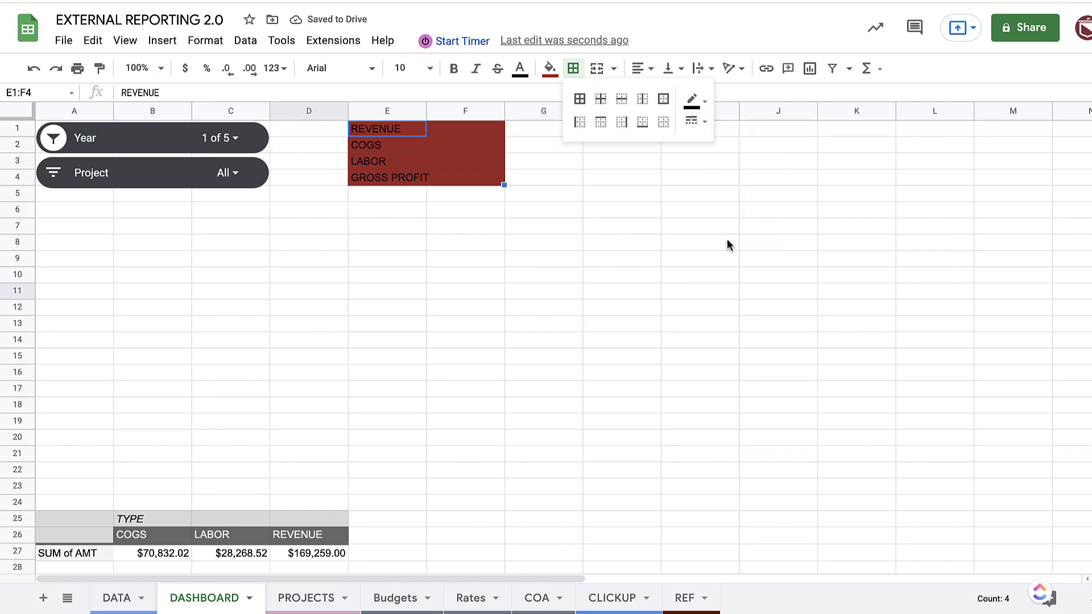
left_click(695, 100)
left_click(853, 193)
left_click(580, 99)
left_click(515, 245)
Step: Format the text in the summary block E1:F4 as white, bold Proxima Nova at size 20
left_click_drag(393, 130, 476, 180)
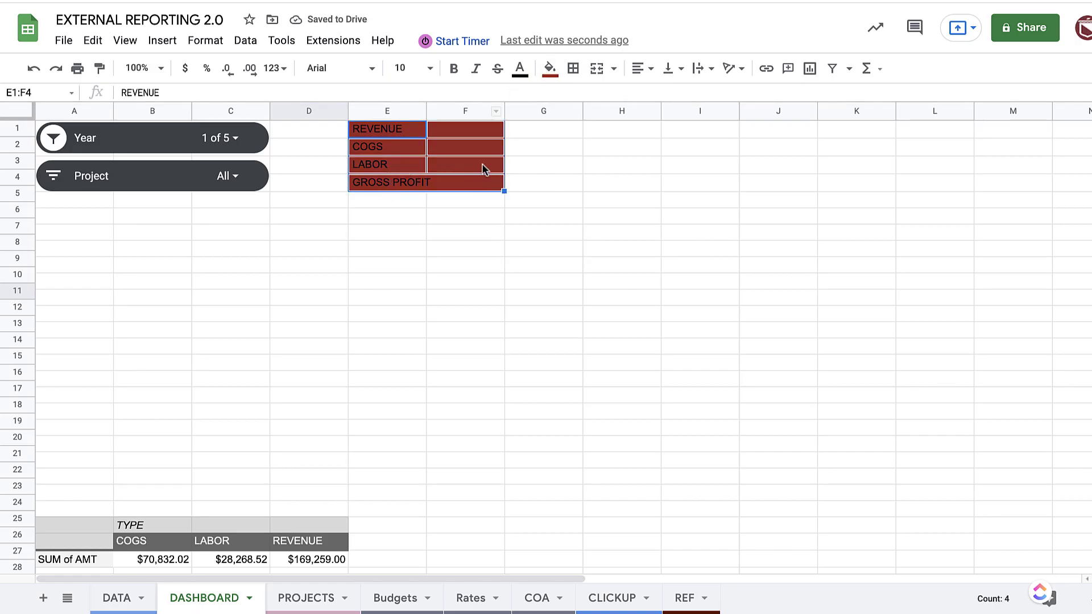
left_click(520, 68)
left_click(657, 165)
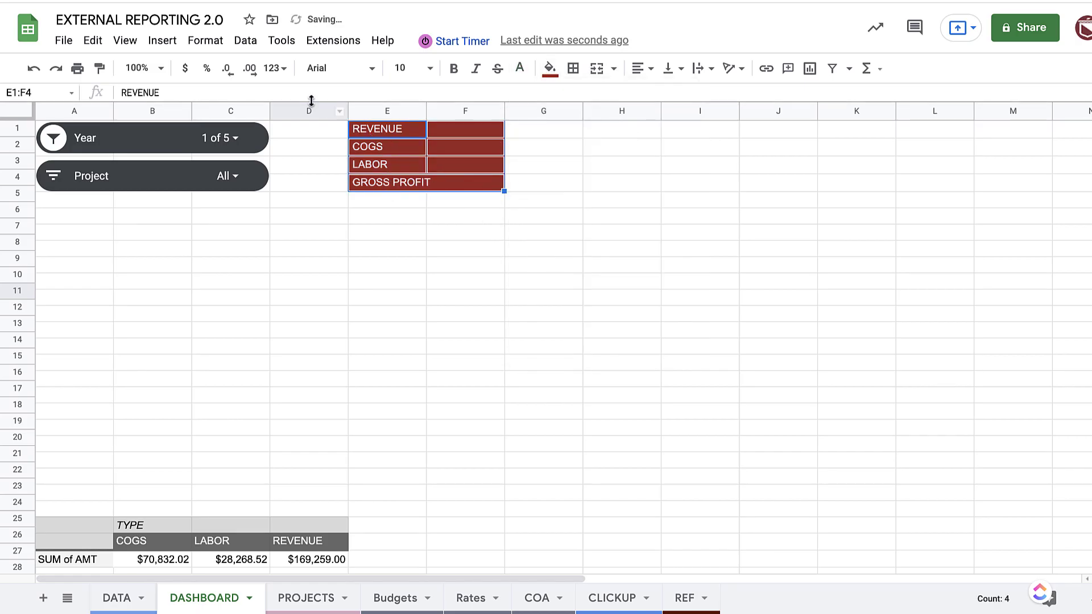
key("ctrl+b")
left_click(325, 69)
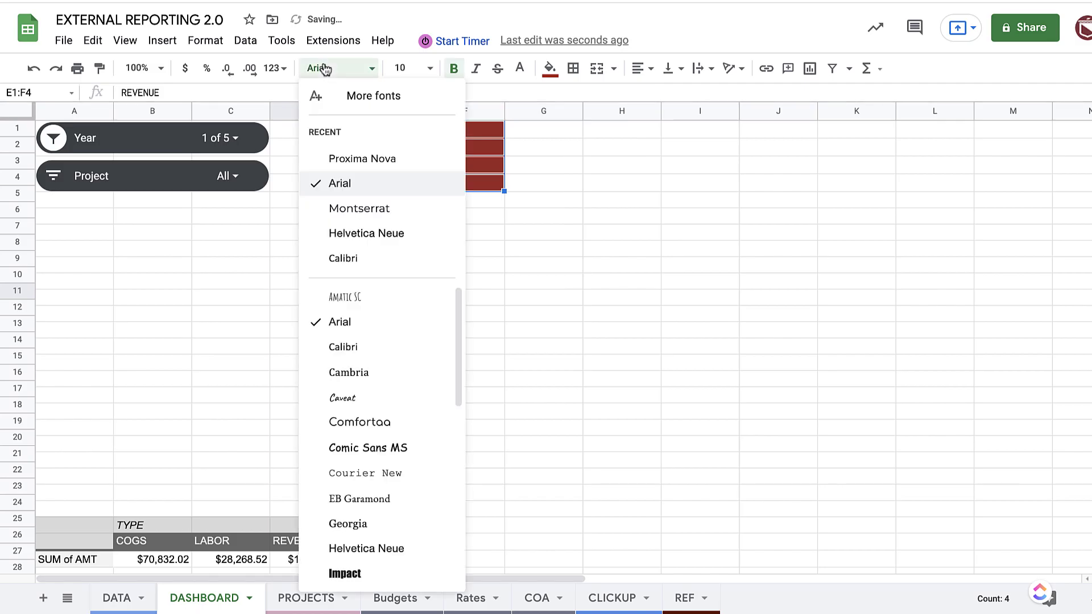
left_click(358, 155)
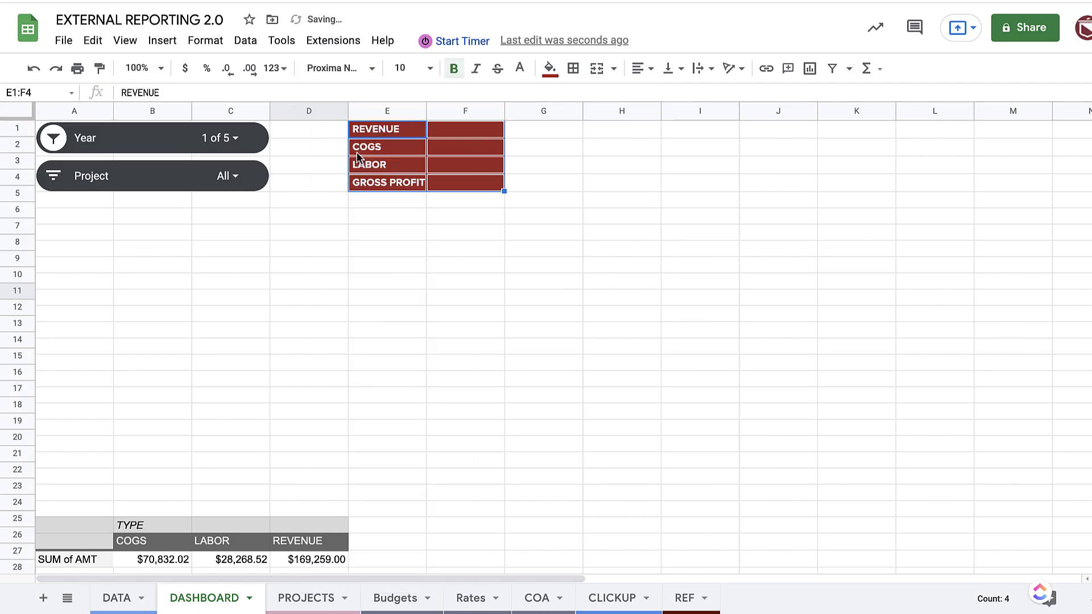
left_click(402, 69)
type("20")
key("Return")
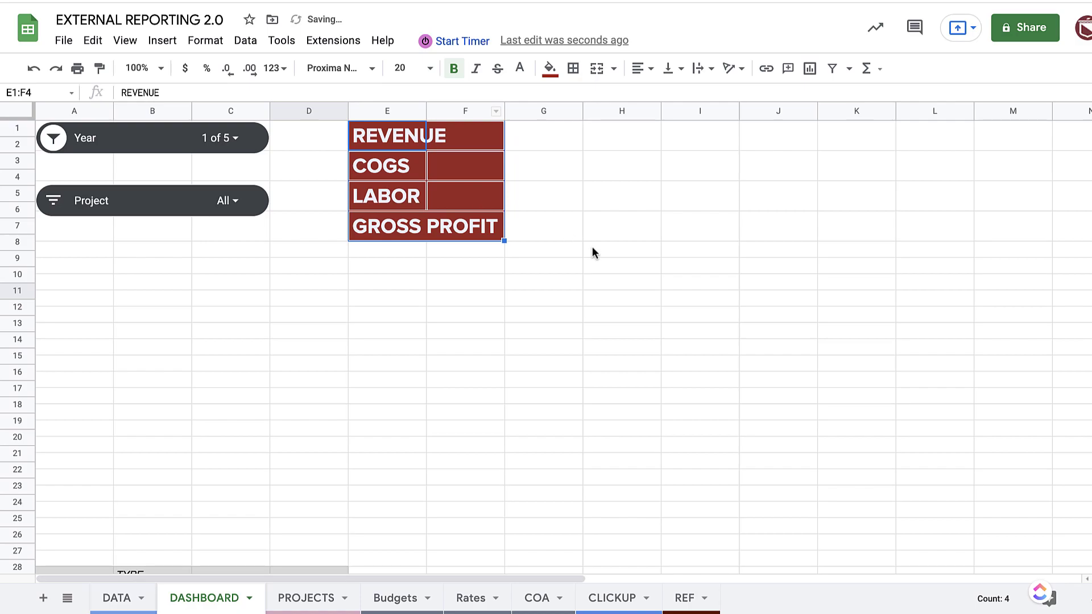
left_click(621, 281)
Step: Move the Project slicer up so it sits directly below the Year slicer
left_click(134, 204)
left_click_drag(135, 203, 135, 178)
left_click(333, 193)
Step: Fit column E to the width of its labels and narrow the empty column D
double_click(426, 110)
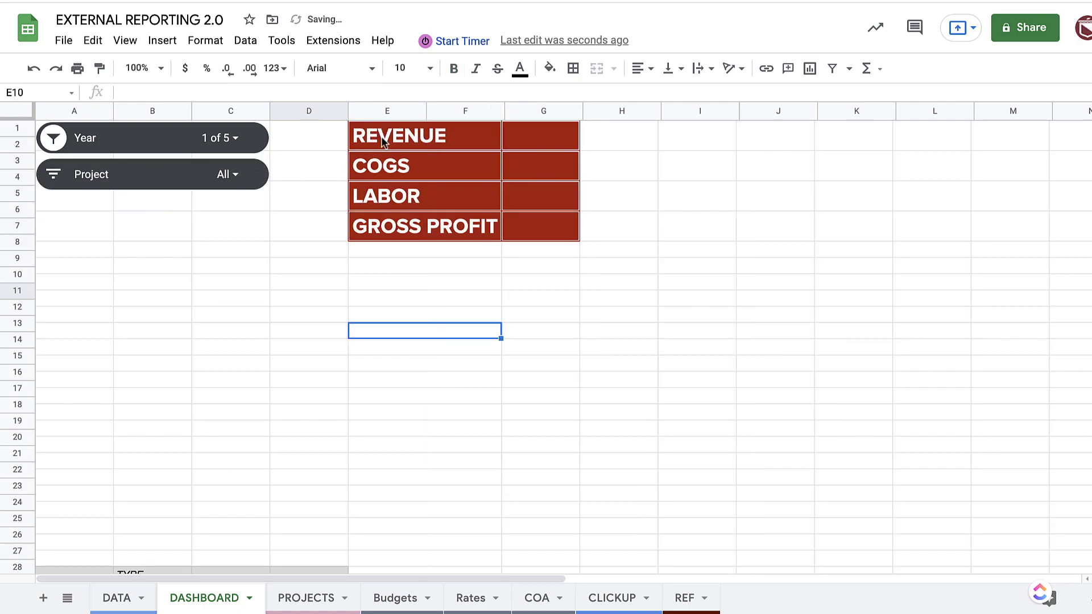
left_click_drag(355, 111, 314, 316)
Step: Hide the gridlines on the DASHBOARD sheet
left_click(125, 41)
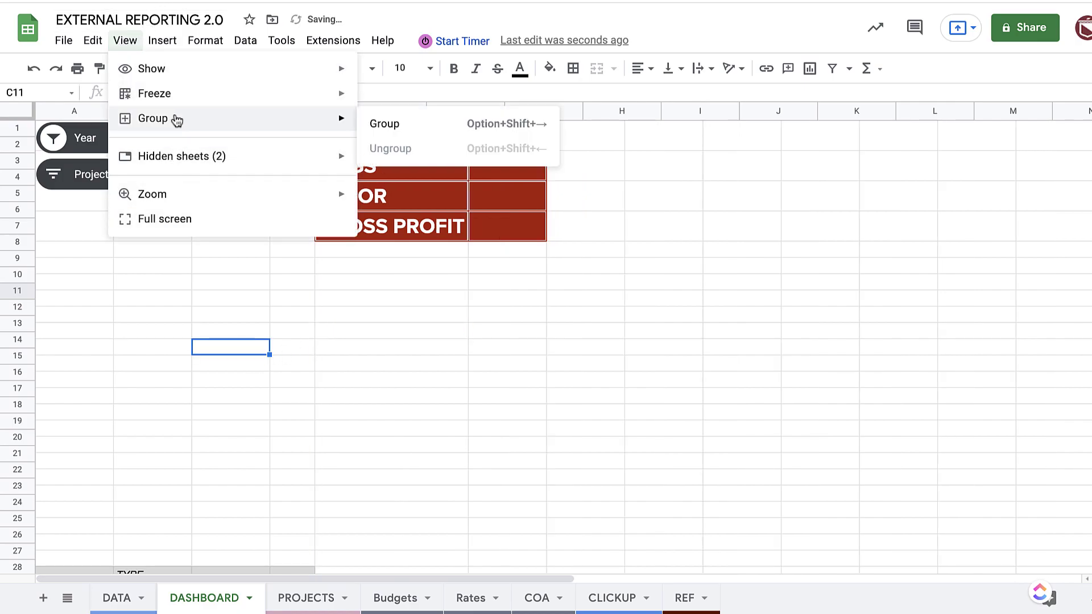
mouse_move(334, 69)
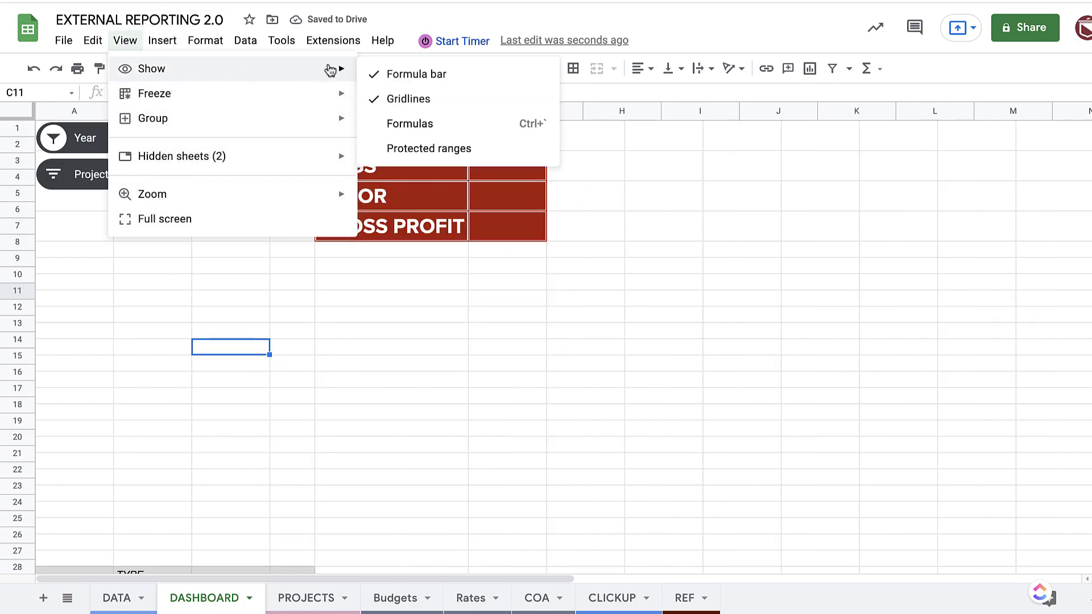
left_click(402, 98)
left_click(515, 138)
left_click(262, 225)
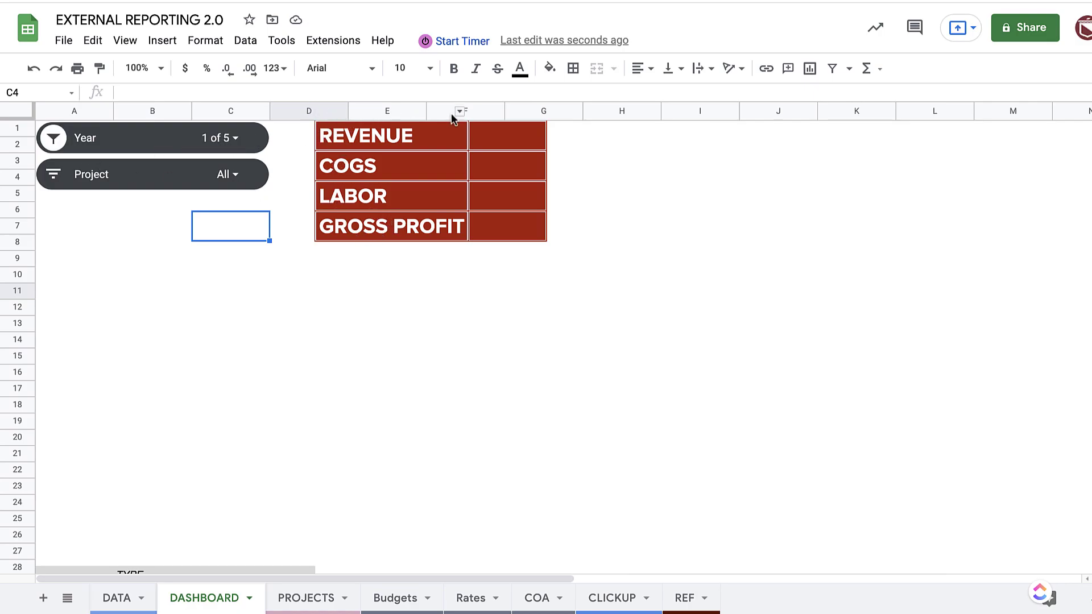
left_click(458, 298)
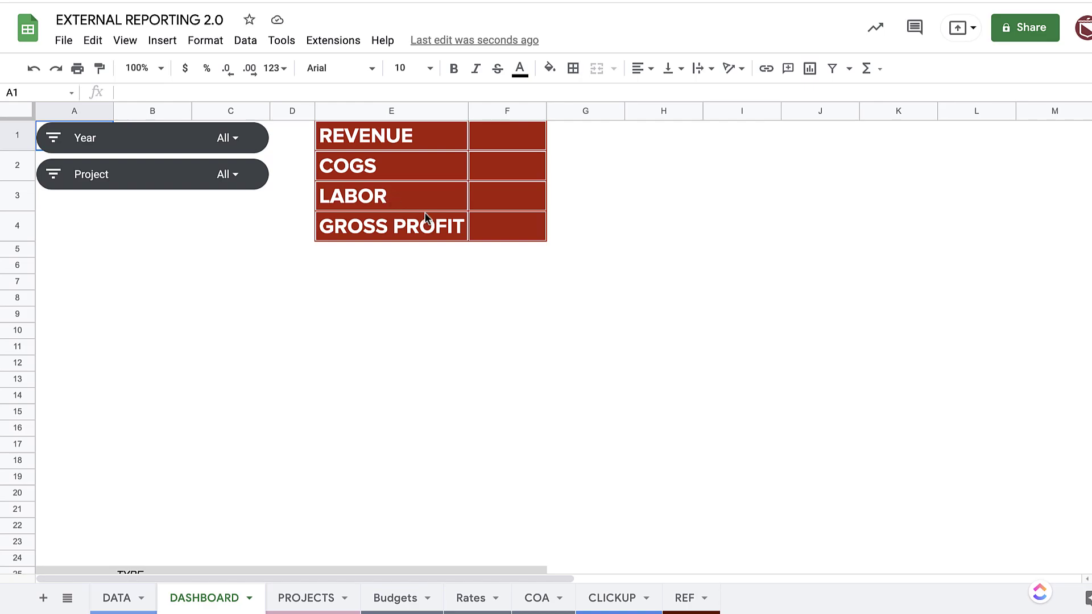
Step: Widen column F of the summary block and close the Geosheets sidebar
left_click(523, 147)
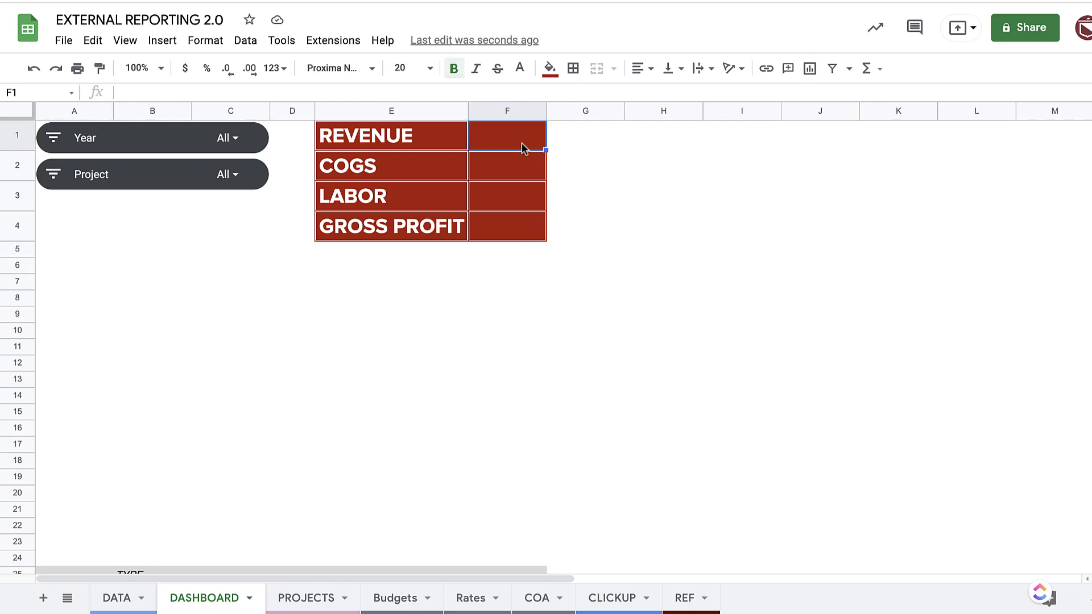
left_click_drag(546, 110, 608, 113)
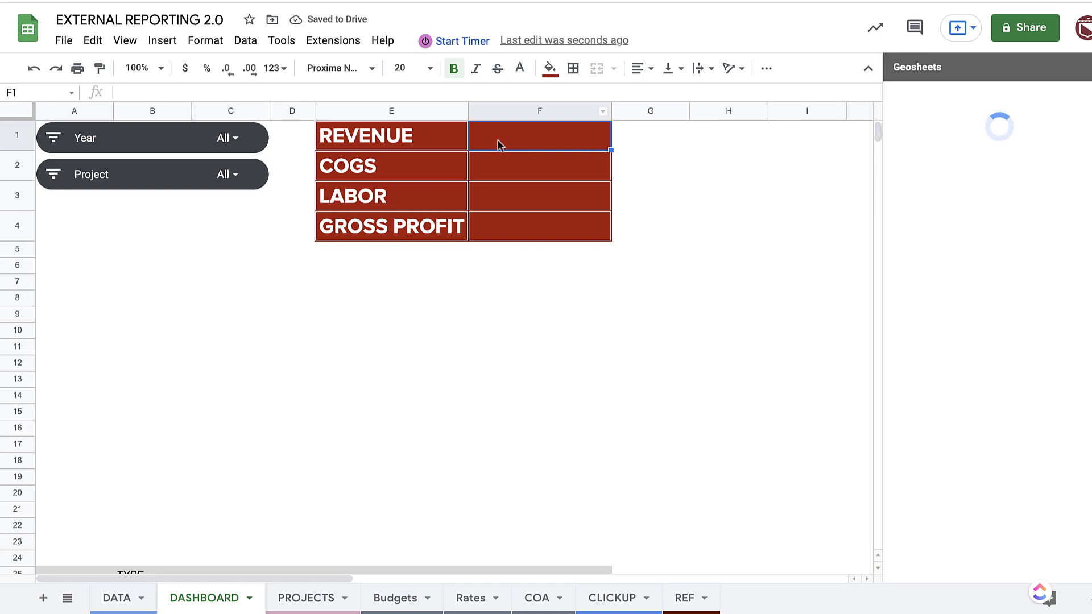
left_click(1091, 67)
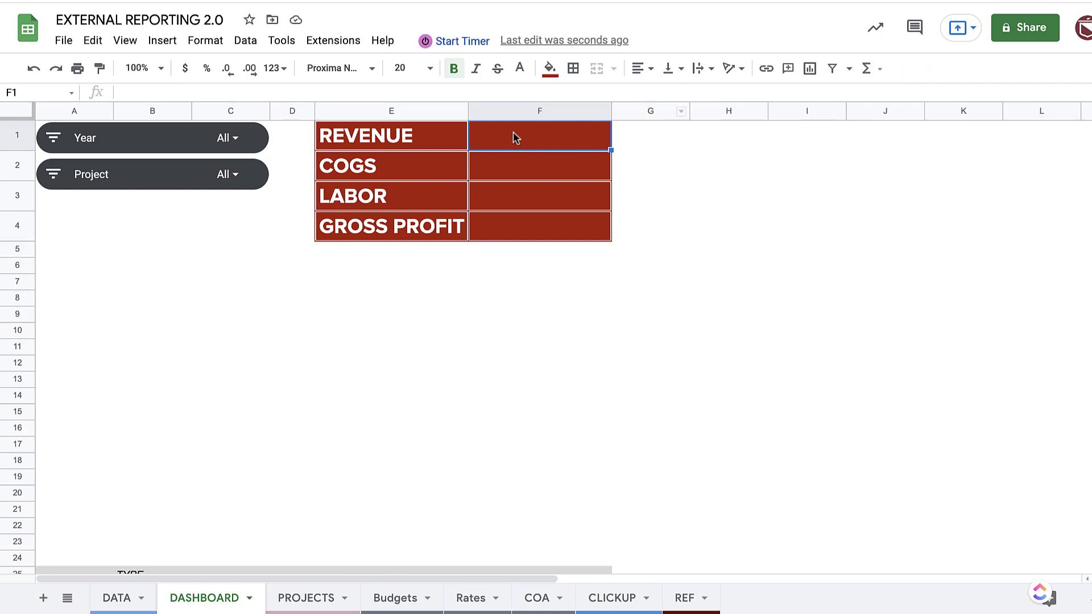
Step: Enter the formula =GETPIVOTDATA("Sum of AMT",A25,"TYPE","REVENUE") in cell F1
type("=")
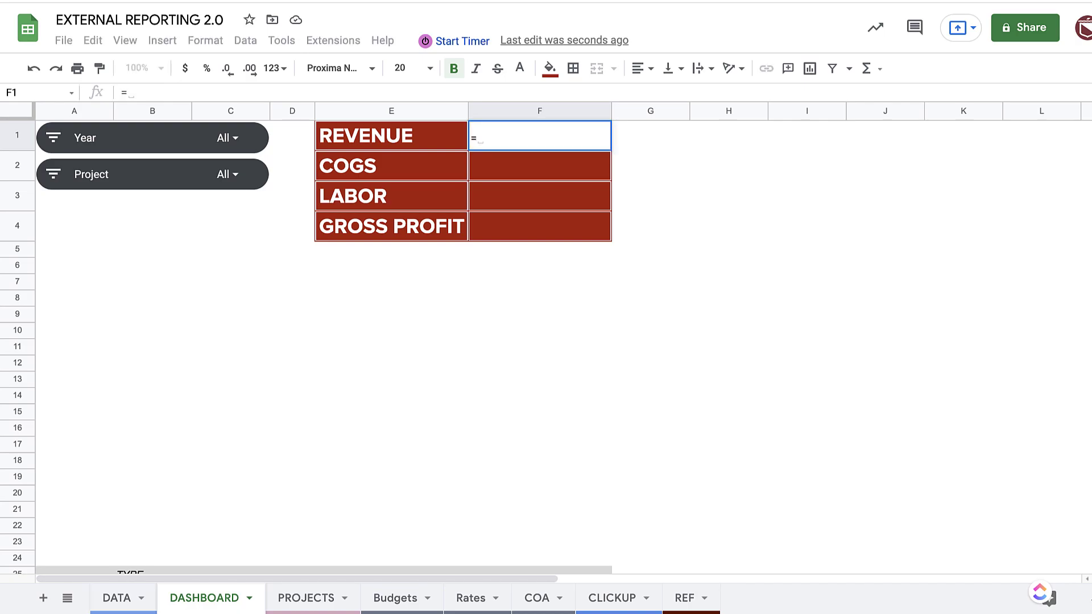
type("GETPIVOTDAT")
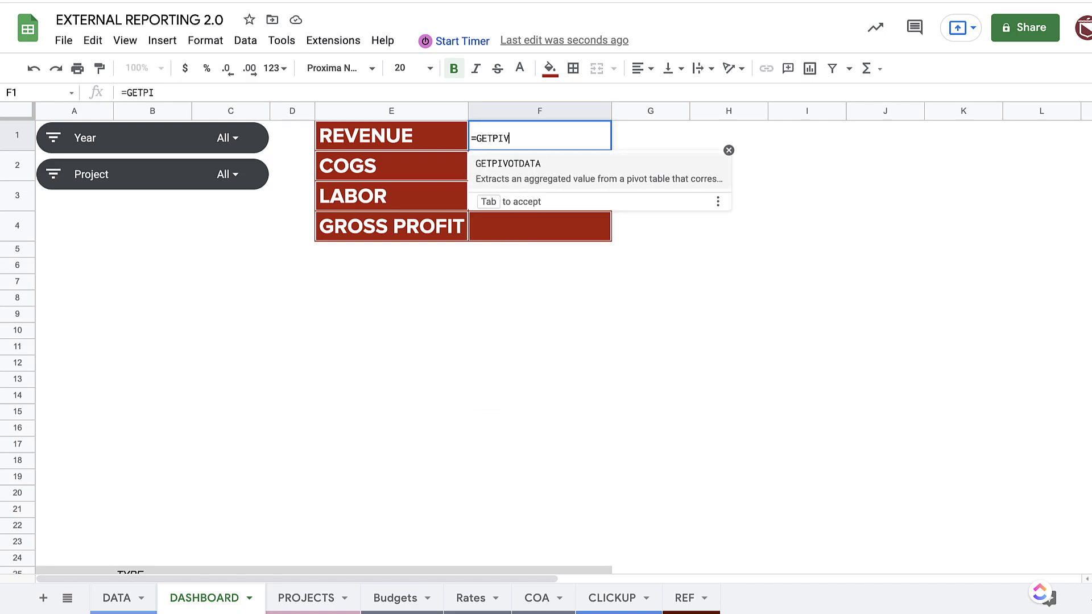
type("(")
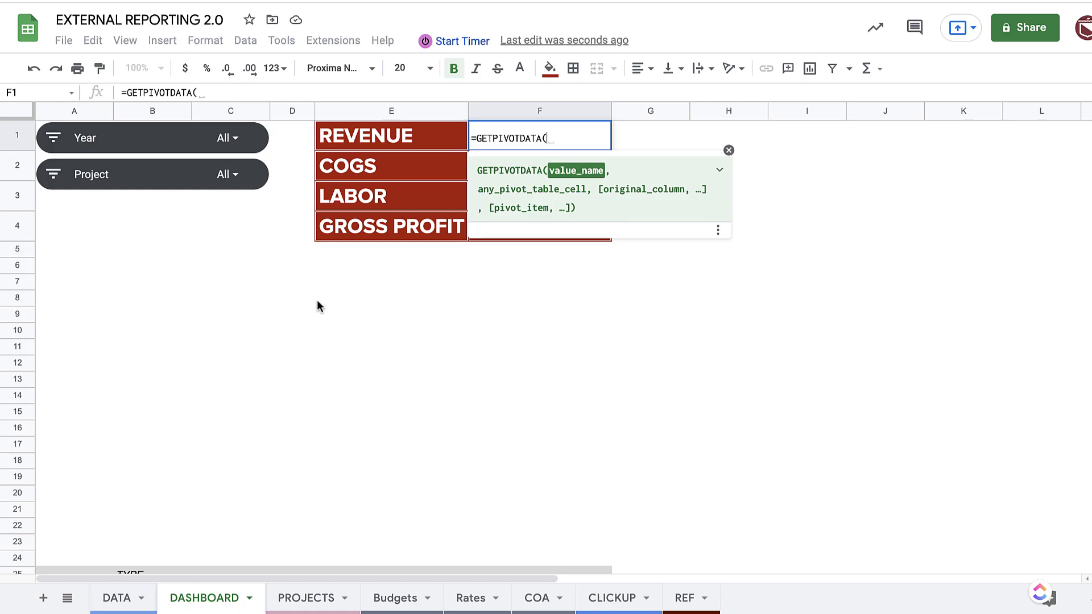
scroll(316, 301, "down", 5)
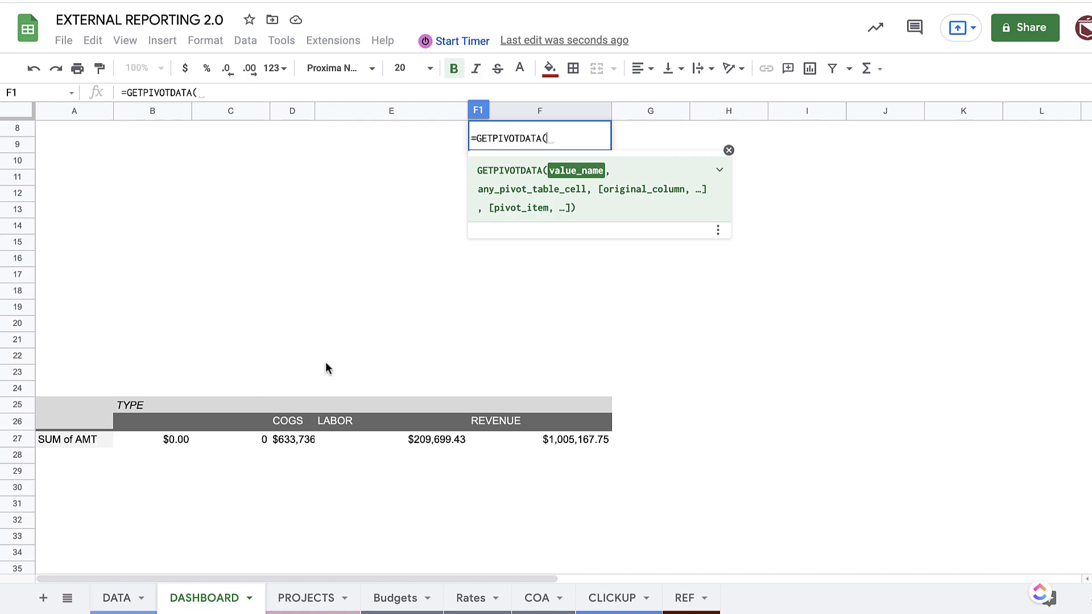
type("\"Sum of ")
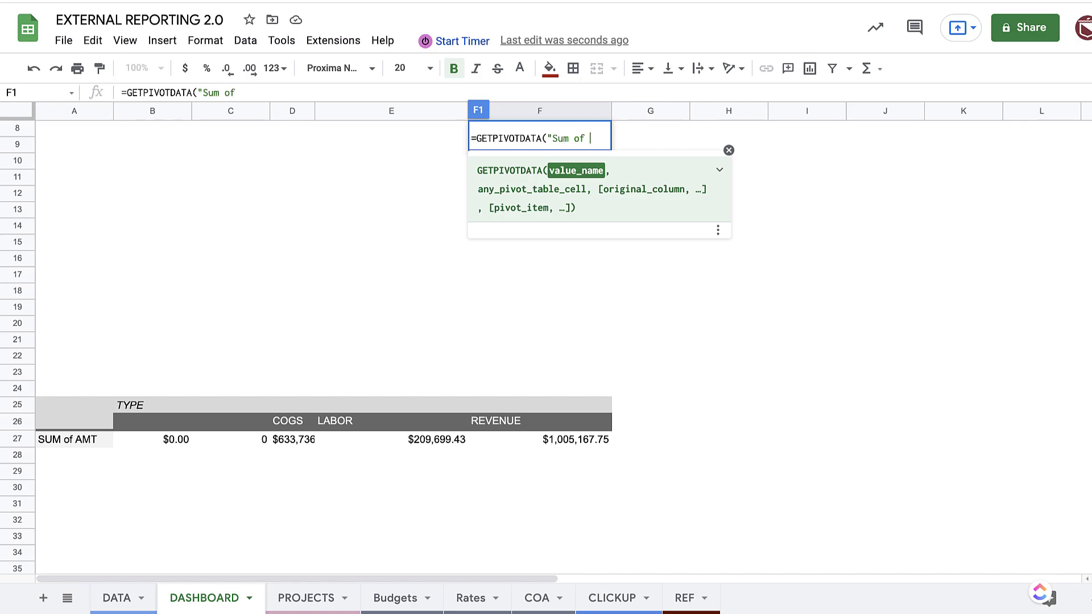
type("AMT\",")
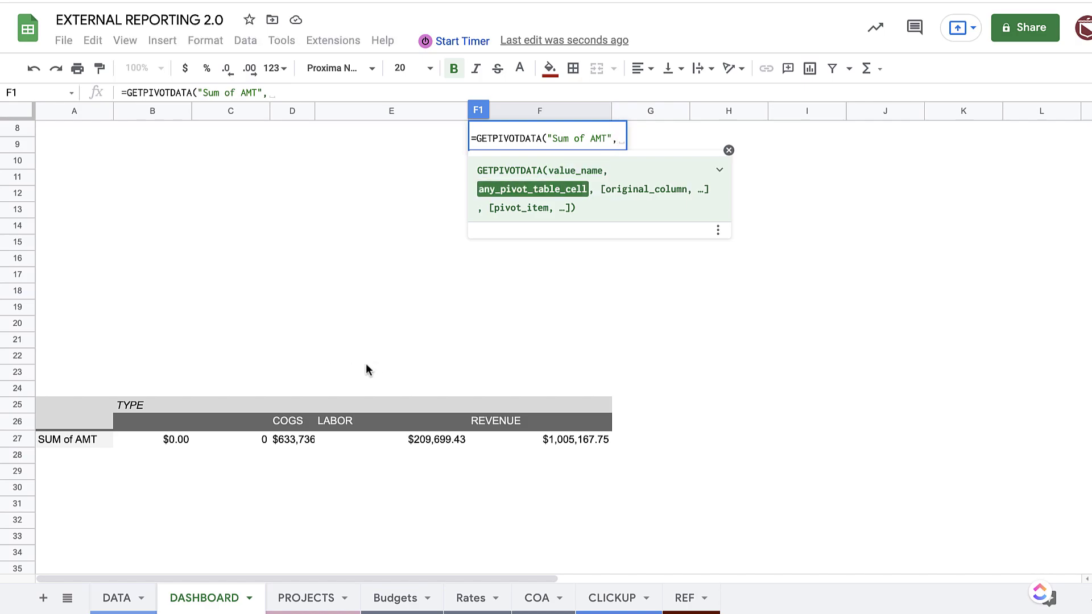
left_click(58, 404)
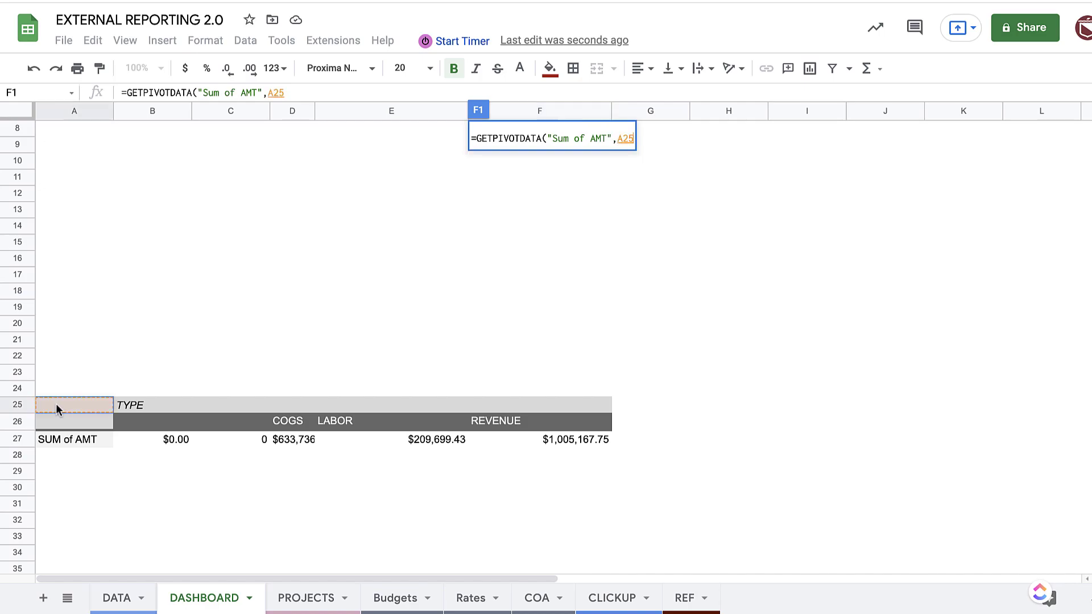
type(",")
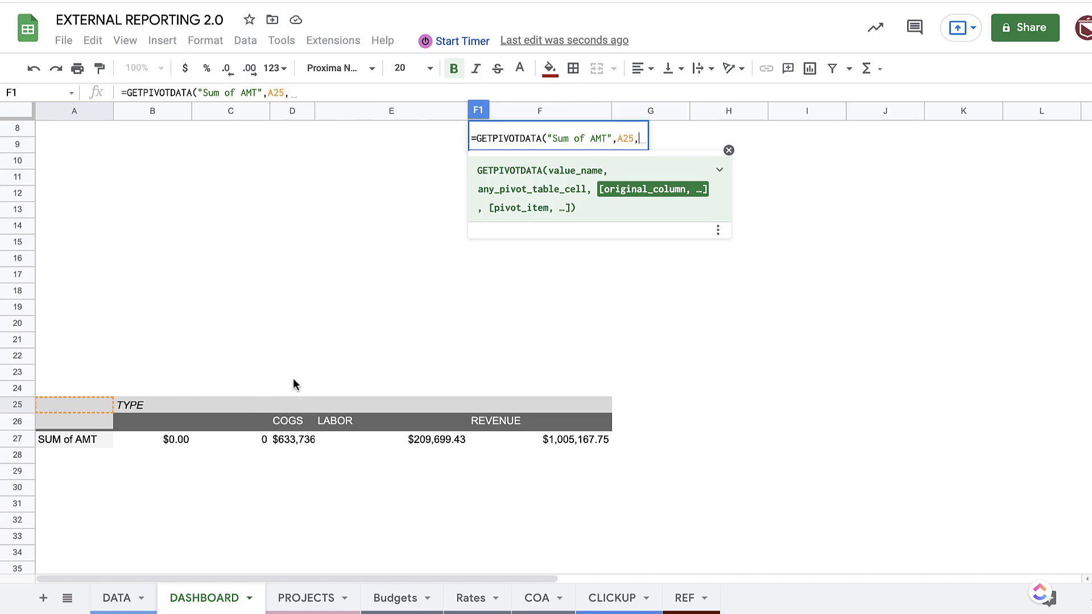
type("\"")
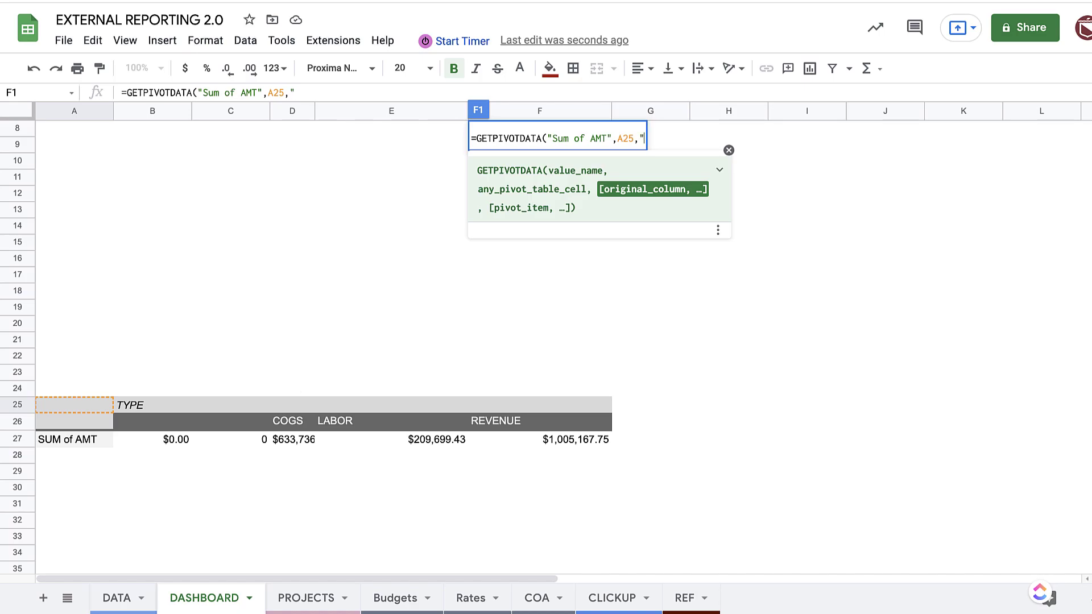
type("tYPE")
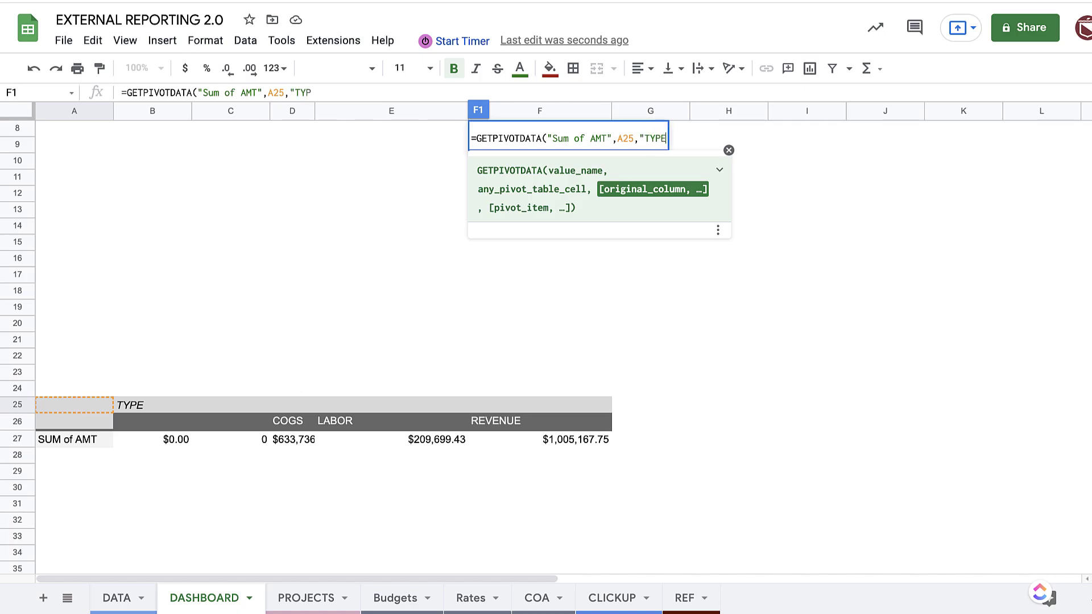
type("\",")
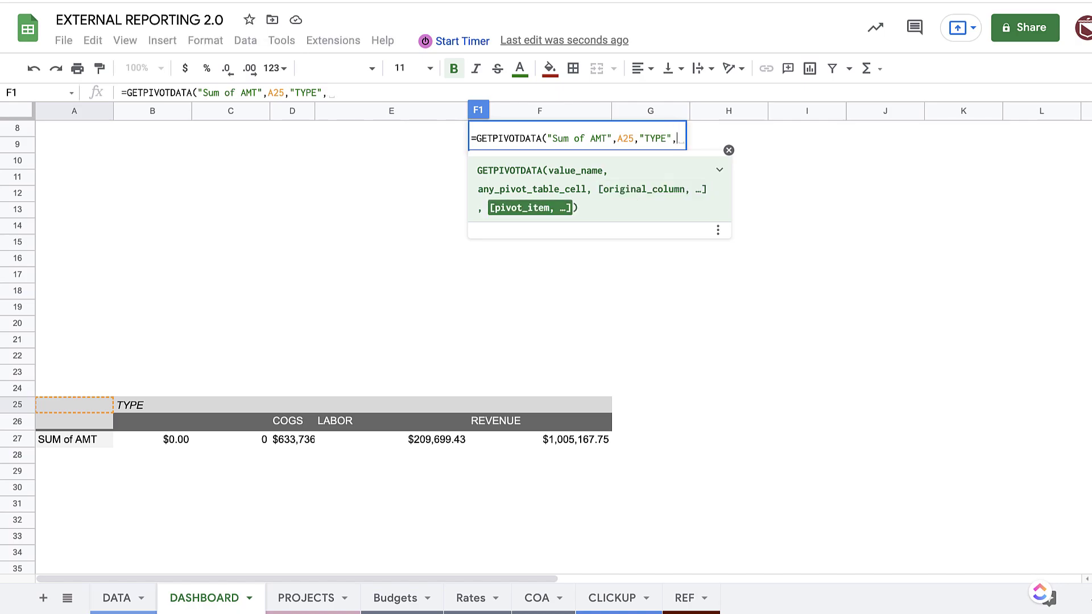
type("\"REVENUE\"")
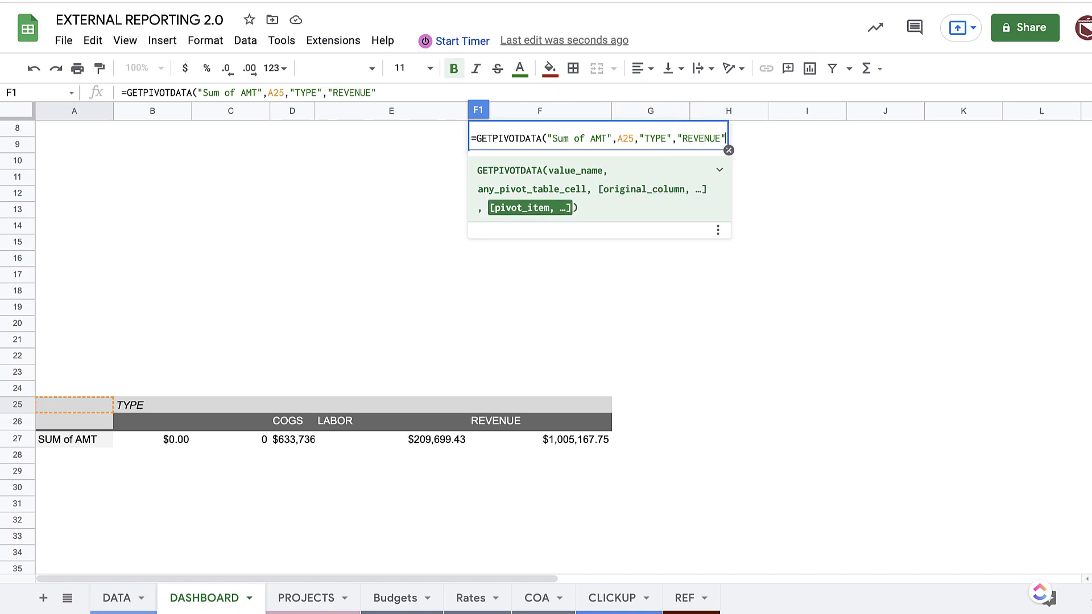
type(")")
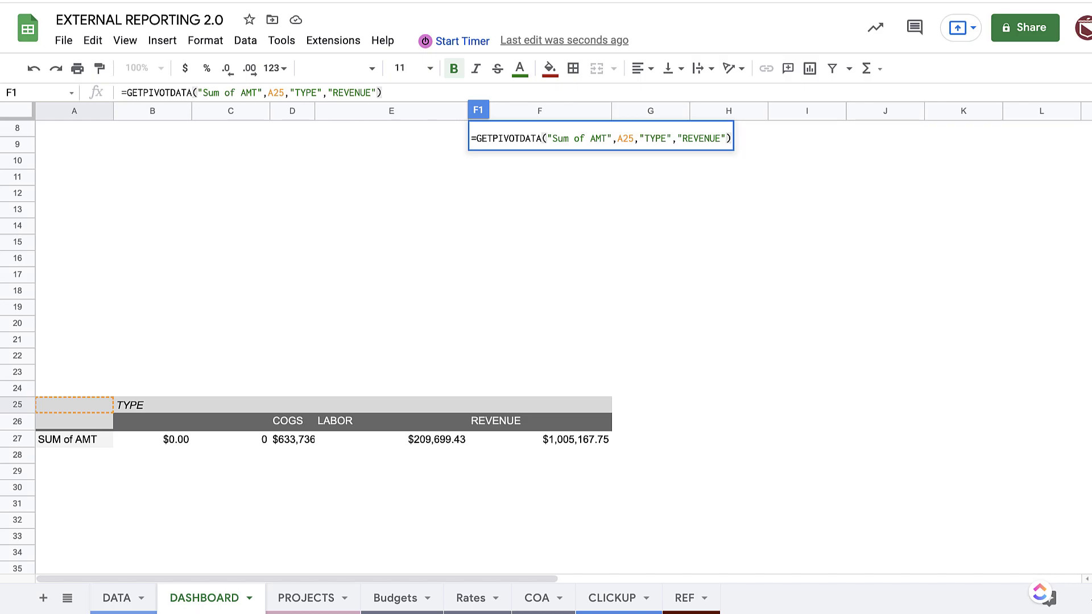
key("Return")
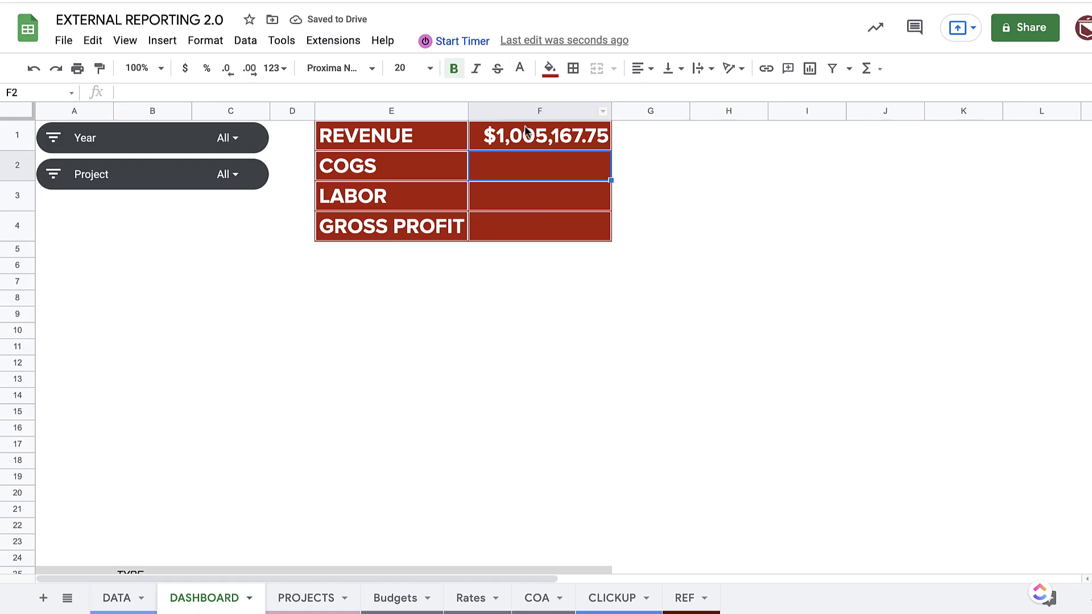
Step: Format the revenue value in cell F1 to show no decimal places
key("Up")
scroll(353, 384, "down", 5)
scroll(353, 384, "up", 5)
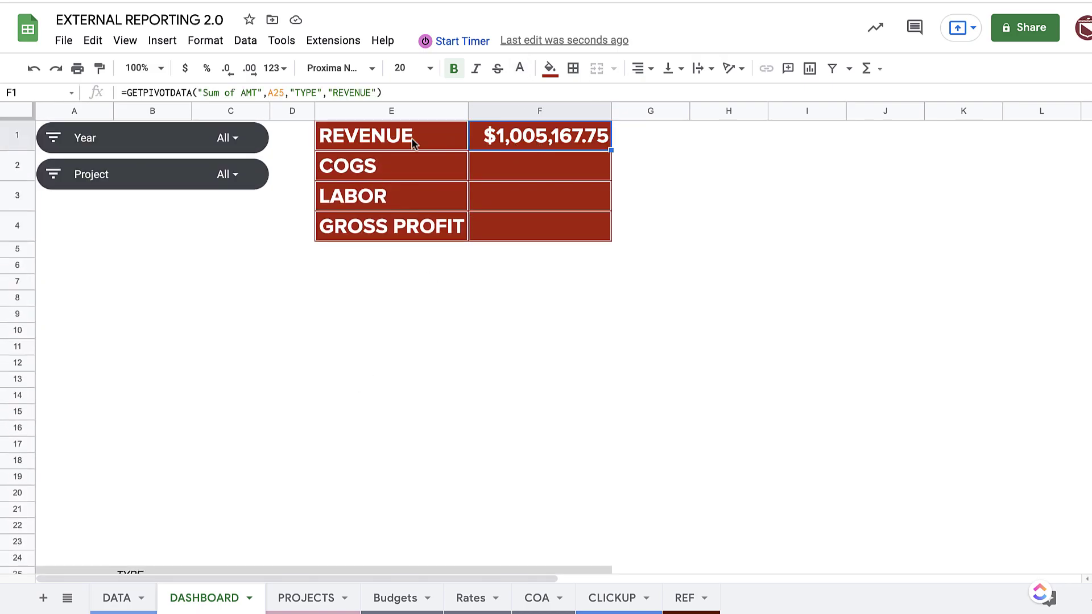
left_click(227, 69)
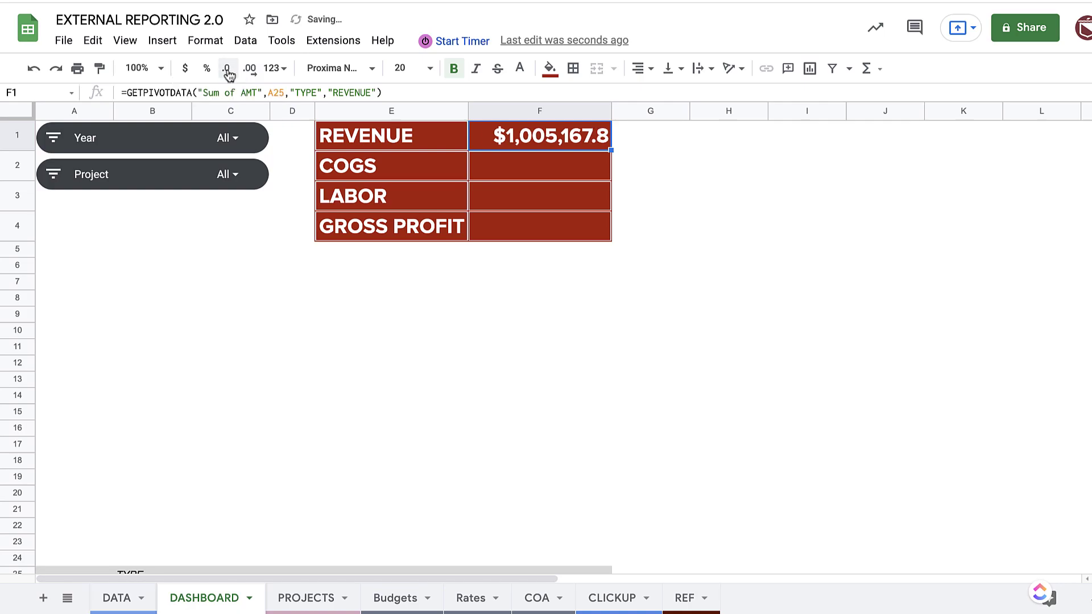
left_click(227, 69)
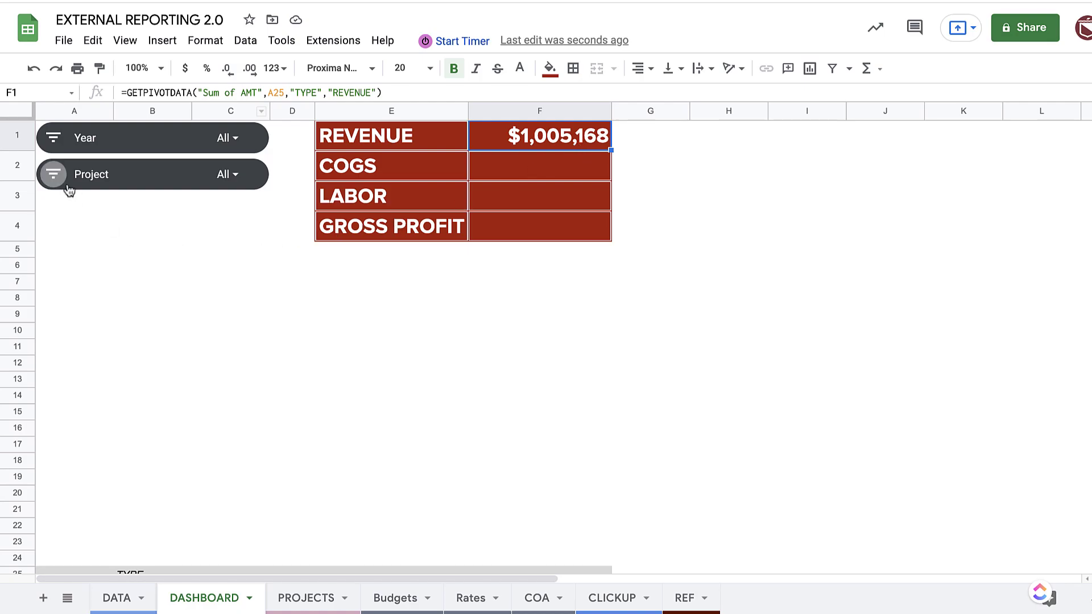
Step: Filter the Year slicer to 2022 only
left_click(55, 141)
left_click(112, 205)
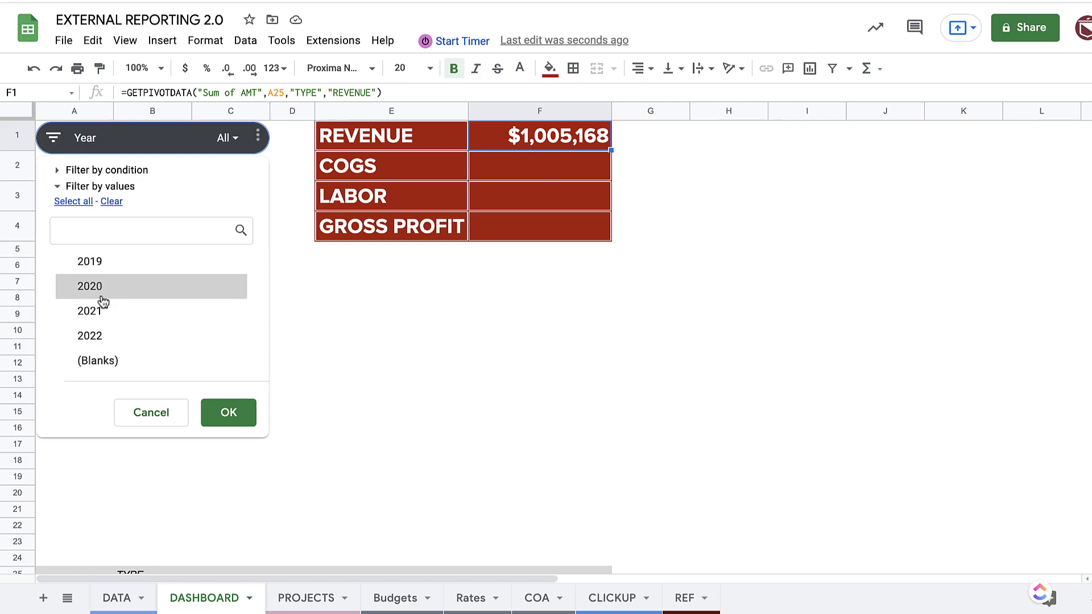
left_click(95, 336)
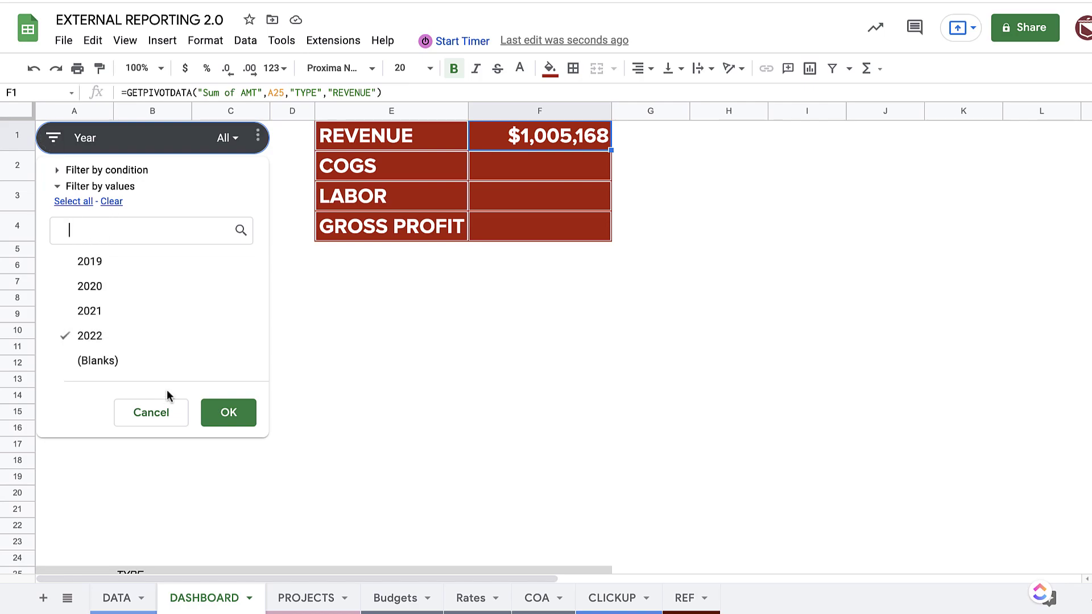
left_click(230, 410)
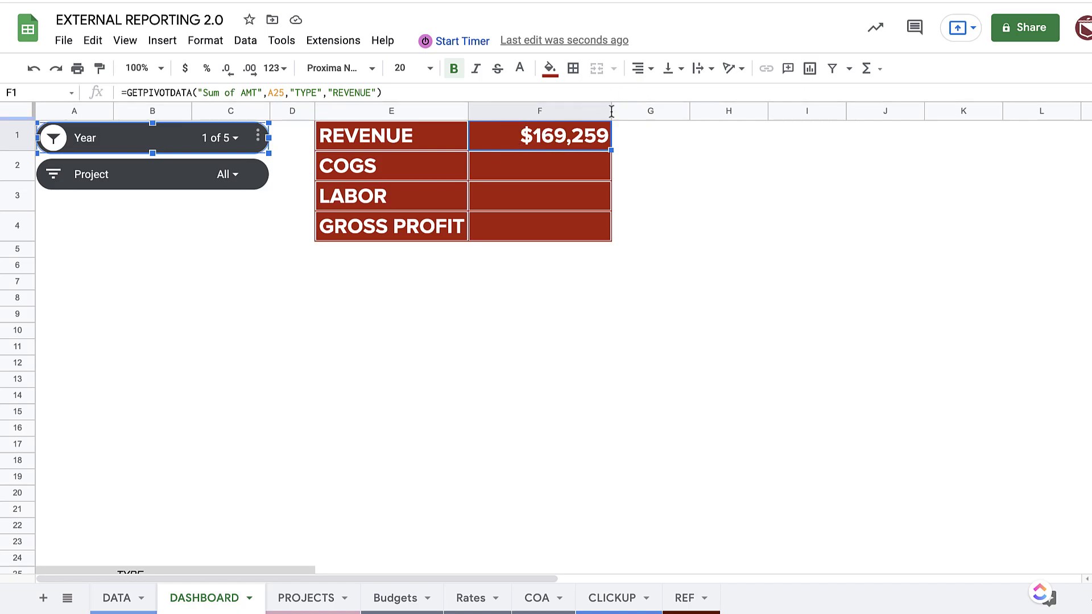
Step: Center the revenue value horizontally in cell F1
left_click(652, 69)
left_click(653, 94)
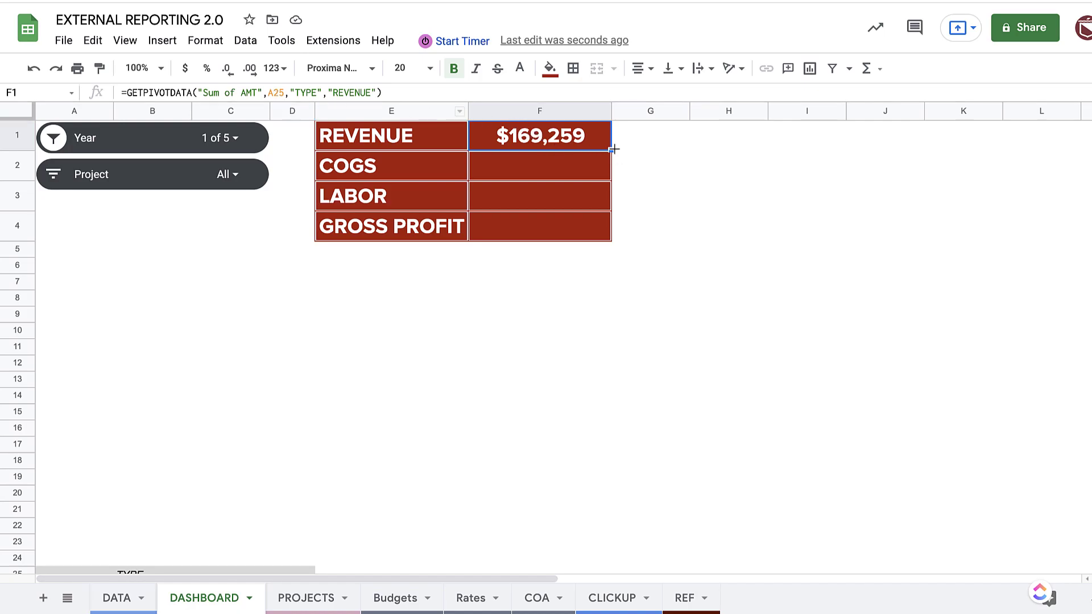
Step: Copy the revenue formula from F1 into the COGS cell F2 and check its reference against the pivot table
left_click_drag(610, 150, 555, 168)
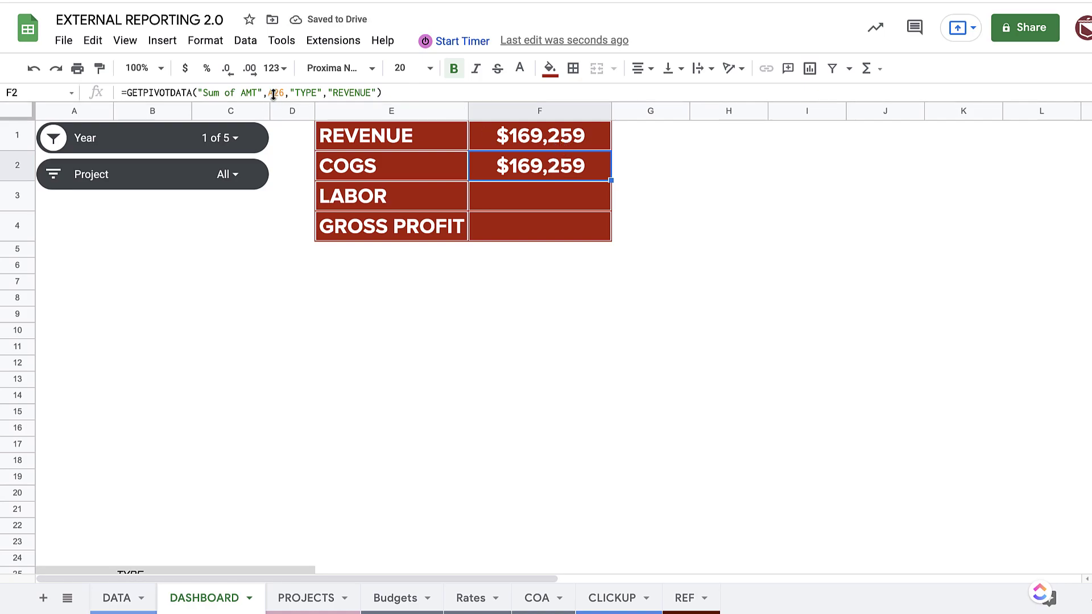
scroll(251, 273, "down", 5)
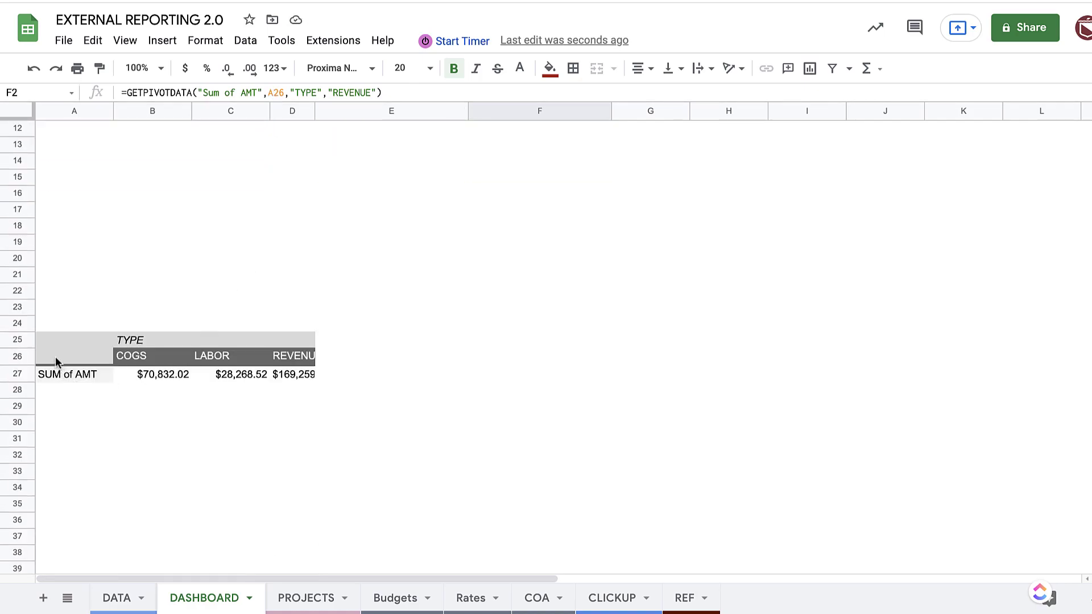
scroll(285, 299, "up", 5)
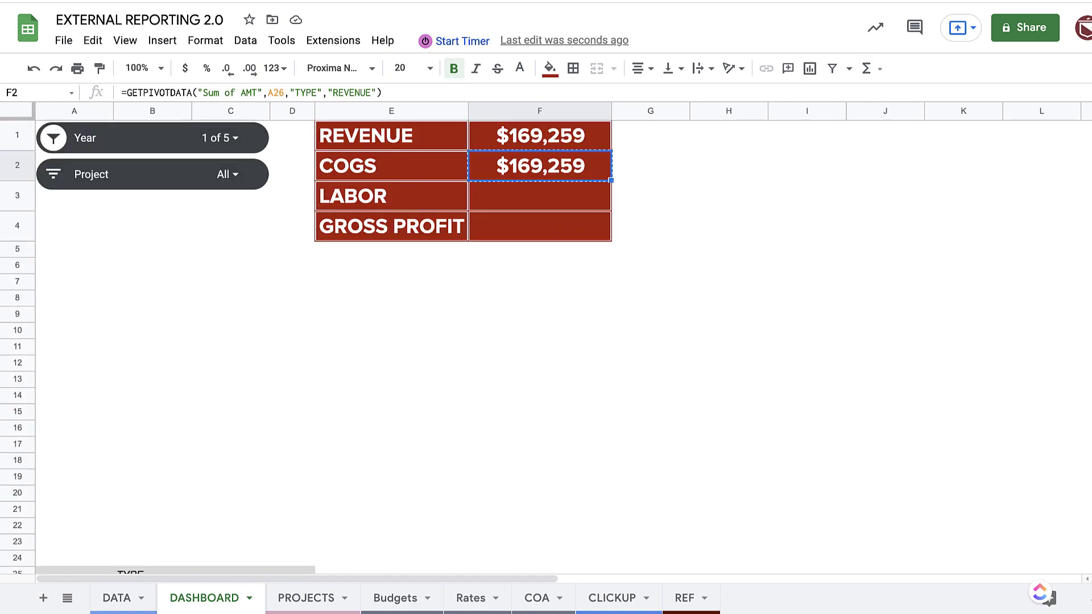
Step: Try copying the formula from F2 into the gross profit cell F4, and clear it again
key("ctrl+c")
left_click(572, 219)
key("ctrl+v")
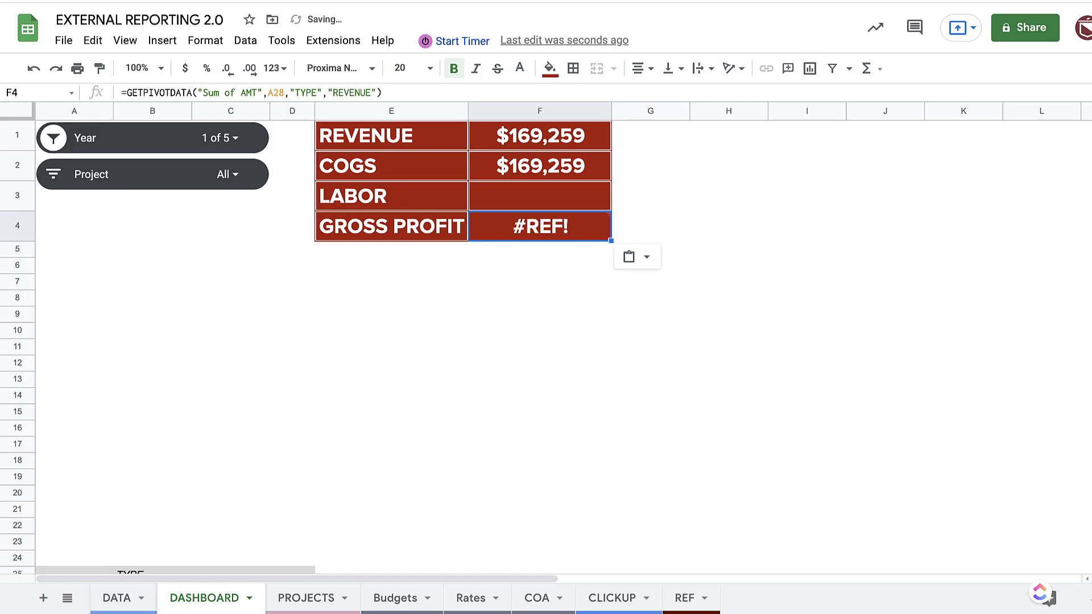
key("Delete")
key("Up")
key("Up")
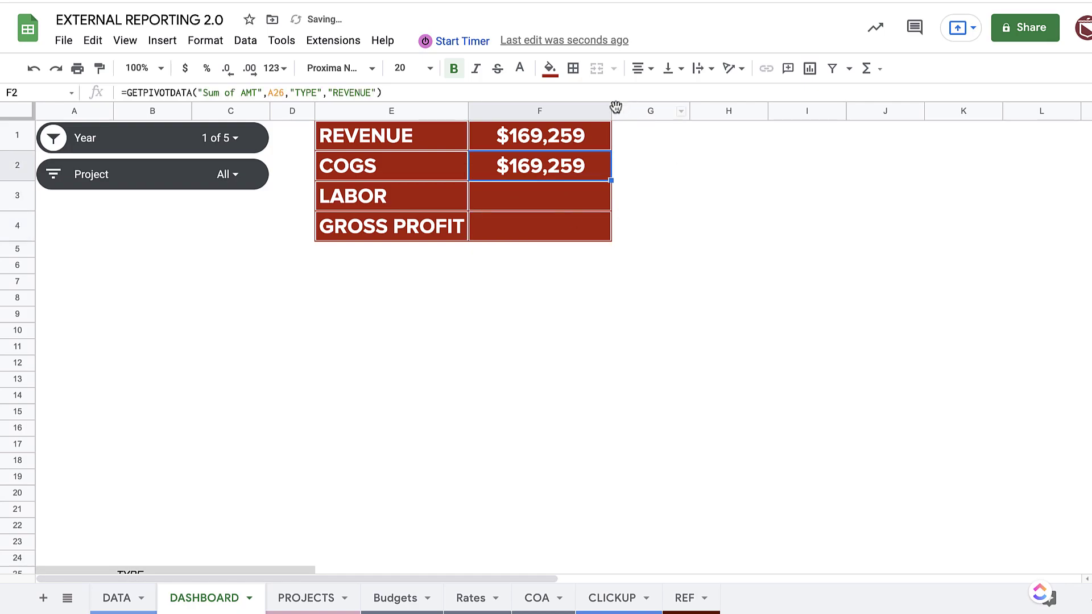
Step: Try locking the pivot table reference in the F2 formula as $A$26, and clear the cell's contents
left_click(270, 93)
type("$")
key("End")
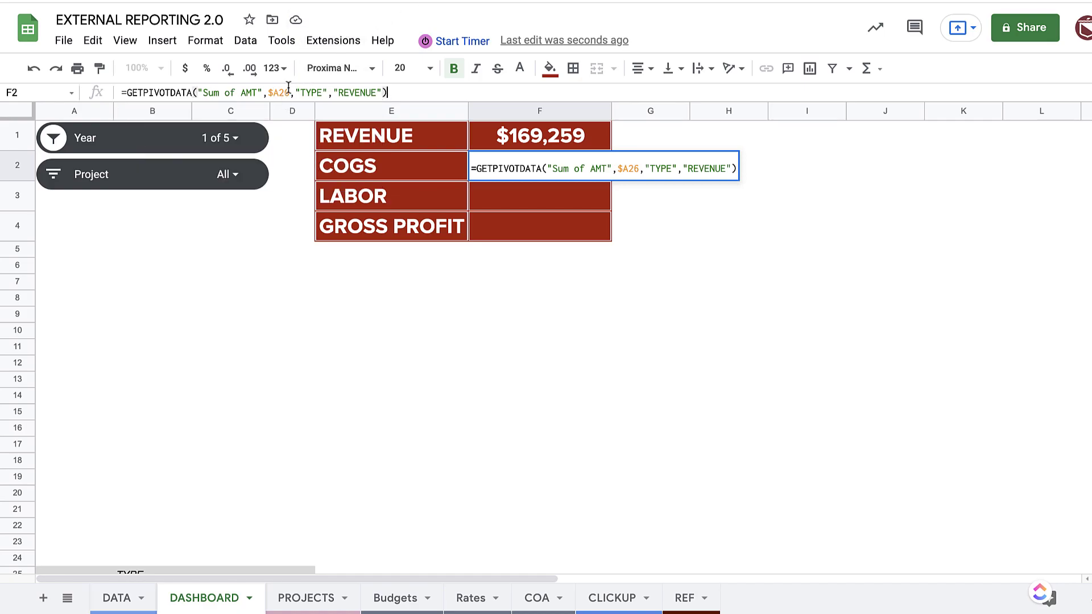
left_click(283, 93)
type("$")
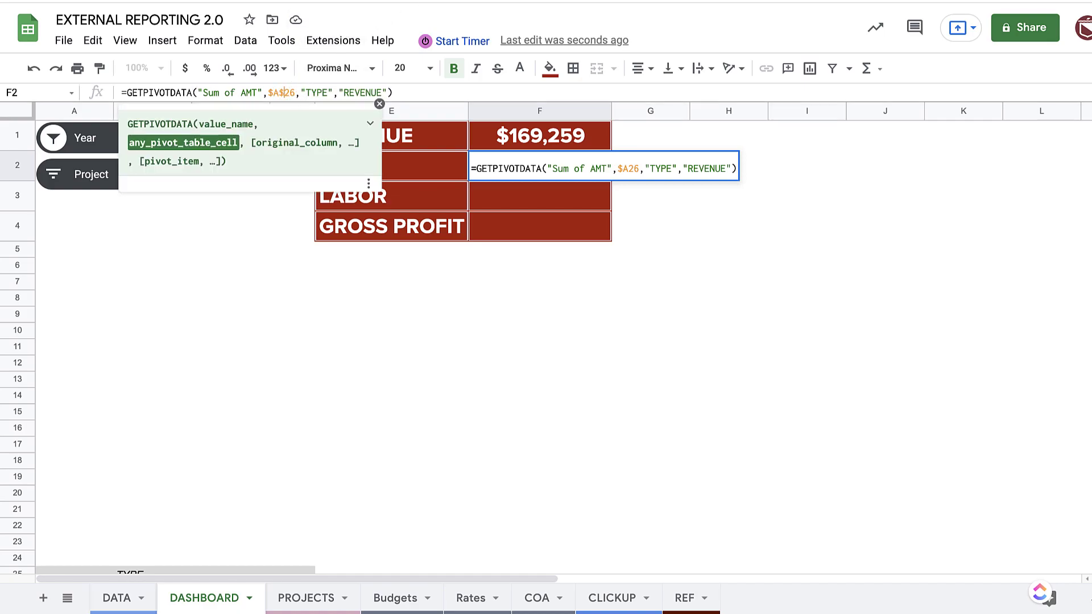
key("Return")
key("Up")
key("Up")
key("Down")
key("Delete")
key("Up")
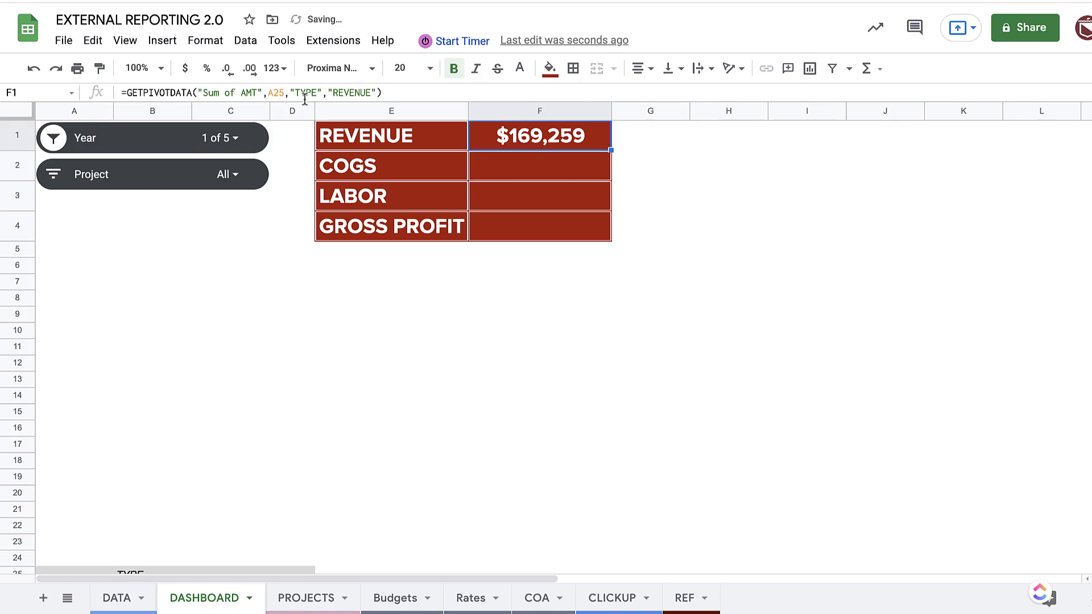
Step: Make the pivot table reference in the F1 revenue formula absolute as $A$25
left_click(270, 92)
type("$A$")
key("Return")
left_click(524, 143)
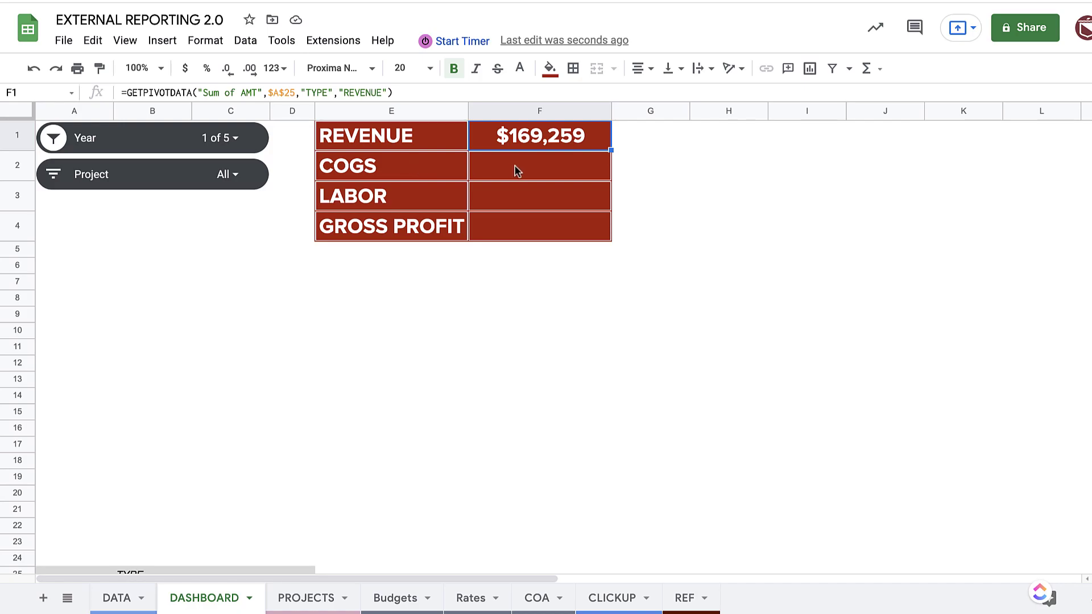
Step: Replace the "REVENUE" text in the F1 formula with a reference to the label cell E1
key("Down")
left_click(396, 166)
left_click(391, 139)
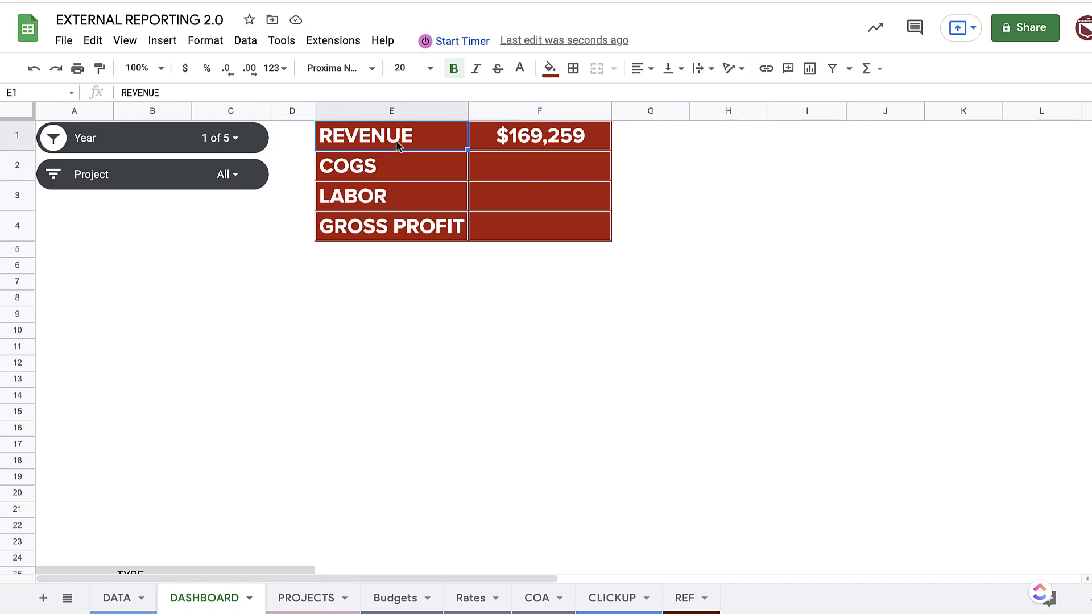
left_click(544, 138)
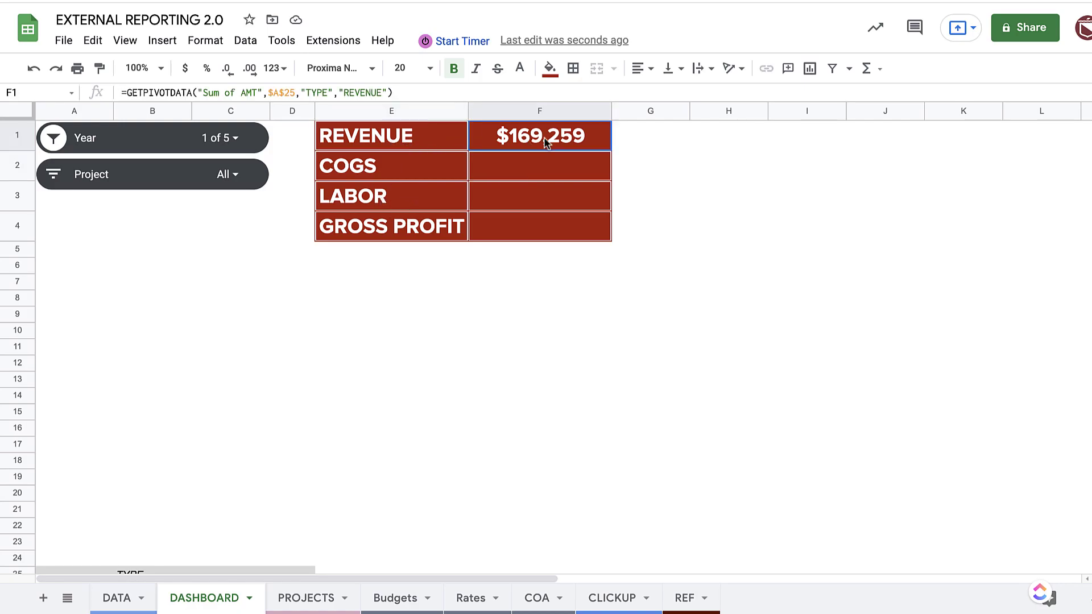
left_click(380, 92)
left_click_drag(388, 93, 338, 93)
key("BackSpace")
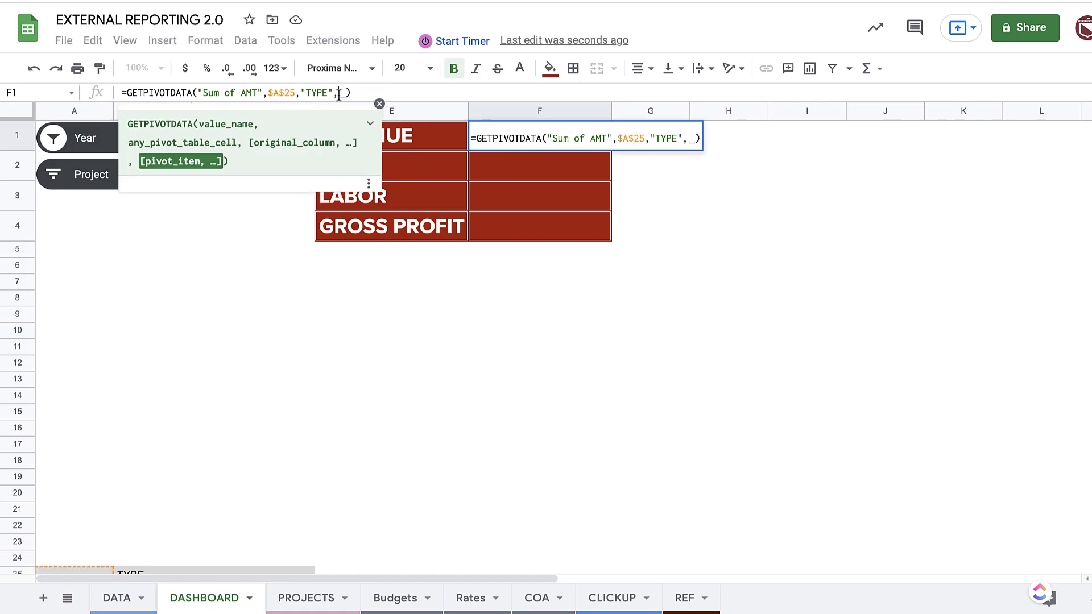
left_click(415, 150)
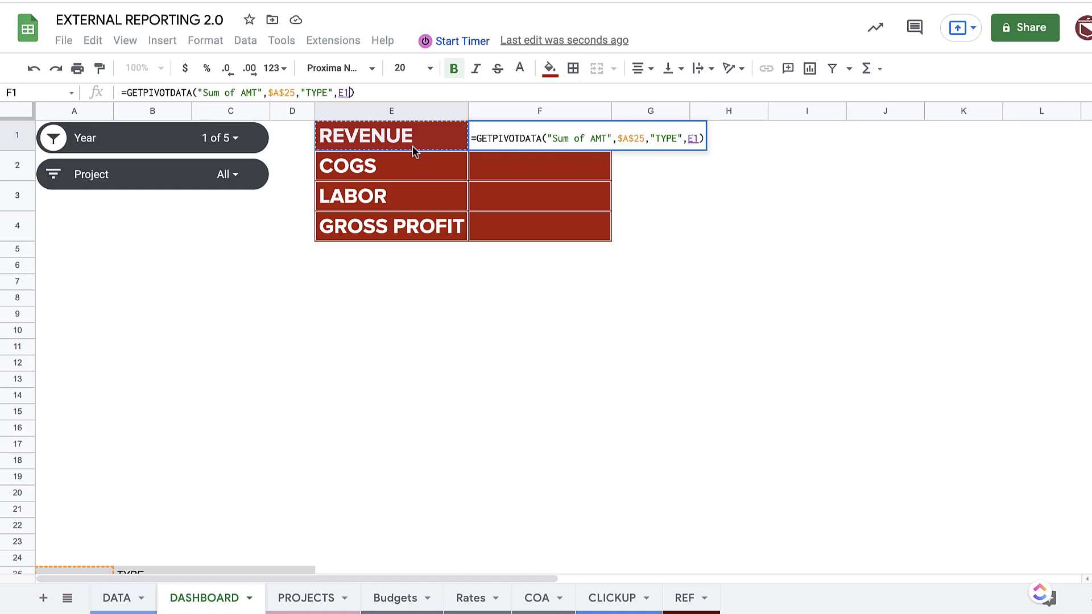
key("Return")
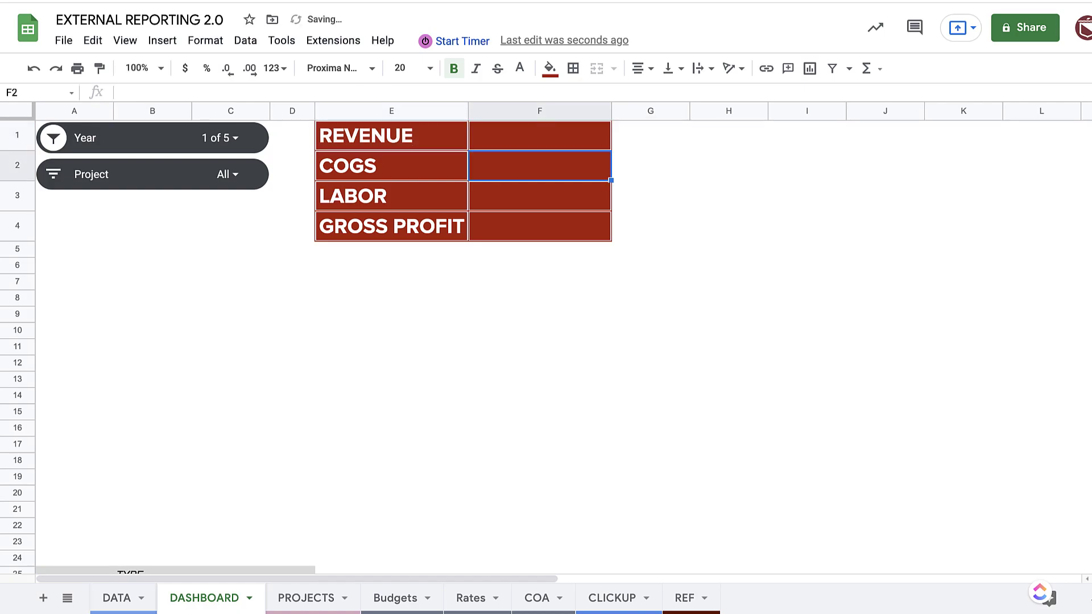
Step: Test the label link by changing E1 to REVENU and restoring REVENUE, and compare it with the pivot table headings
left_click(438, 142)
double_click(438, 142)
key("BackSpace")
key("Return")
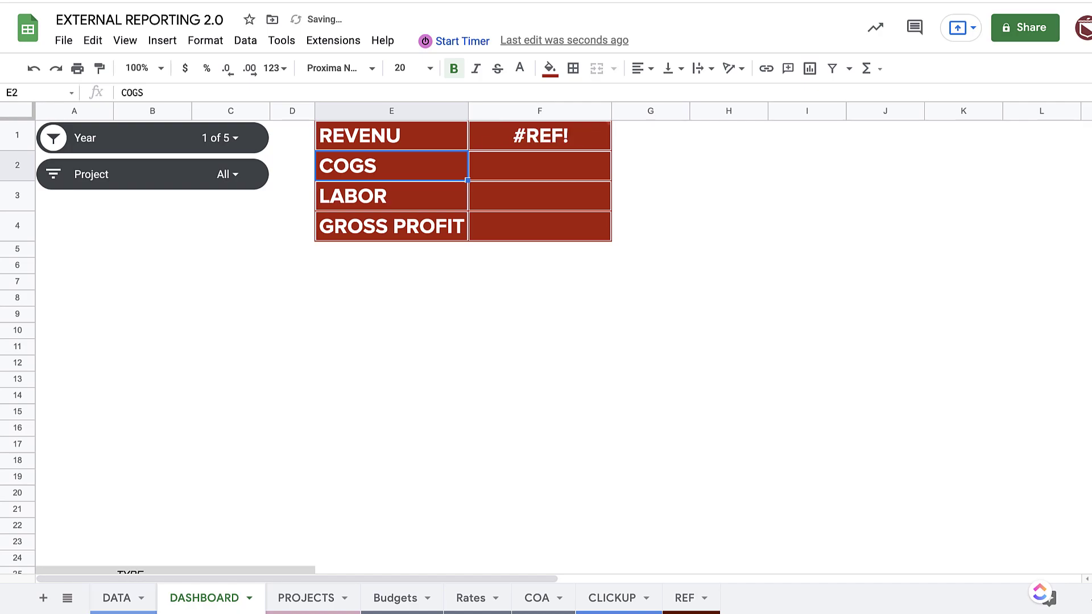
double_click(433, 134)
type("E")
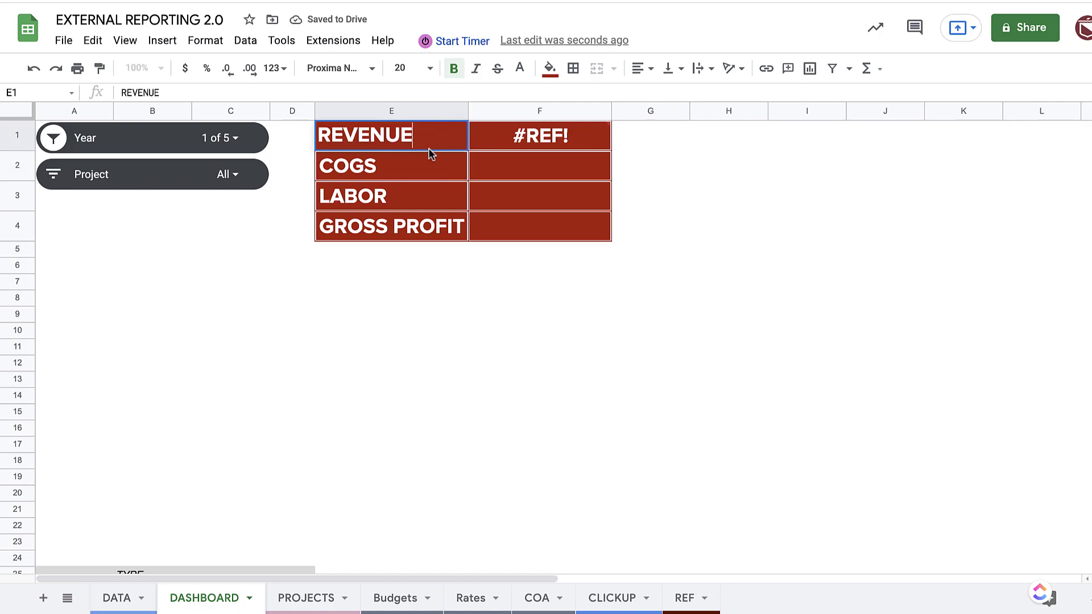
key("Tab")
scroll(330, 467, "down", 3)
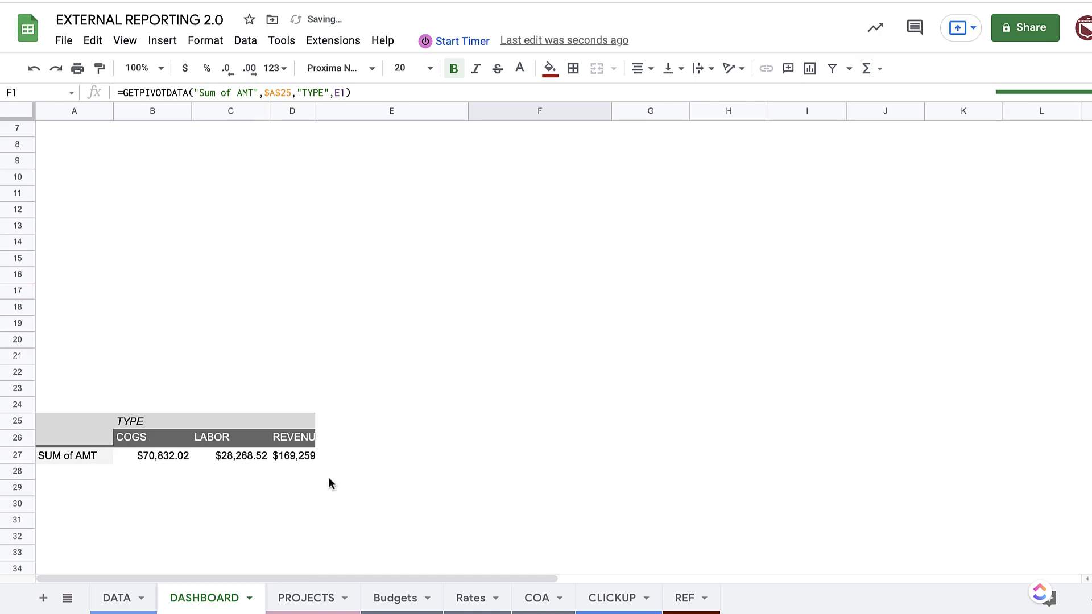
scroll(352, 409, "up", 3)
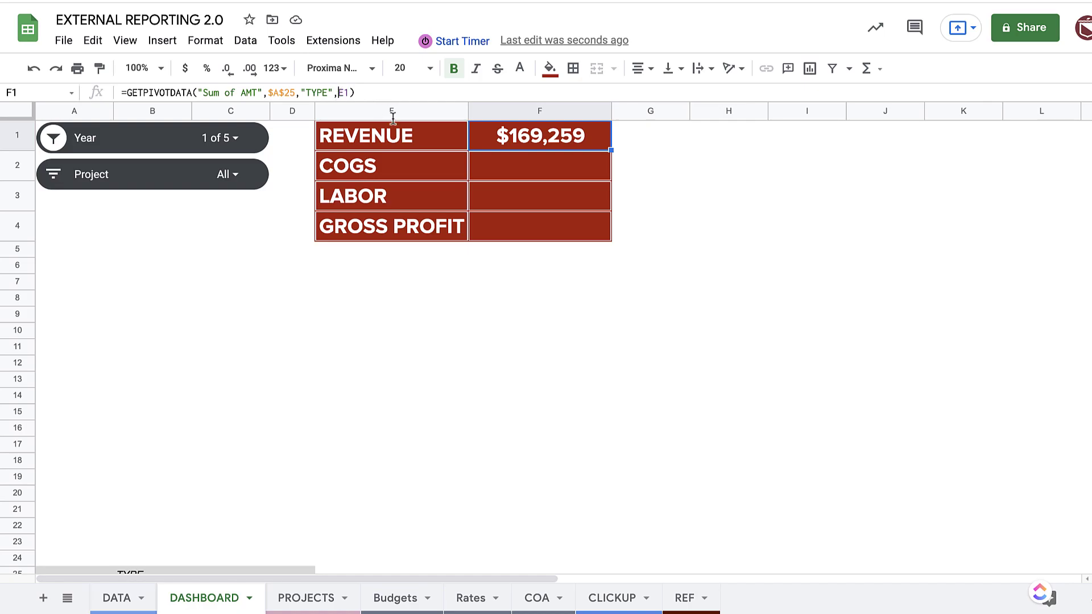
Step: Lock the column of the label reference in the F1 formula as $E1
left_click(339, 93)
type("$")
key("Return")
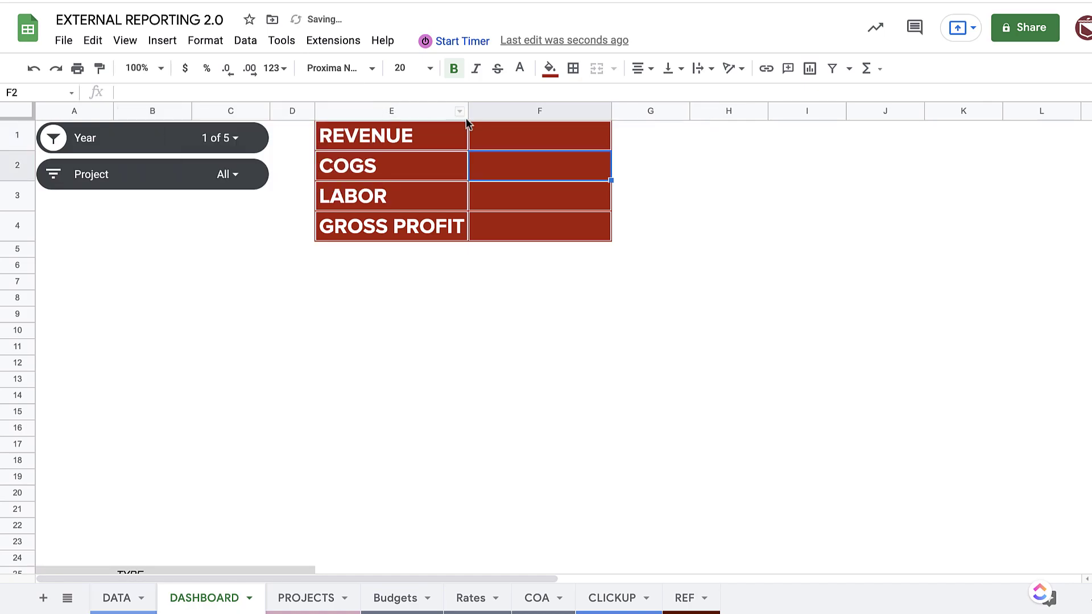
Step: Fill the F1 formula down to the COGS and LABOR cells F2:F3
left_click(586, 139)
left_click_drag(610, 150, 606, 199)
left_click(607, 177)
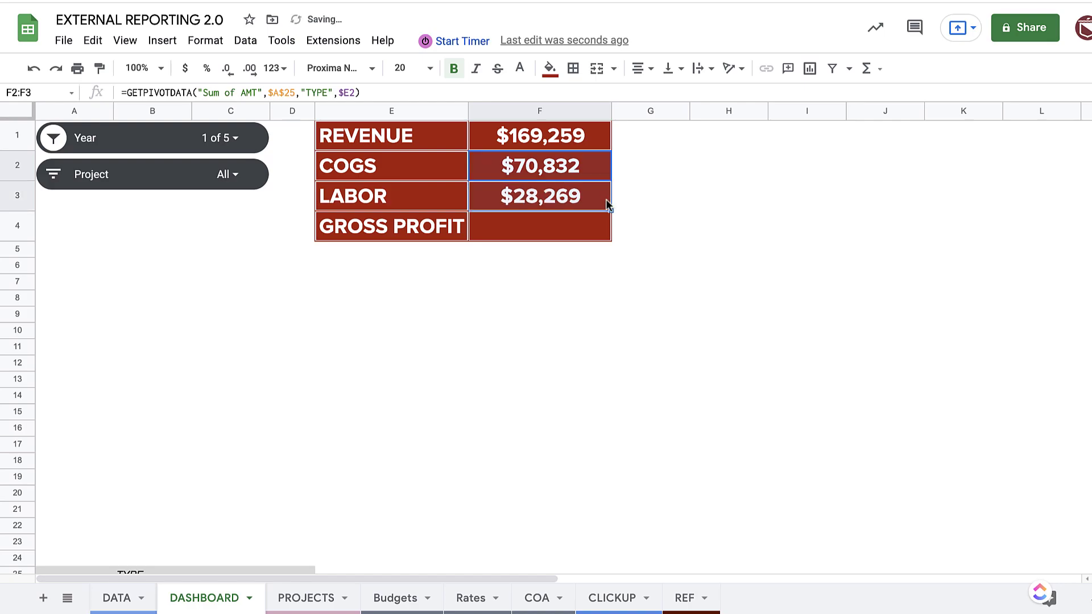
left_click(560, 199)
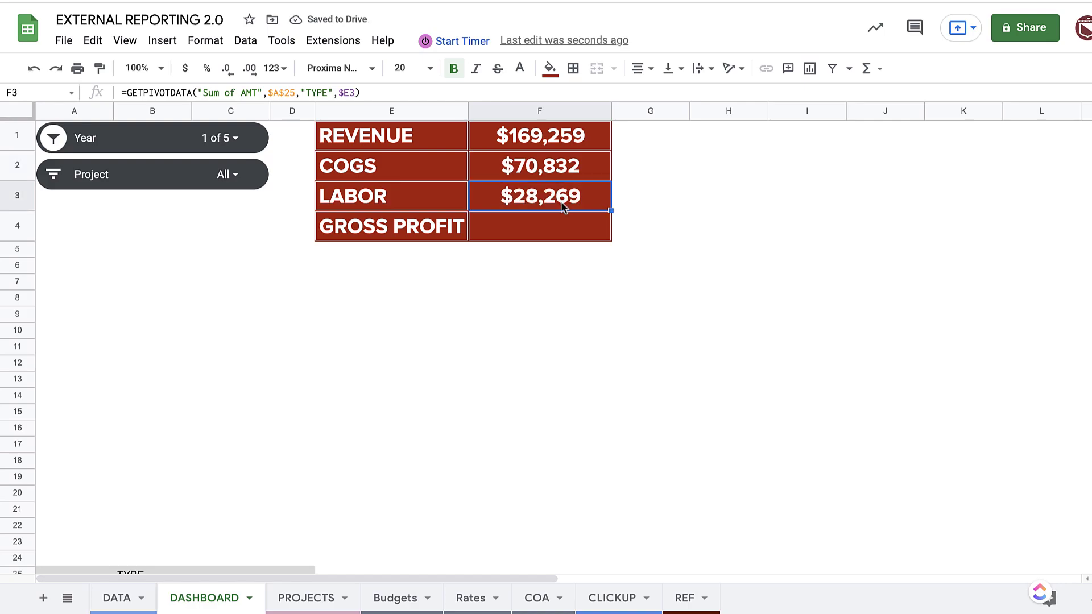
Step: Enter the formula =F1-SUM(F2:F3) in the gross profit cell F4
left_click(429, 235)
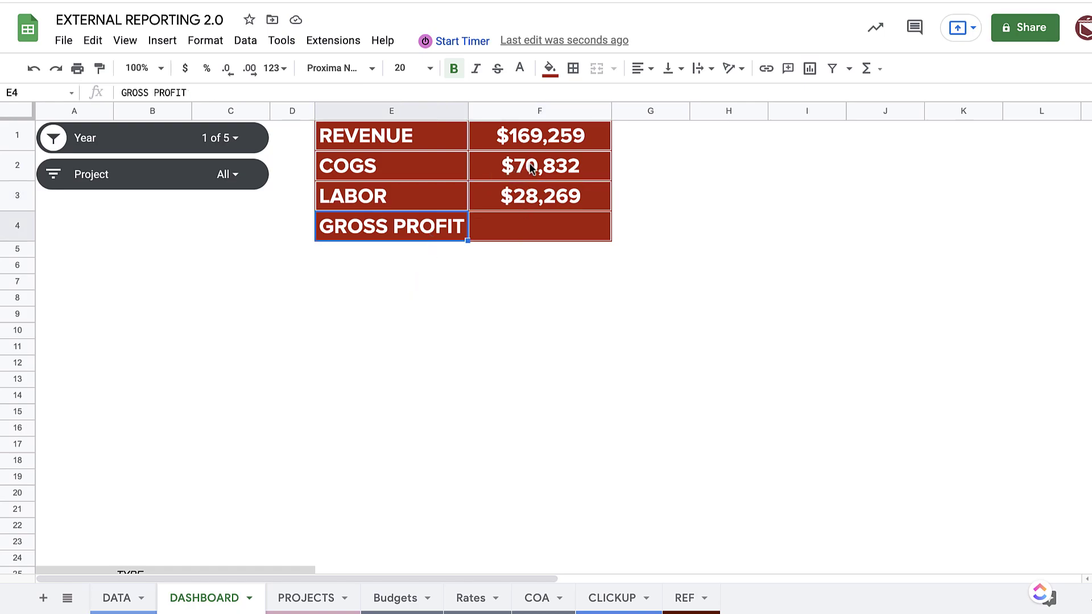
left_click(533, 140)
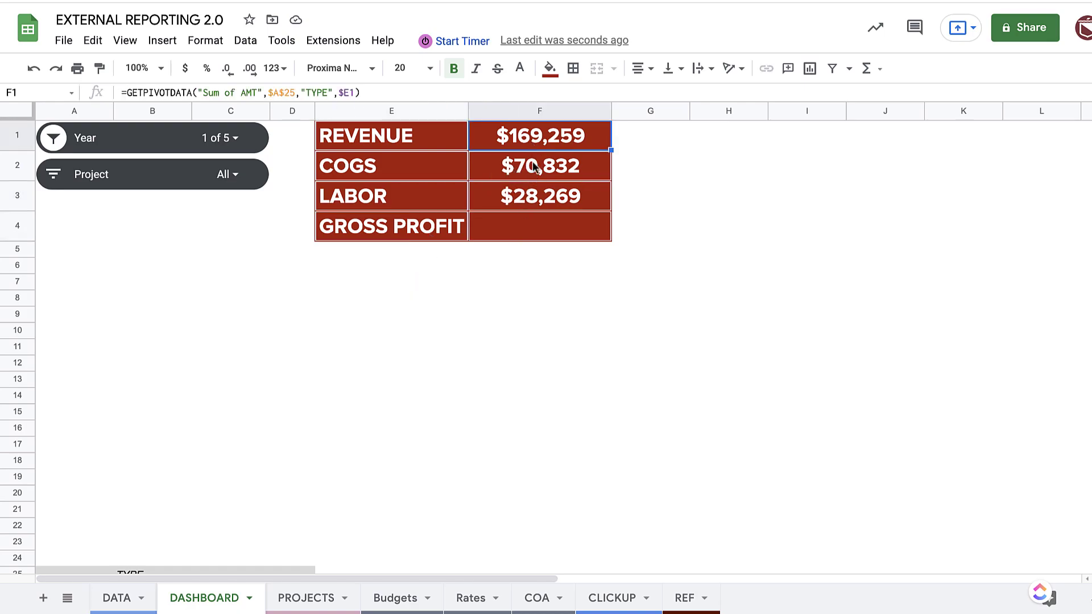
left_click_drag(534, 167, 532, 196)
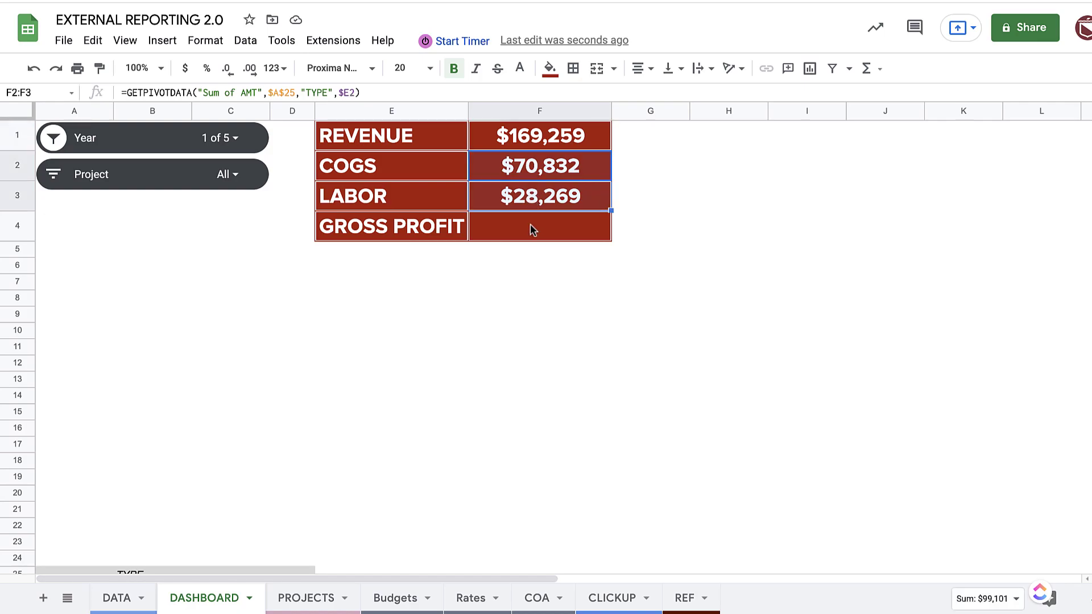
left_click(530, 225)
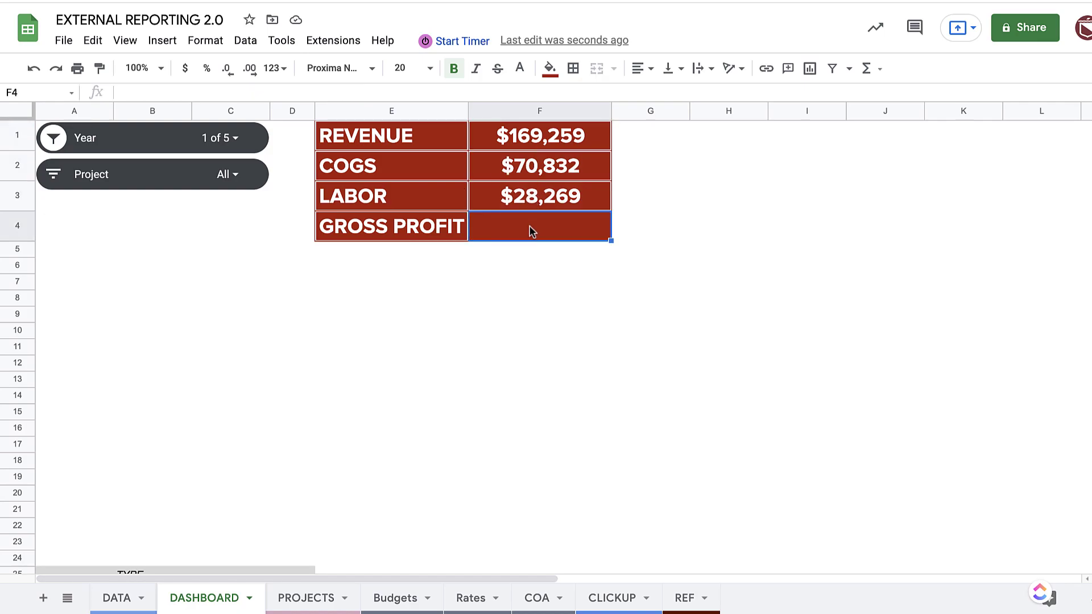
type("=")
key("Up")
key("Up")
key("Up")
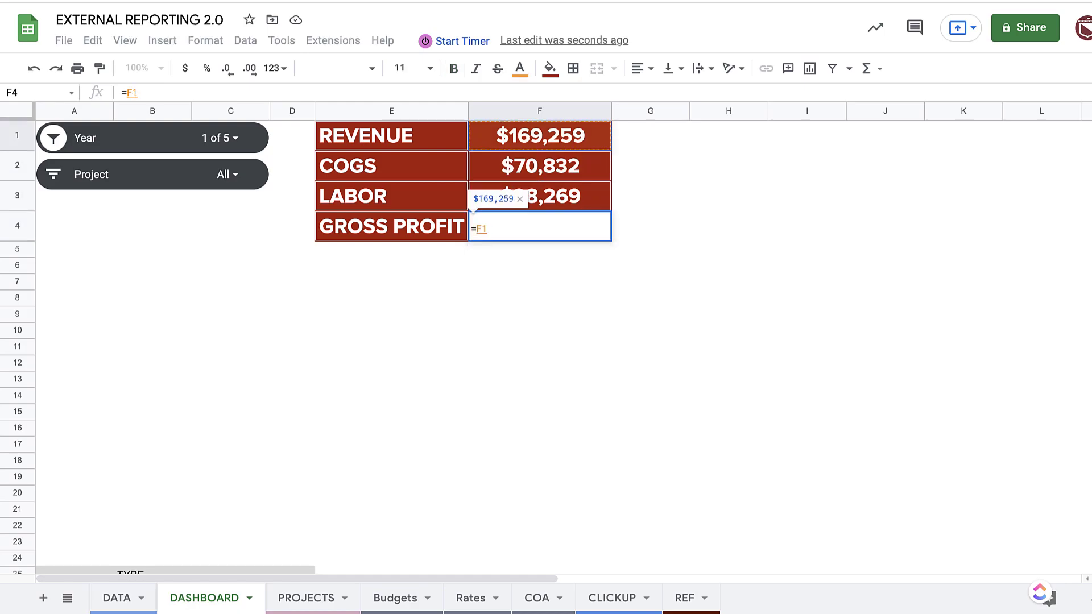
type("-SUM(")
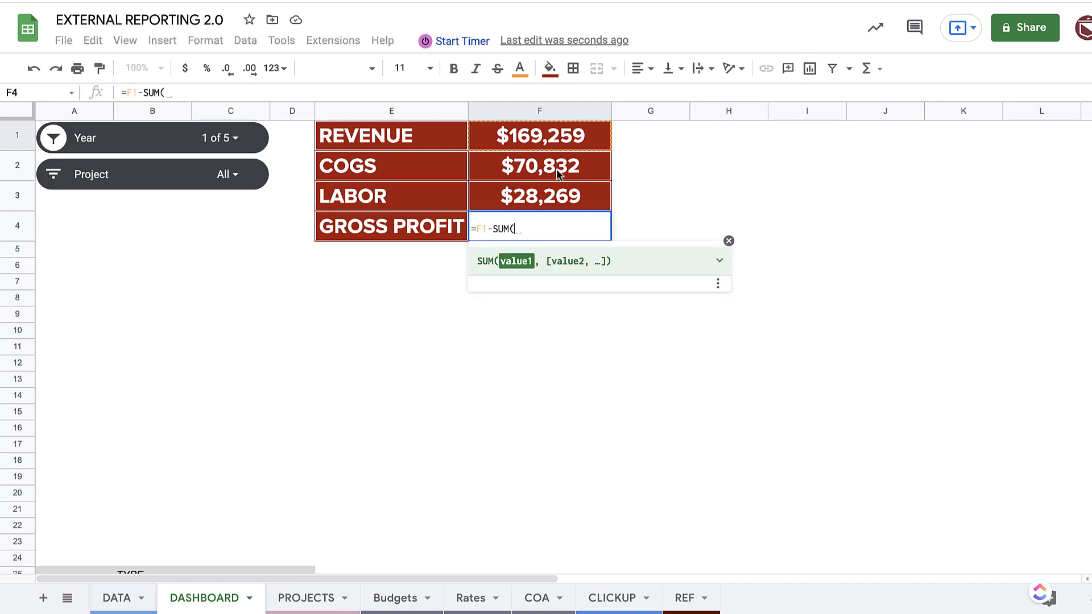
left_click_drag(557, 170, 557, 195)
type(")")
key("Return")
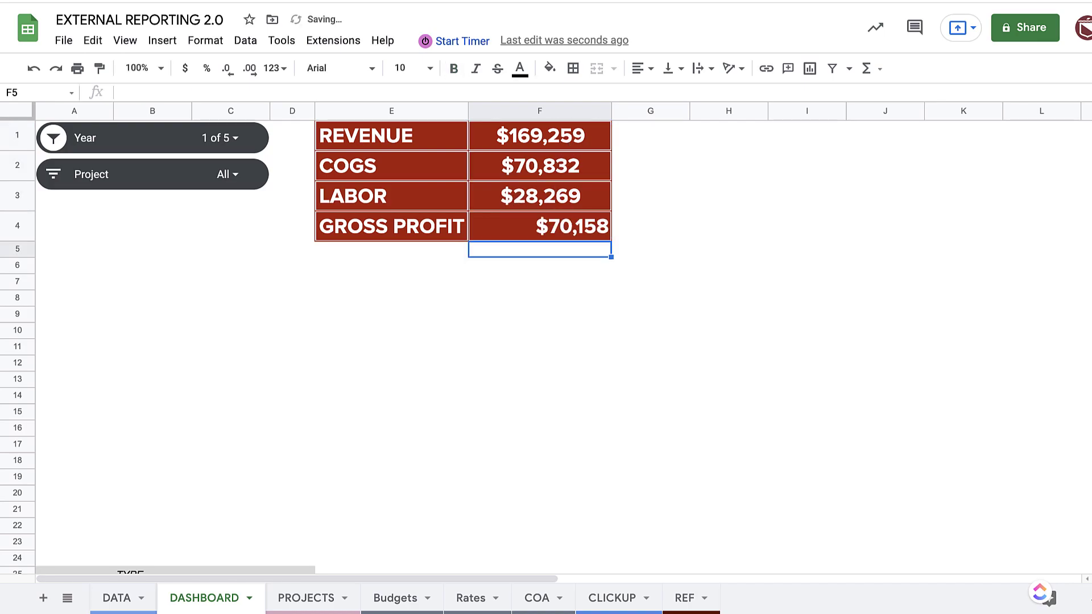
Step: Center the gross profit value horizontally in cell F4
key("Up")
left_click(642, 68)
left_click(653, 216)
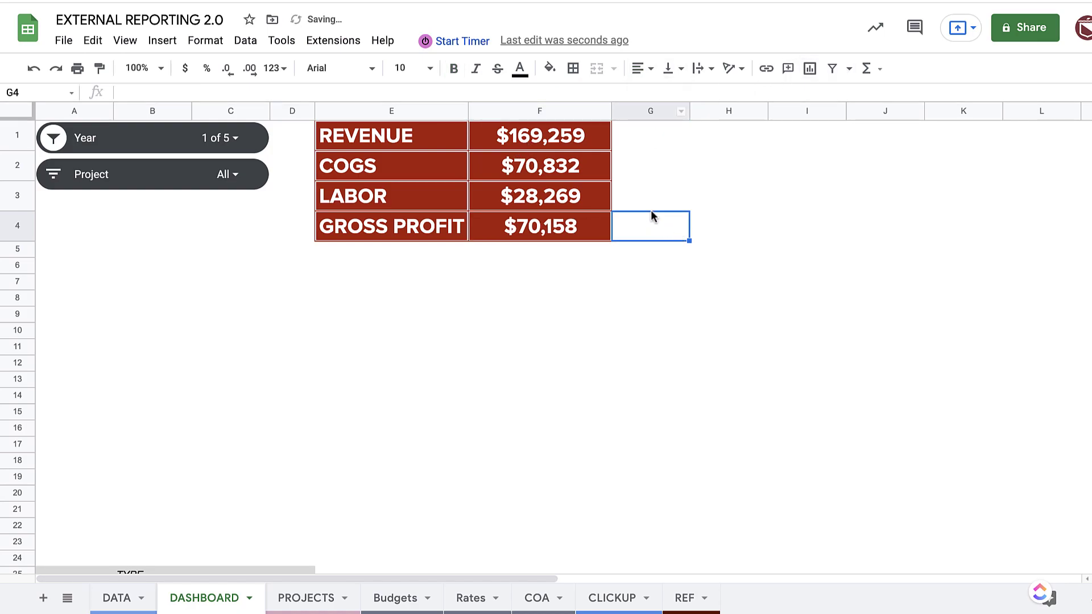
Step: Enter the formula =F2/F1 in cell G2 beside COGS and format the result as a percentage
left_click(636, 170)
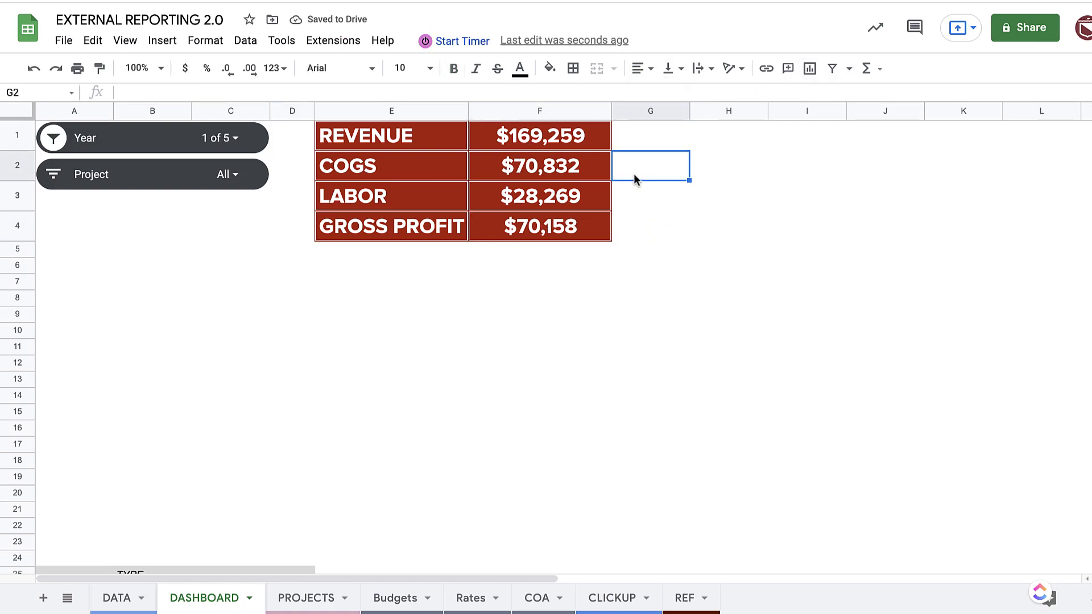
type("=F2")
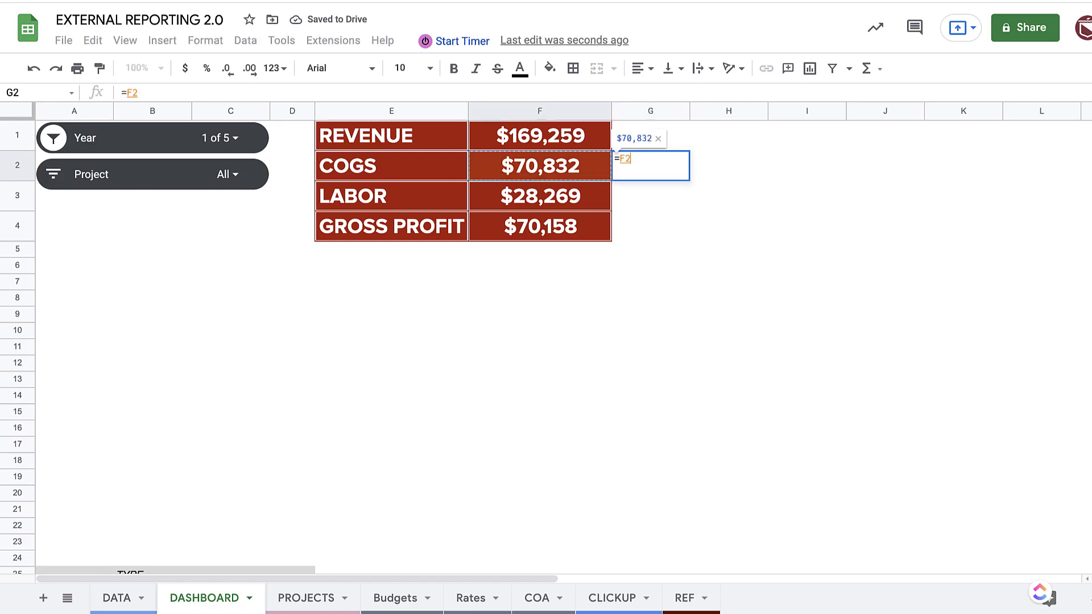
type("/")
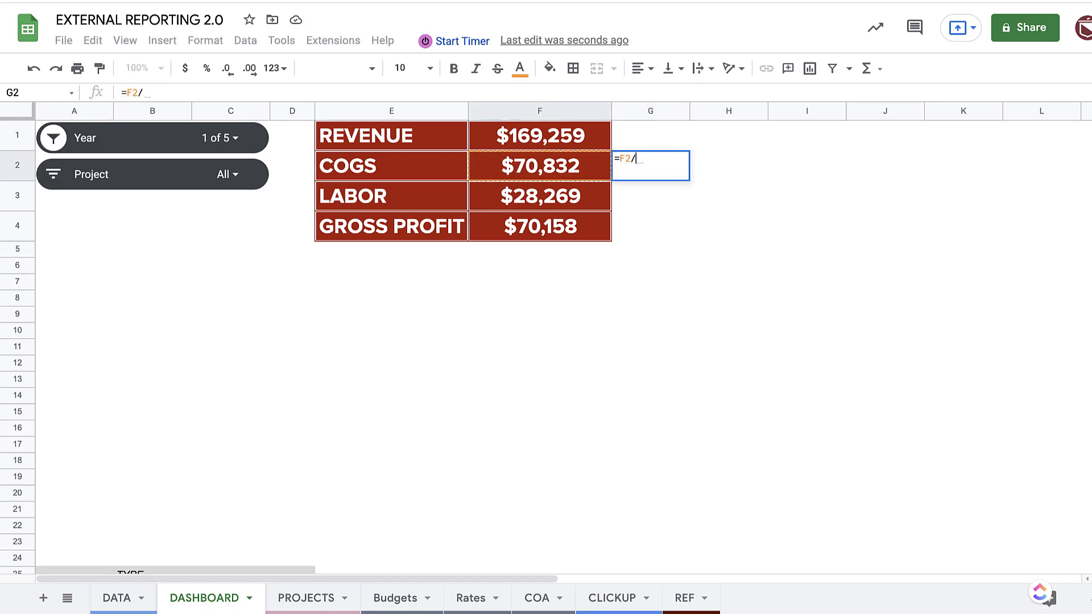
type("F1")
key("Return")
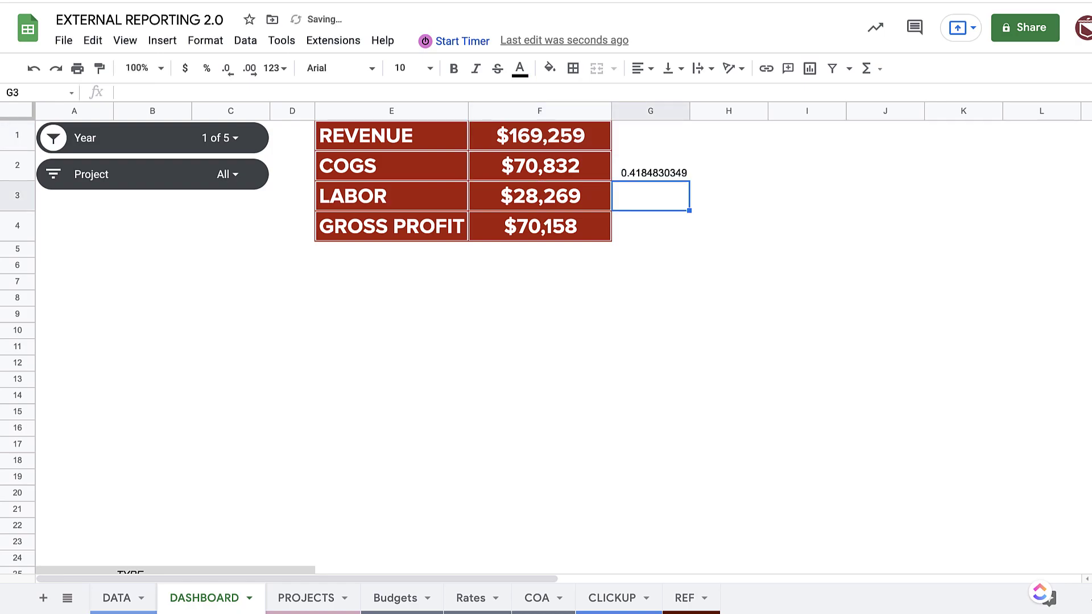
key("Up")
left_click(206, 68)
Step: Copy the formatting of the COGS amount in F2 onto cell G2
key("Left")
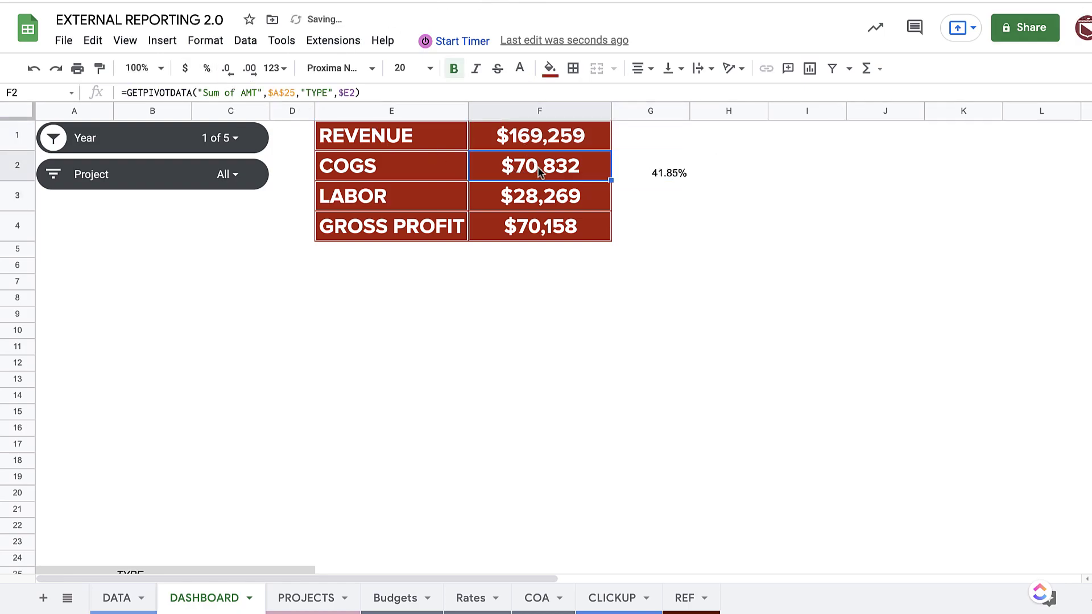
left_click(100, 69)
left_click(654, 173)
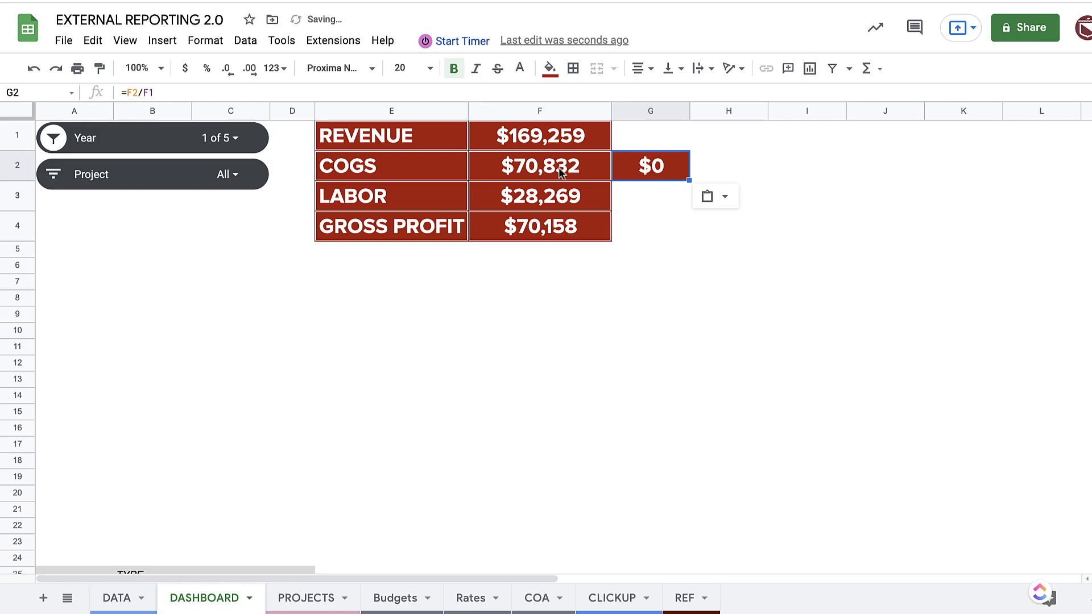
Step: Format the COGS ratio in G2 as a percentage with no decimal places
left_click(207, 71)
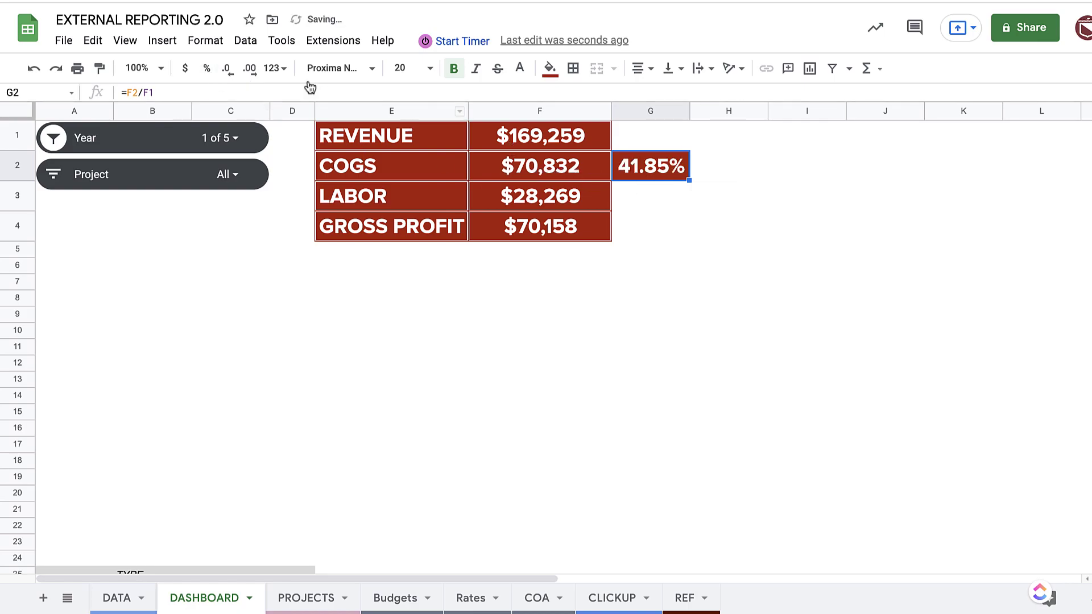
left_click(226, 72)
left_click(227, 71)
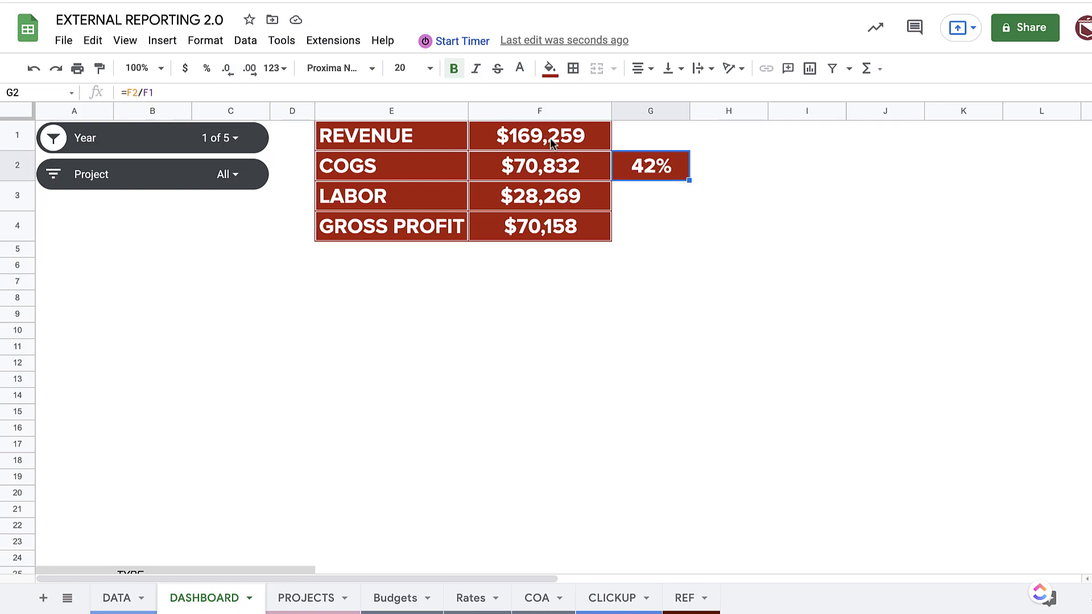
Step: Change the formula in G2 to =F2/F$1 and fill it down through G4 for labor and gross profit
left_click(151, 92)
type("$")
key("Return")
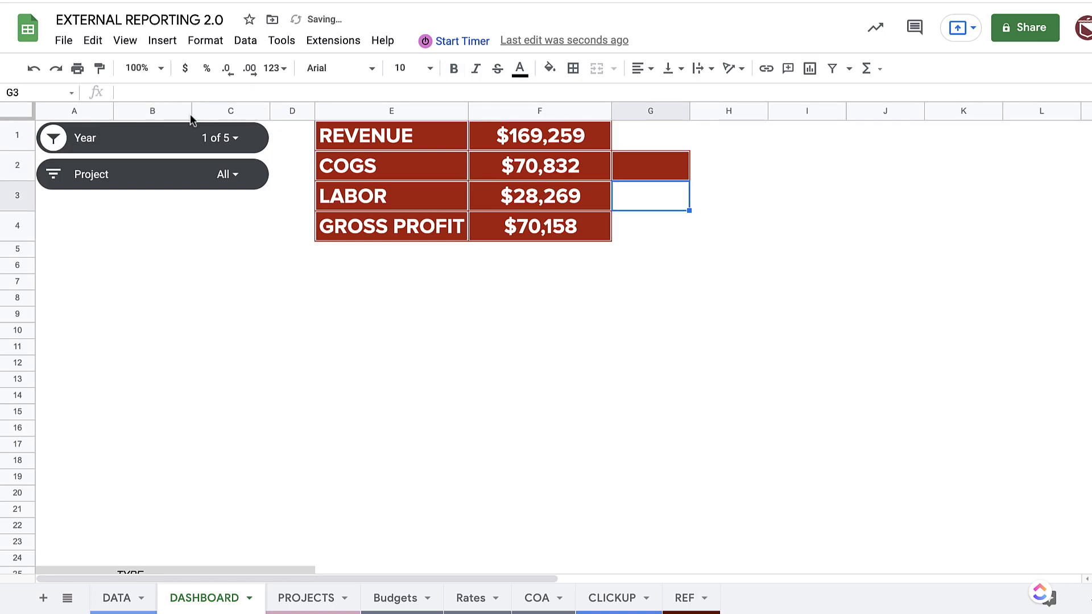
left_click(676, 170)
left_click_drag(689, 180, 690, 226)
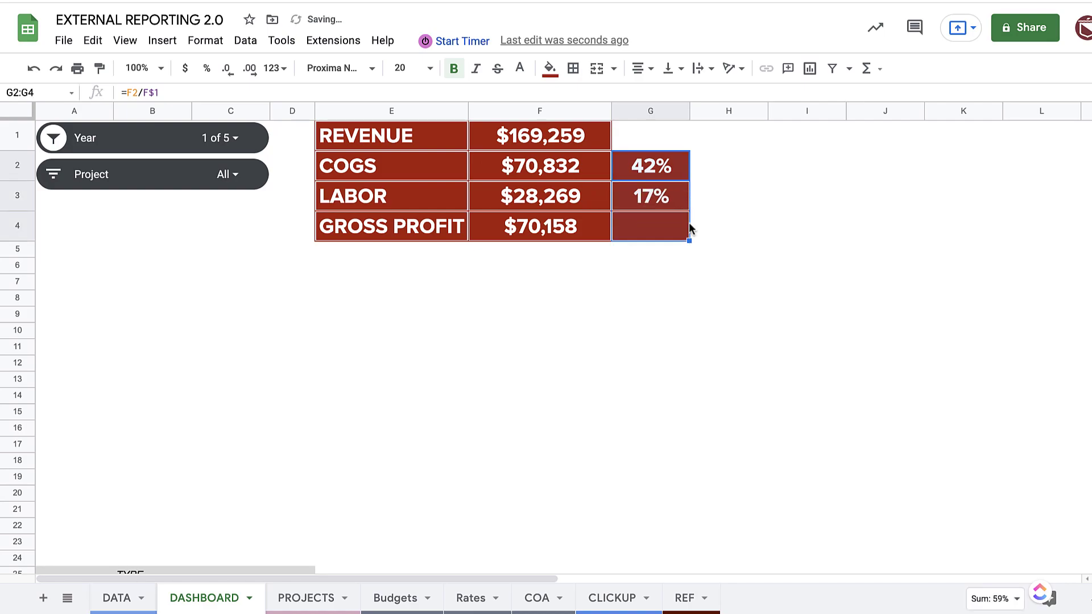
Step: Show one decimal place for the percentages in G2:G4
left_click(658, 230)
left_click_drag(651, 168, 654, 228)
left_click(252, 69)
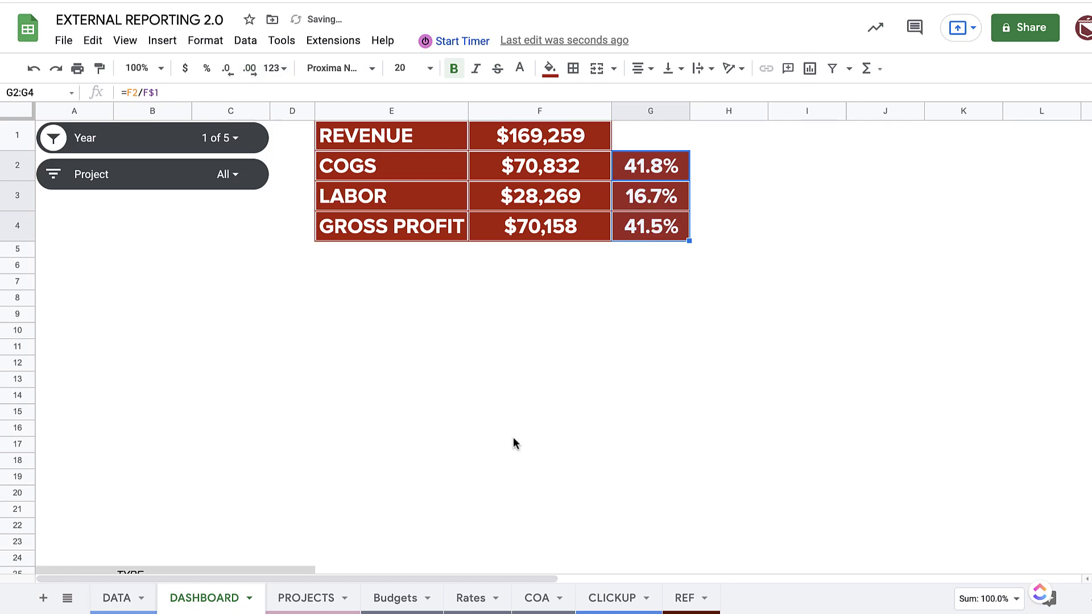
left_click(548, 417)
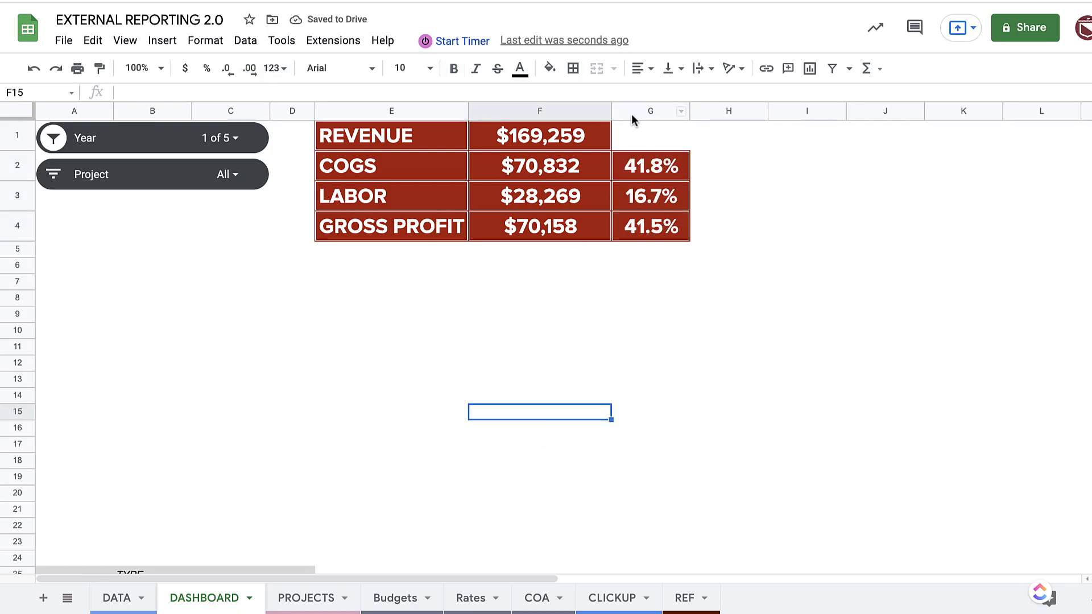
Step: Reset the Year slicer so that all years are included
left_click(53, 139)
left_click(68, 202)
left_click(216, 413)
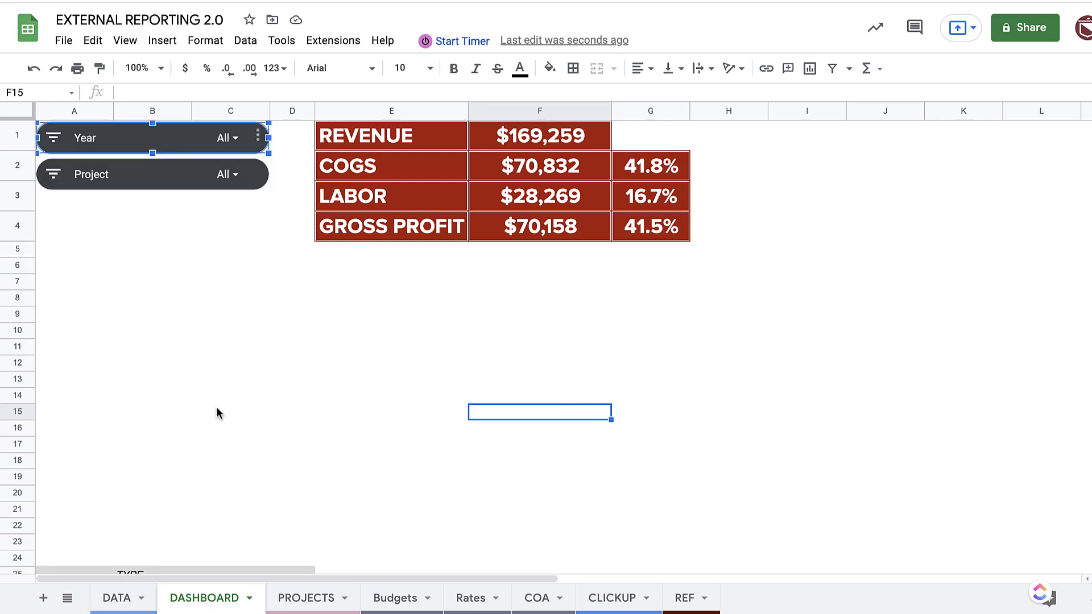
left_click(241, 400)
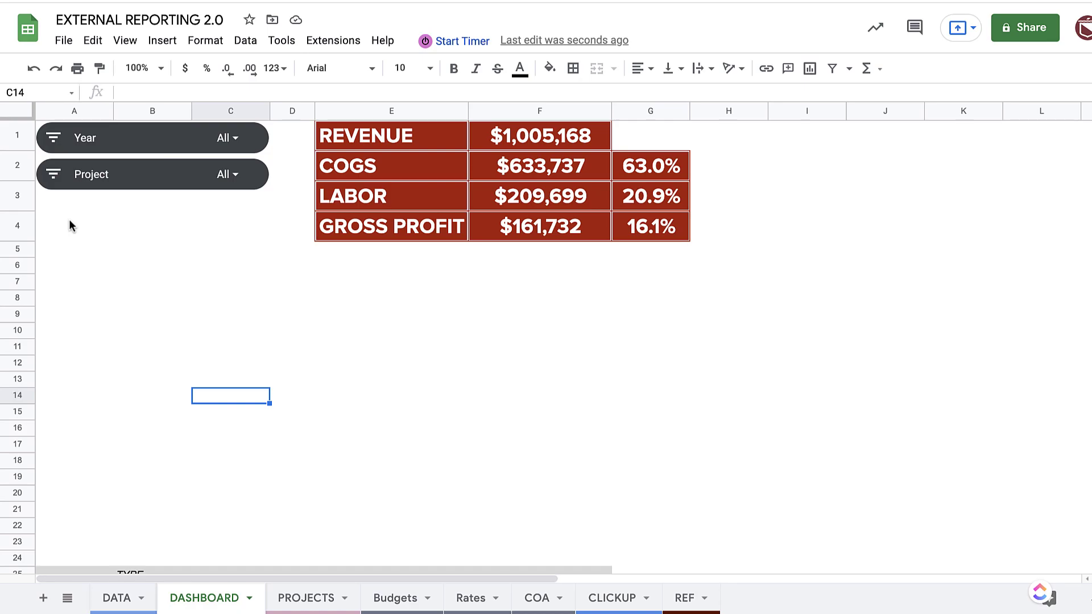
Step: Clear the Project slicer's values and filter the dashboard to the 122 Buffalo project only
left_click(49, 177)
left_click(111, 238)
left_click(134, 330)
left_click(228, 522)
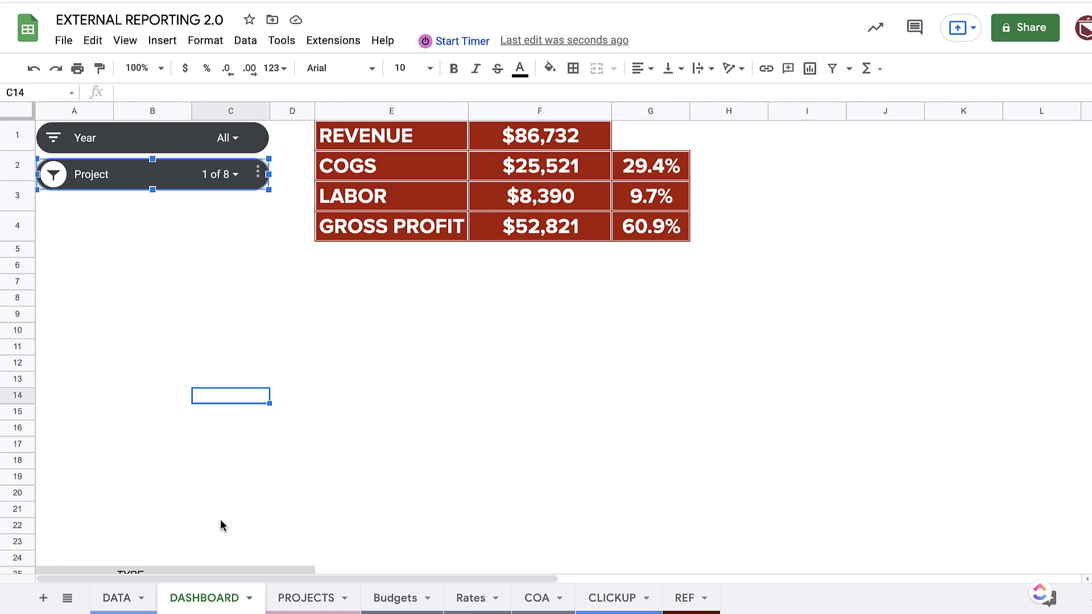
Step: Add the 34 Long project to the Project slicer's selection
left_click(48, 183)
left_click(112, 380)
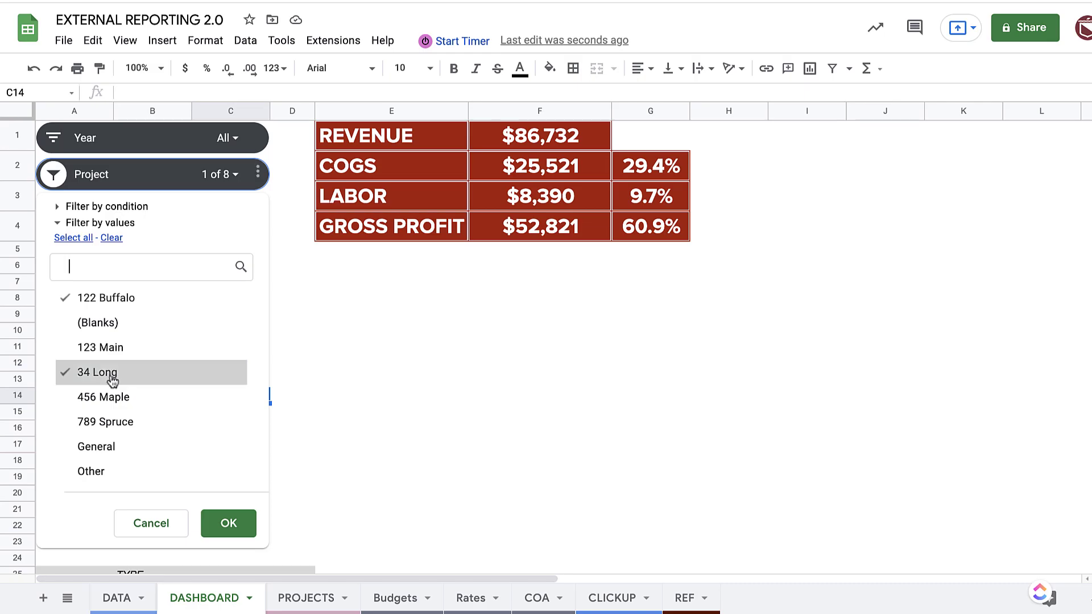
left_click(223, 528)
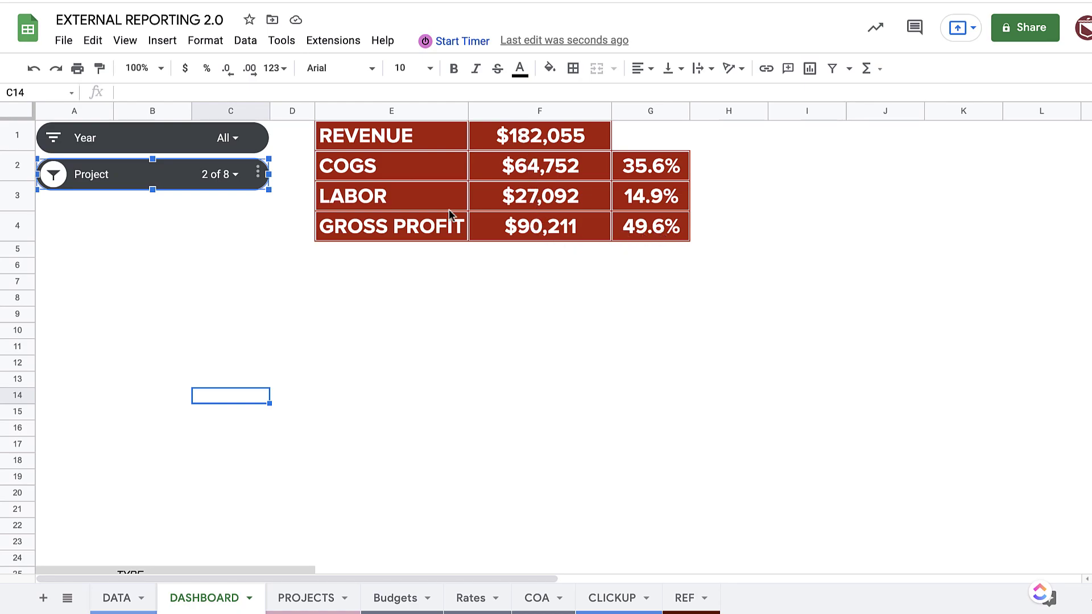
Step: Include the 123 Main, 456 Maple and 789 Spruce projects in the Project slicer as well
left_click(57, 180)
left_click(165, 371)
left_click(158, 399)
left_click(158, 424)
left_click(223, 526)
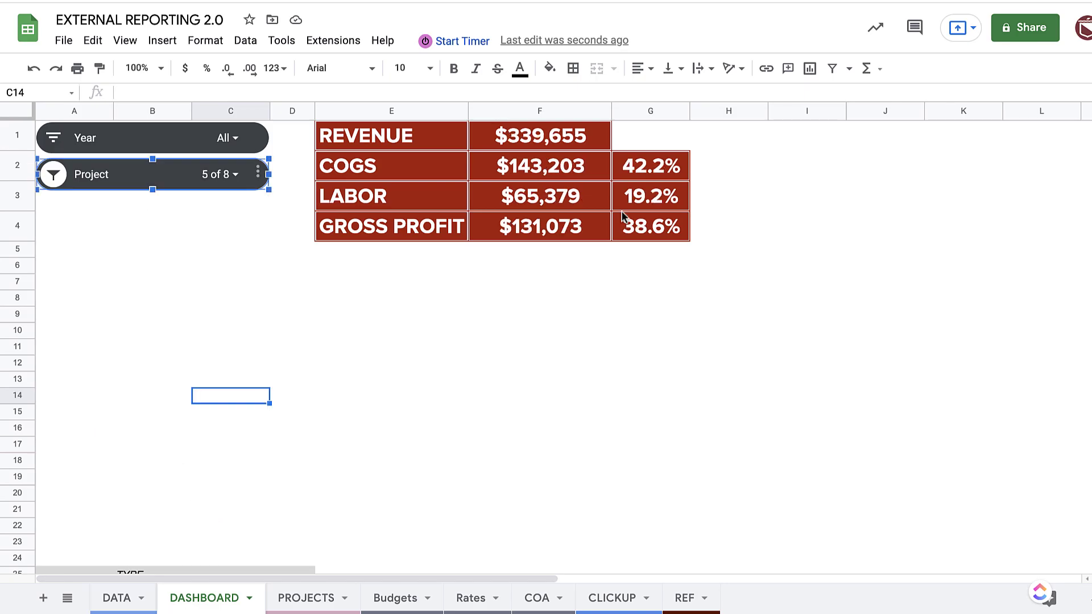
Step: Copy the TYPE pivot table in A25:D27 and paste the duplicate below it at A30
scroll(273, 319, "down", 3)
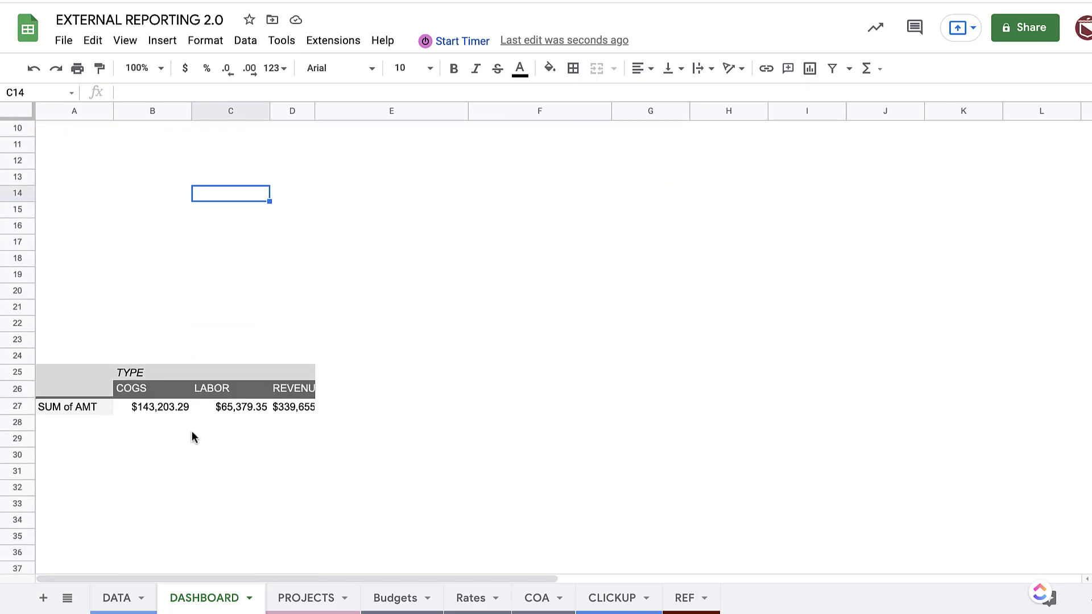
scroll(120, 332, "up", 3)
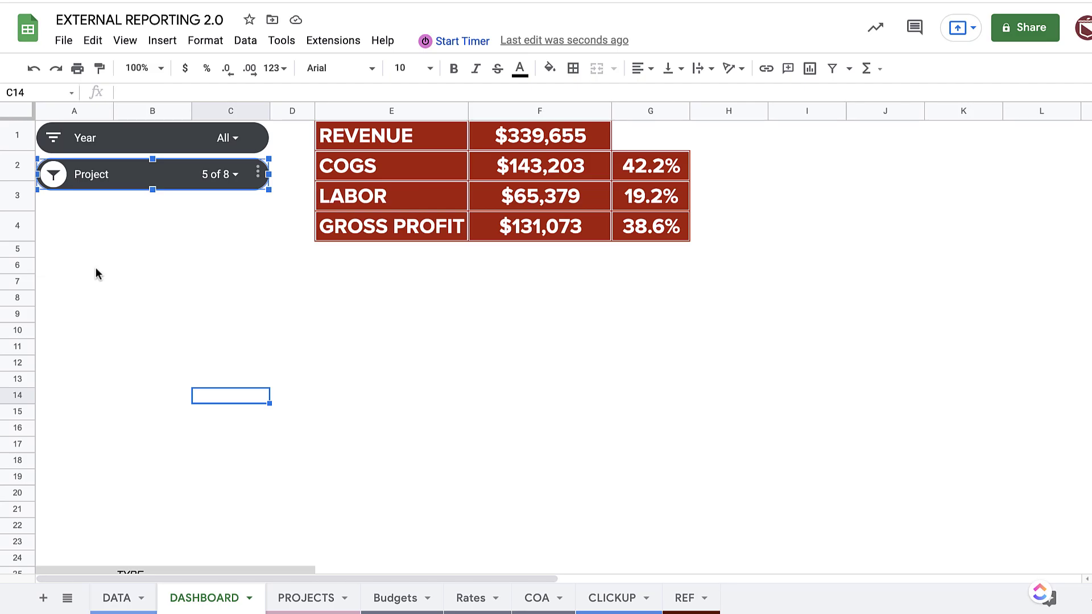
scroll(182, 300, "down", 3)
left_click_drag(77, 354, 291, 394)
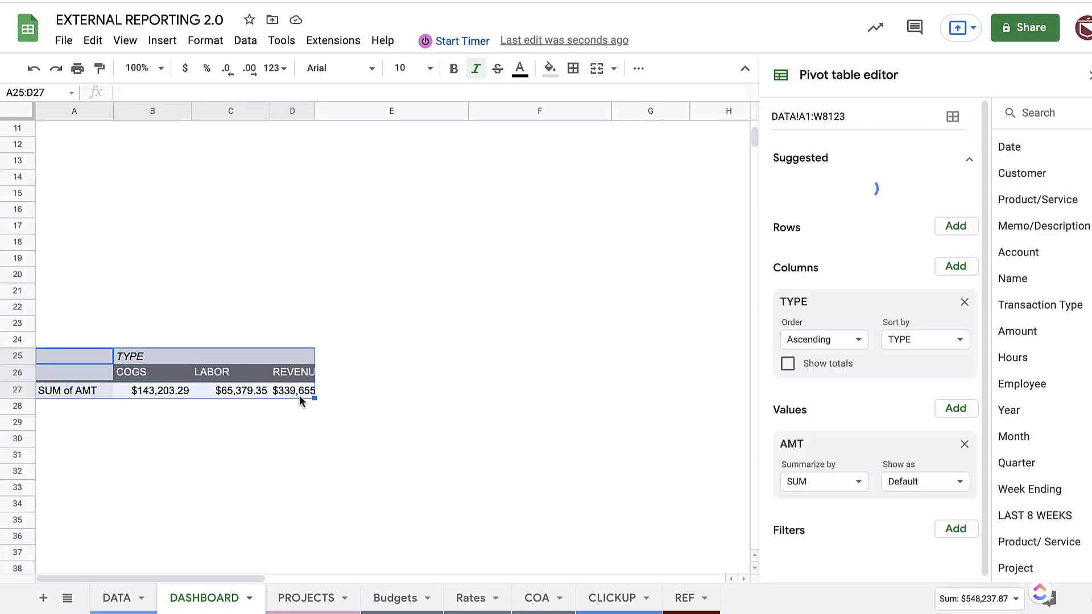
key("ctrl+c")
key("Down")
key("Down")
key("Down")
key("Down")
key("Down")
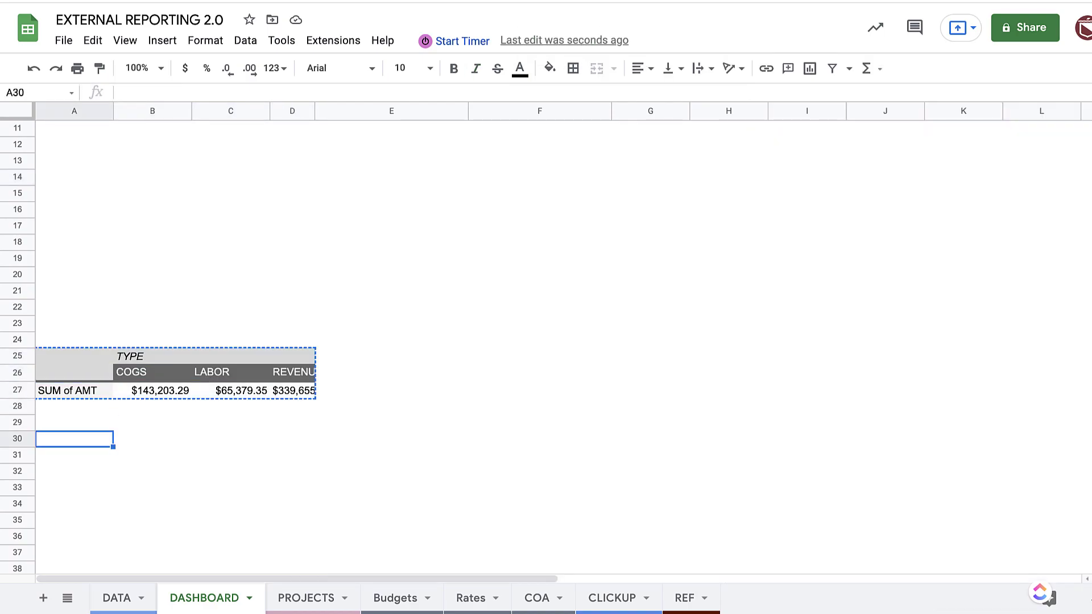
key("ctrl+v")
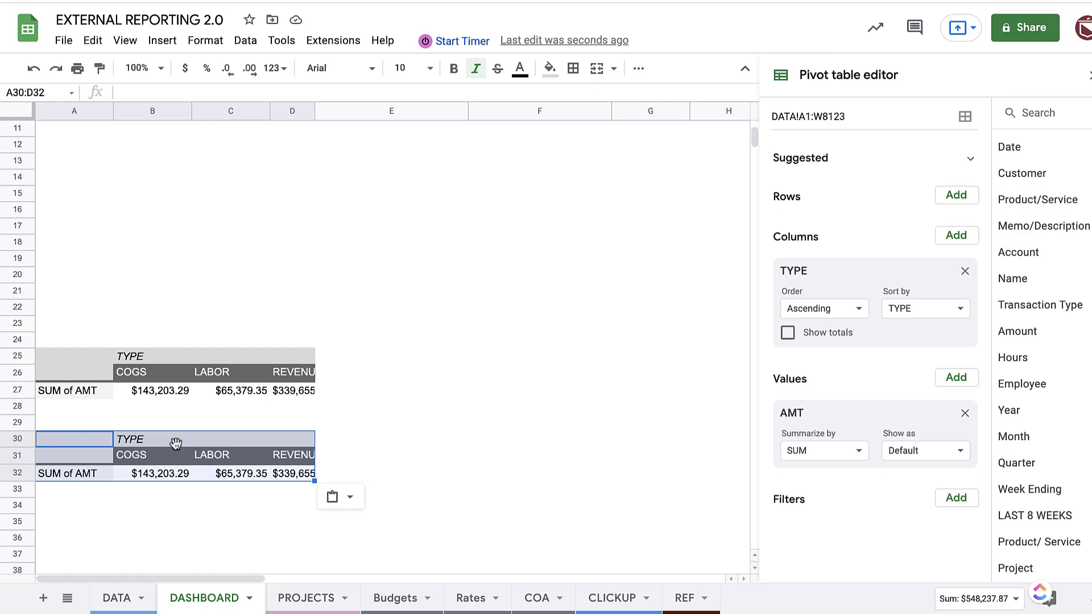
left_click(73, 390)
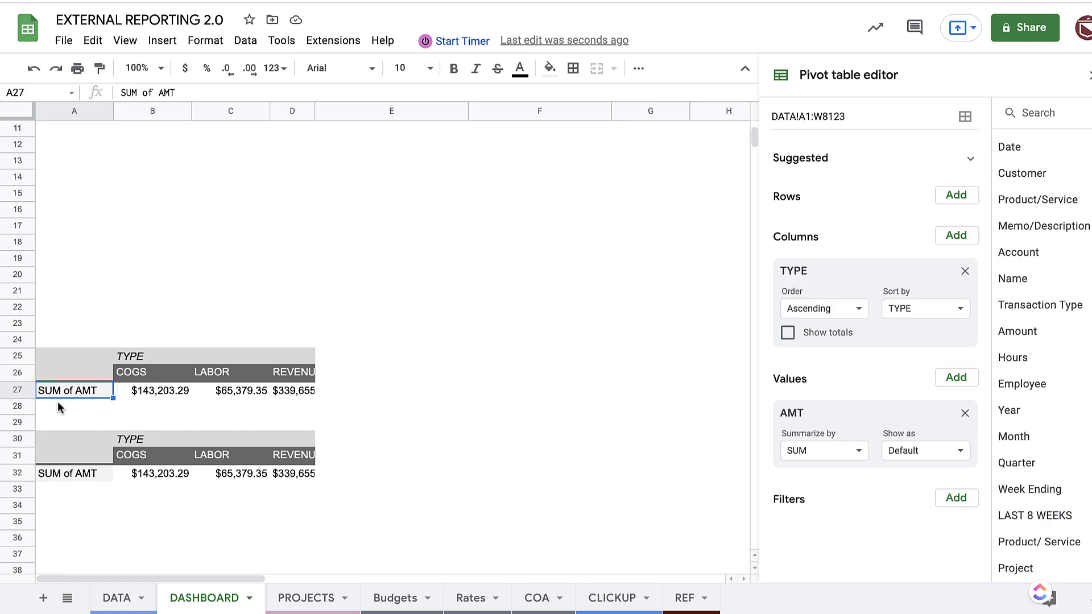
left_click_drag(105, 357, 272, 392)
scroll(256, 390, "up", 5)
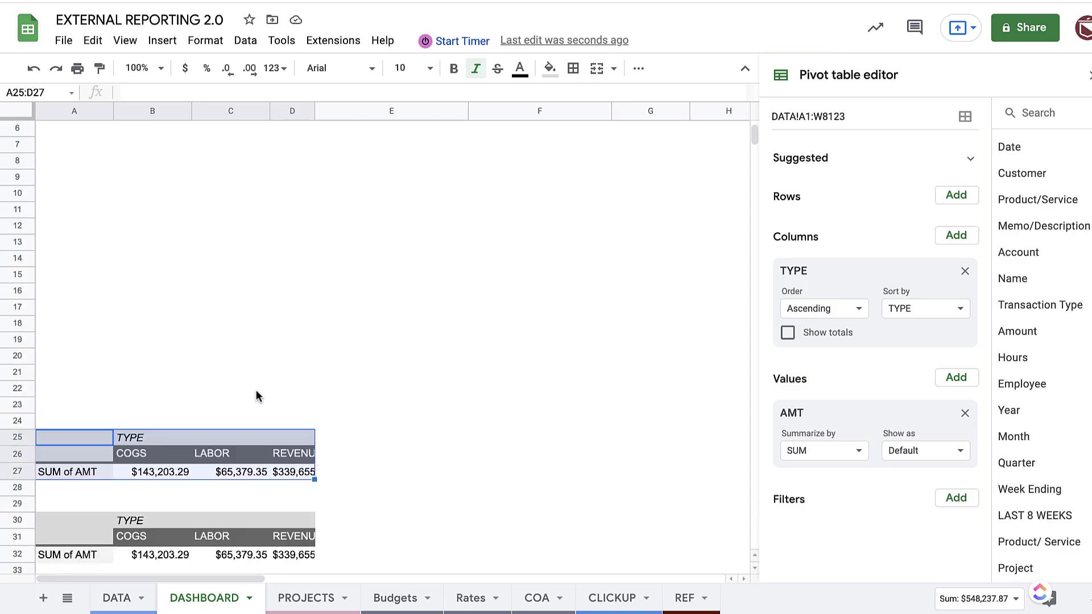
scroll(257, 390, "down", 5)
scroll(257, 391, "up", 5)
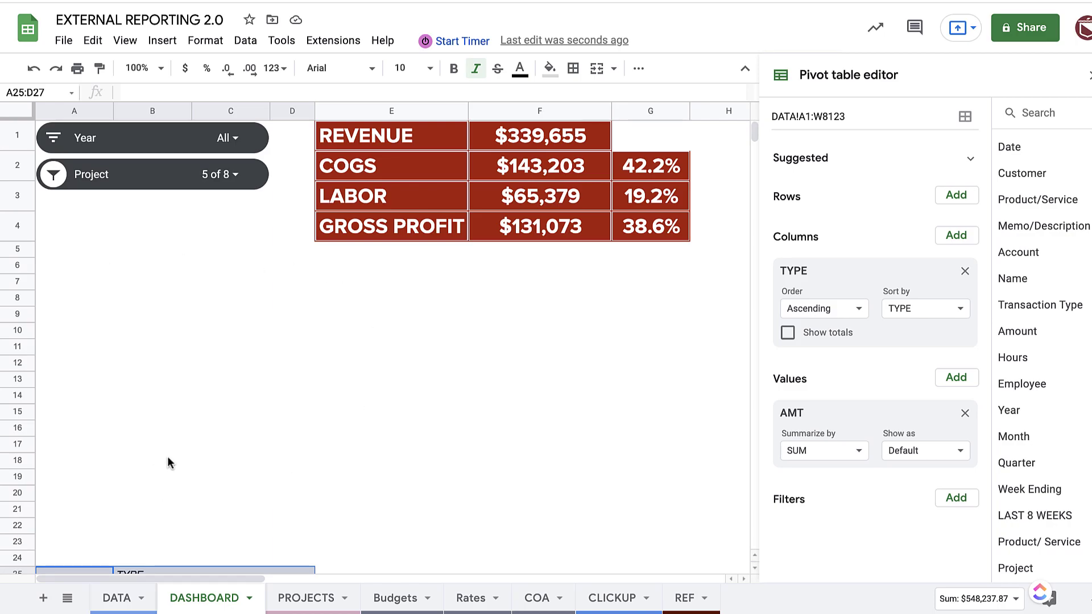
scroll(265, 351, "down", 3)
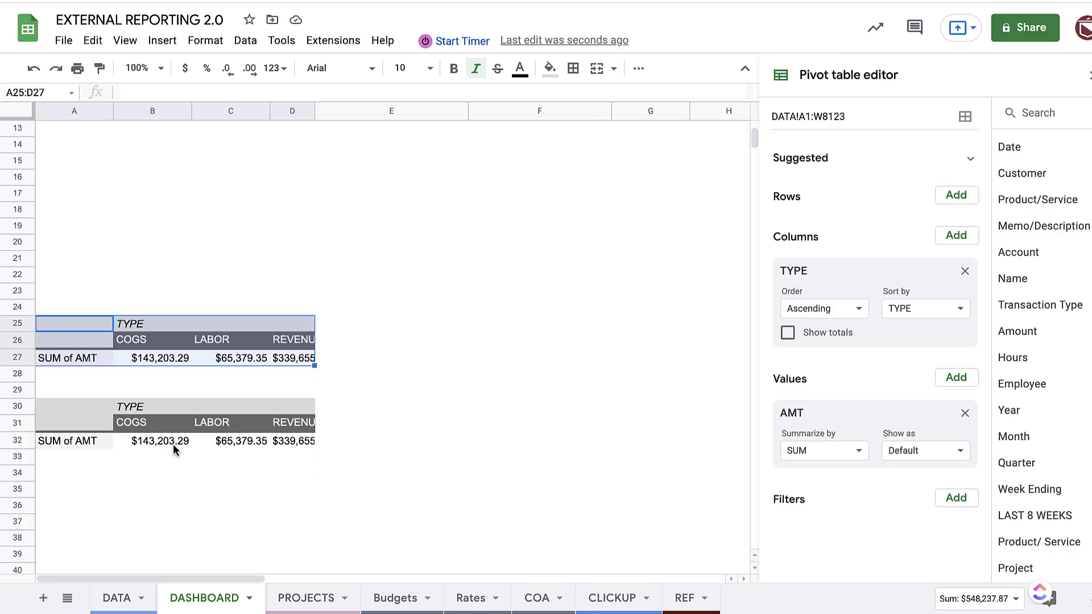
Step: Add a TYPE filter to the duplicated pivot table at A30 and exclude REVENUE, keeping COGS and LABOR
left_click(173, 444)
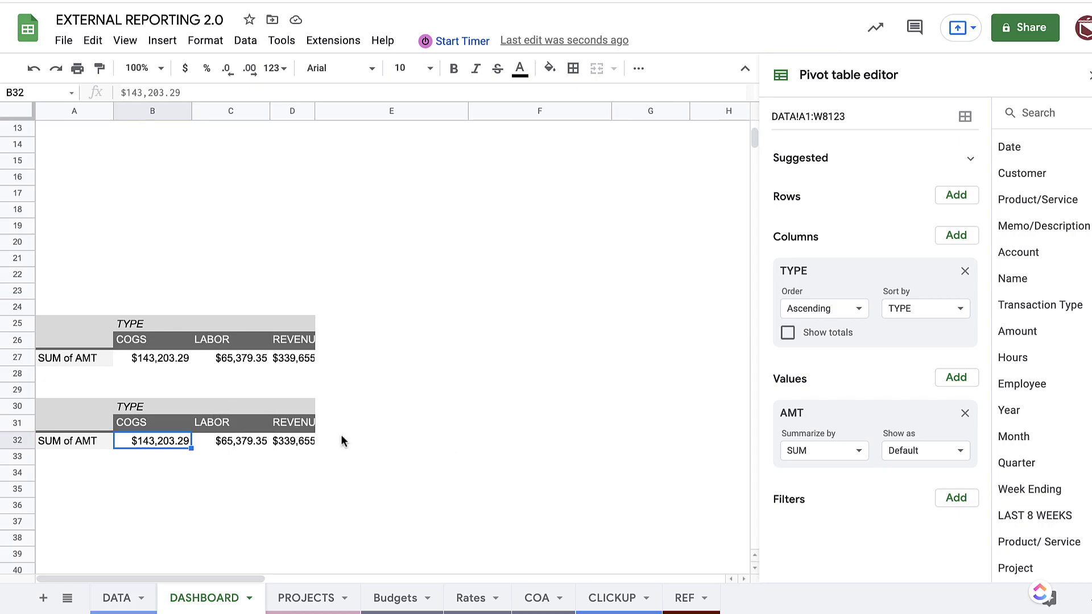
left_click(956, 498)
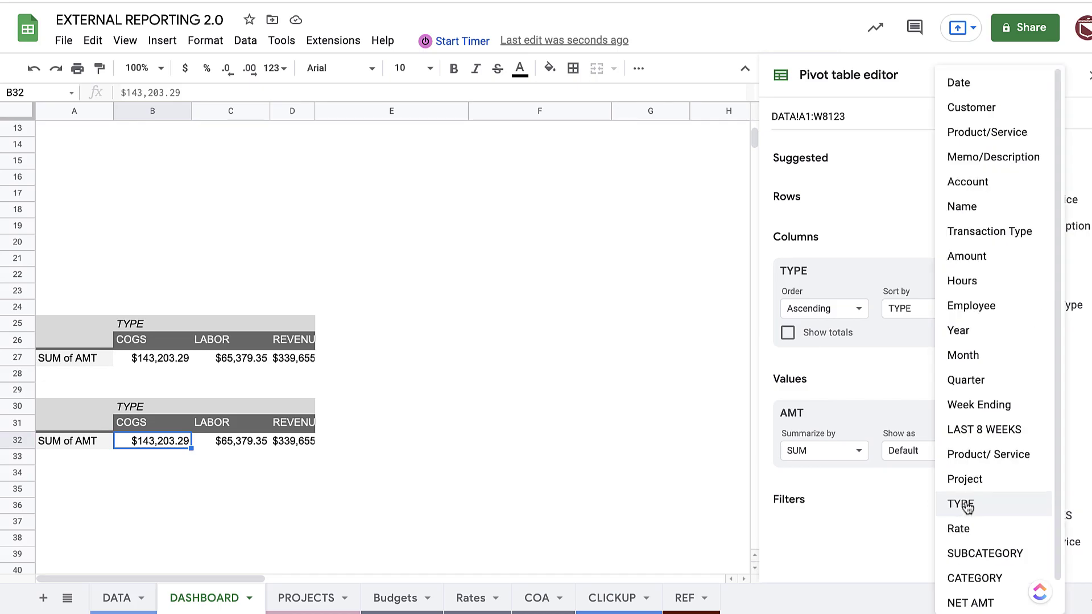
left_click(965, 505)
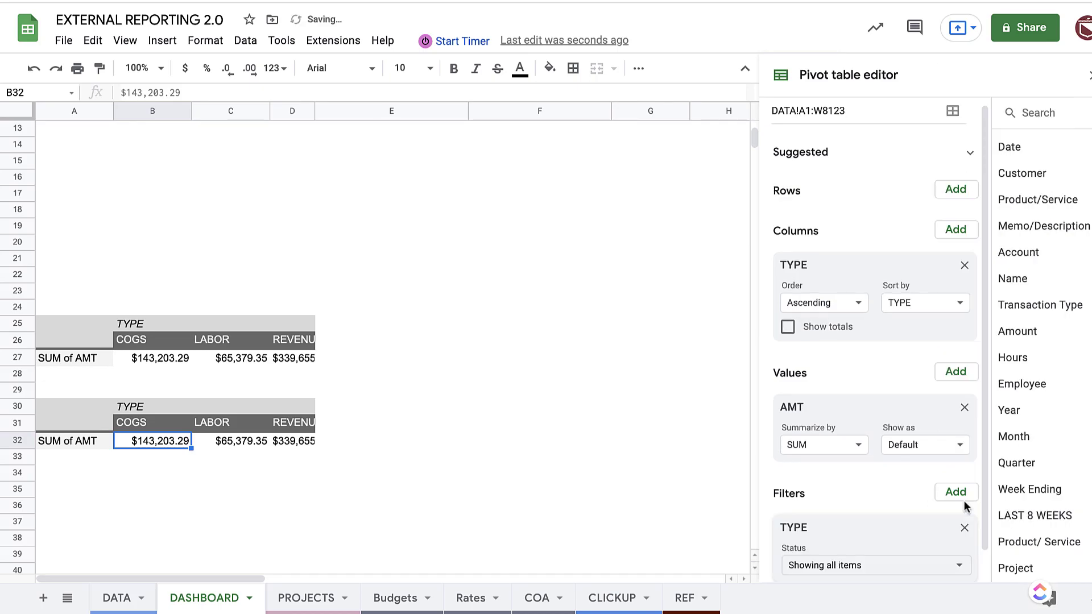
left_click(838, 537)
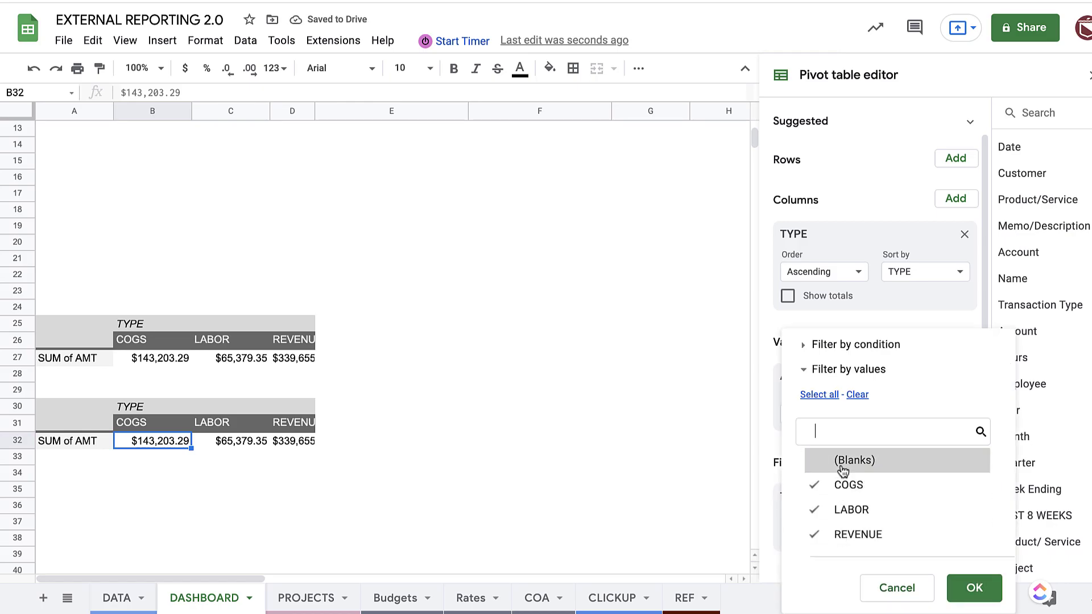
left_click(873, 545)
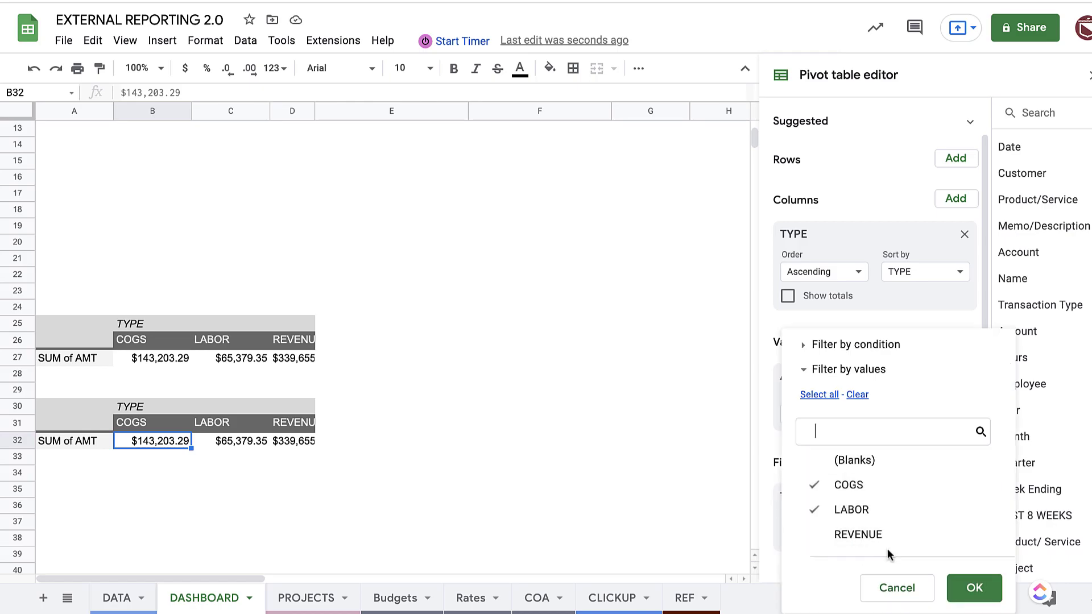
left_click(973, 586)
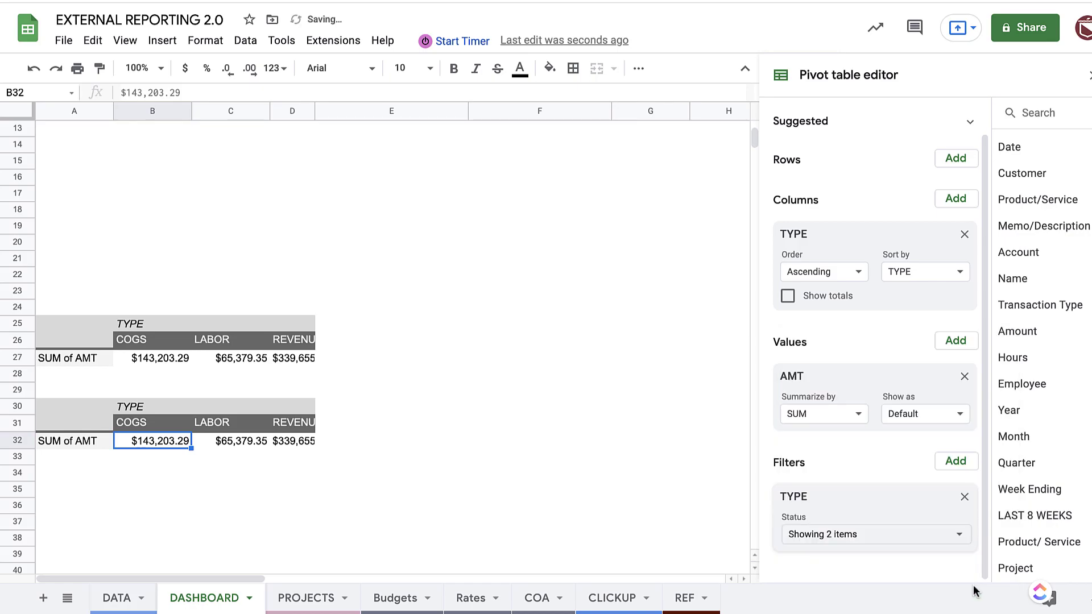
Step: Remove TYPE from the duplicated pivot table's columns and add Product/ Service as its rows
scroll(853, 461, "up", 1)
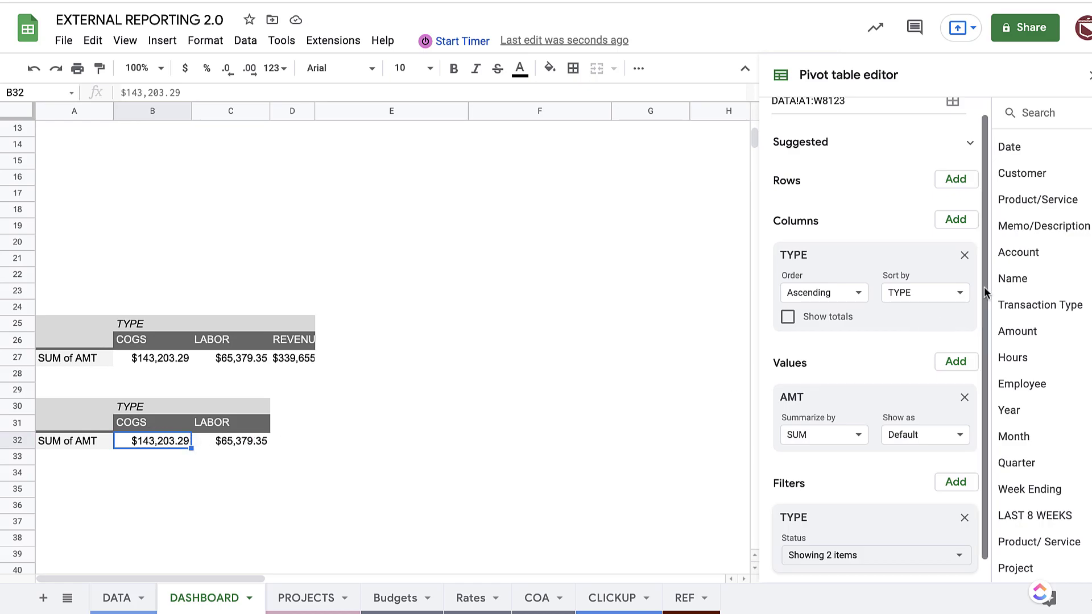
left_click(964, 256)
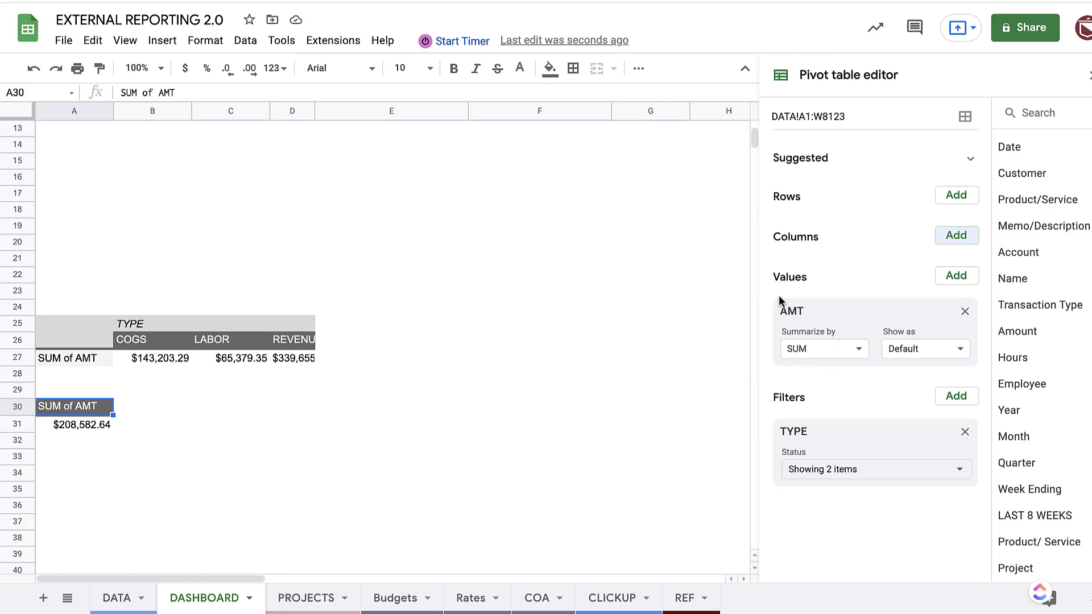
left_click(956, 195)
scroll(974, 511, "down", 1)
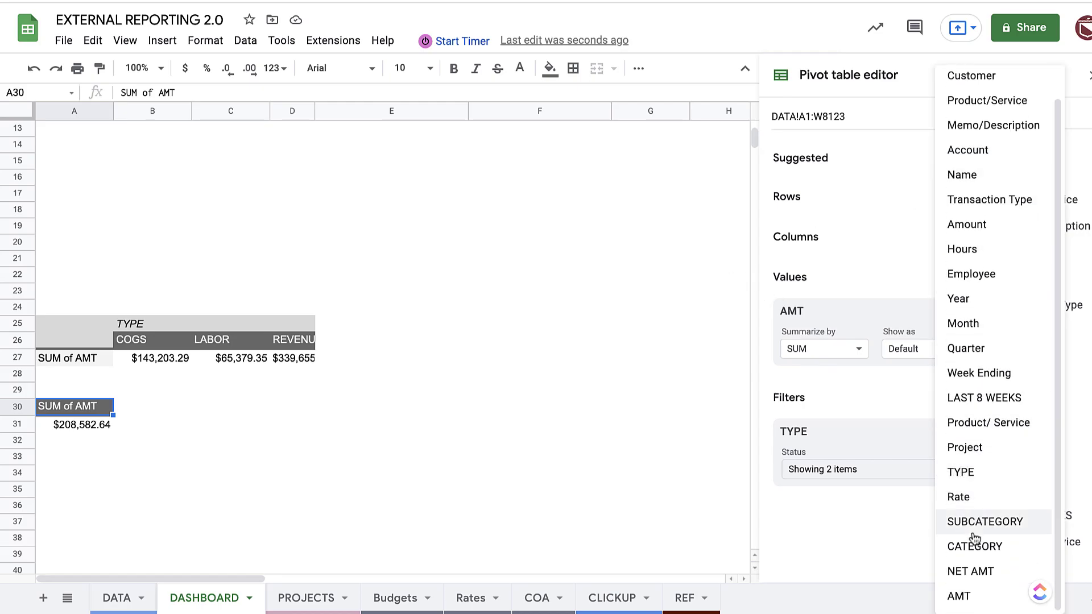
left_click(984, 425)
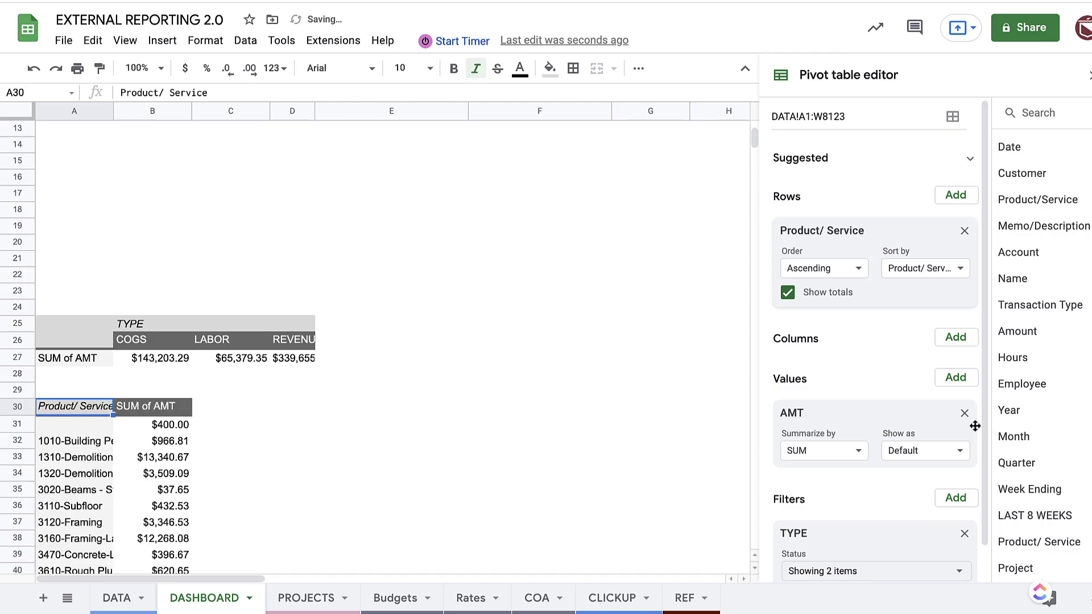
Step: Sort the Product/ Service rows of the second pivot table in descending order by SUM of AMT
scroll(452, 425, "down", 3)
scroll(441, 426, "down", 6)
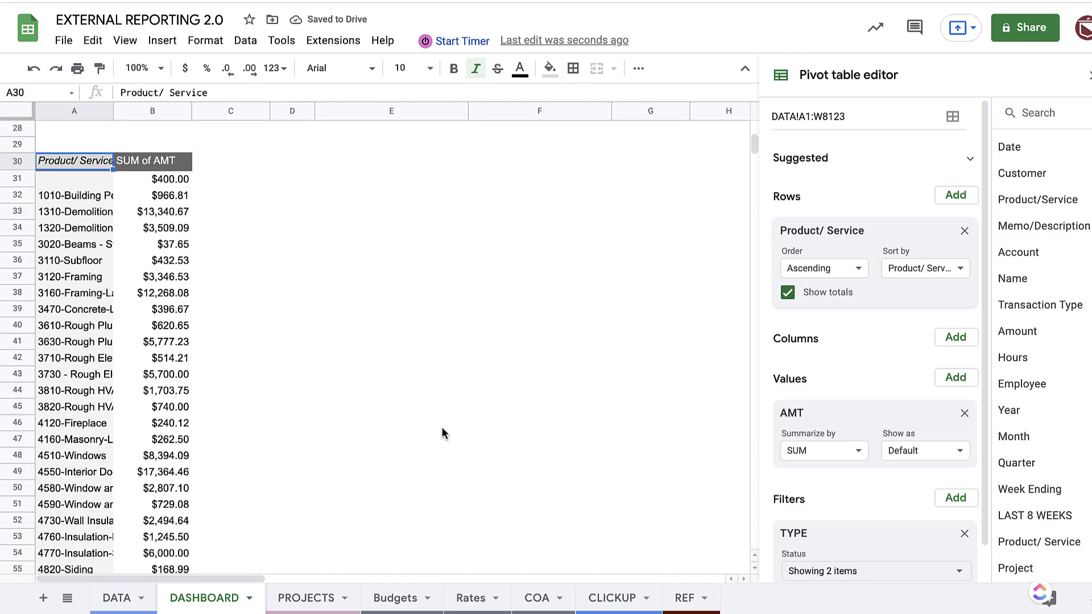
scroll(210, 420, "up", 5)
scroll(211, 420, "down", 5)
left_click(157, 431)
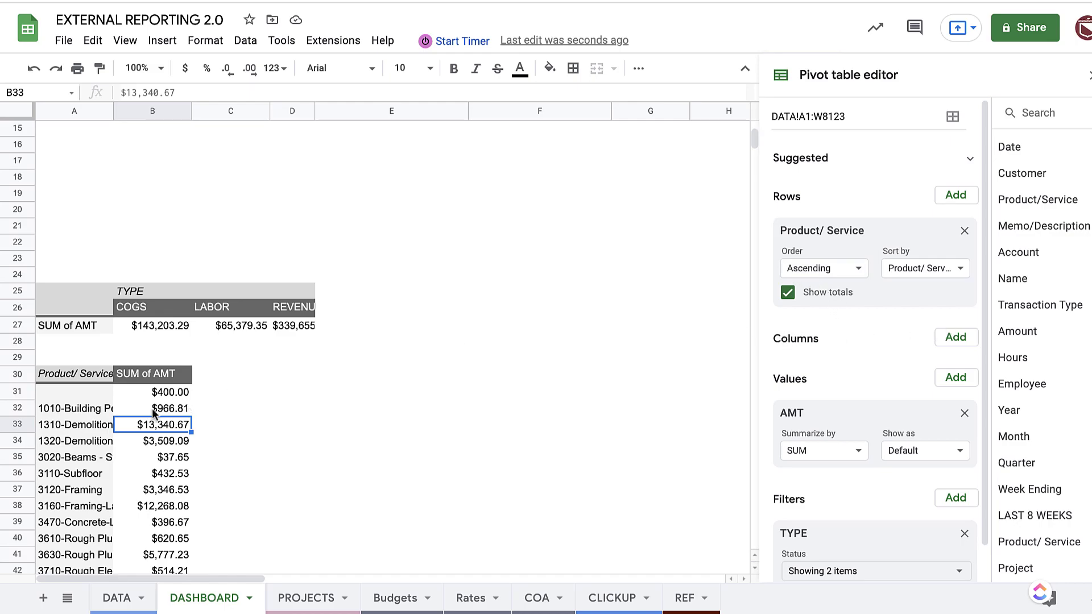
left_click(831, 279)
left_click(828, 320)
left_click(911, 270)
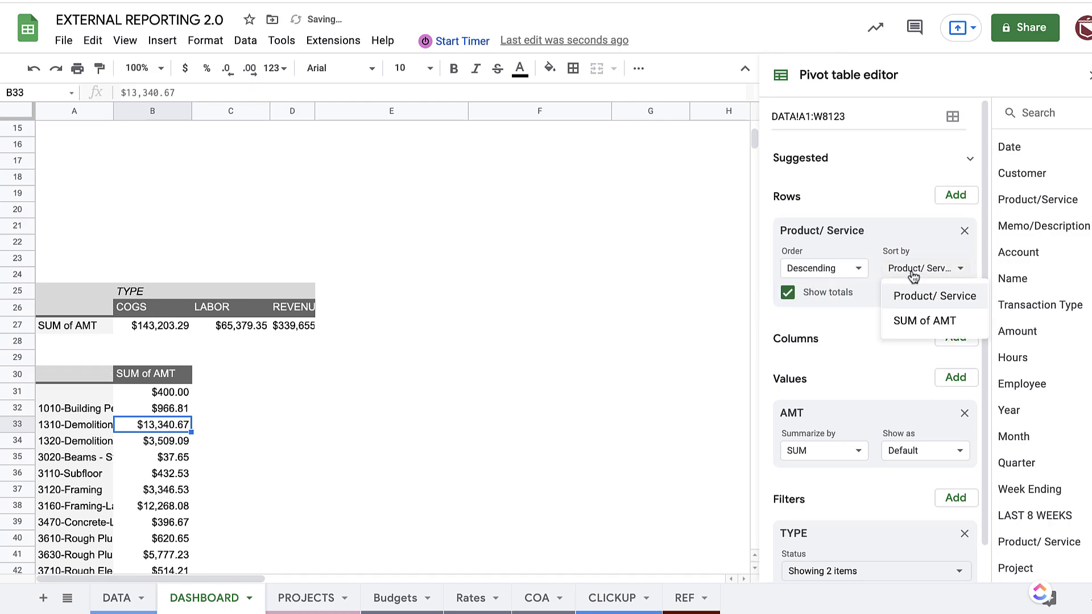
left_click(915, 320)
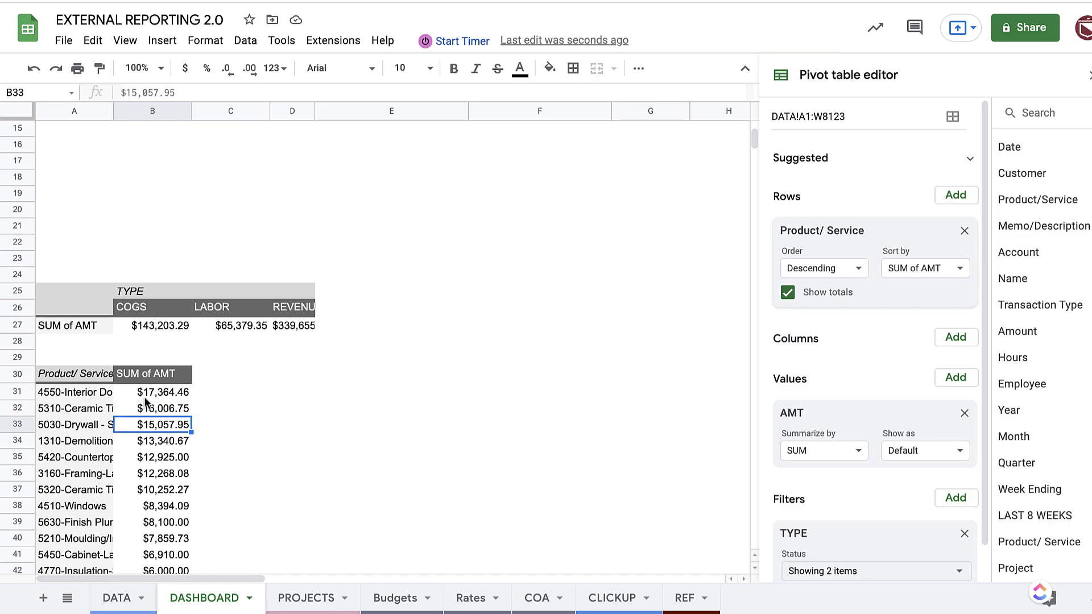
Step: Insert a pie chart from the top ten Product/ Service rows in A31:B40 and place it below the slicers
left_click(92, 391)
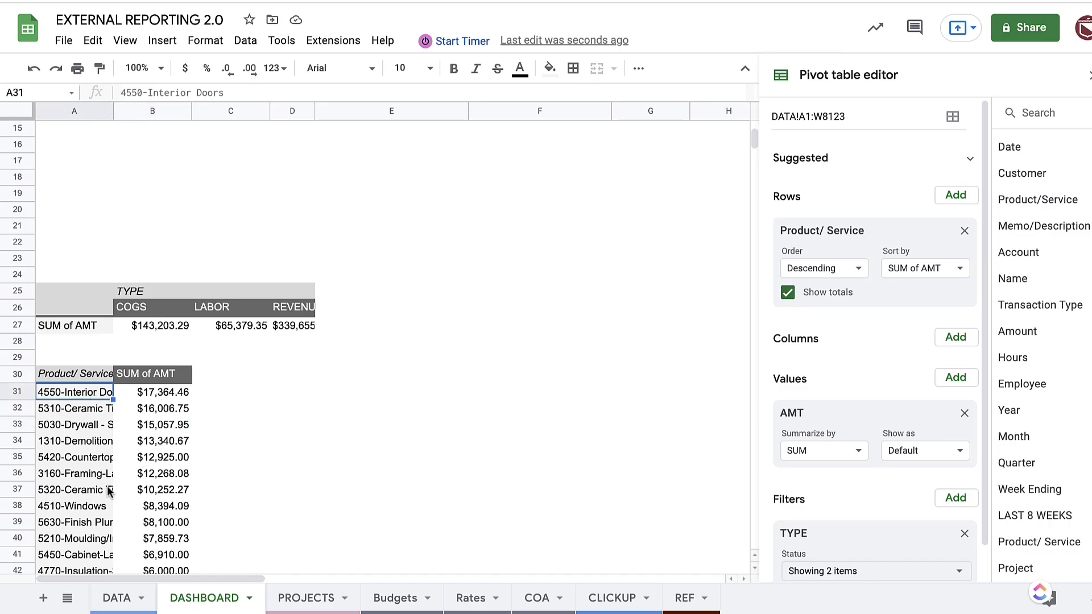
left_click_drag(79, 397, 74, 475)
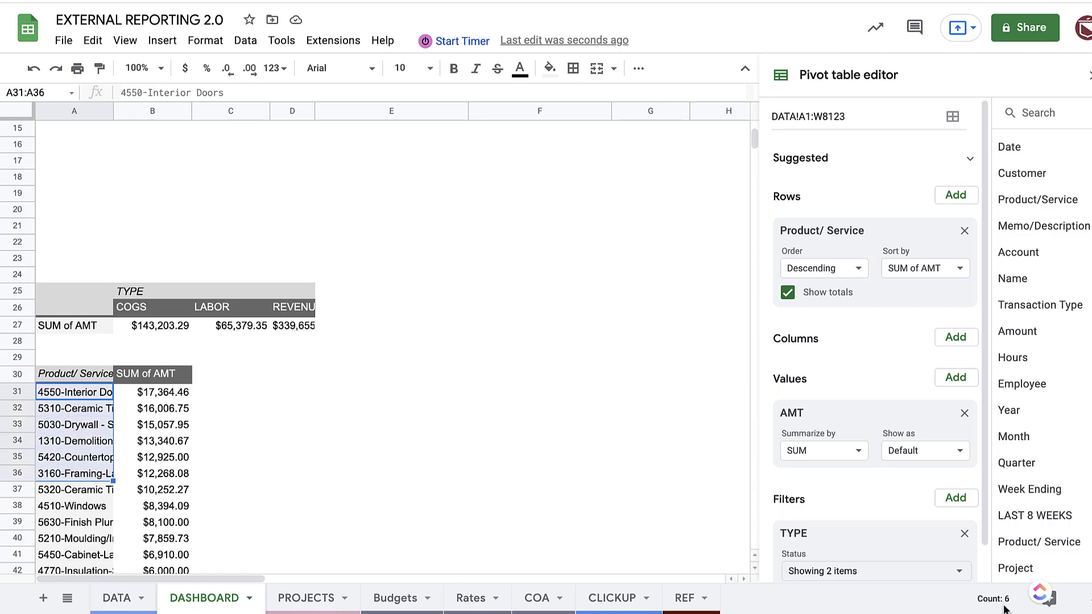
left_click(71, 395)
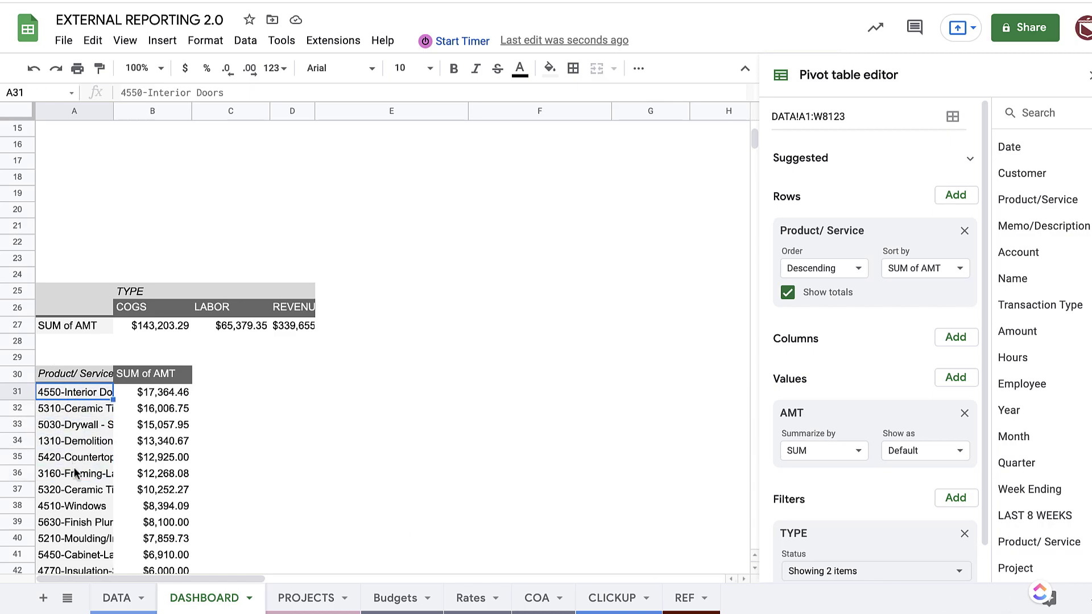
left_click(80, 508, "shift")
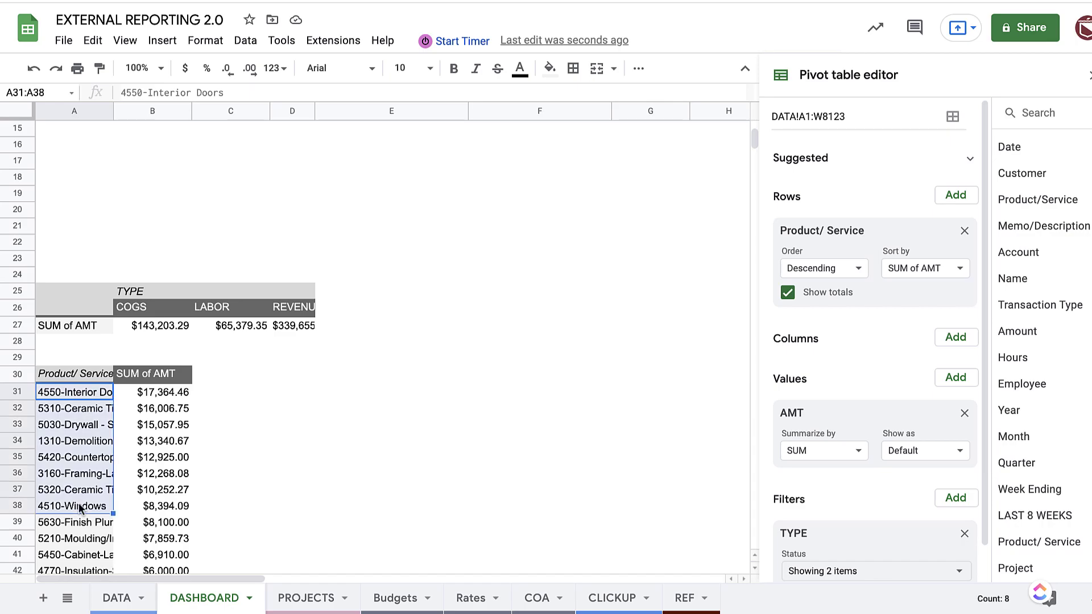
left_click(95, 545, "shift")
left_click(188, 543, "shift")
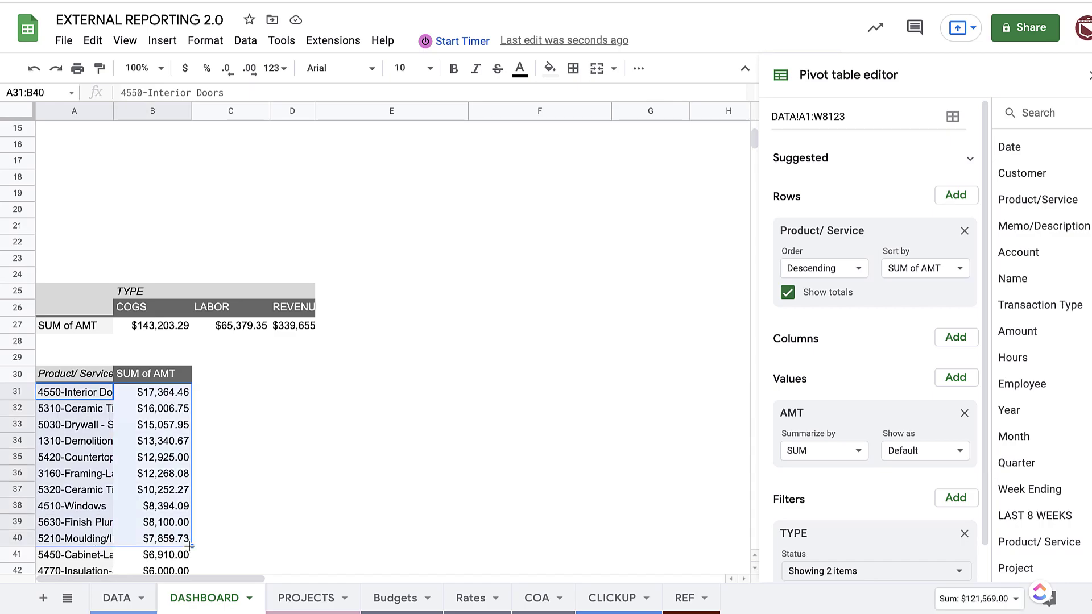
left_click(162, 41)
left_click(197, 190)
left_click_drag(311, 483, 326, 257)
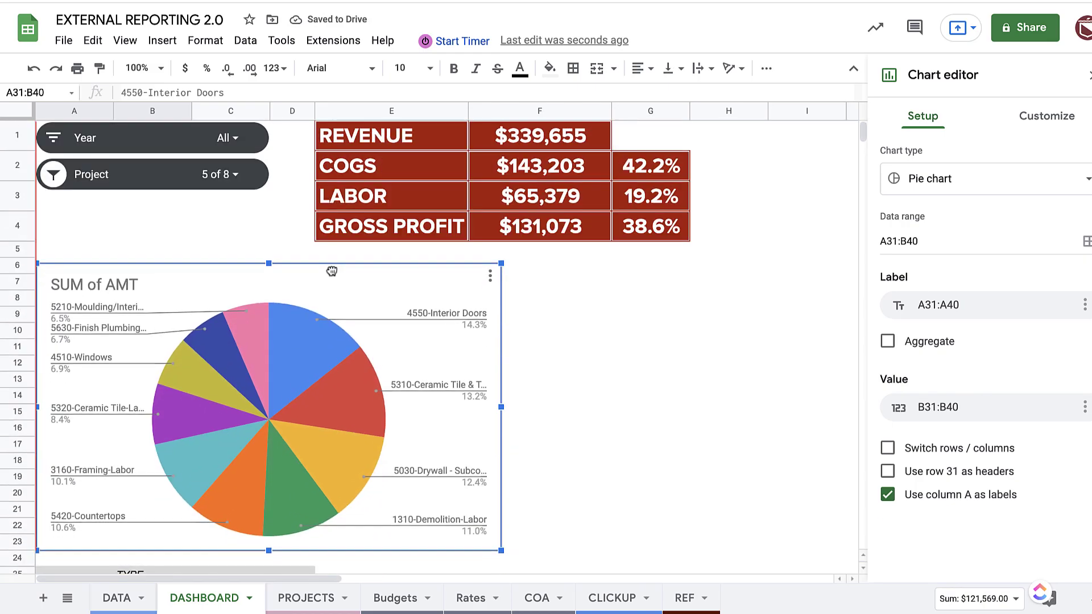
Step: Turn the pie chart into a doughnut by setting its donut hole to 25%
left_click(1011, 130)
left_click(892, 158)
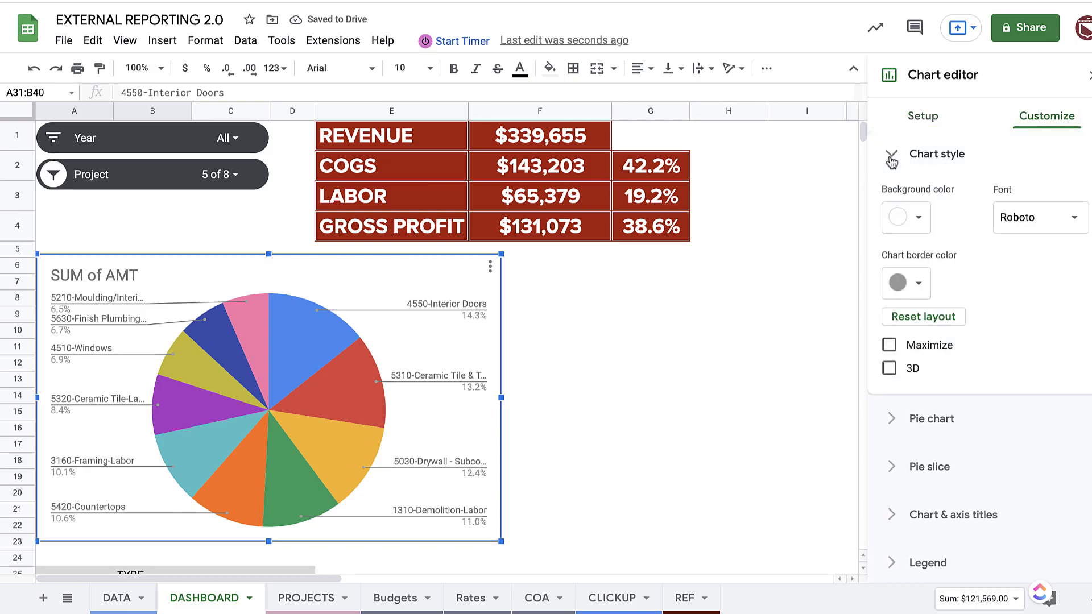
left_click(891, 158)
left_click(891, 203)
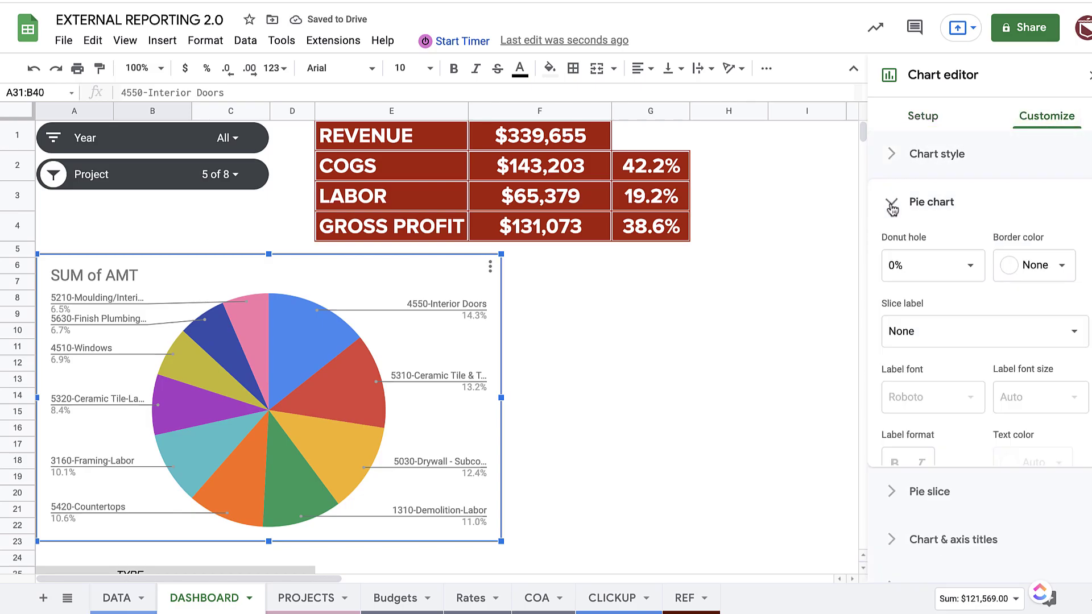
left_click(969, 277)
left_click(929, 322)
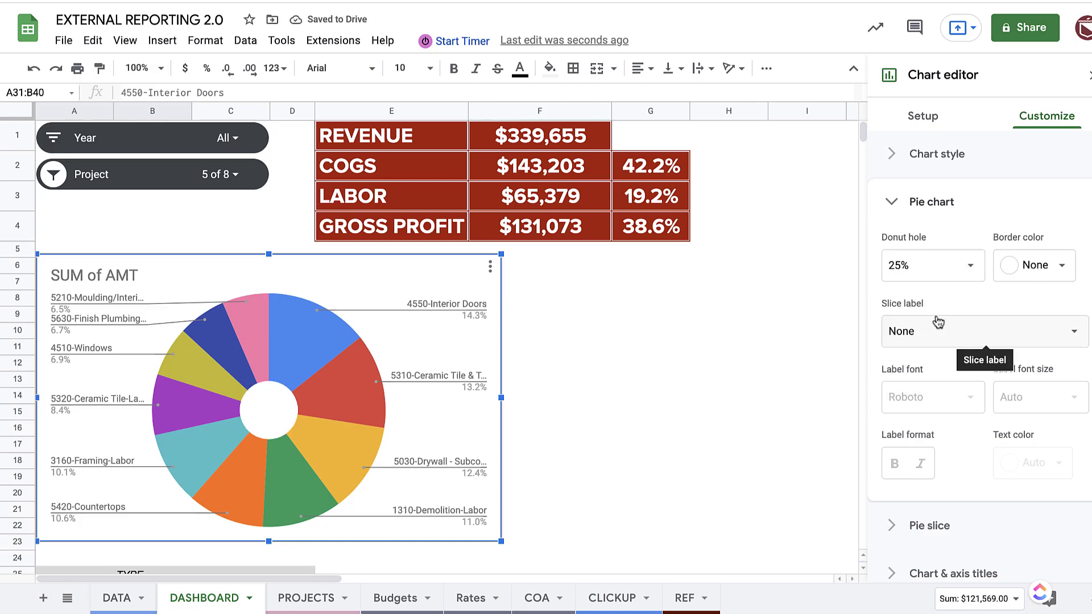
Step: Change the chart title to "TOP 10 SPENDING CATEGORIES"
scroll(899, 305, "down", 1)
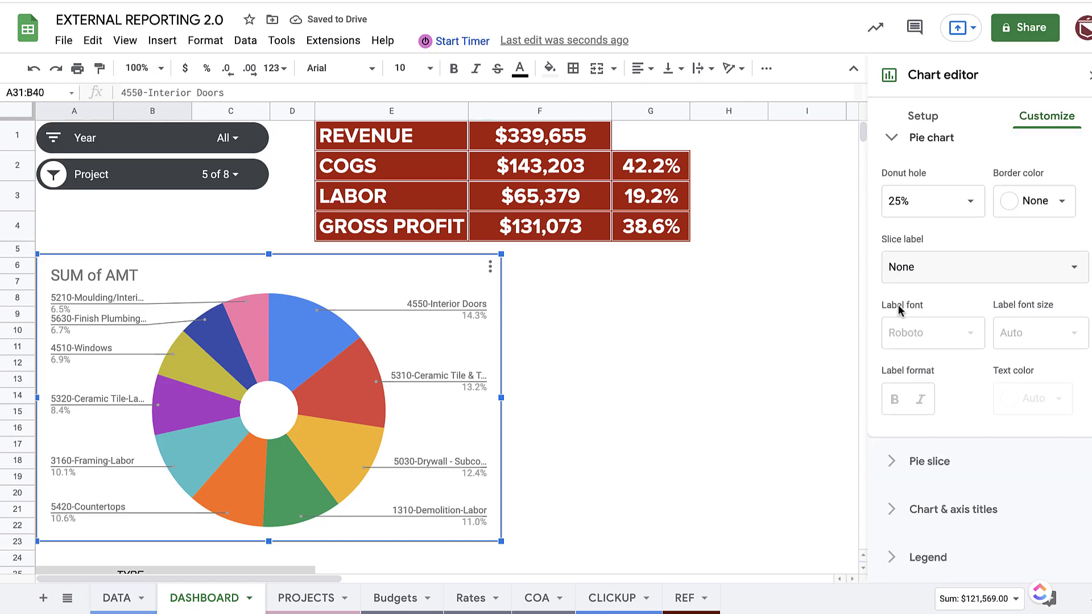
left_click(904, 510)
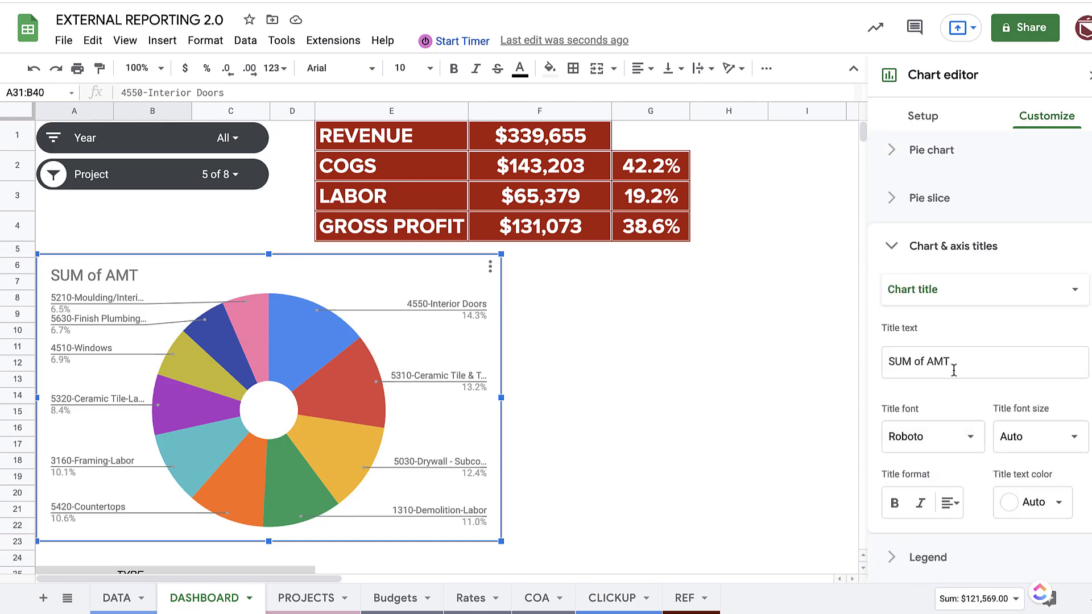
triple_click(933, 362)
type("TOP ")
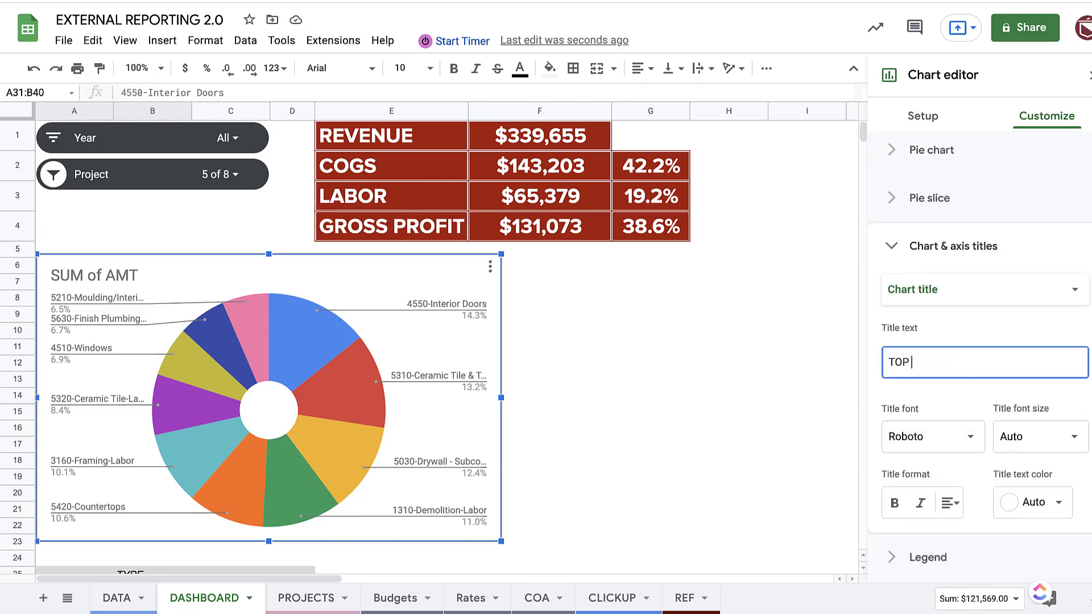
type("10 SPENDING CATEGORIES")
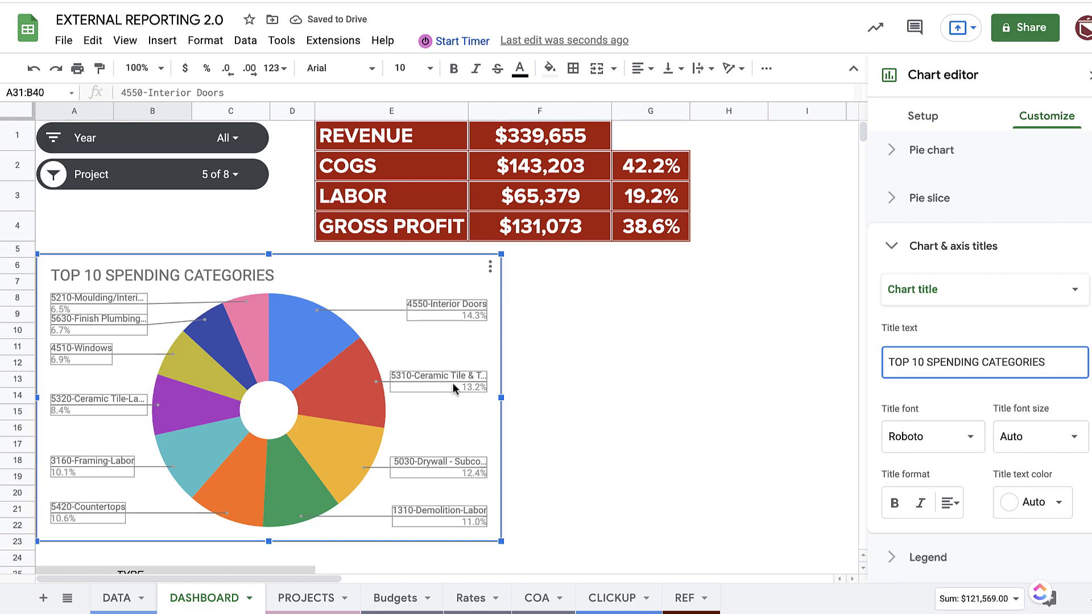
scroll(907, 176, "up", 1)
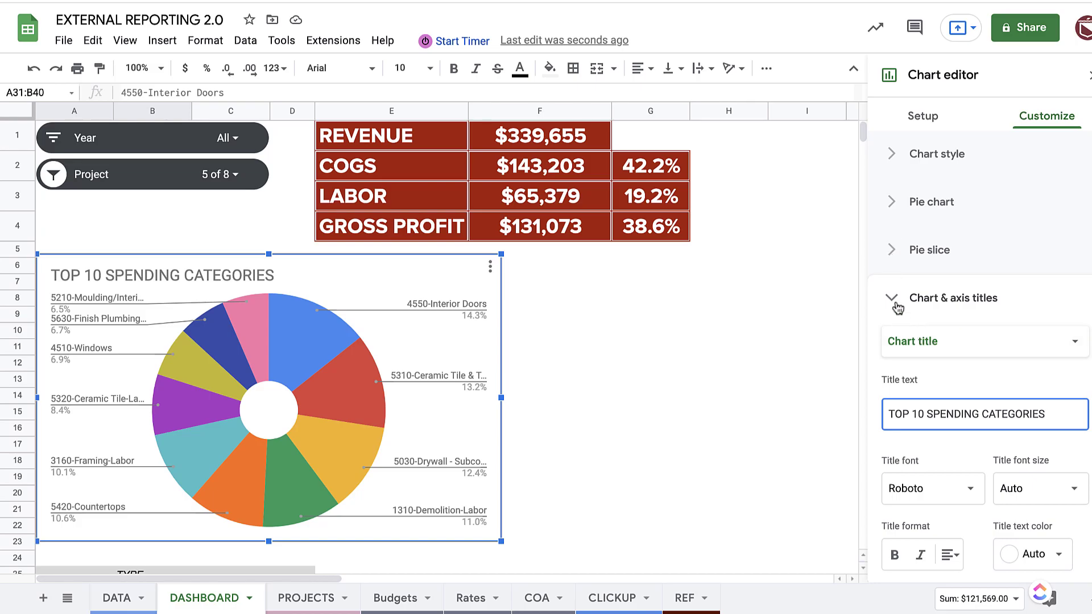
scroll(897, 306, "down", 1)
scroll(896, 306, "up", 1)
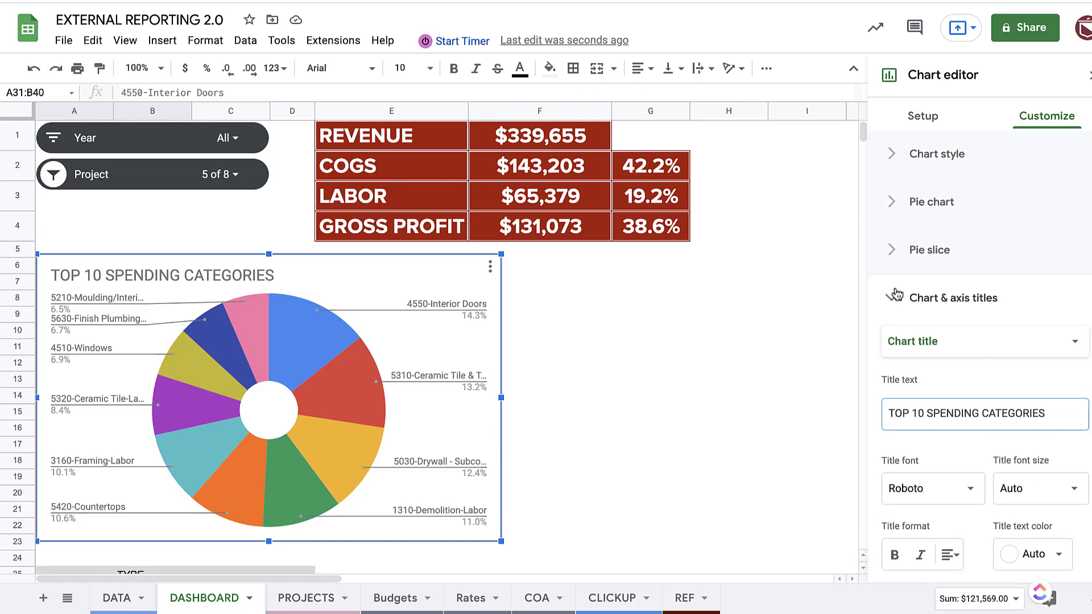
left_click(894, 295)
Step: Try Value as the doughnut chart's slice label and reset the slice label to None
left_click(921, 118)
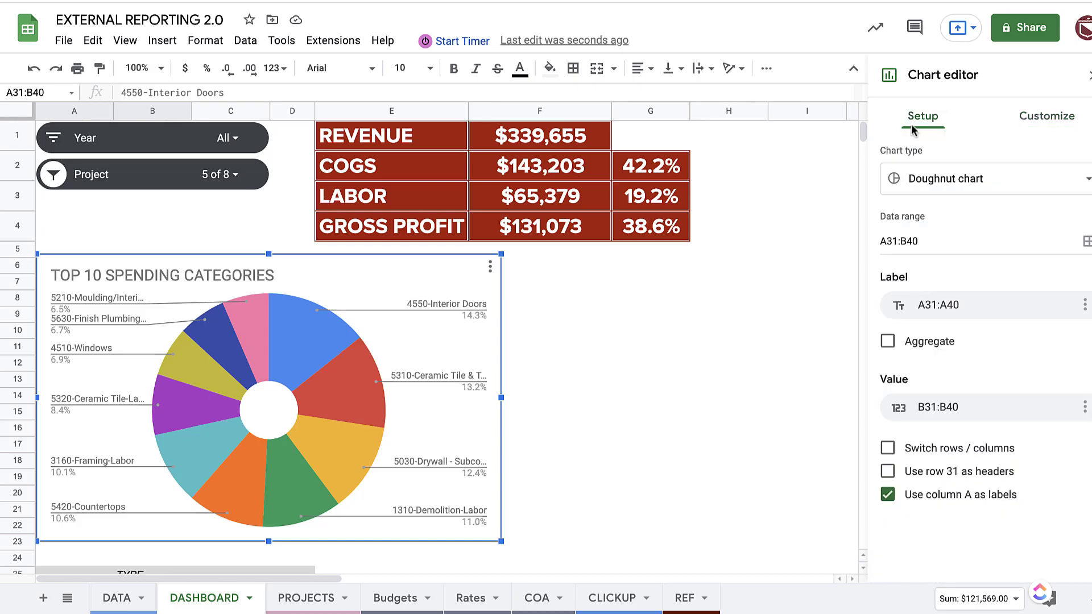
left_click(1024, 121)
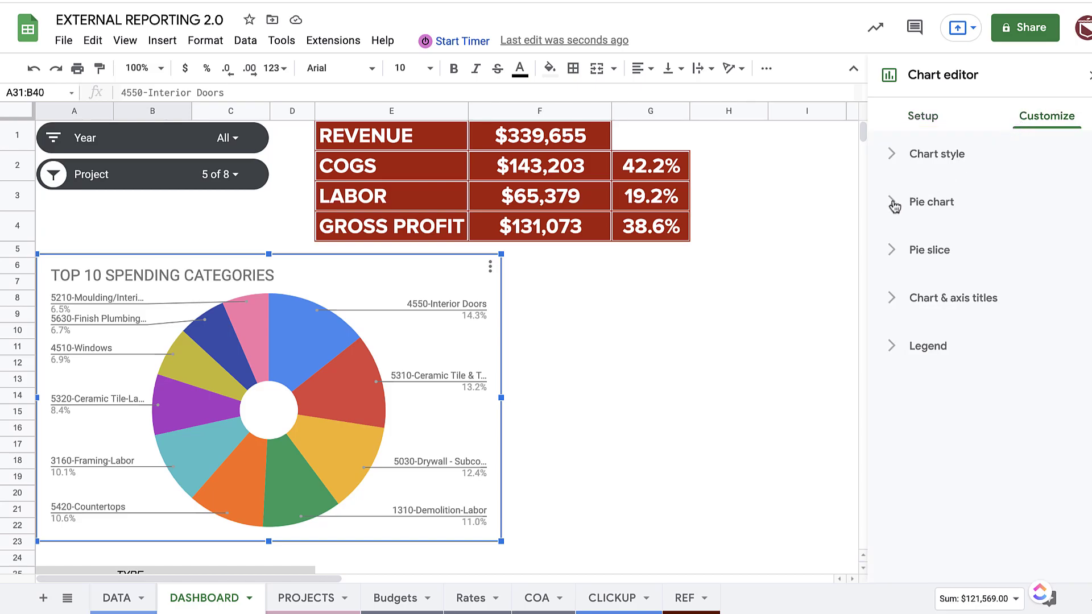
left_click(894, 204)
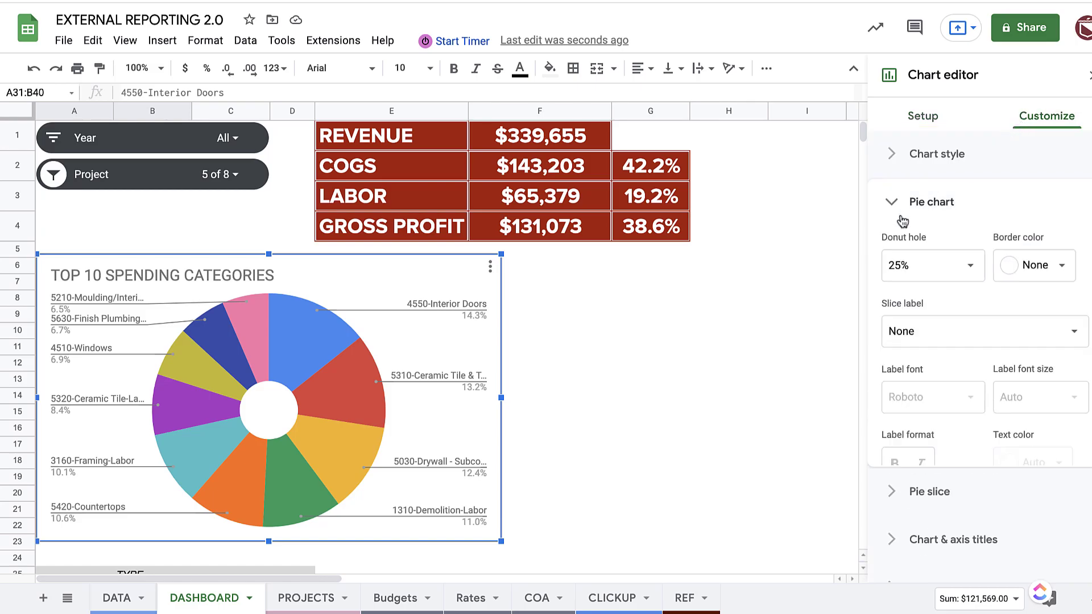
left_click(935, 344)
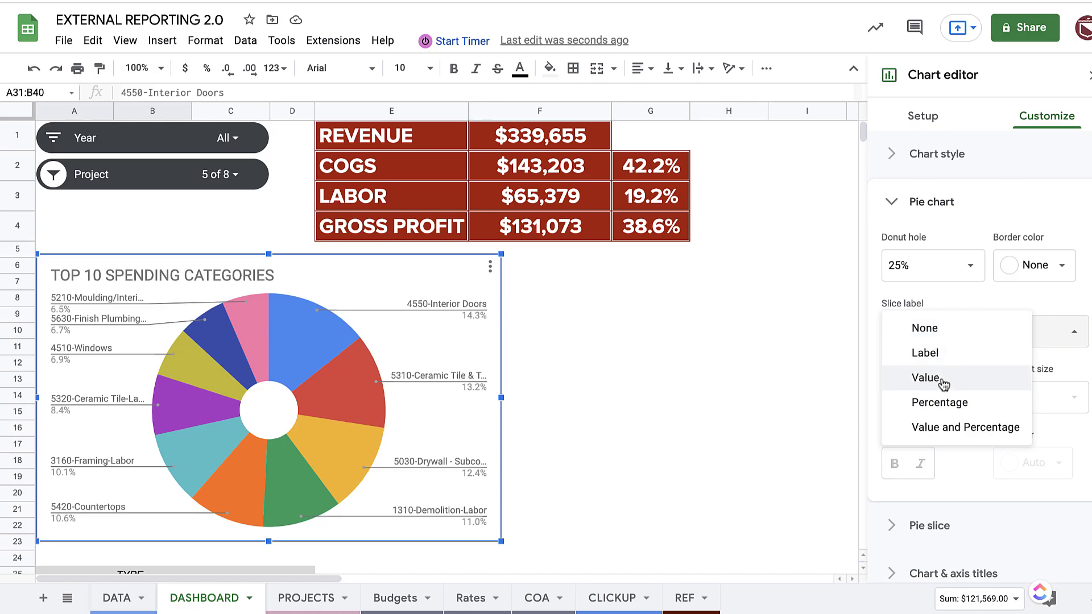
left_click(941, 377)
left_click(919, 341)
left_click(921, 278)
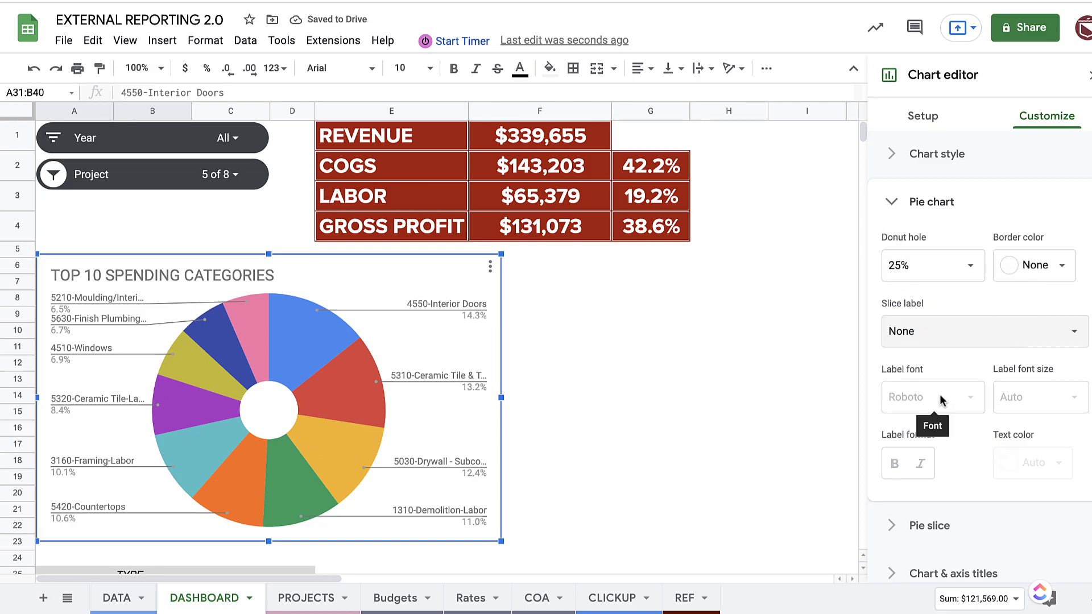
Step: Examine the doughnut chart's customization options for pie slices, donut hole, legend and titles
scroll(941, 391, "down", 1)
left_click(907, 473)
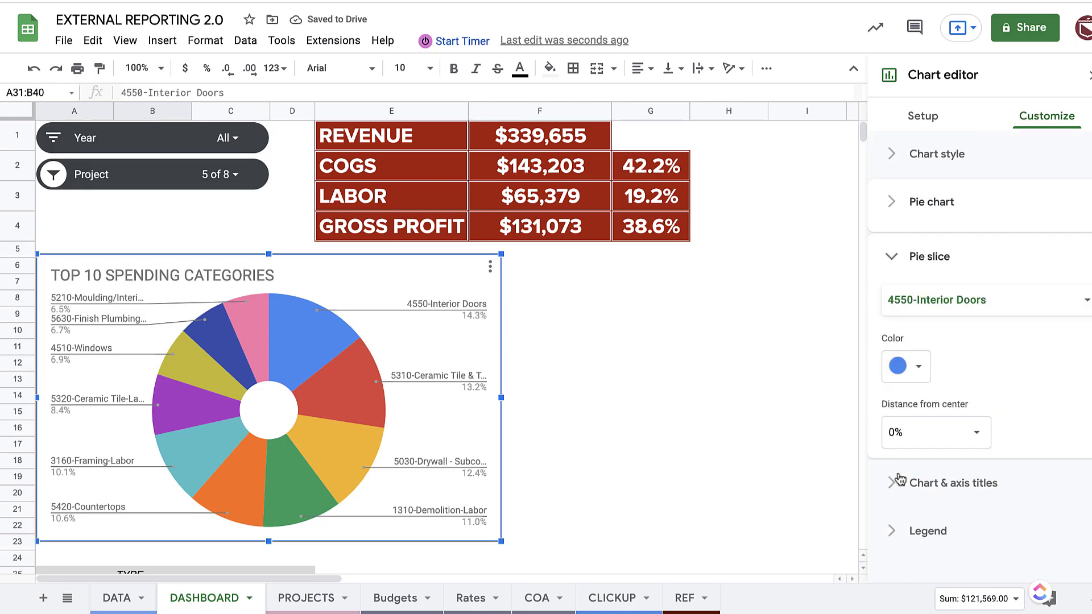
left_click(895, 252)
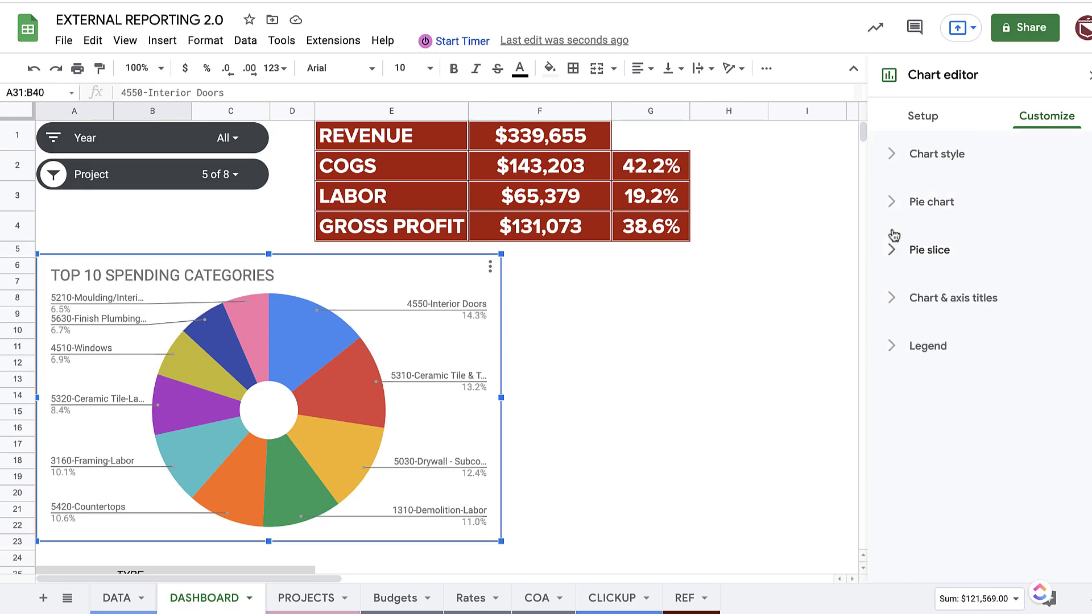
left_click(893, 212)
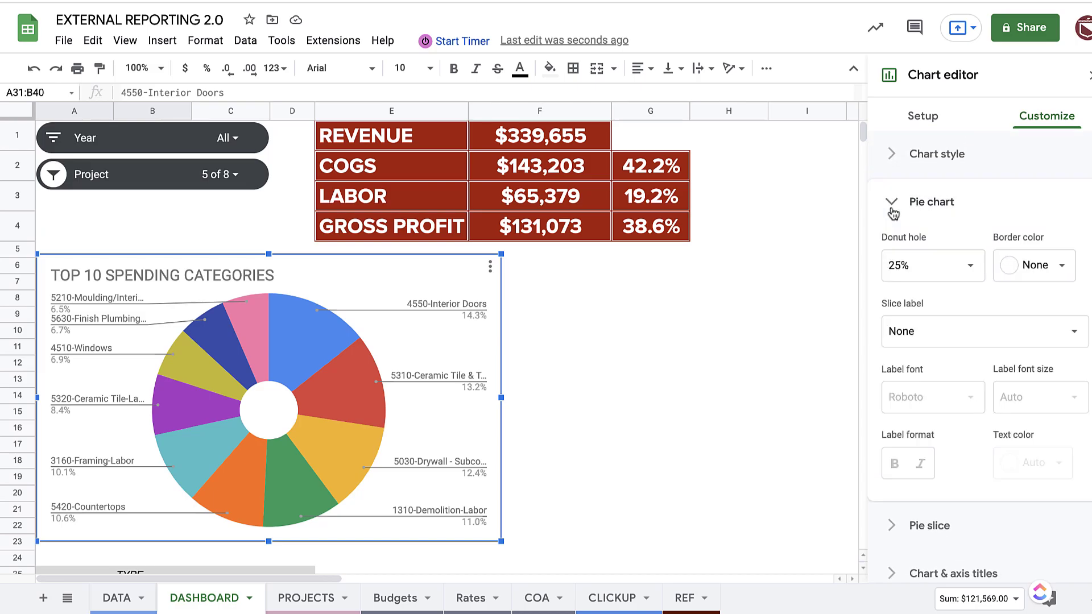
left_click(918, 273)
left_click(917, 272)
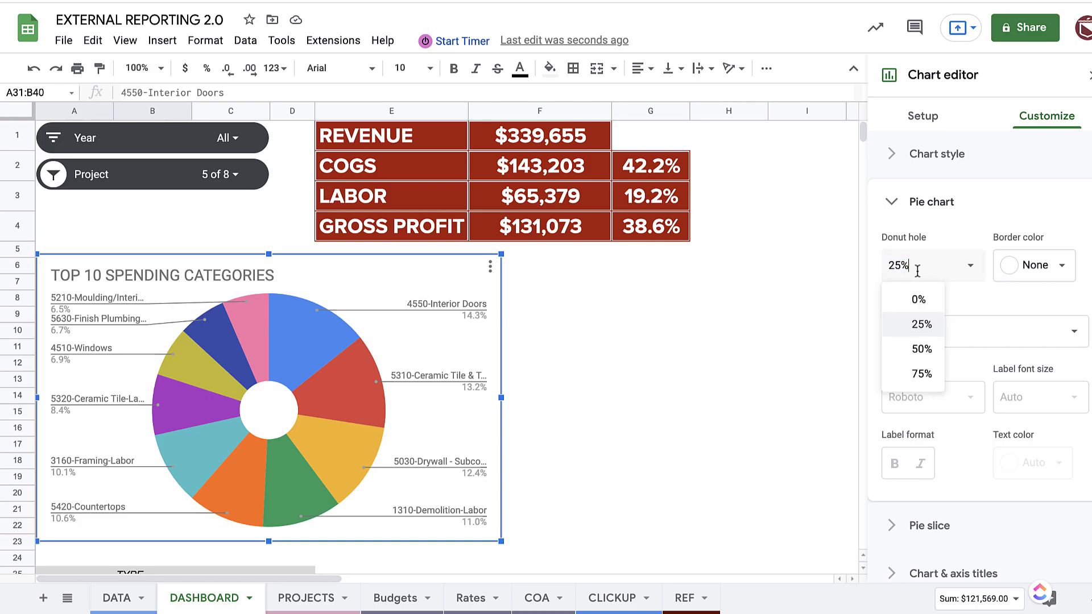
left_click(893, 206)
left_click(893, 206)
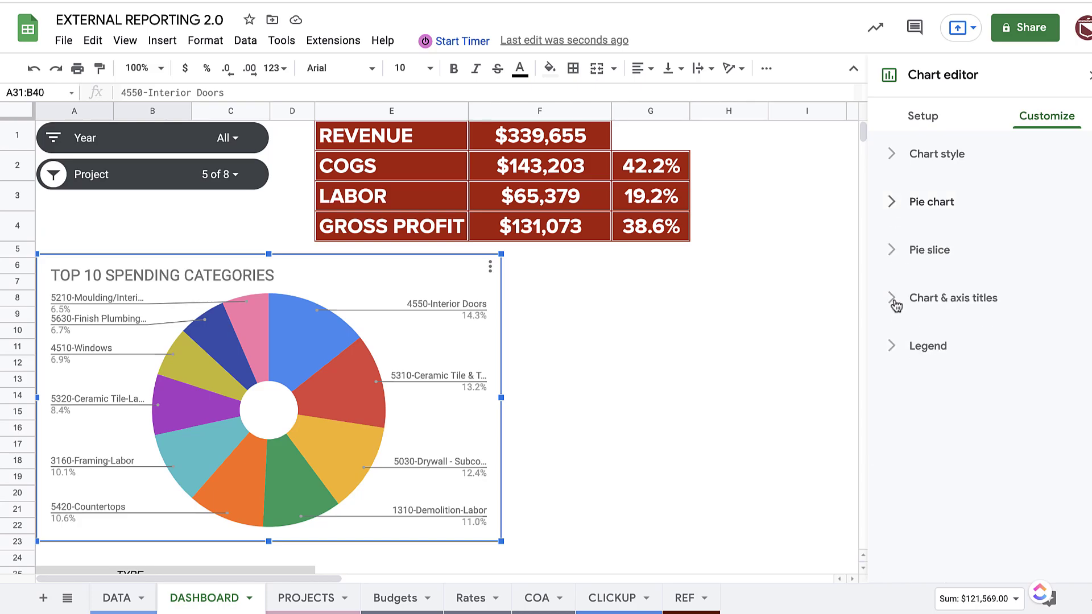
left_click(895, 354)
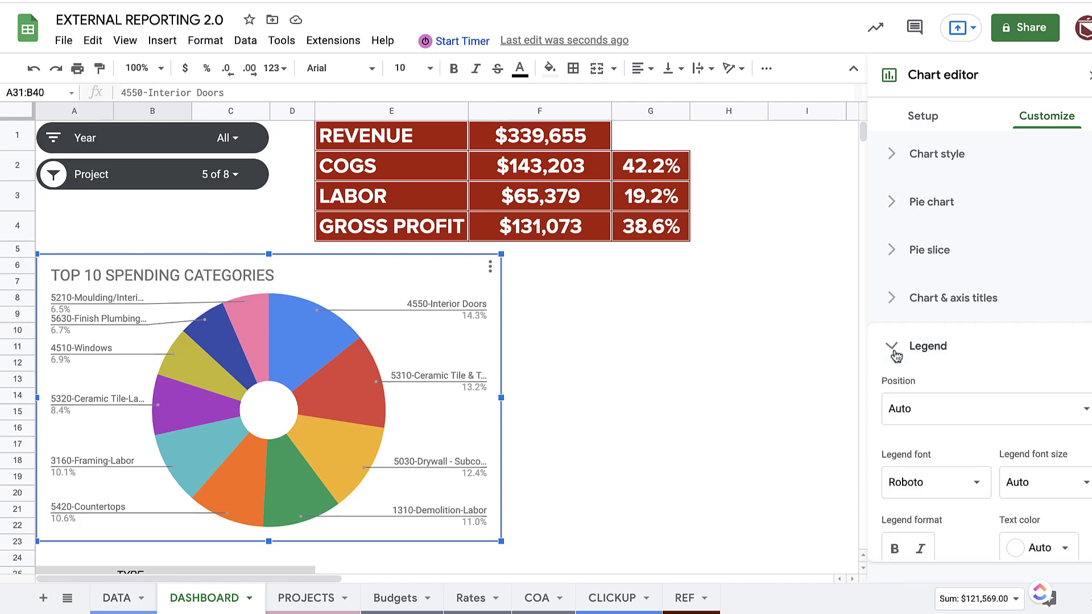
left_click(897, 298)
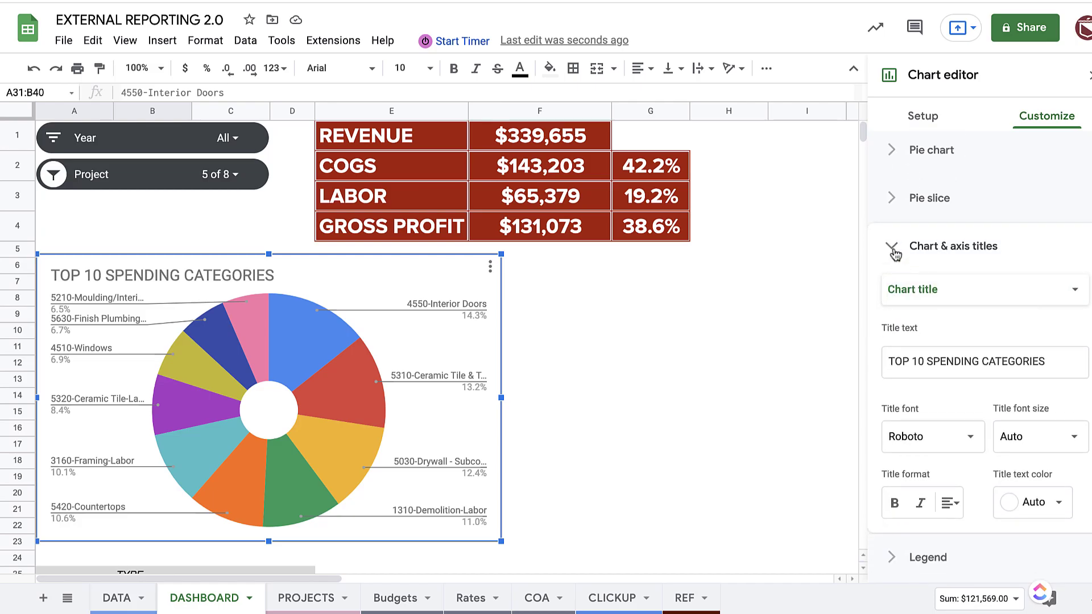
Step: Try offsetting the 4550-Interior Doors slice 25% from the center, reset it to 0%, and leave the chart settings
left_click(893, 199)
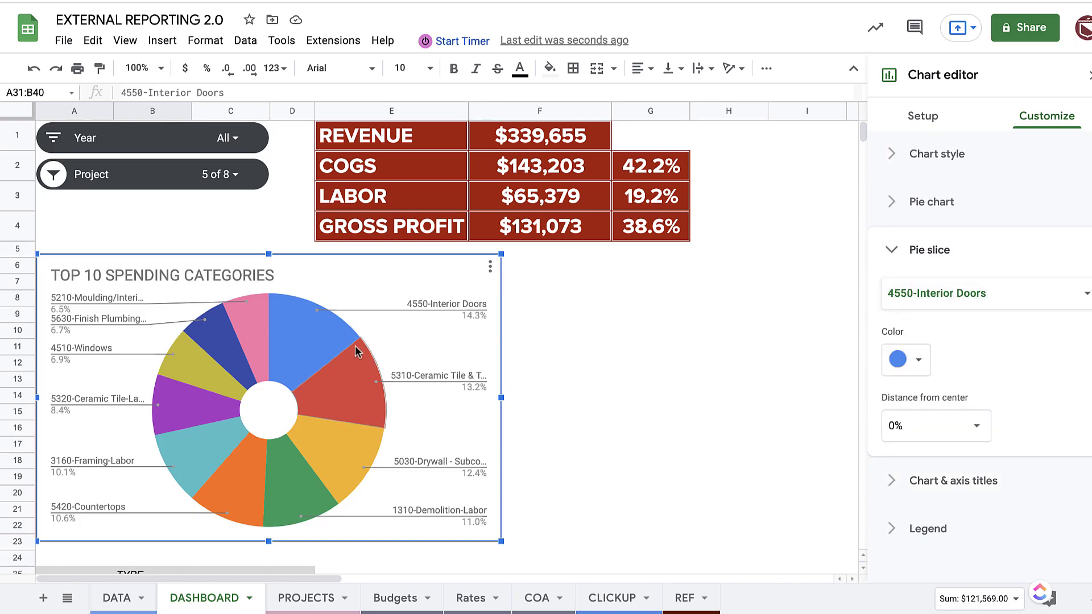
left_click(957, 428)
left_click(927, 491)
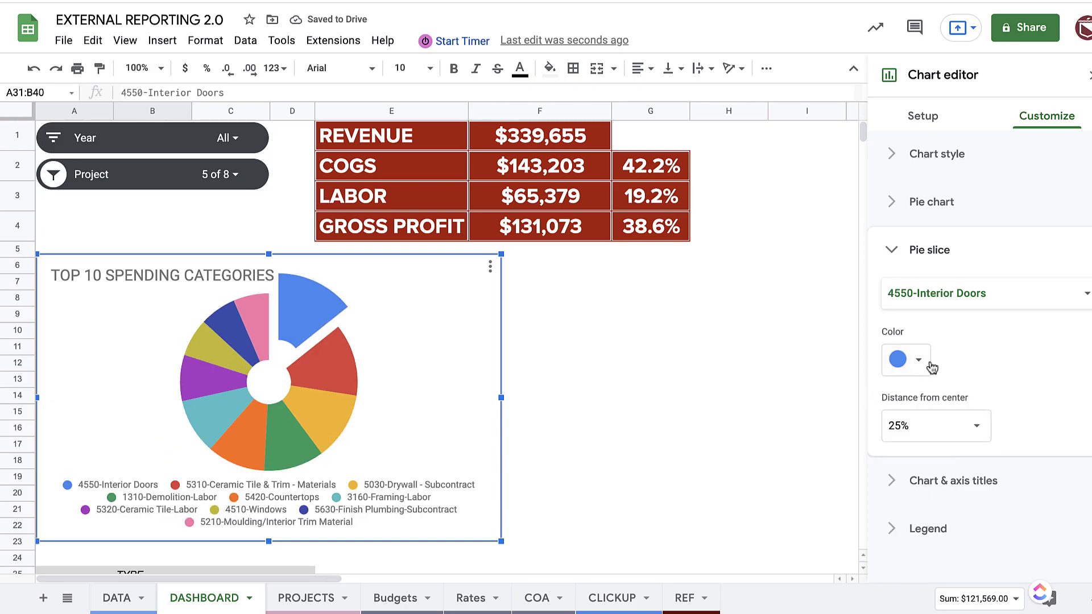
left_click(948, 428)
left_click(975, 436)
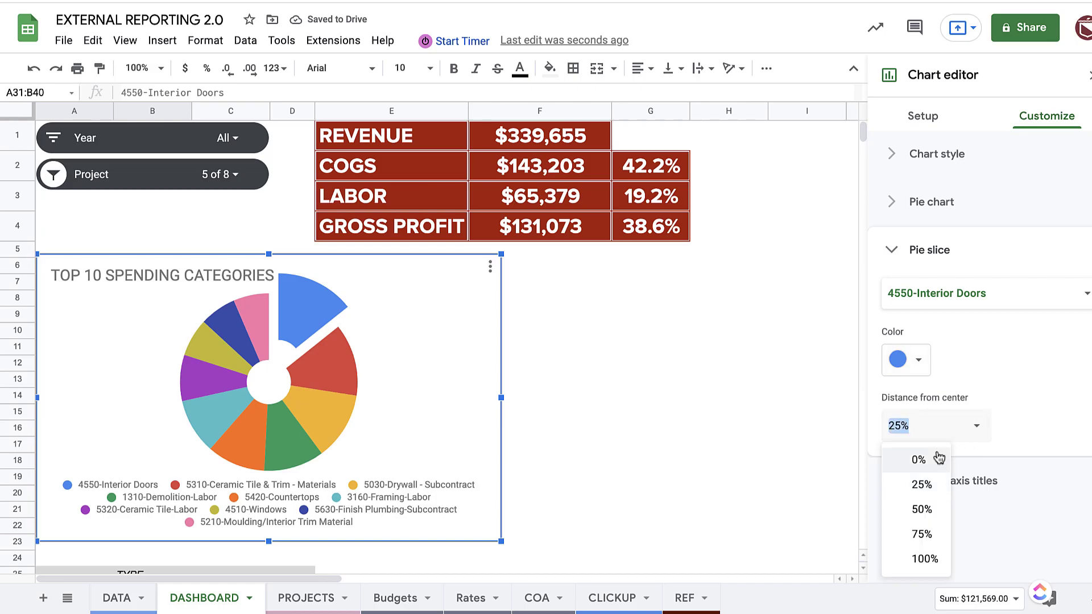
left_click(926, 456)
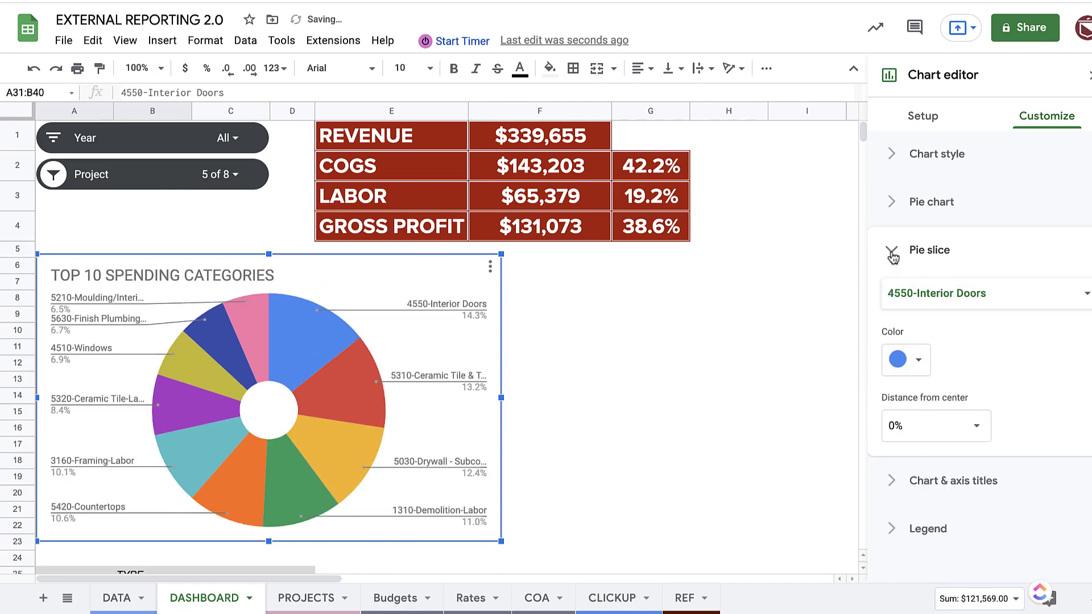
left_click(932, 295)
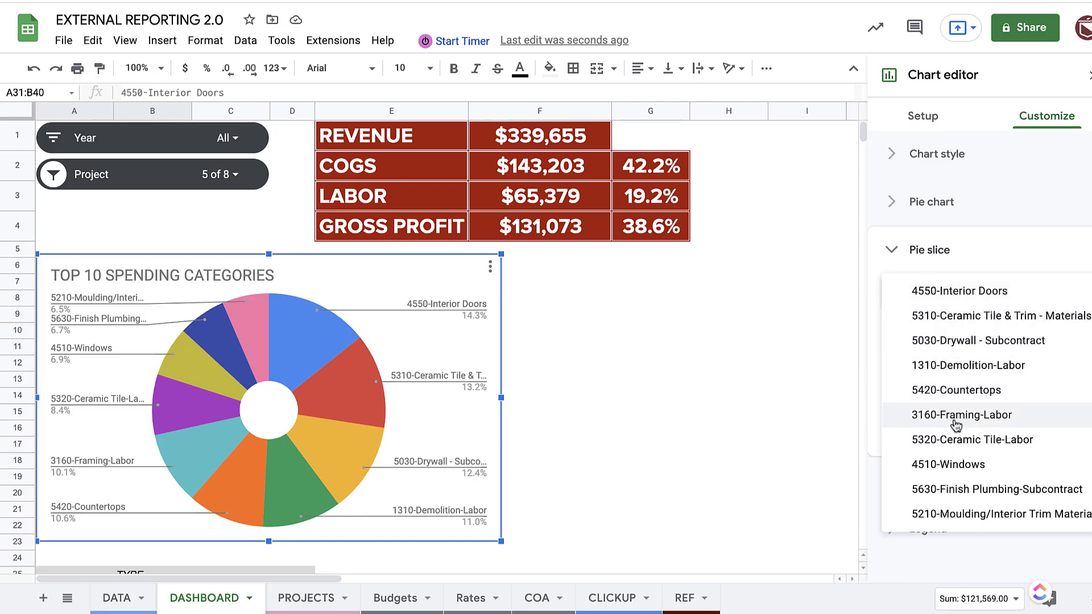
left_click(574, 367)
Step: Filter the dashboard with the Project slicer to include only 34 Long
left_click(55, 175)
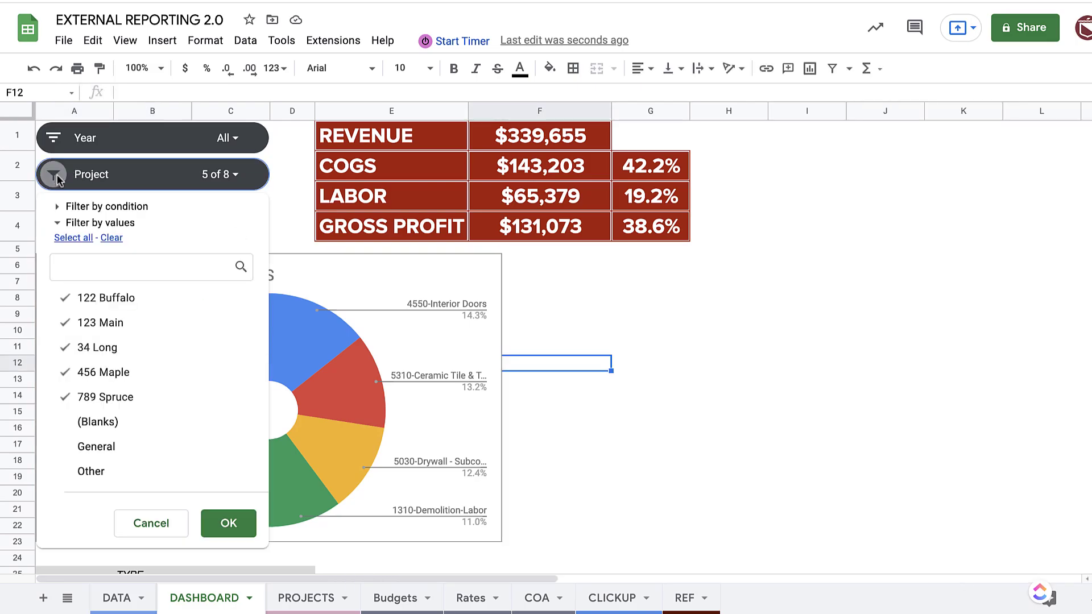
left_click(111, 238)
left_click(99, 348)
left_click(230, 523)
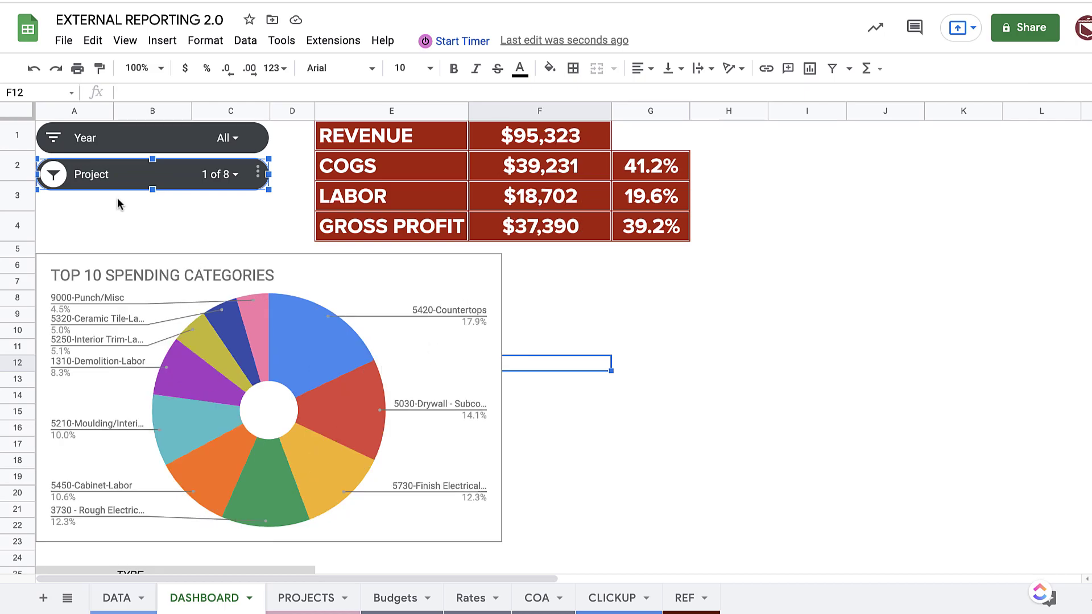
scroll(117, 199, "down", 6)
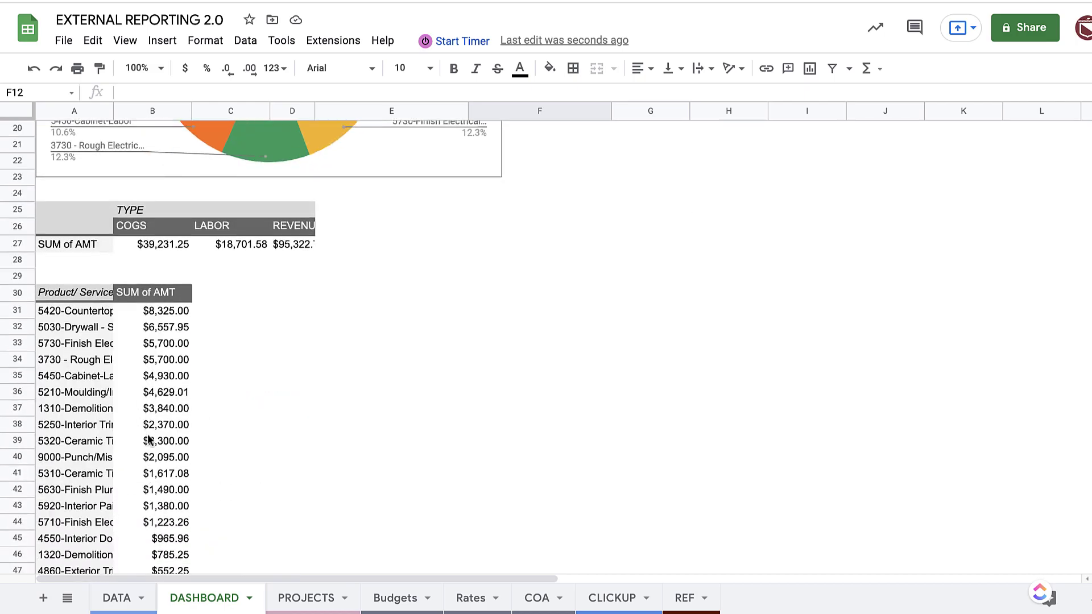
Step: Change the Project slicer's filter from 34 Long to include 123 Main and 456 Maple
scroll(148, 440, "up", 6)
left_click(57, 176)
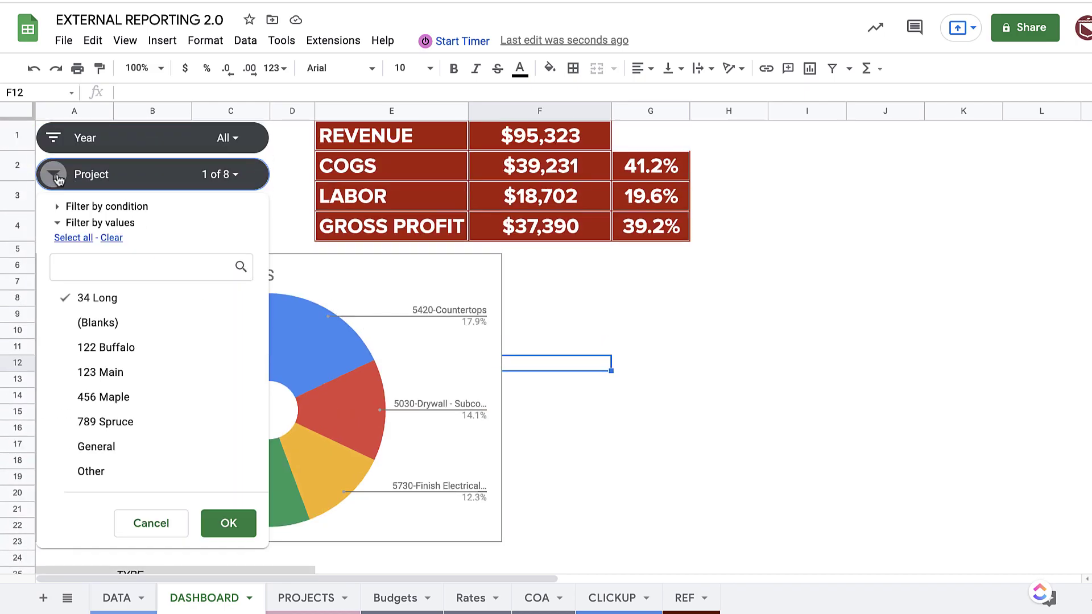
left_click(102, 298)
left_click(101, 373)
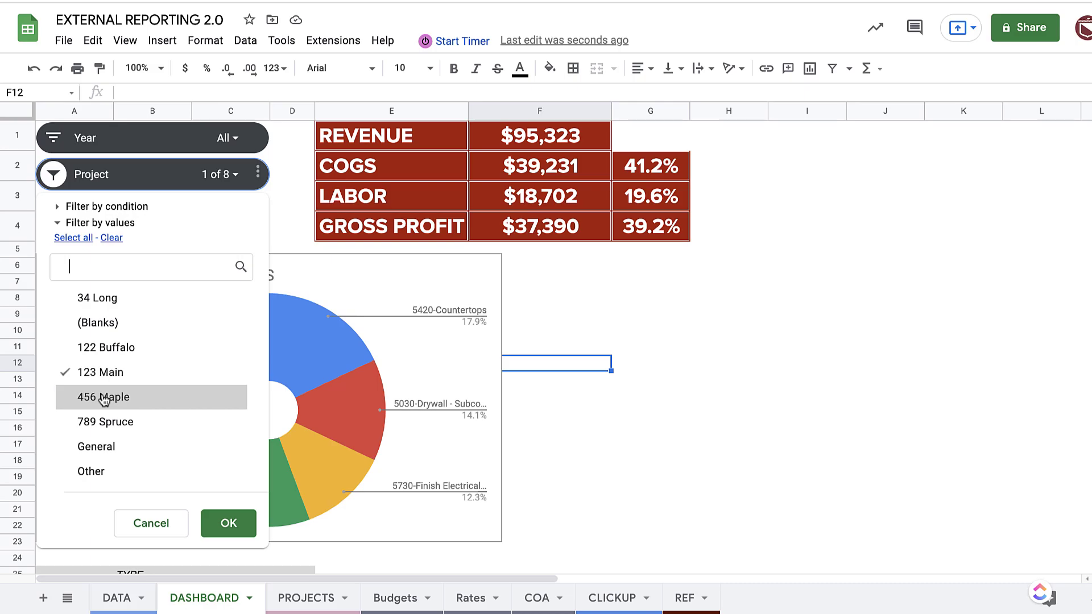
left_click(230, 525)
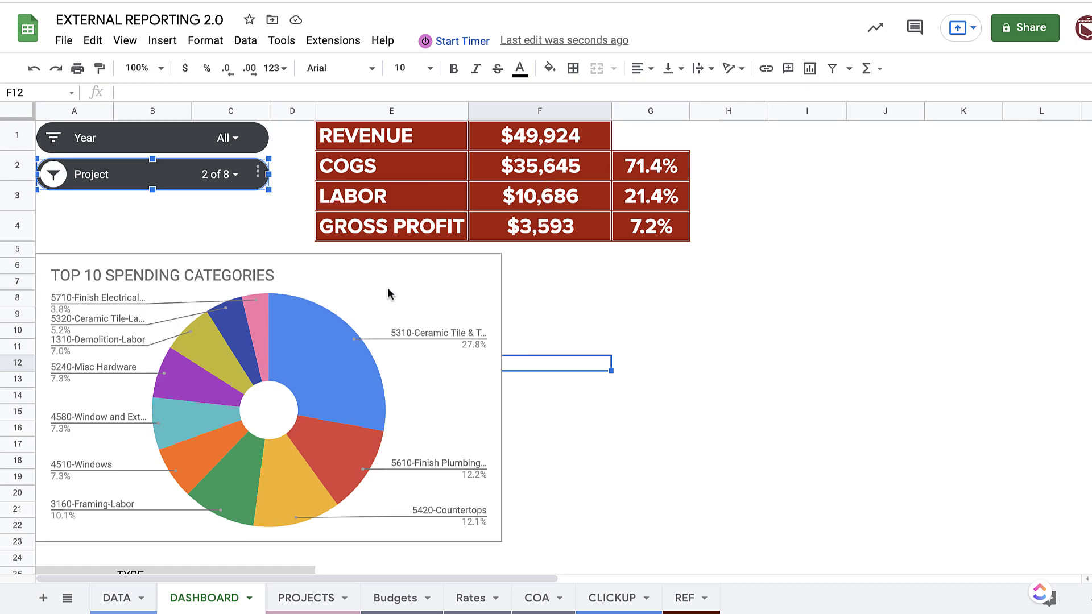
Step: Set the doughnut chart's data range to A31:B35 and check it against the first five product rows of the pivot table
left_click(337, 280)
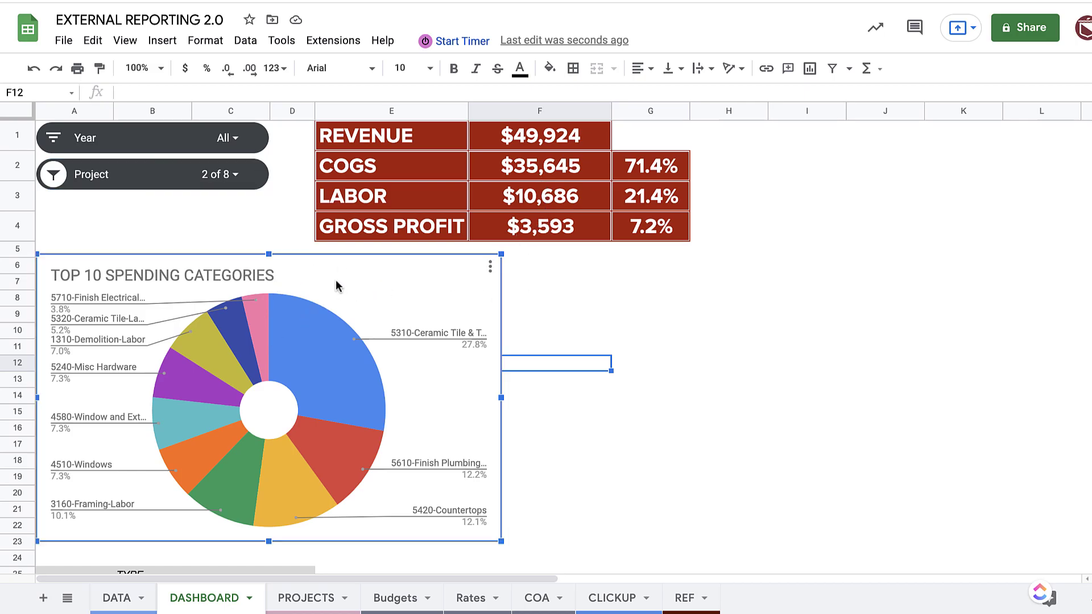
double_click(368, 293)
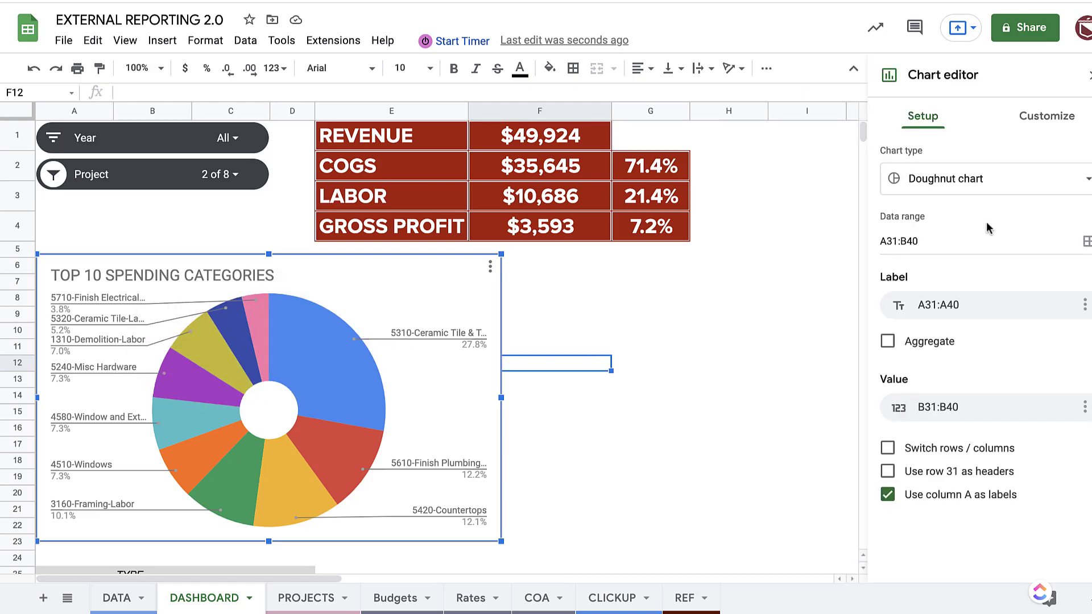
left_click(933, 240)
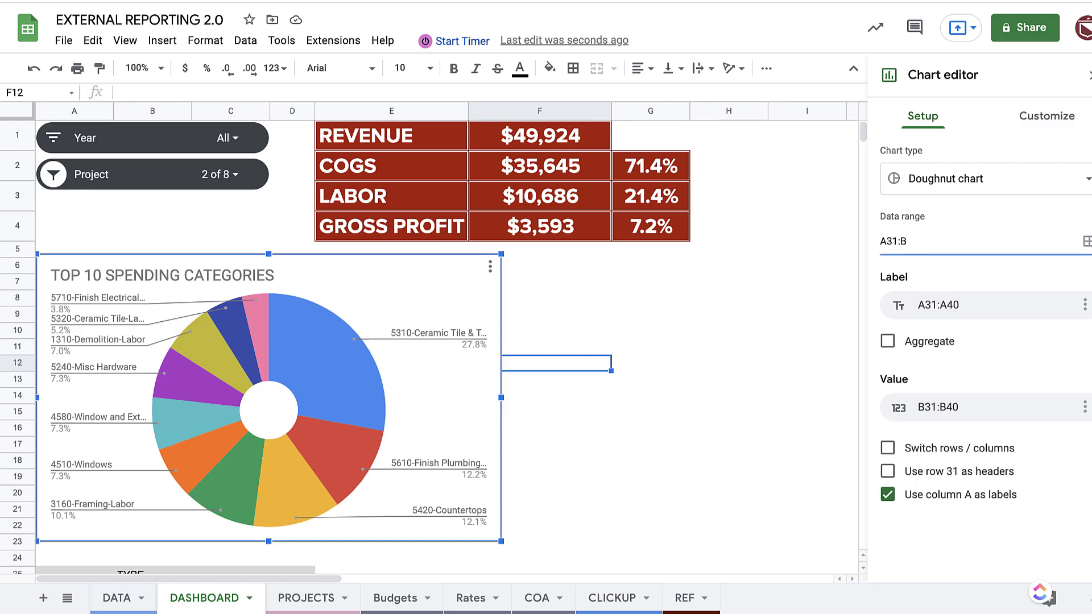
key("Return")
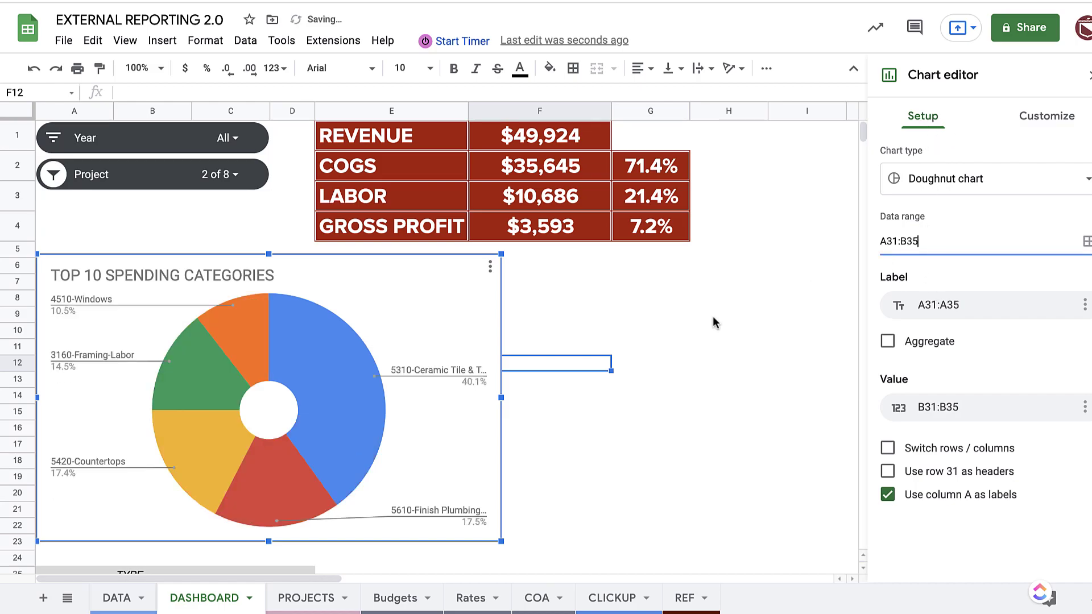
left_click(663, 319)
left_click(355, 299)
scroll(128, 299, "down", 7)
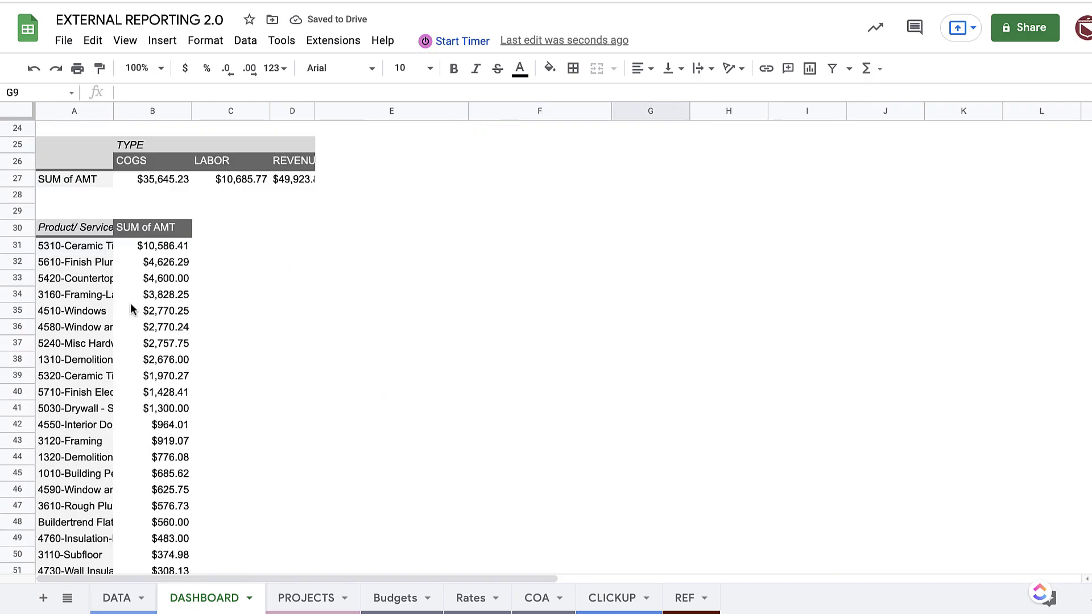
left_click_drag(91, 245, 151, 311)
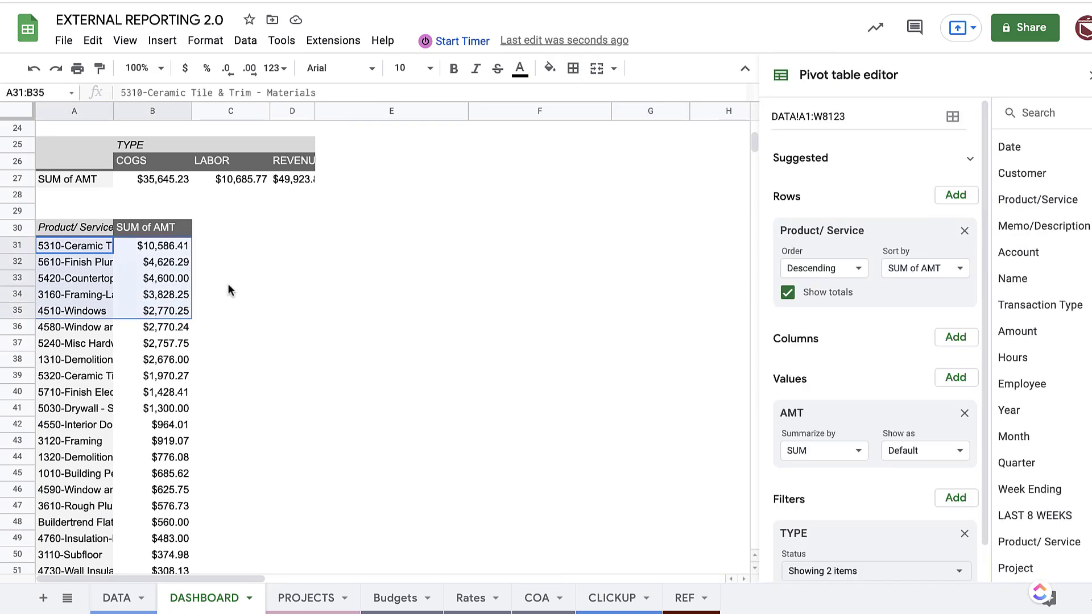
scroll(229, 288, "up", 7)
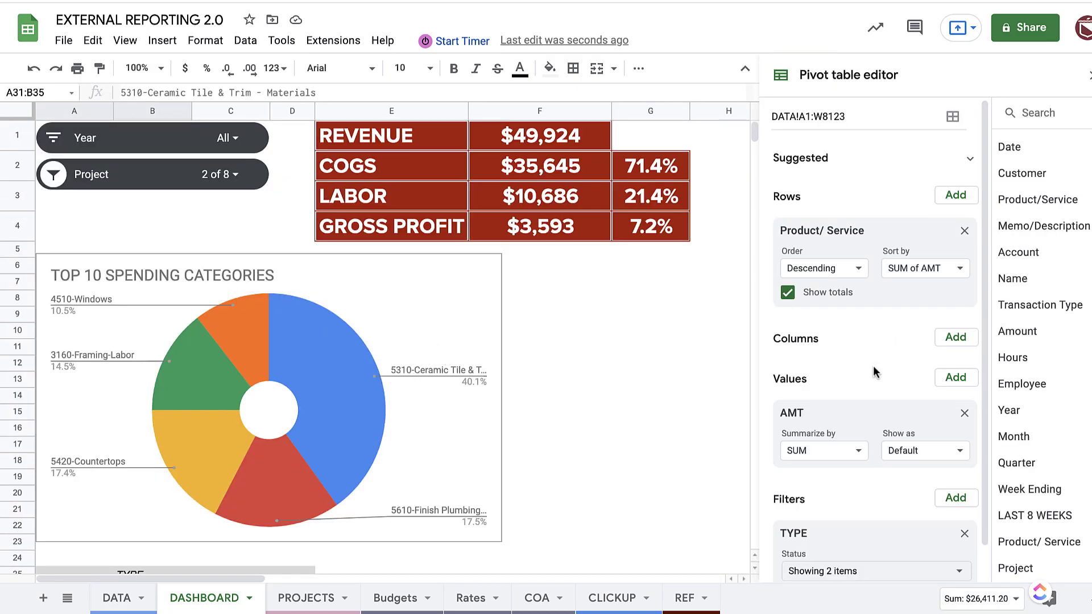
scroll(904, 376, "down", 1)
scroll(905, 370, "up", 1)
Step: Examine the doughnut chart's style, pie, title and legend customization options, and leave the chart settings
left_click(407, 299)
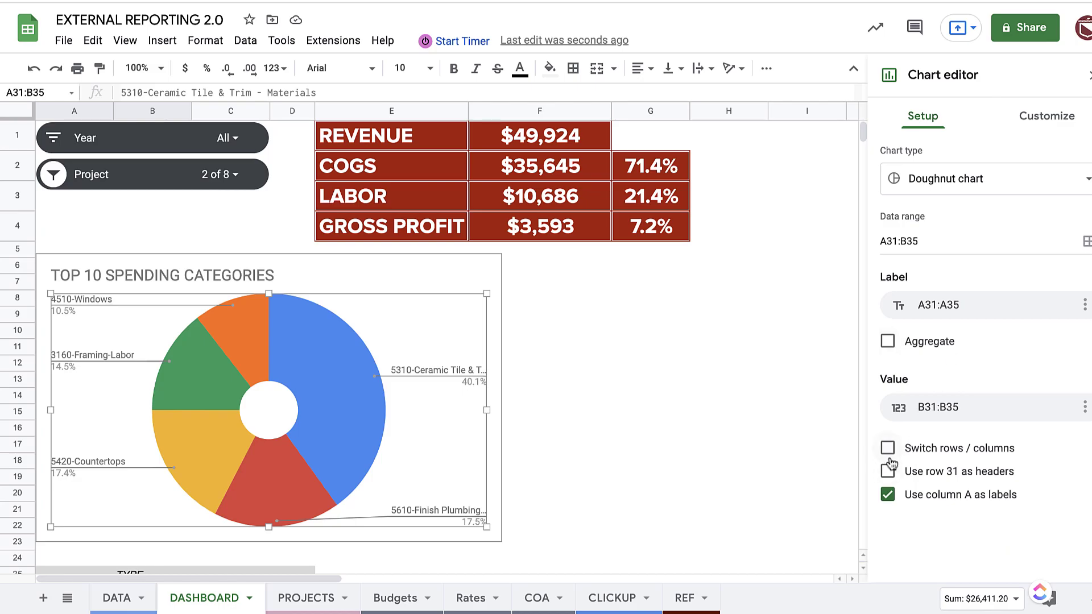
left_click(1022, 122)
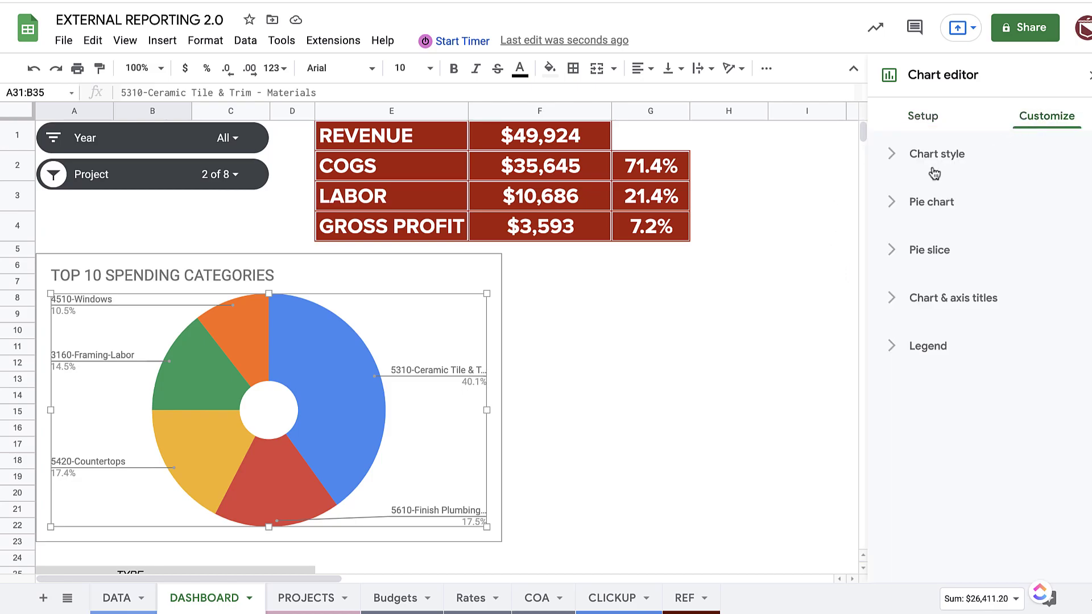
left_click(903, 164)
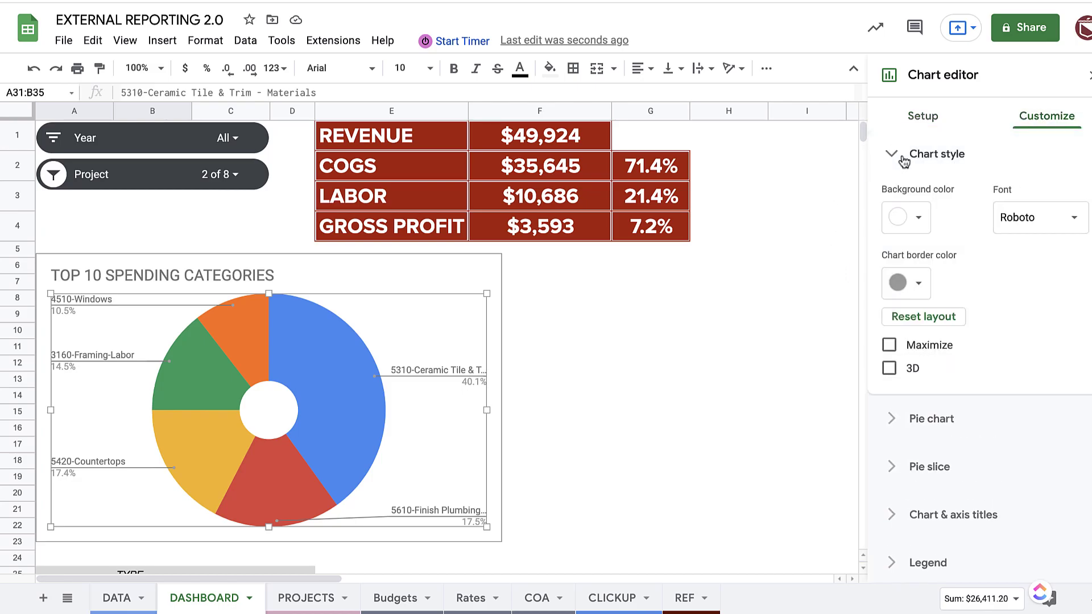
left_click(904, 162)
left_click(890, 206)
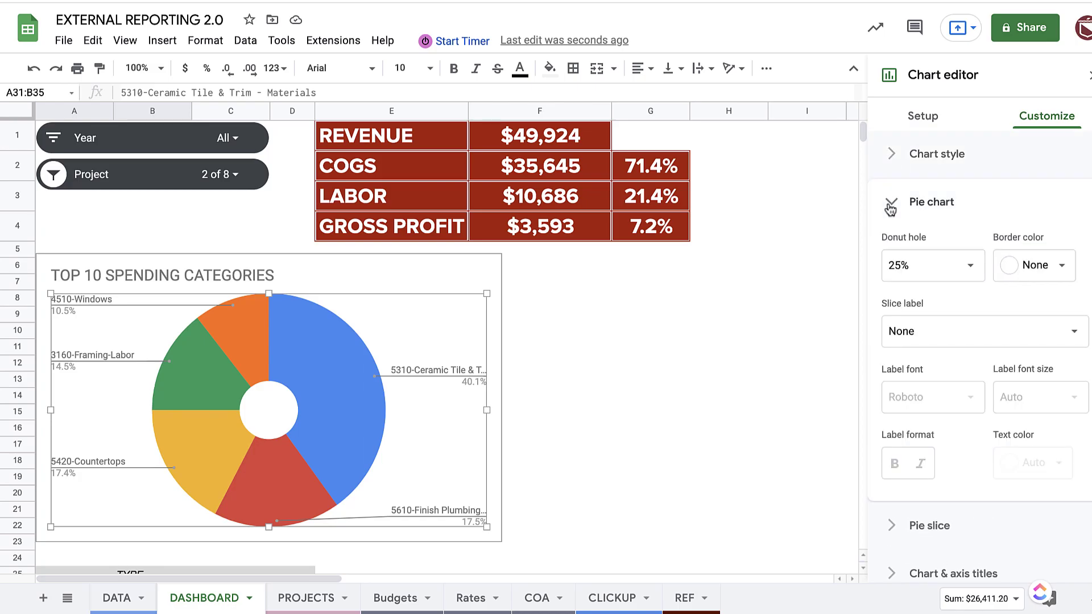
left_click(891, 208)
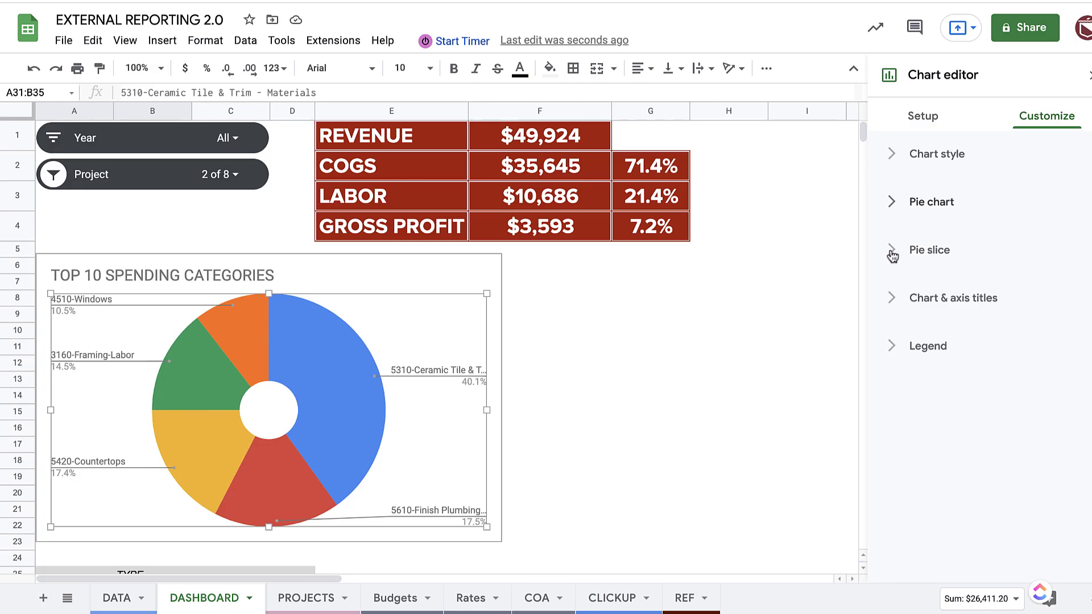
left_click(894, 307)
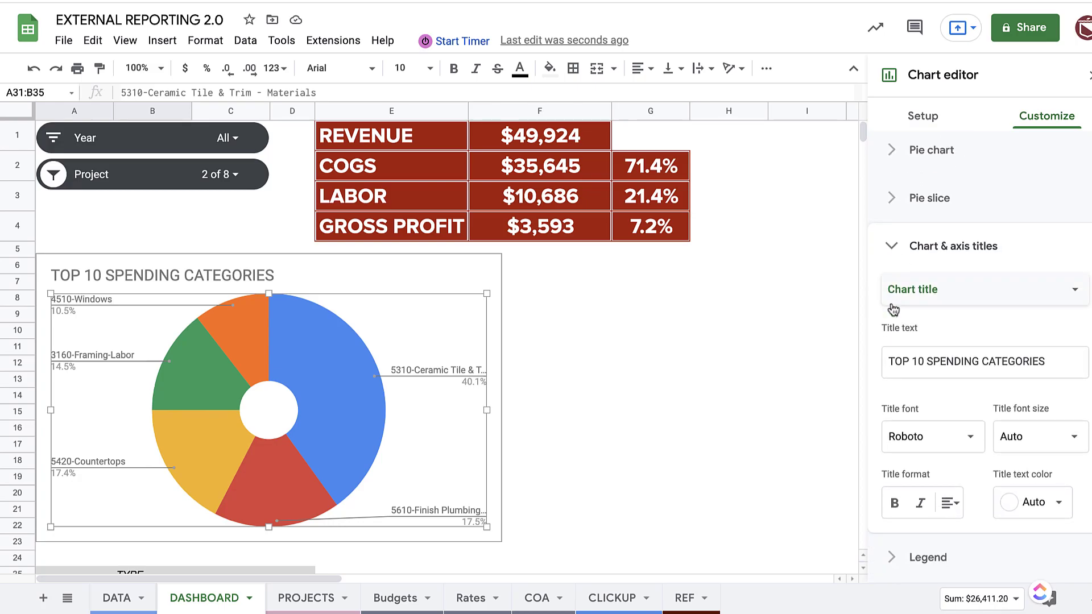
left_click(892, 305)
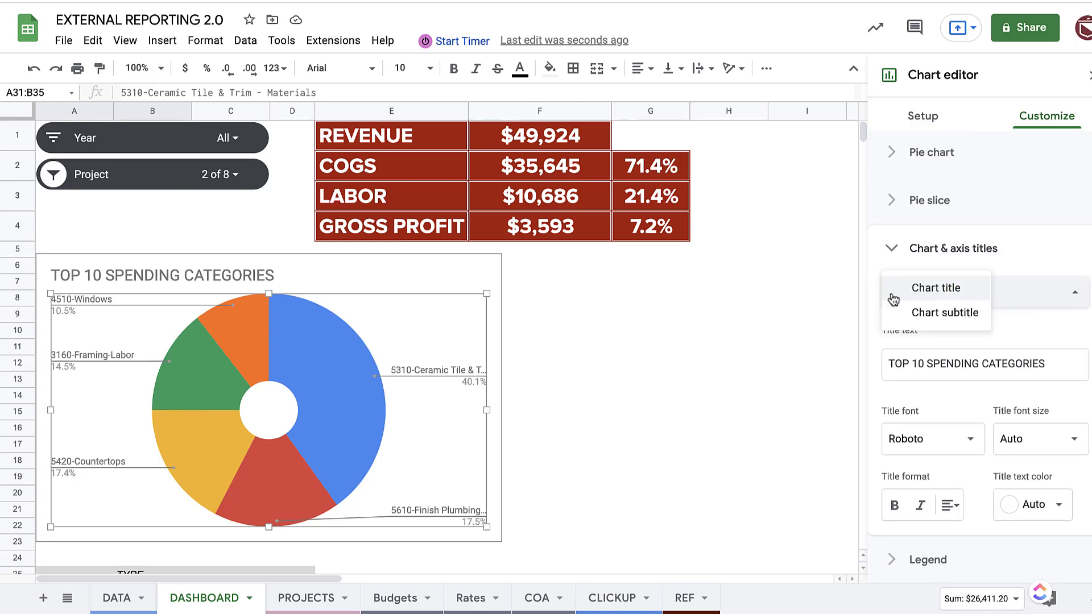
left_click(900, 253)
left_click(895, 345)
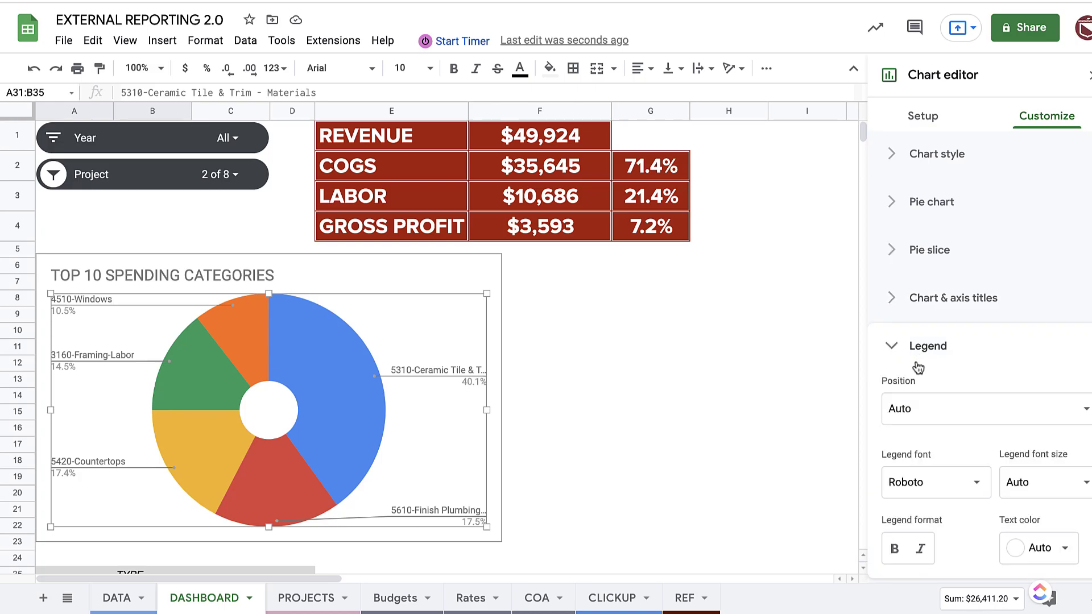
left_click(889, 347)
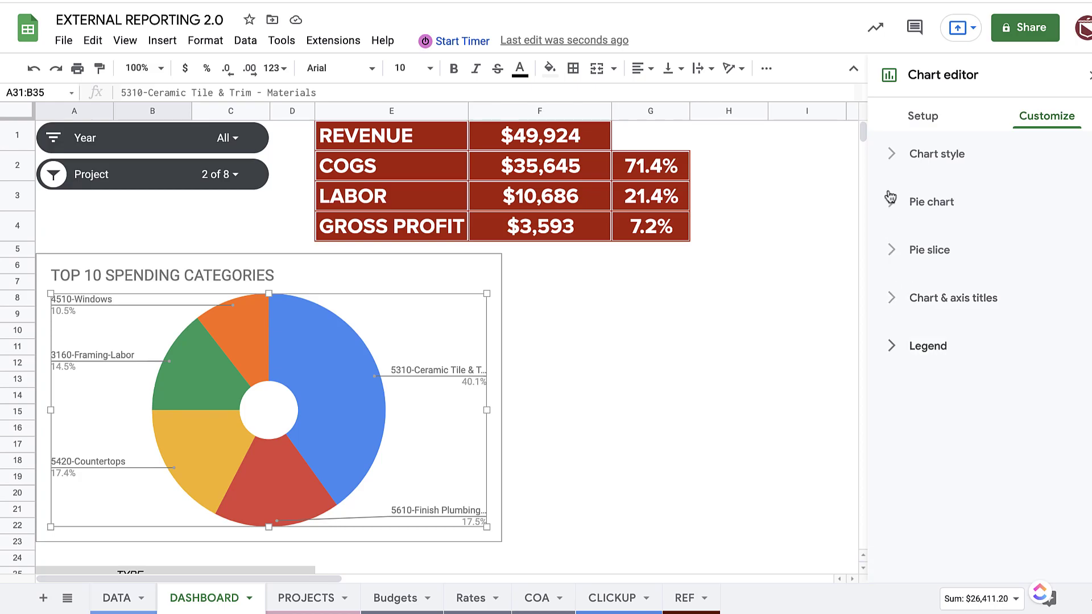
left_click(898, 155)
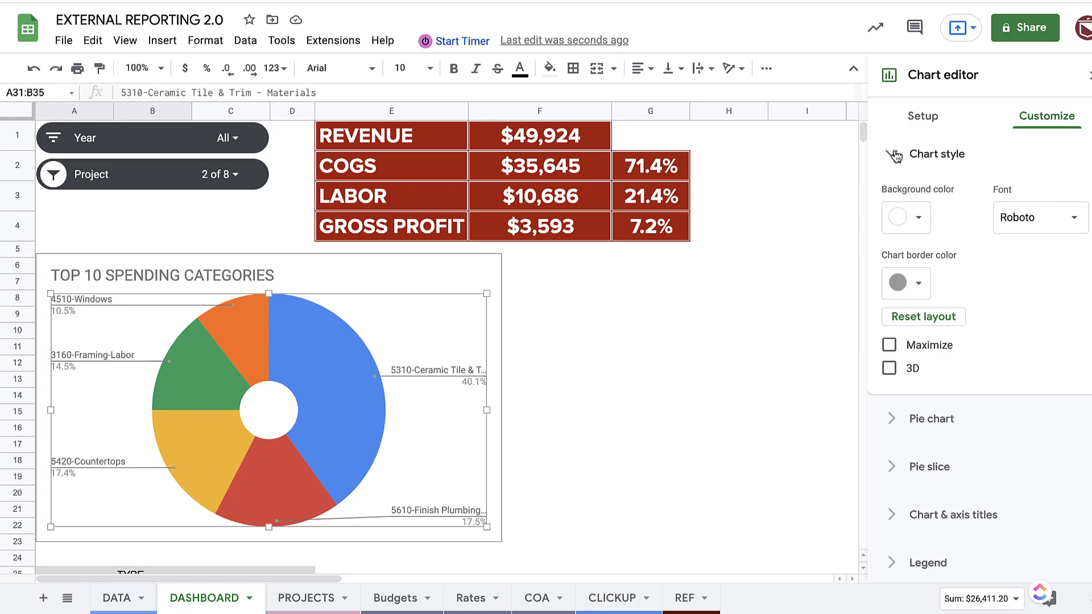
left_click(894, 155)
left_click(644, 283)
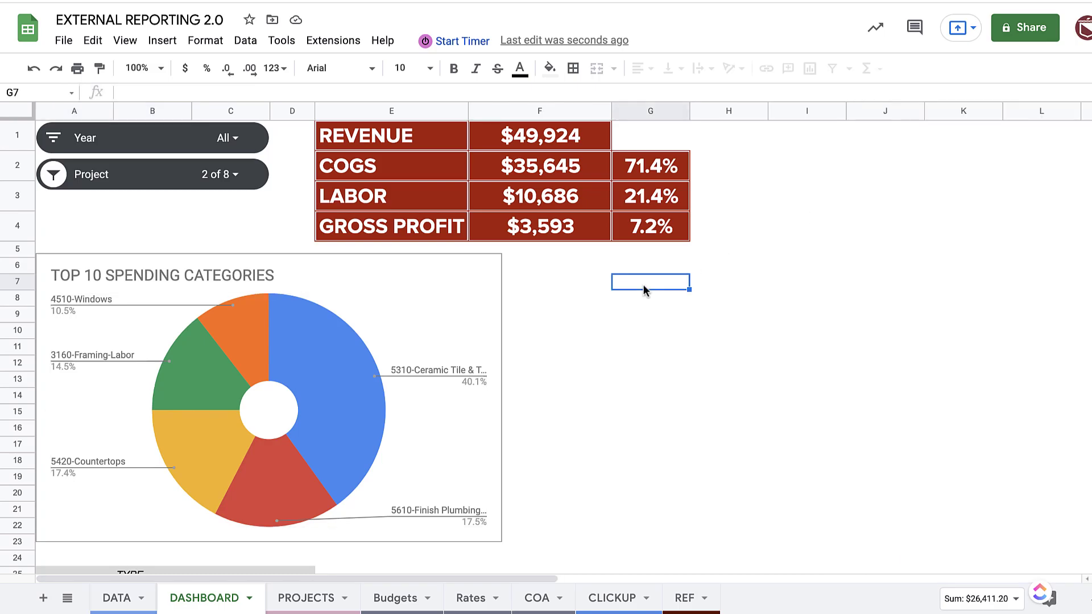
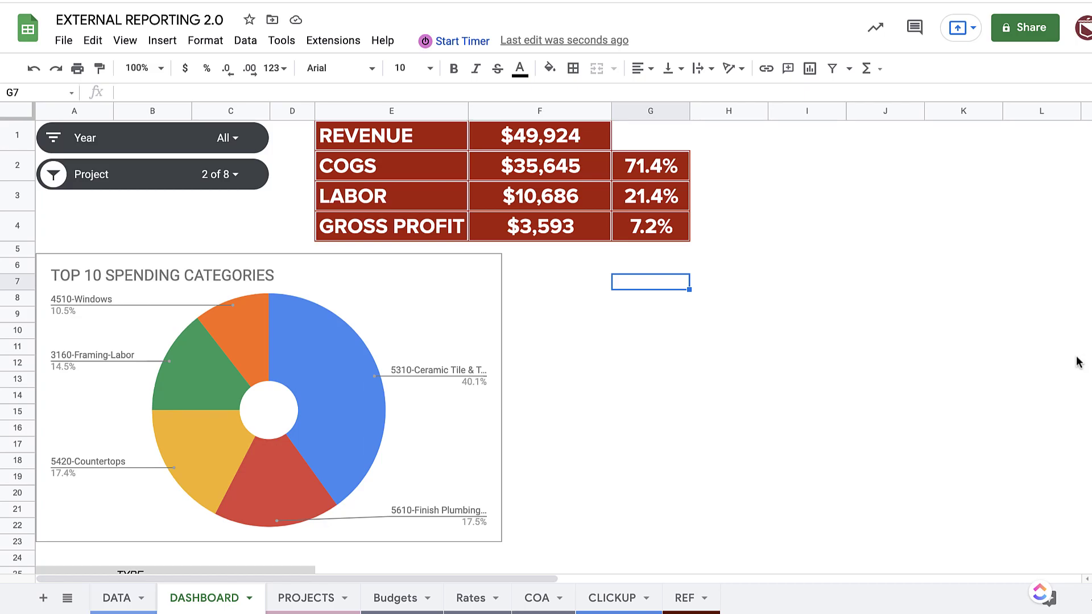
Step: Copy the TYPE summary pivot table in A25:D27 and paste the duplicate at F25
scroll(492, 316, "down", 9)
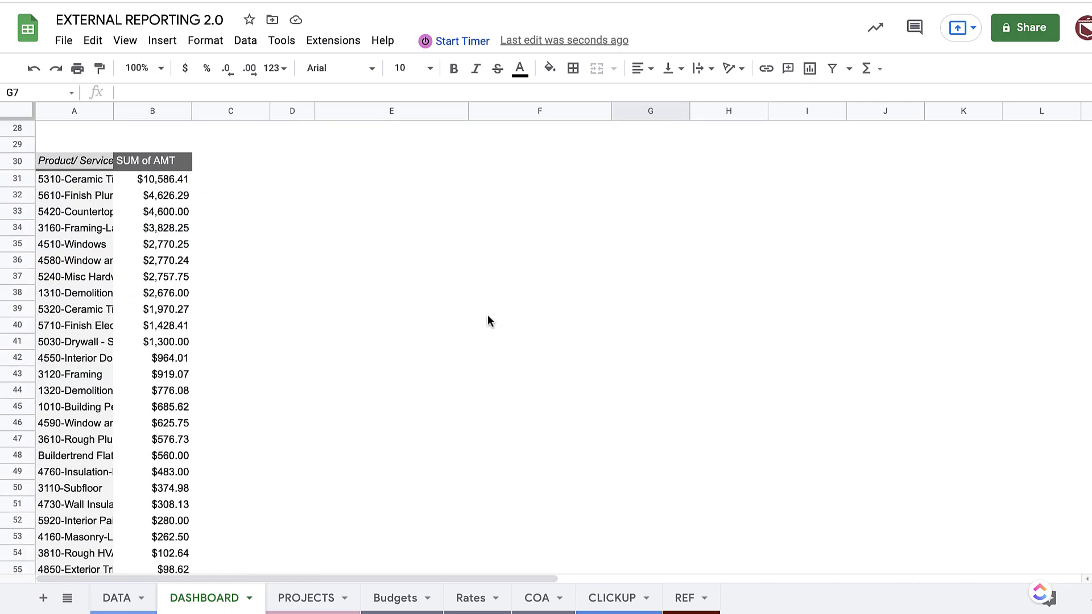
left_click(80, 161)
scroll(86, 473, "up", 5)
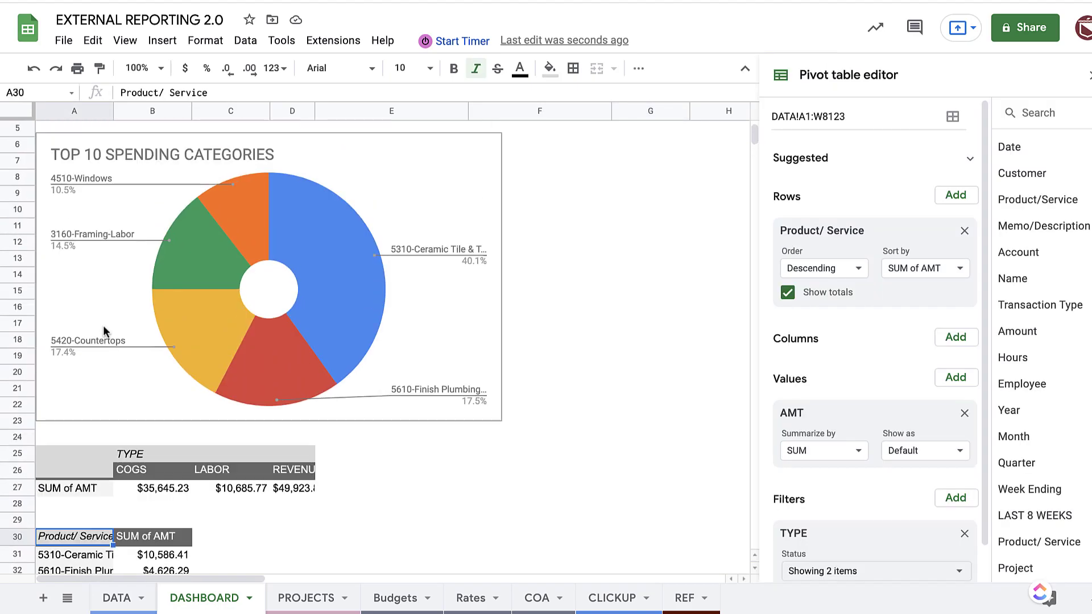
left_click(80, 397)
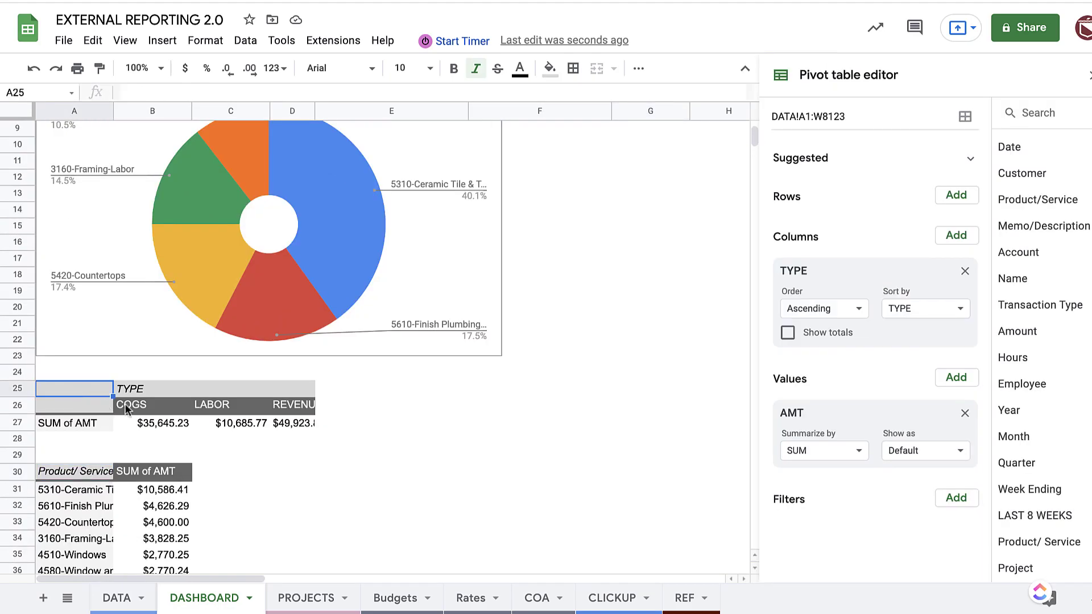
left_click(282, 424, "shift")
key("ctrl+c")
key("Right")
key("Right")
key("Right")
key("Right")
key("Right")
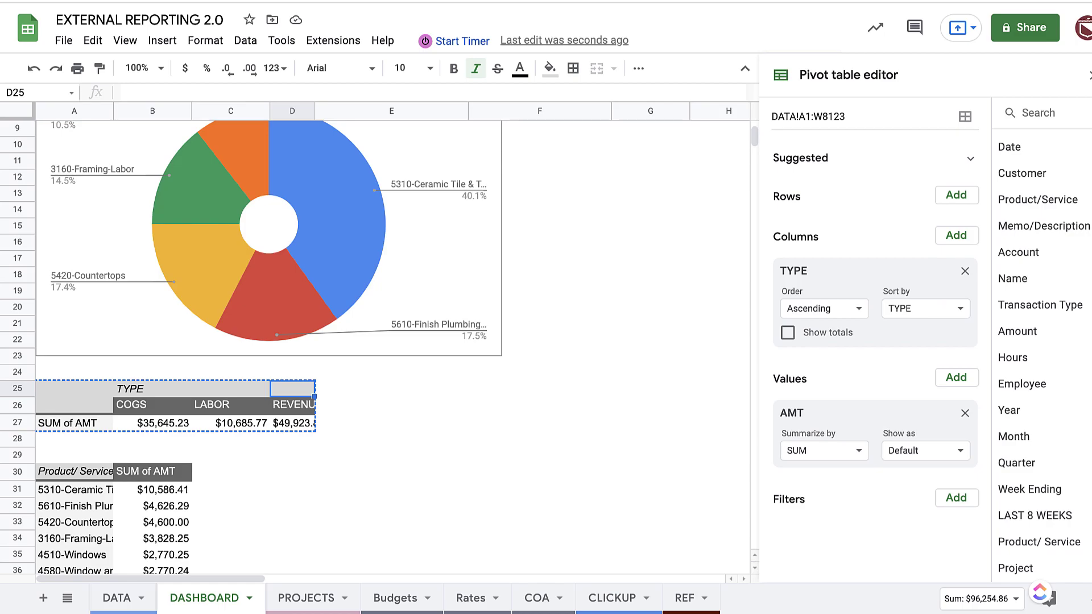
key("ctrl+v")
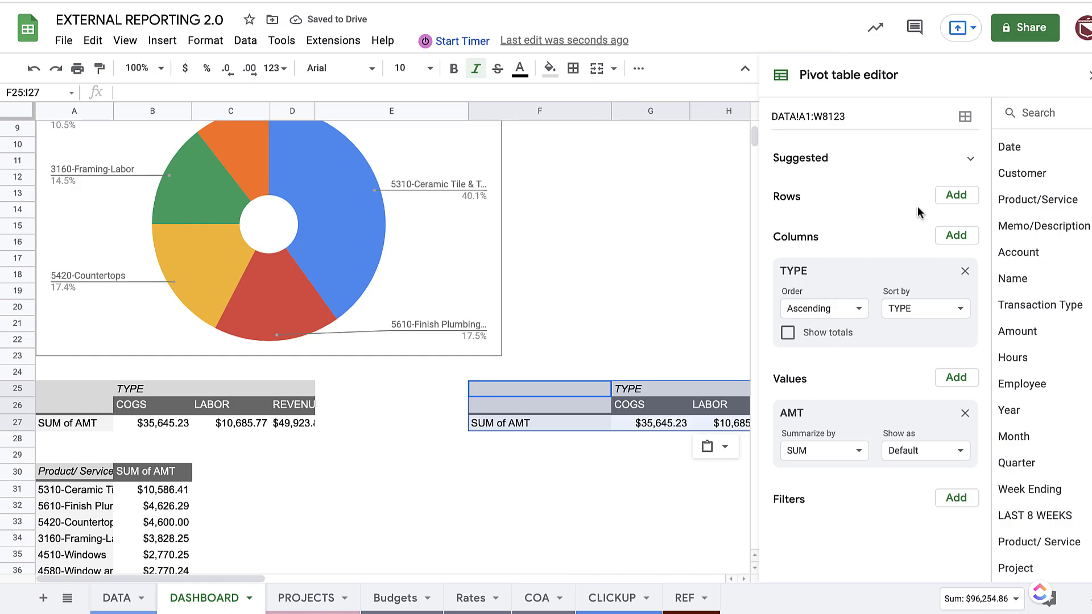
Step: Add Project as a row field to the copied pivot table and close its settings
left_click(948, 199)
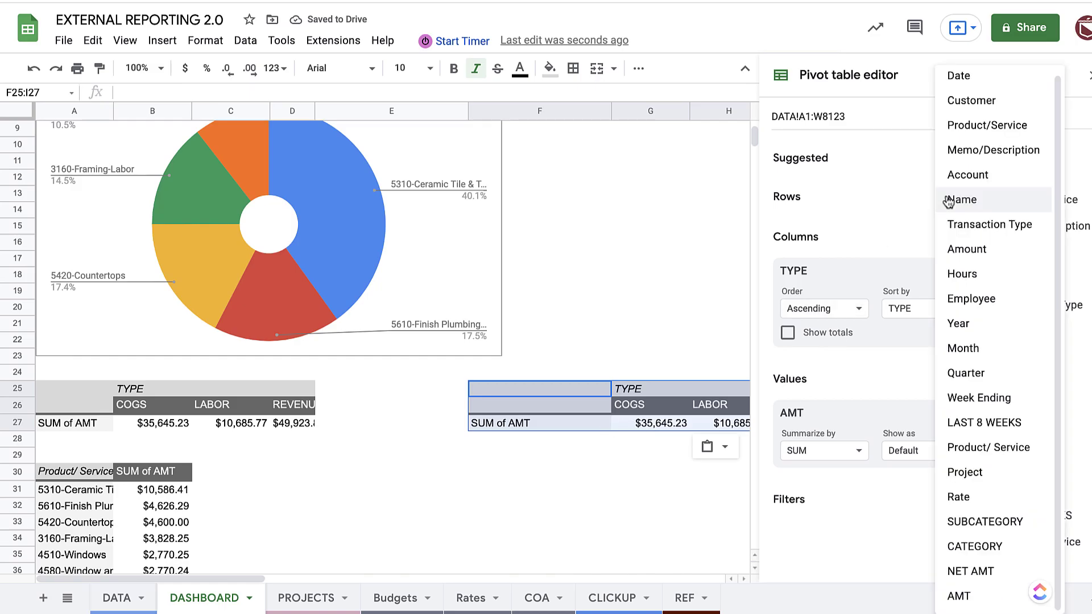
left_click(977, 474)
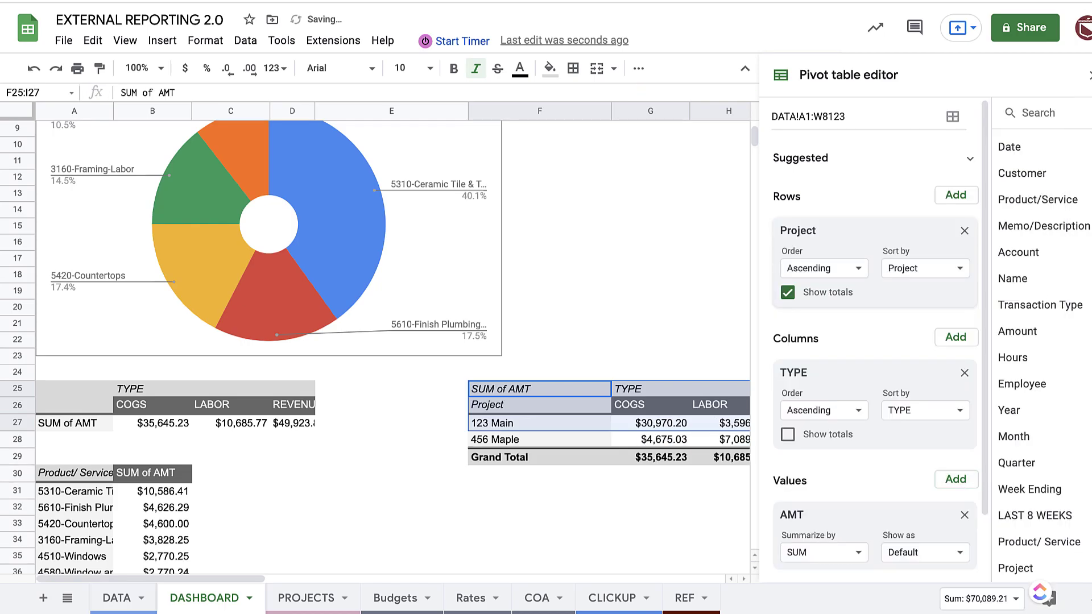
left_click(1087, 80)
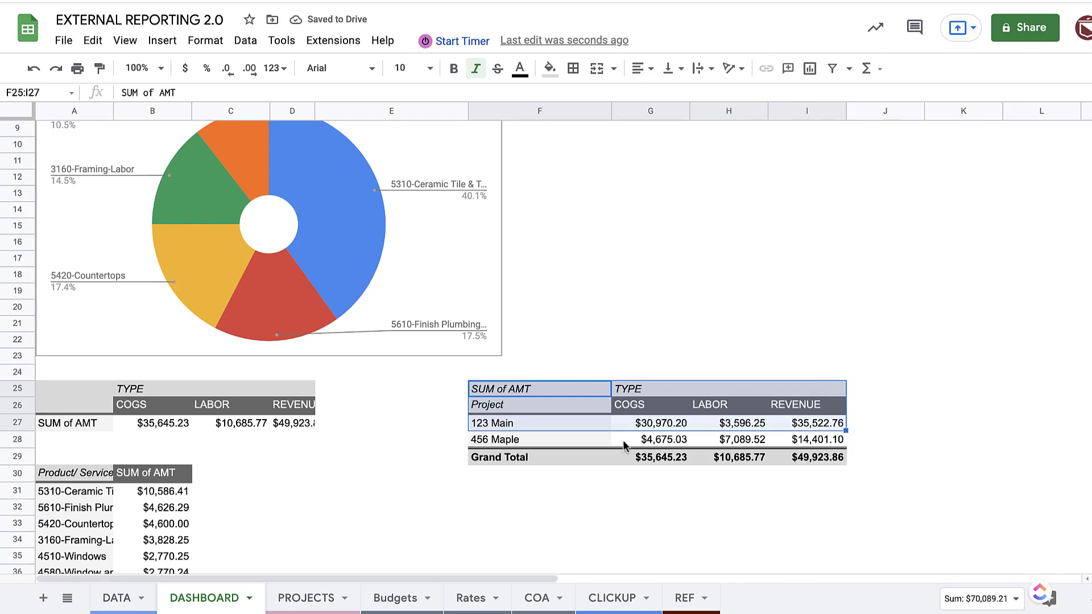
left_click(533, 424)
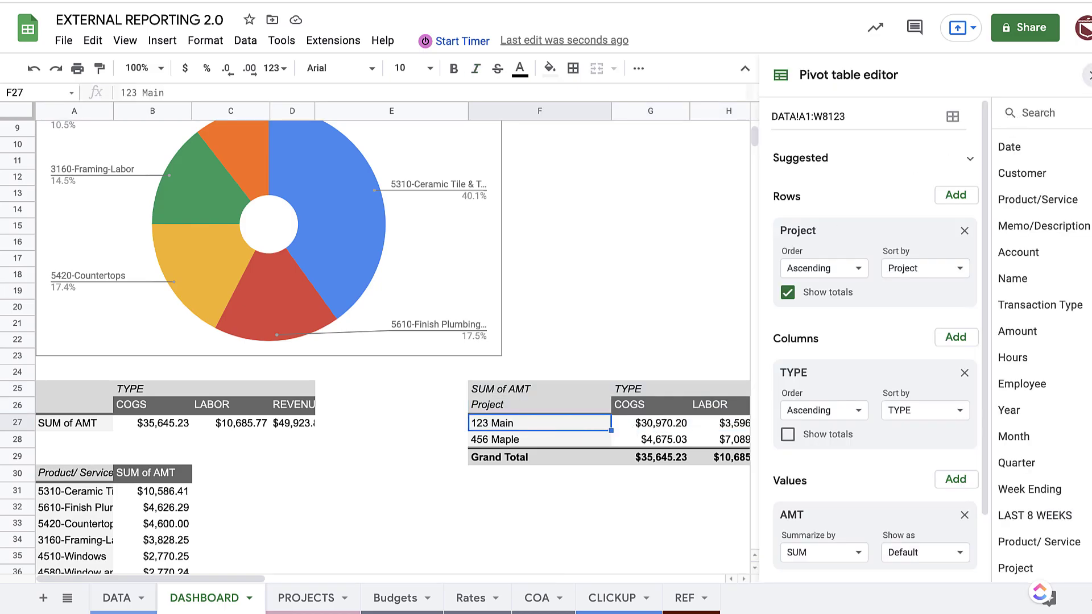
left_click(1087, 77)
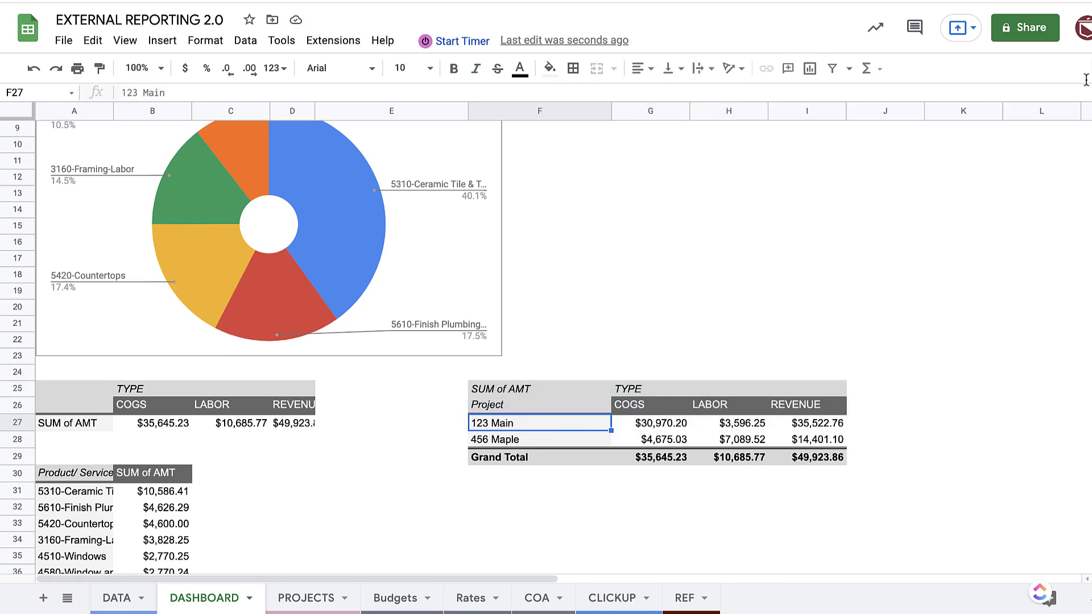
Step: Set the TYPE column order of the Project pivot table to Descending and close its settings
left_click(729, 407)
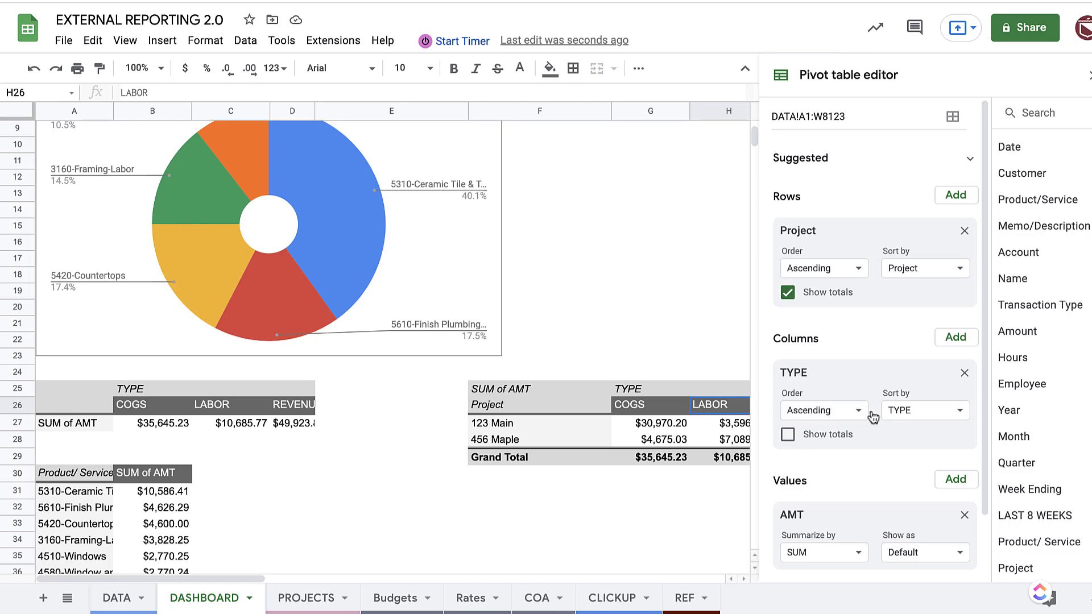
left_click(821, 417)
left_click(821, 463)
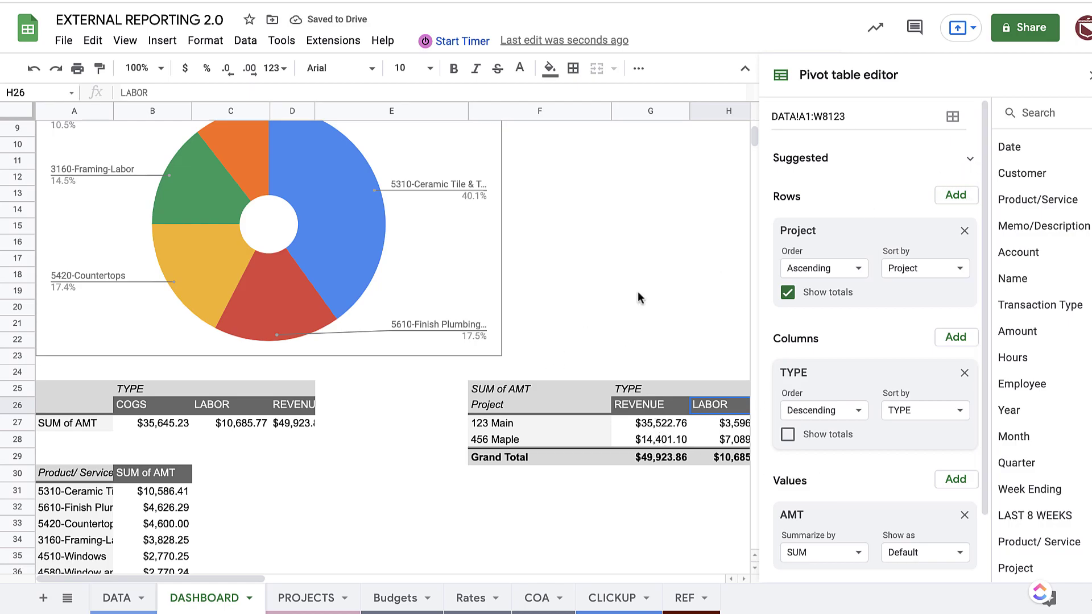
left_click(1087, 75)
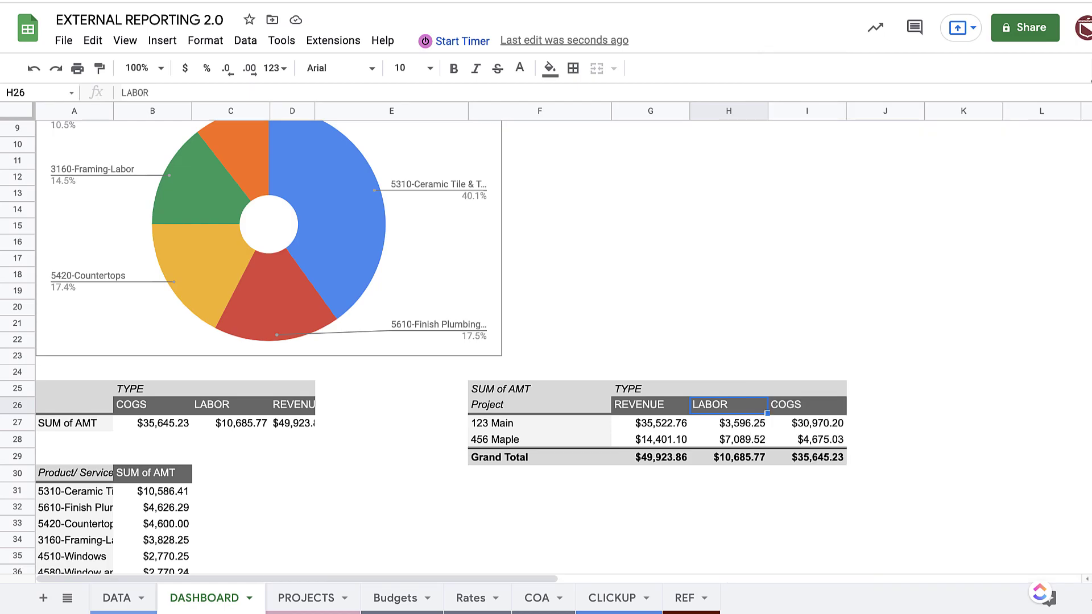
Step: Turn off the row totals for Project in the per-project pivot table and close its settings
left_click(734, 441)
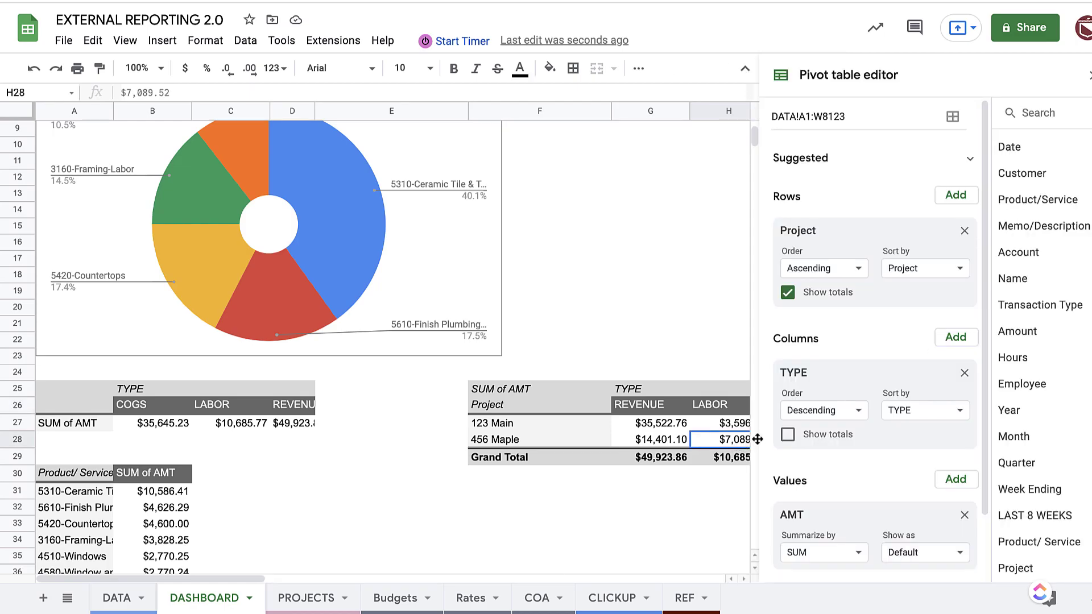
left_click(788, 293)
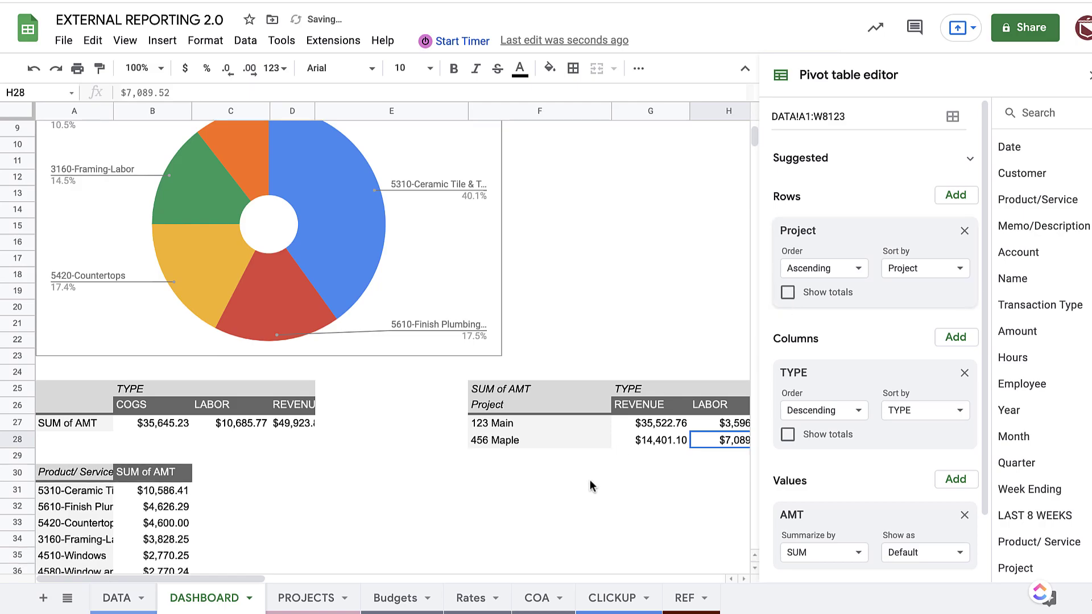
left_click(1088, 75)
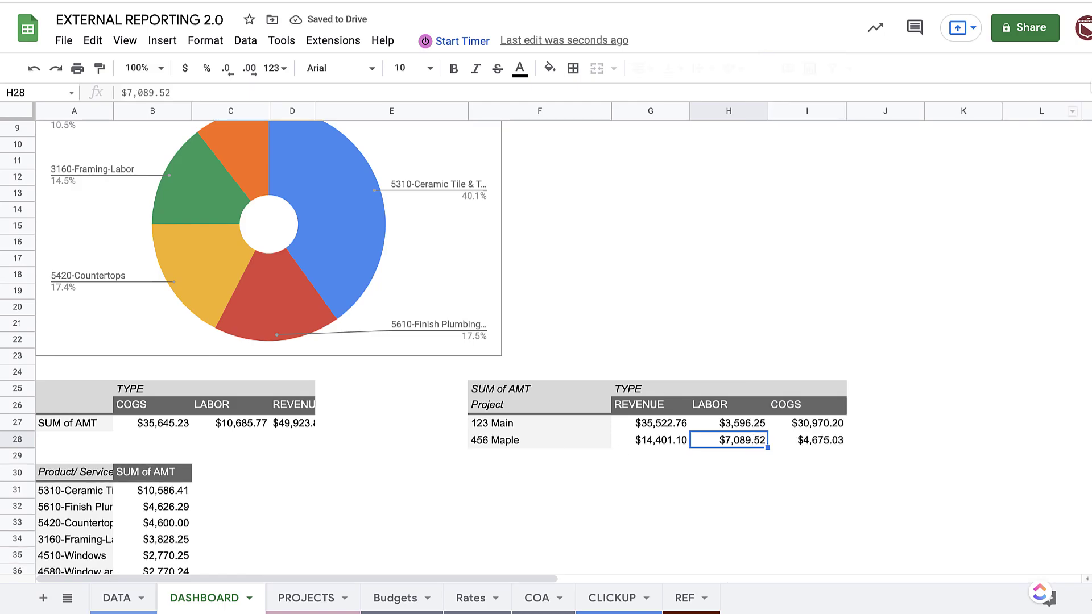
Step: Enter the heading NET PROFIT in J26, beside the COGS column of the Project pivot table
left_click(907, 422)
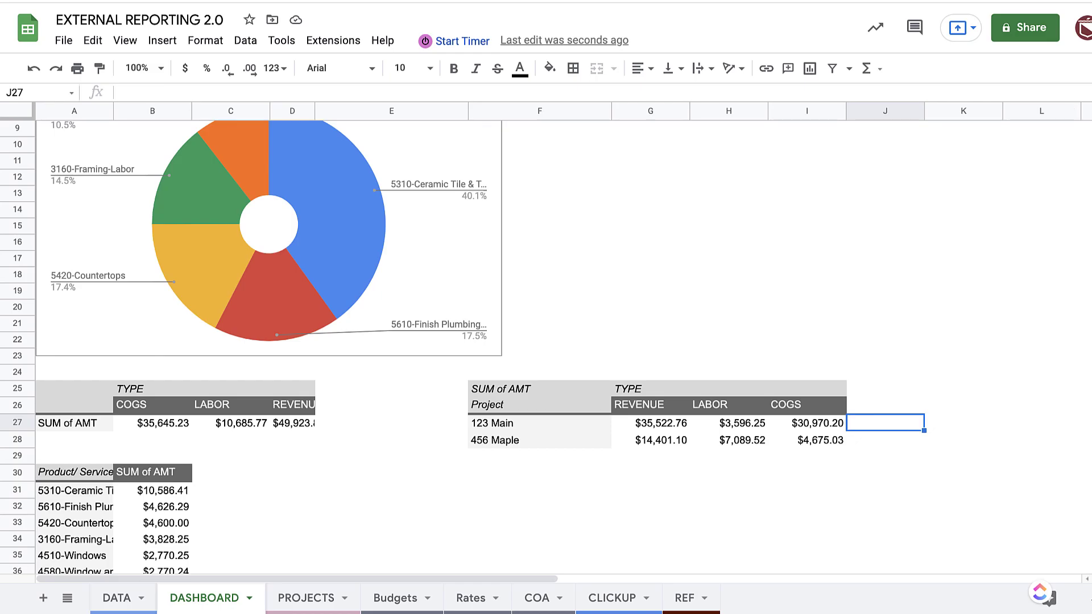
left_click(882, 410)
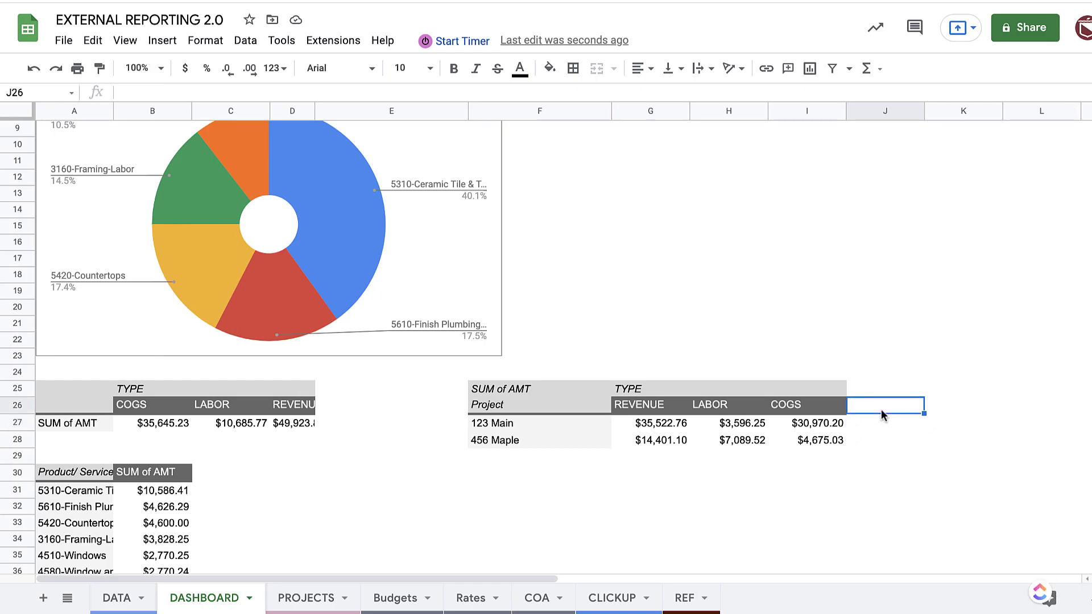
type("net")
type("NET PROFIT")
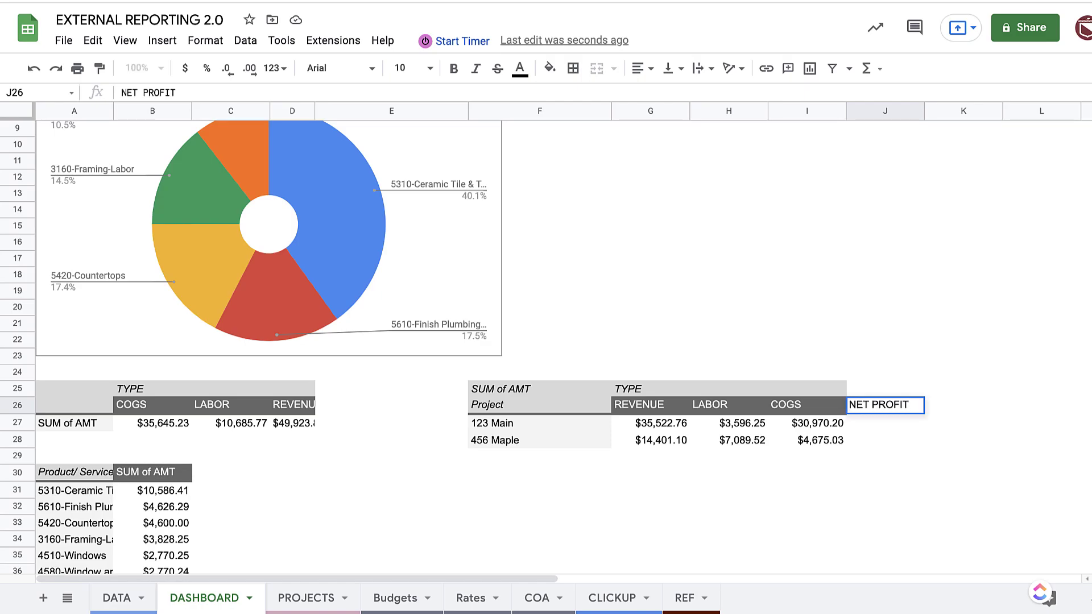
key("Return")
Step: Calculate the first project's net profit in J27 with the formula =G27-SUM(H27:I27)
type("=")
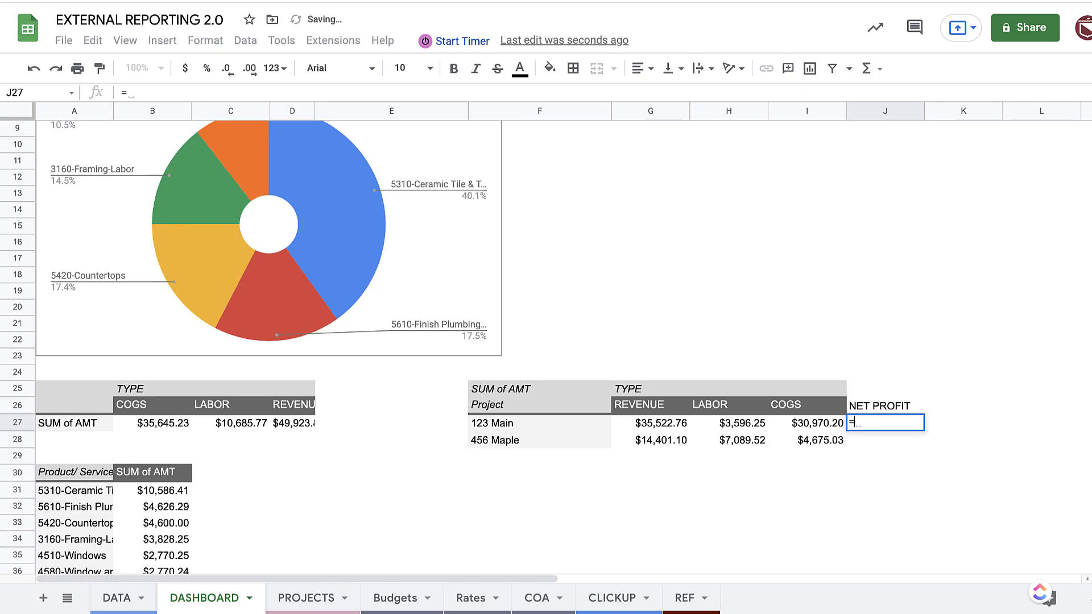
key("Left")
key("Left")
key("Left")
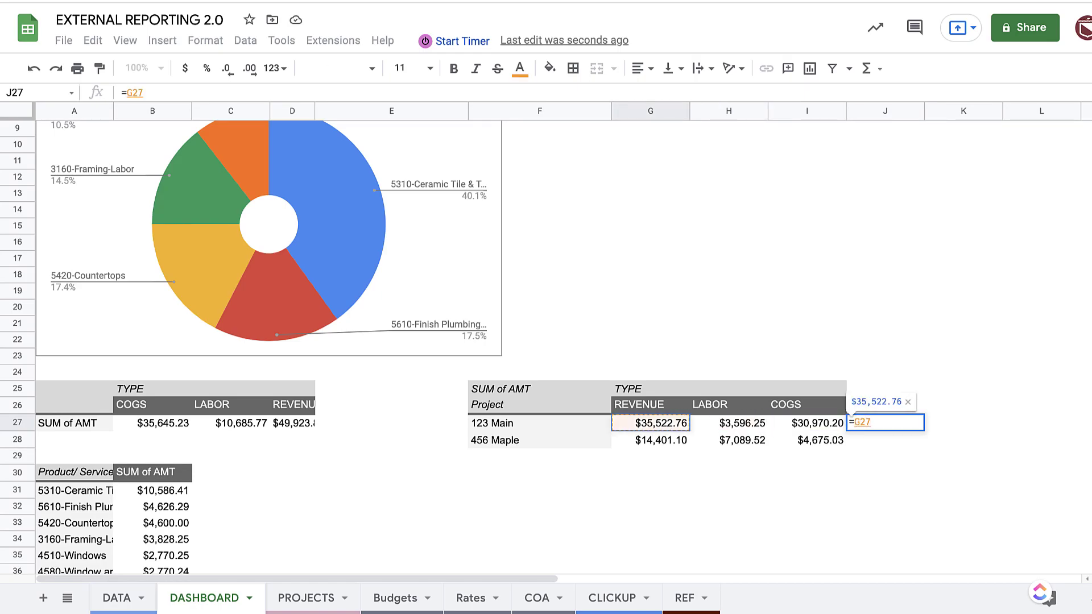
type("-SUM(")
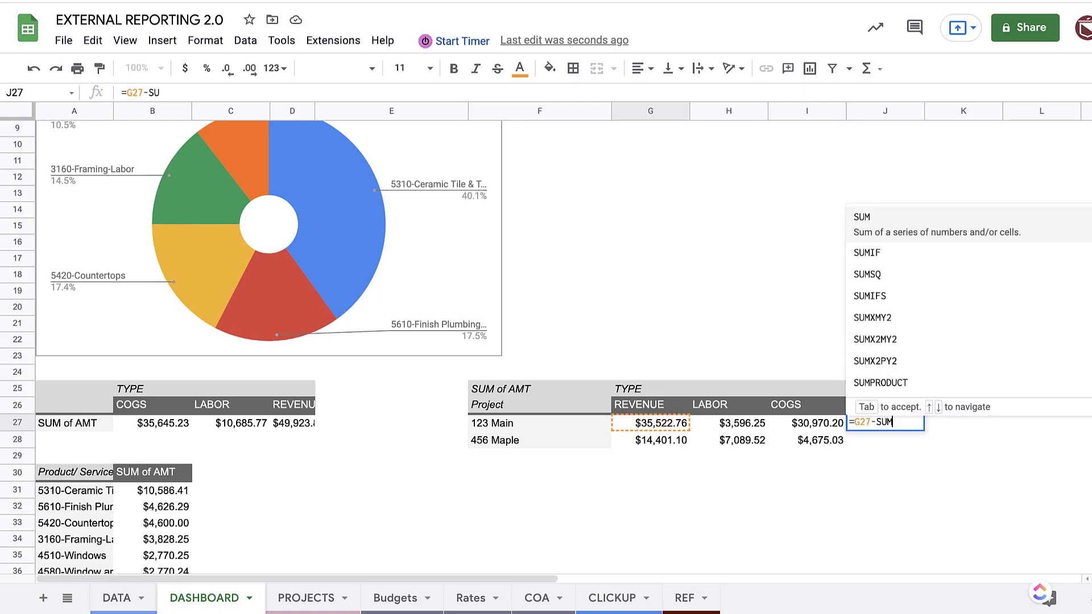
left_click_drag(710, 426, 809, 426)
key("Return")
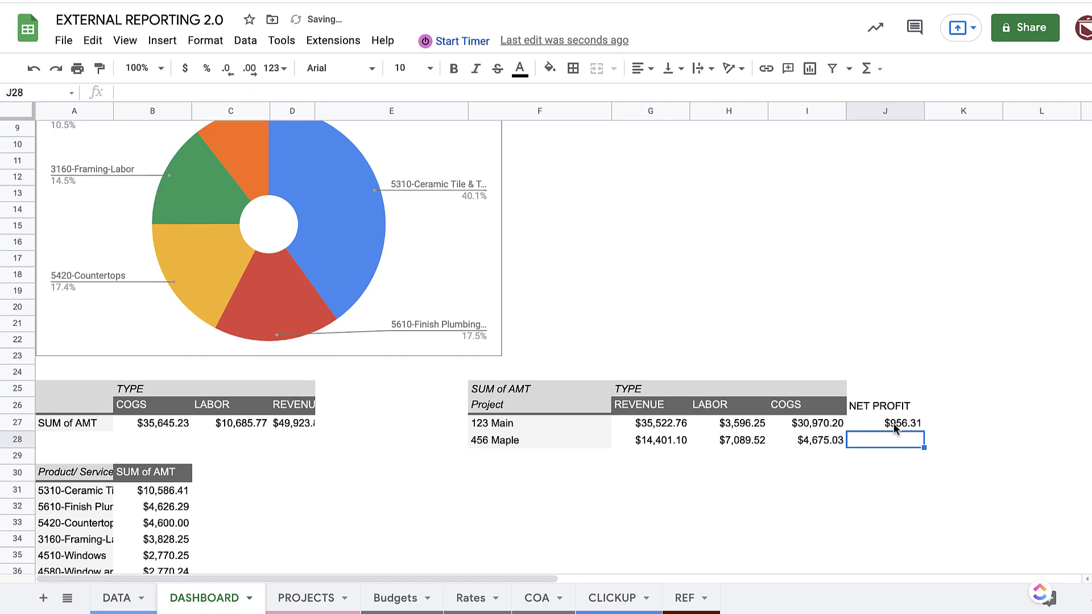
left_click(850, 422)
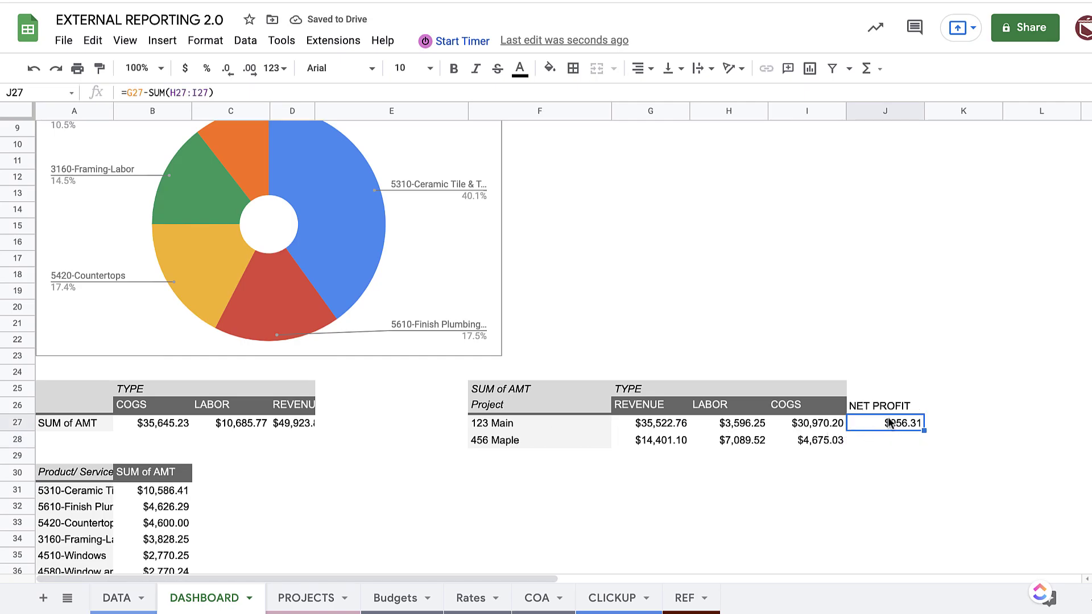
Step: Enter the heading PROFIT % in K26, beside the NET PROFIT heading
left_click(947, 406)
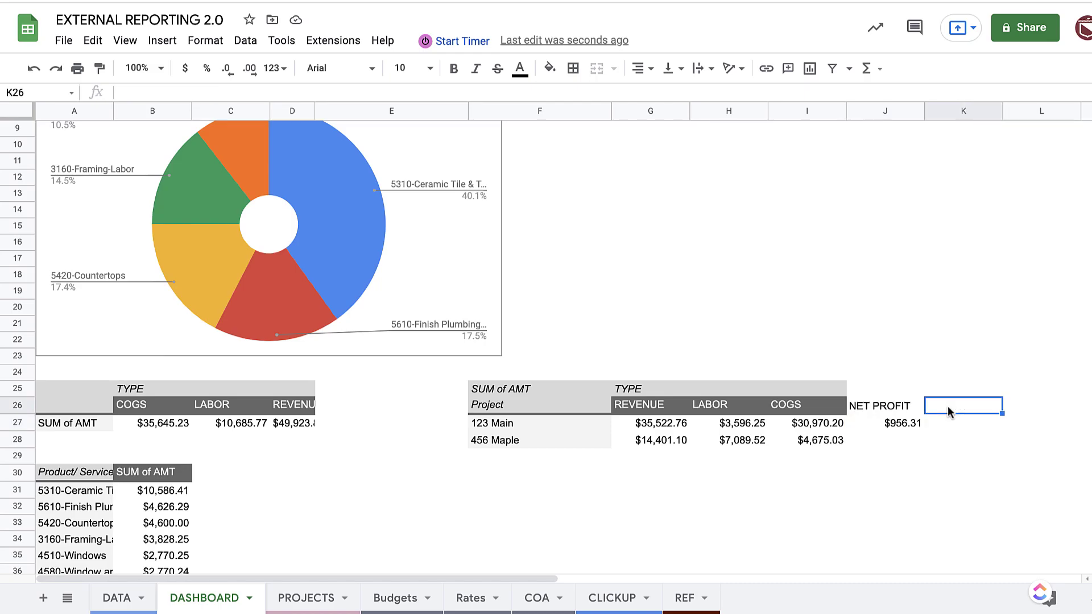
type("COG")
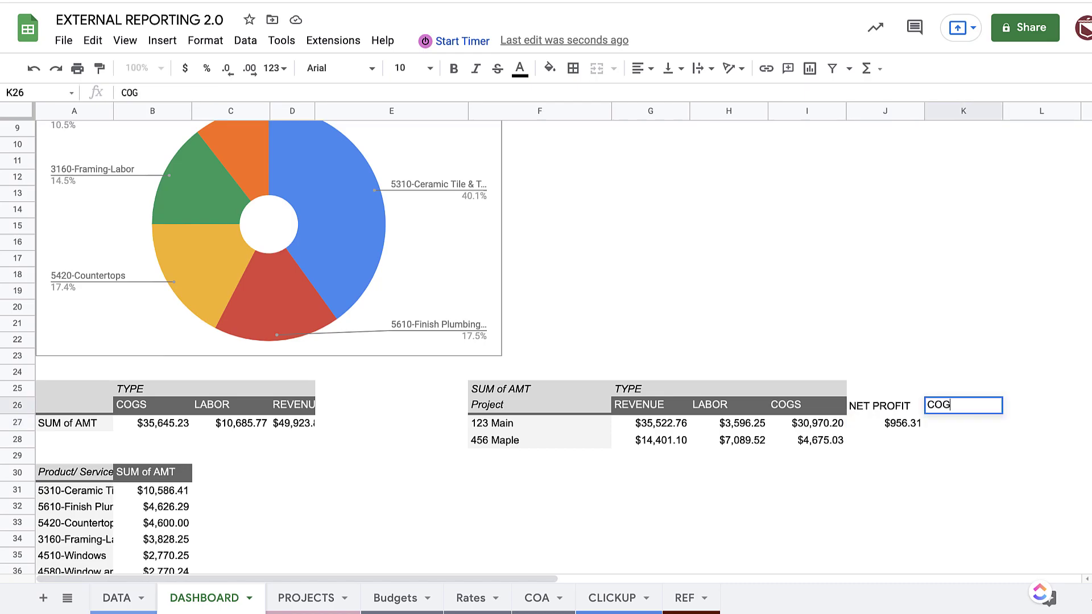
key("BackSpace")
key("BackSpace")
key("BackSpace")
type("PRO")
key("Return")
Step: Calculate the first project's profit percentage in K27 with the formula =J27/G27
type("=")
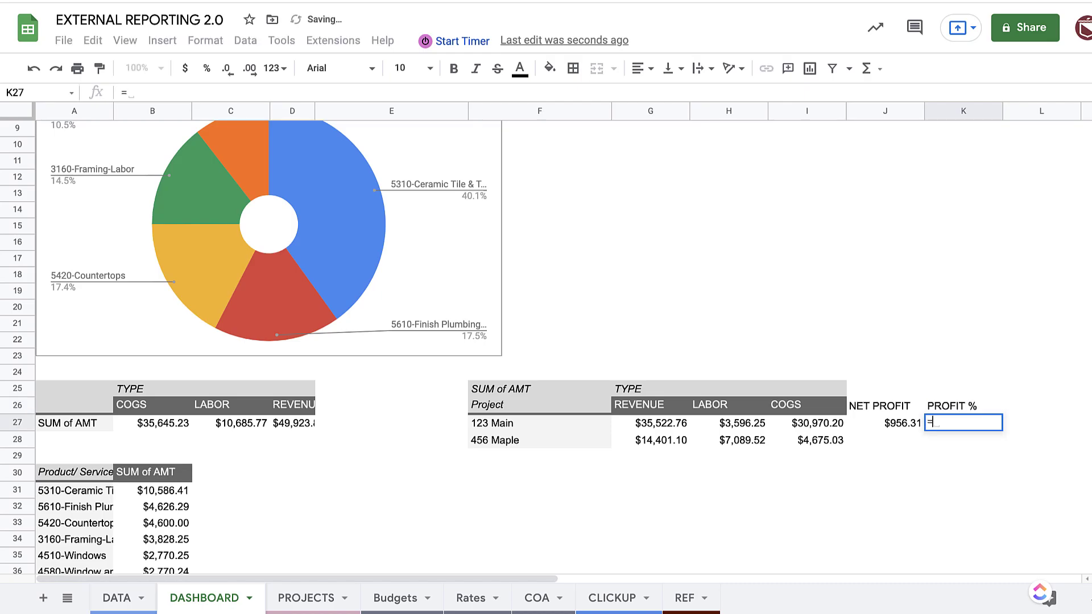
type("J27/G27")
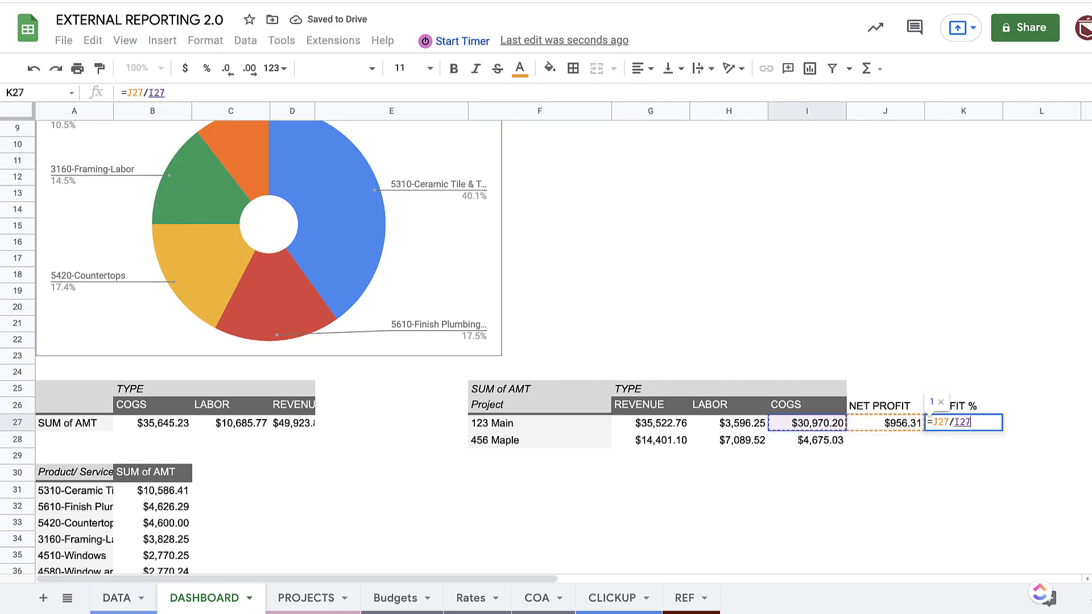
key("Return")
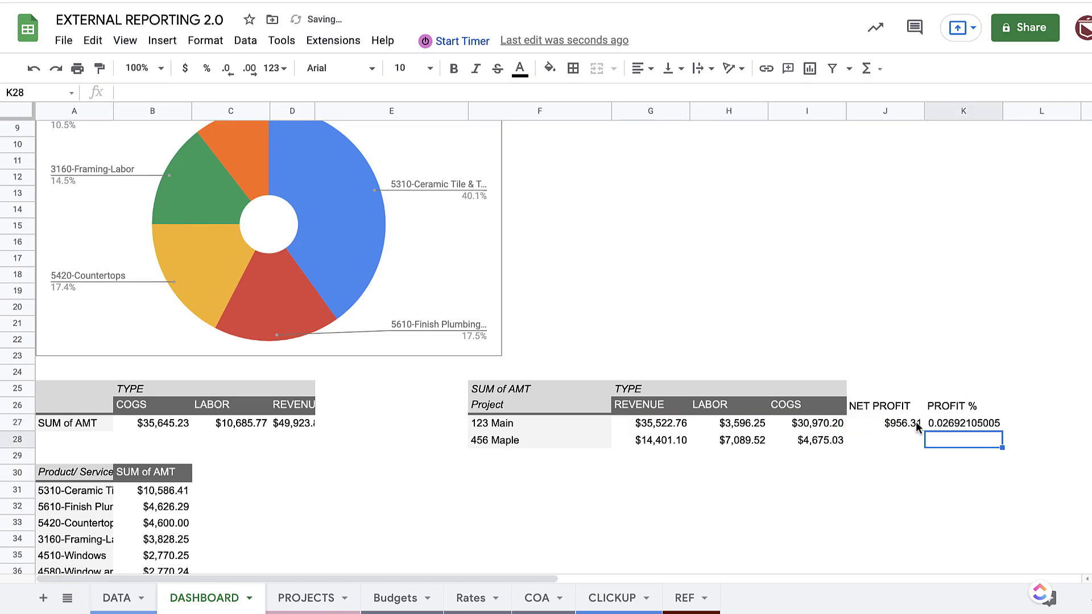
Step: Format K27 as a percentage with one decimal place and fill the J27:K27 formulas down to row 28
left_click(932, 425)
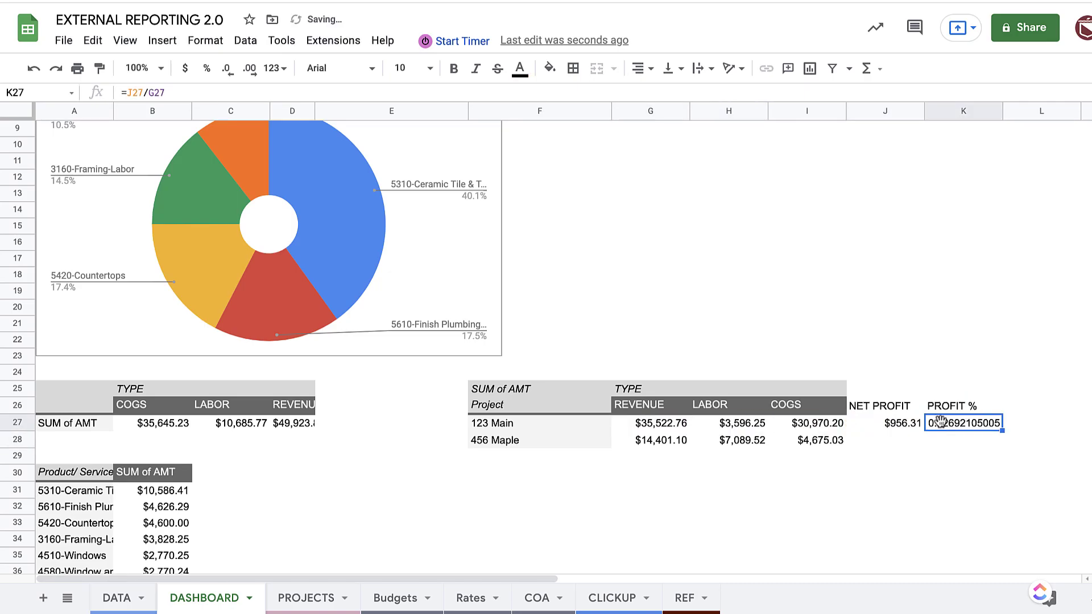
left_click(209, 69)
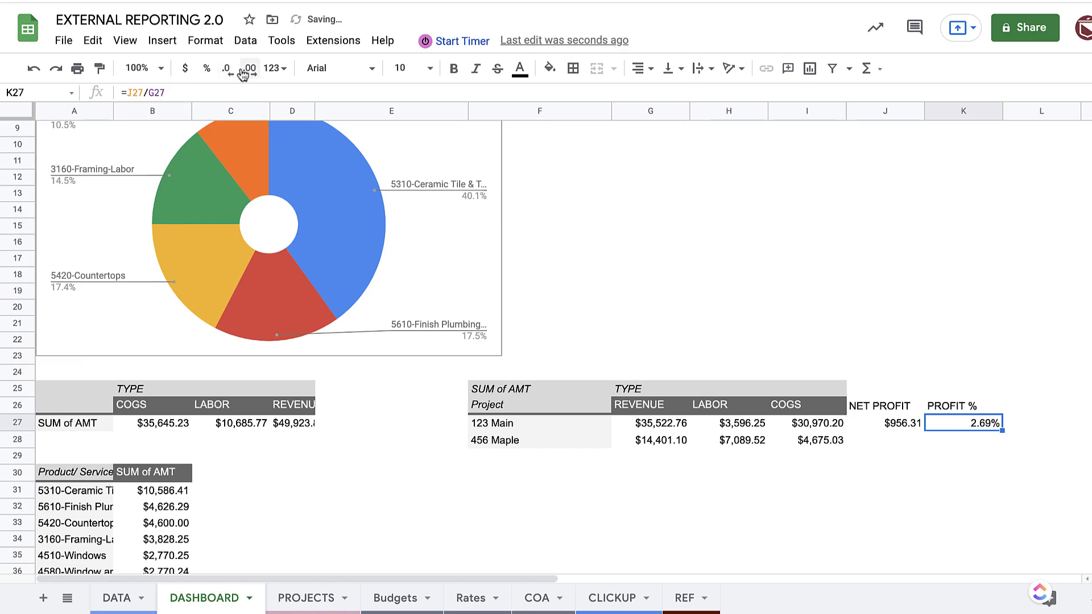
left_click(227, 69)
left_click_drag(894, 432, 992, 449)
Step: Select all values in the Project slicer and check the pivot tables and the summary figures
left_click(490, 424)
scroll(81, 282, "up", 3)
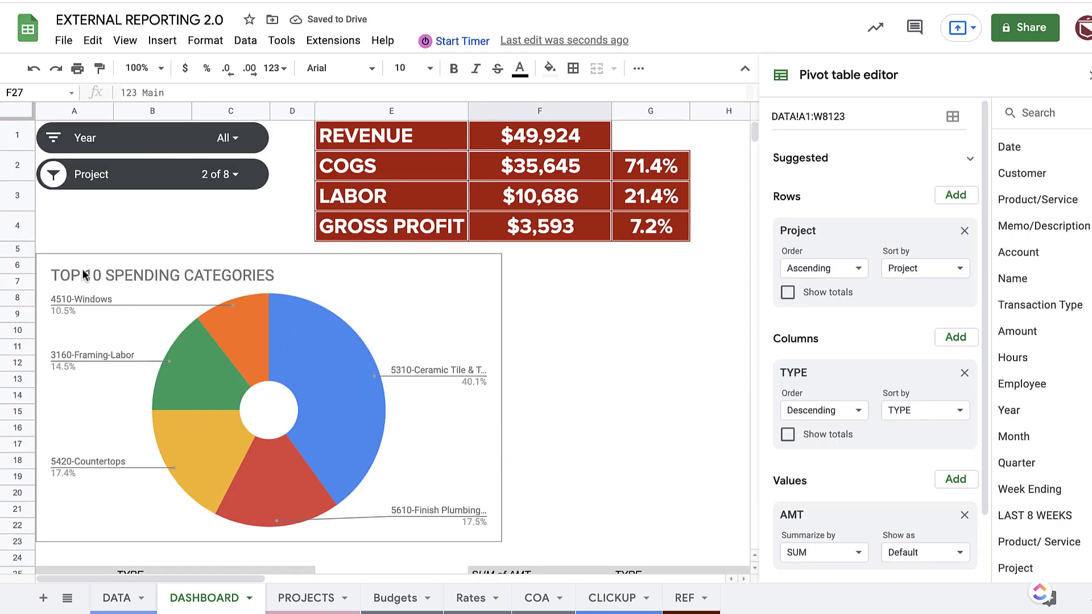
left_click(54, 174)
left_click(74, 237)
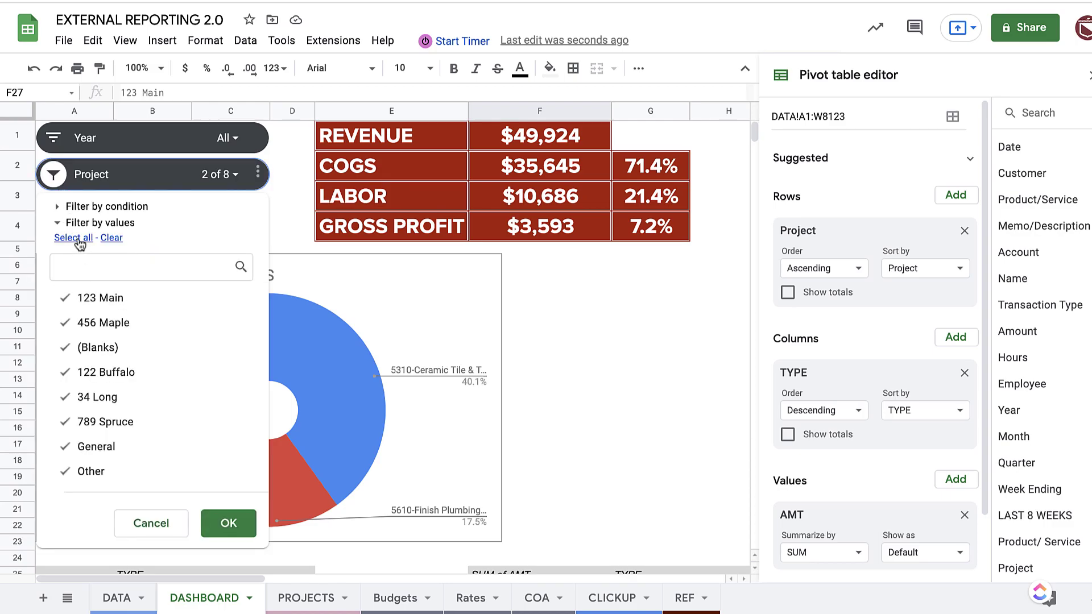
left_click(226, 526)
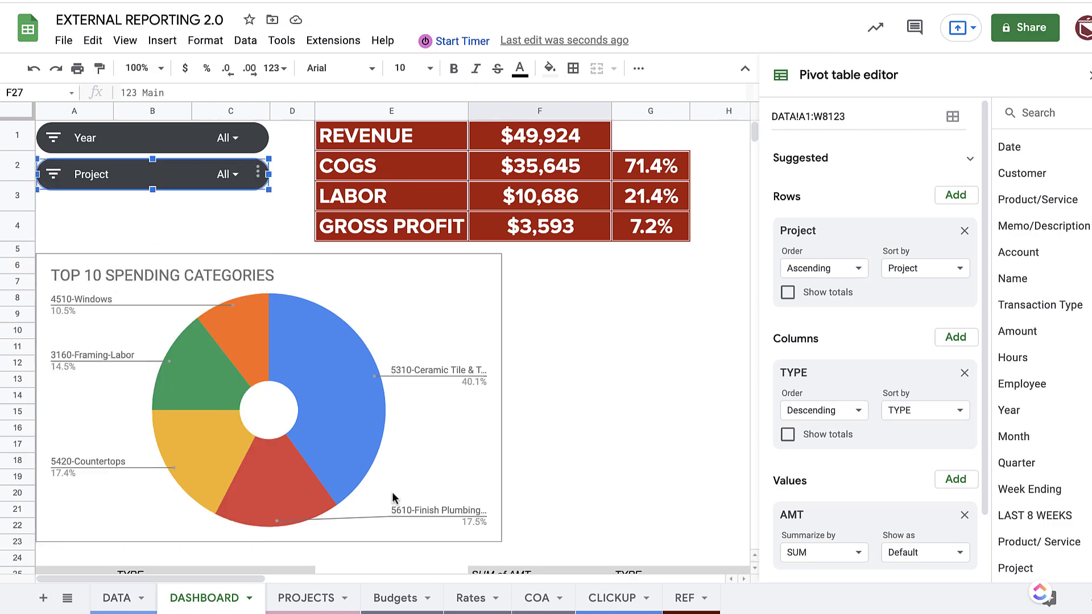
scroll(392, 491, "down", 4)
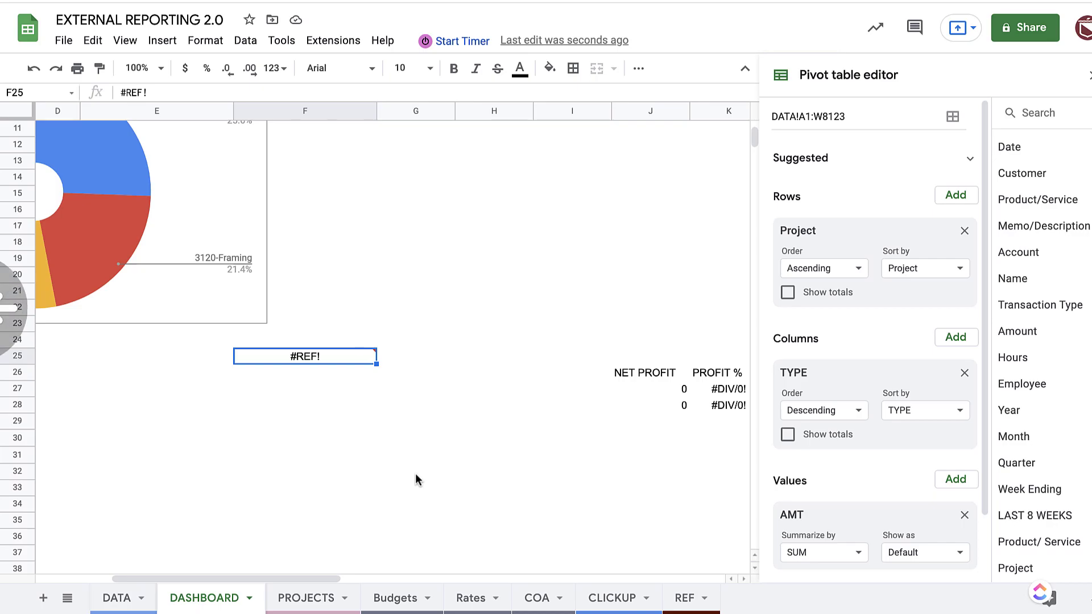
left_click_drag(277, 574, 201, 575)
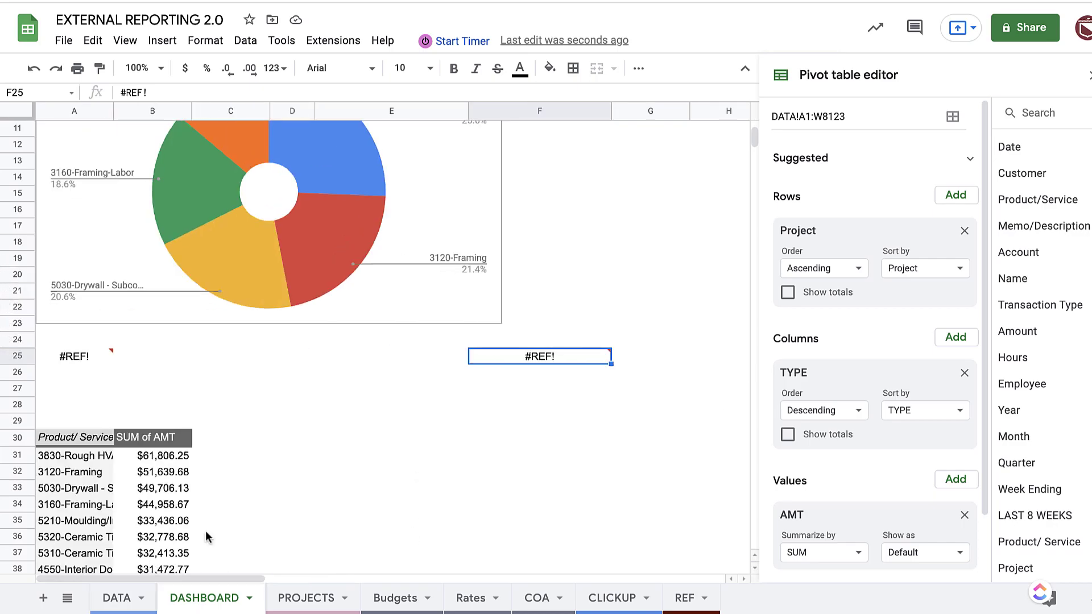
scroll(284, 451, "up", 4)
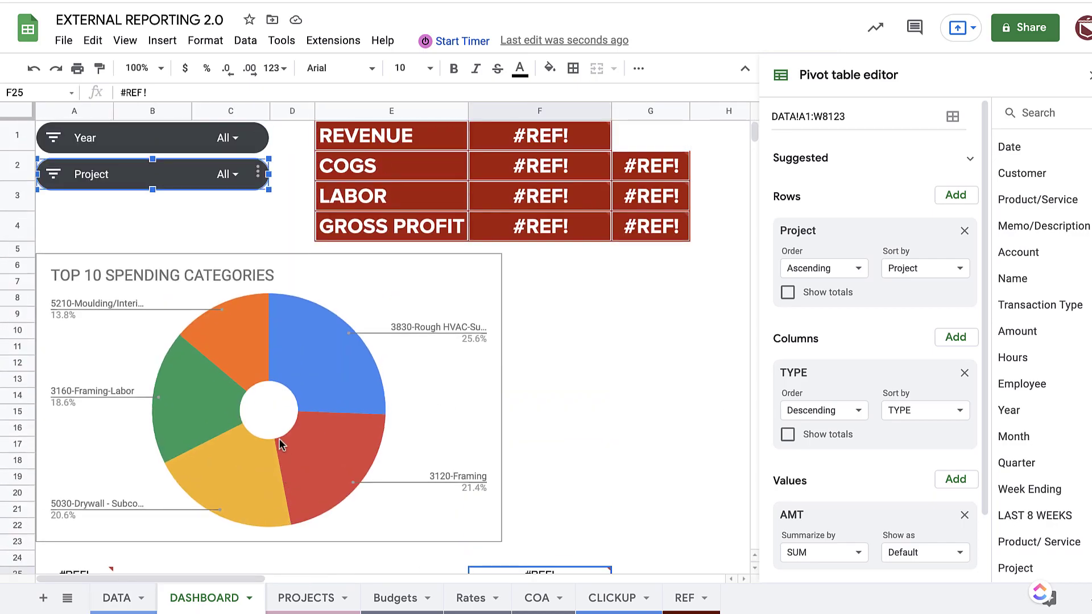
Step: Exclude (Blanks), General and Other from the Project slicer, keeping the five named projects
left_click(49, 179)
left_click(86, 298)
left_click(91, 471)
left_click(101, 450)
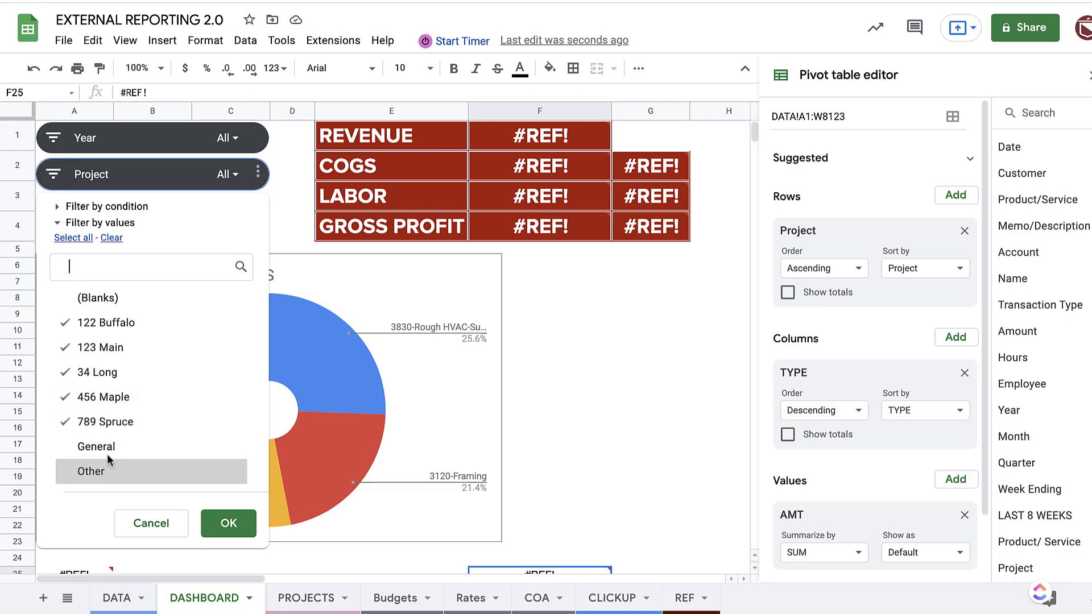
left_click(222, 520)
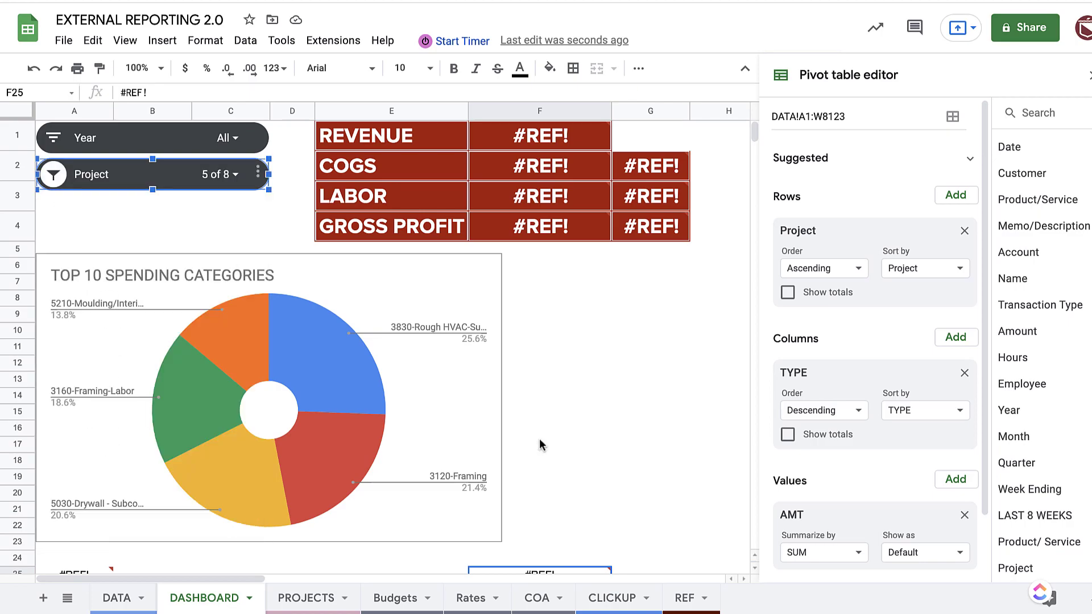
scroll(541, 445, "down", 5)
scroll(540, 444, "right", 3)
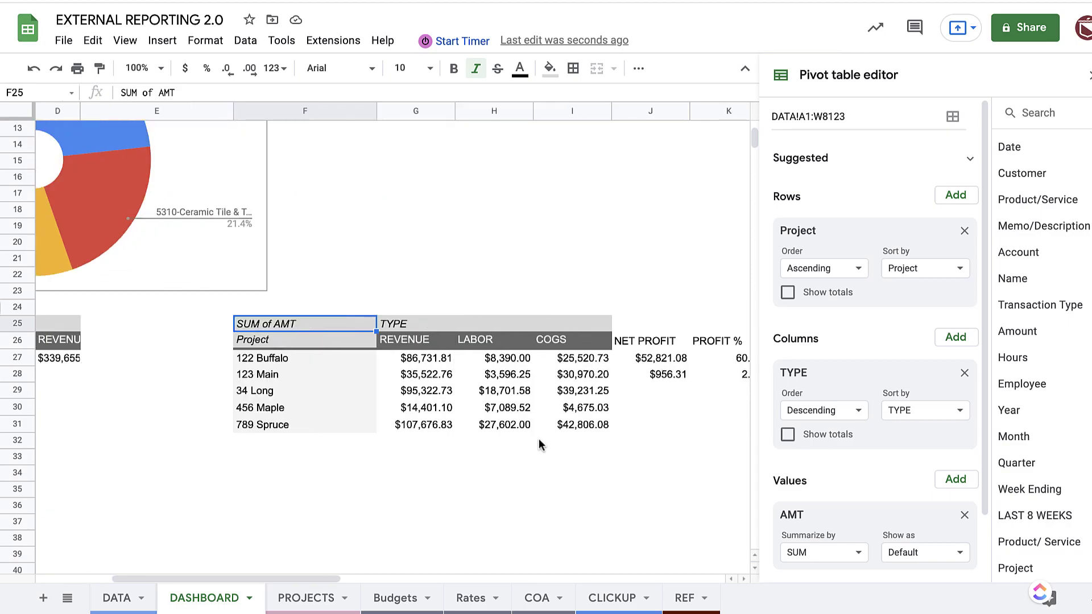
Step: Fill the NET PROFIT and PROFIT % formulas from row 27 down to row 37
scroll(540, 444, "right", 1)
left_click_drag(638, 398, 701, 425)
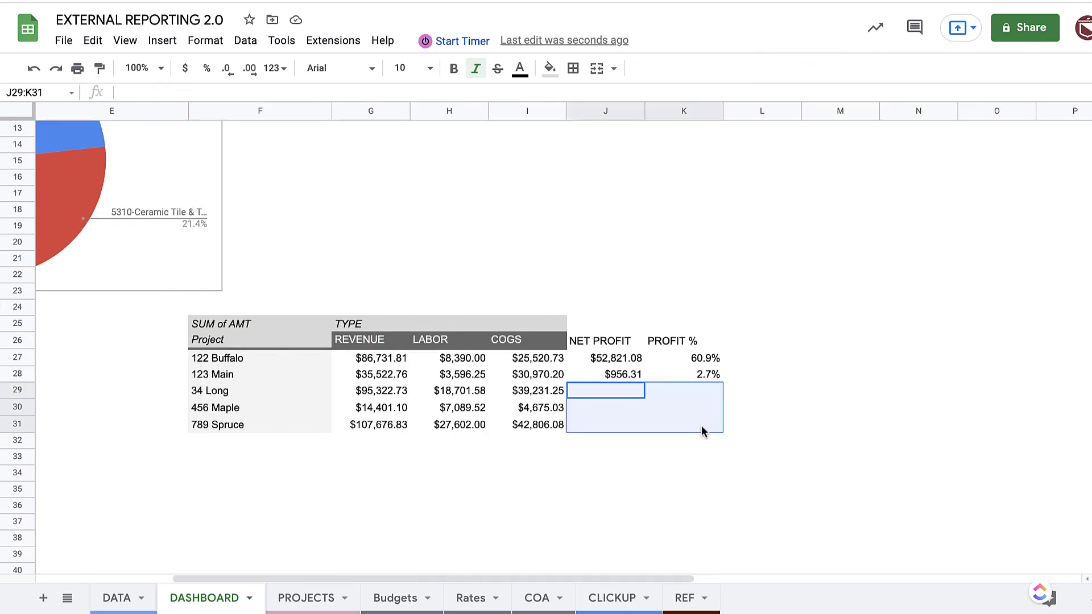
left_click_drag(628, 358, 715, 432)
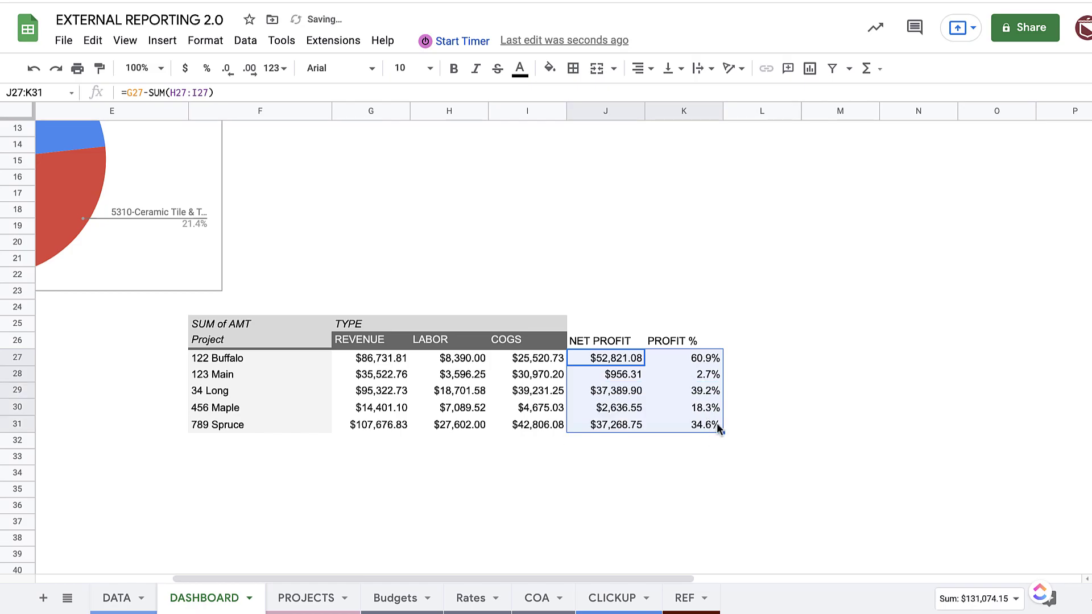
left_click_drag(722, 432, 713, 524)
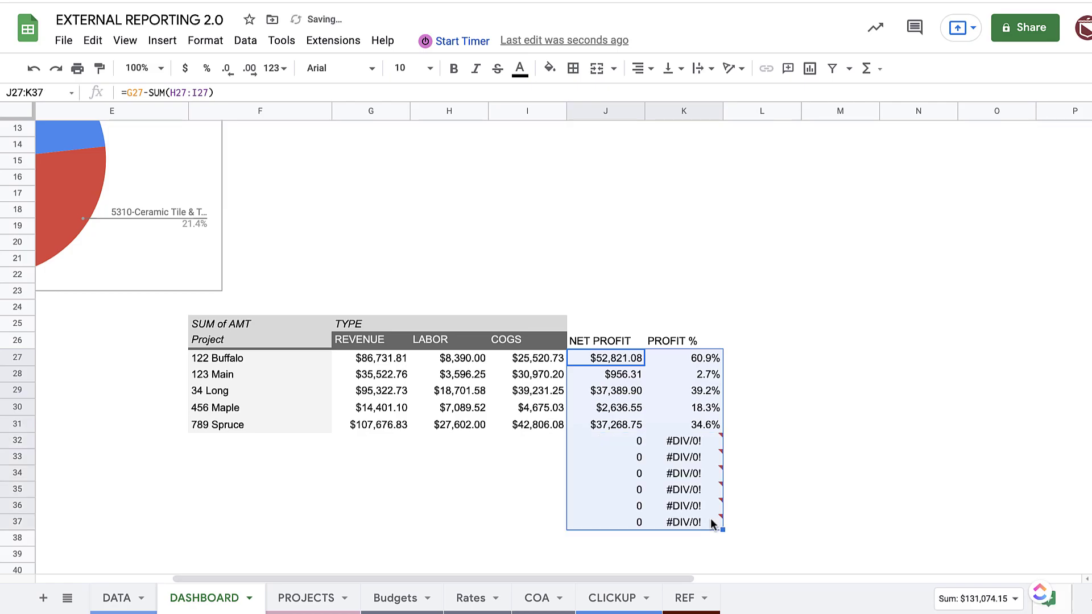
Step: Clear the filled formulas from J28:K37, keeping only those in row 27
left_click(606, 364)
left_click(623, 382)
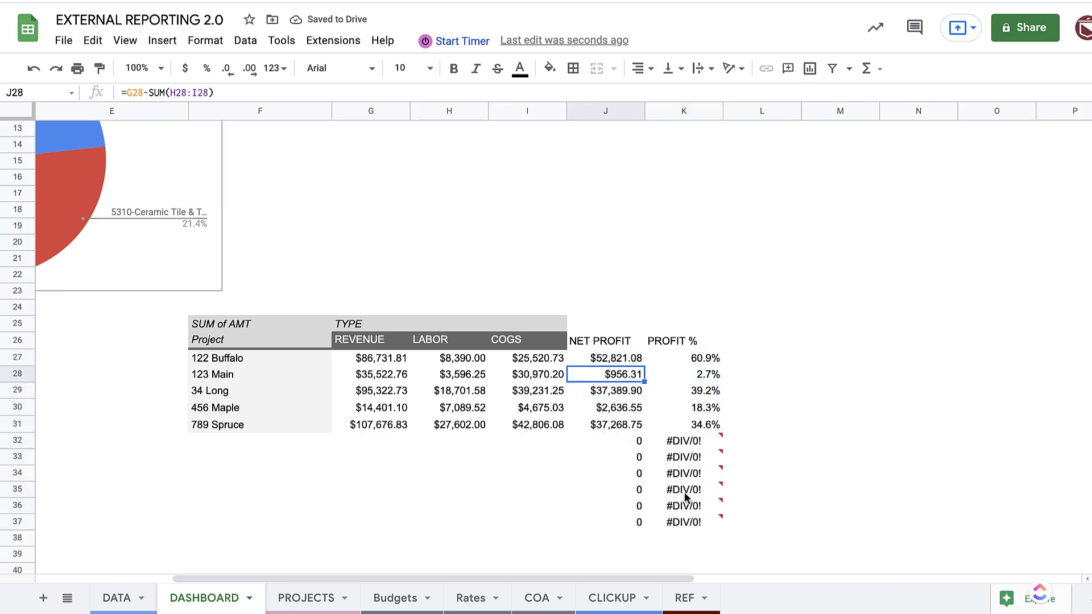
left_click(700, 528, "shift")
key("Delete")
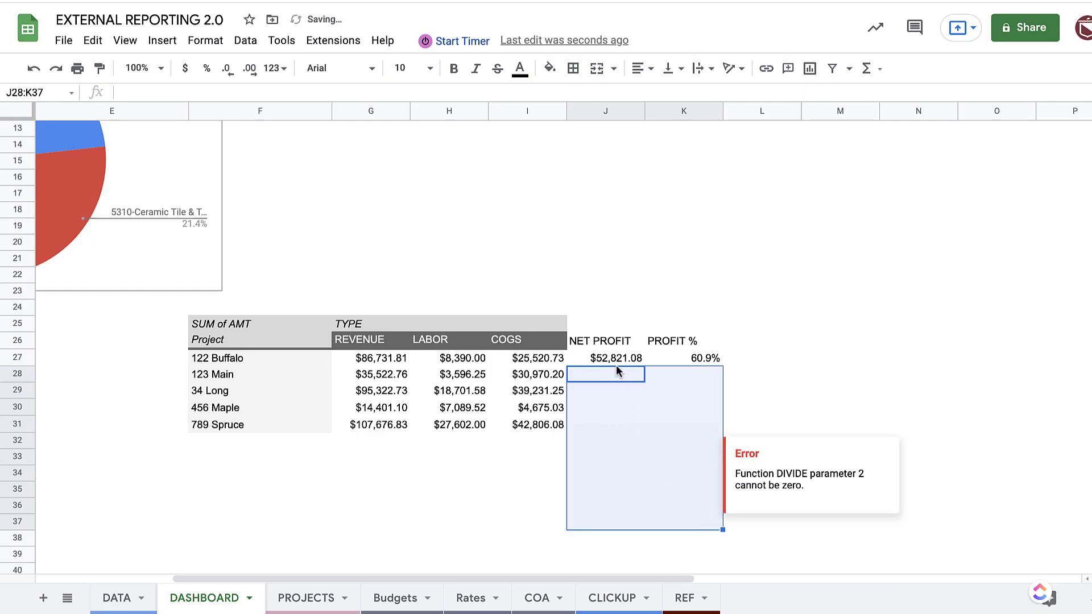
Step: Wrap the NET PROFIT formula in J27 with a blank check, making it =IF(G27="","",G27-SUM(H27:I27))
left_click(620, 361)
left_click(126, 92)
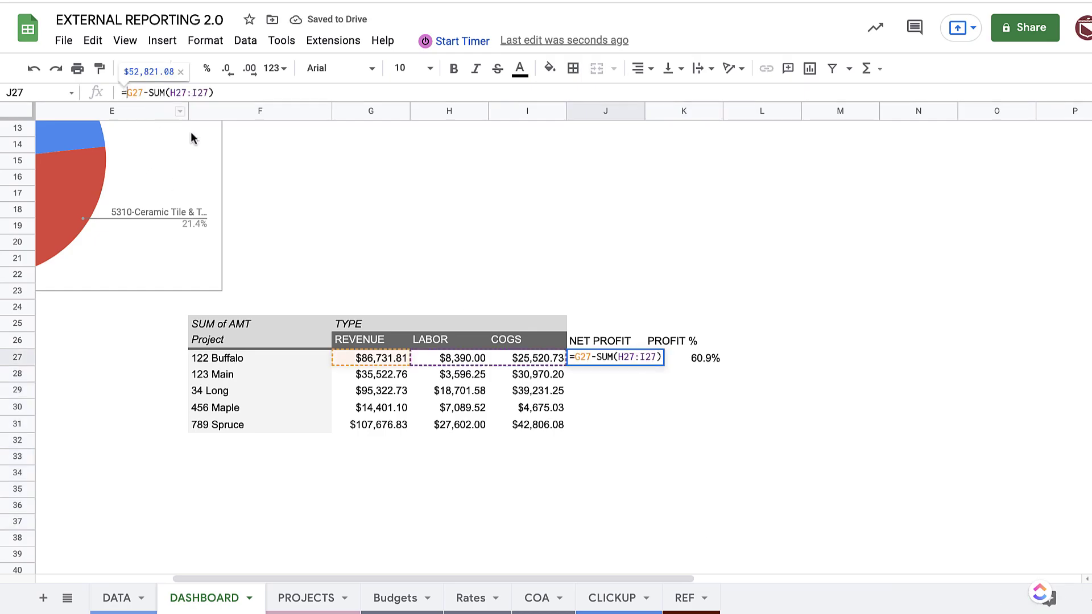
type("IF(")
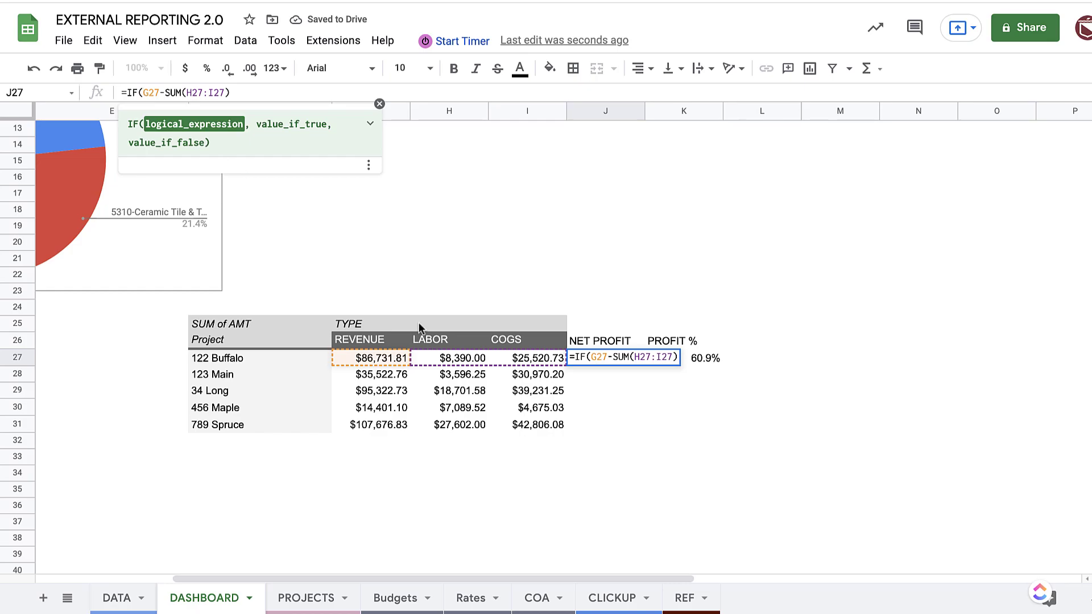
left_click(379, 359)
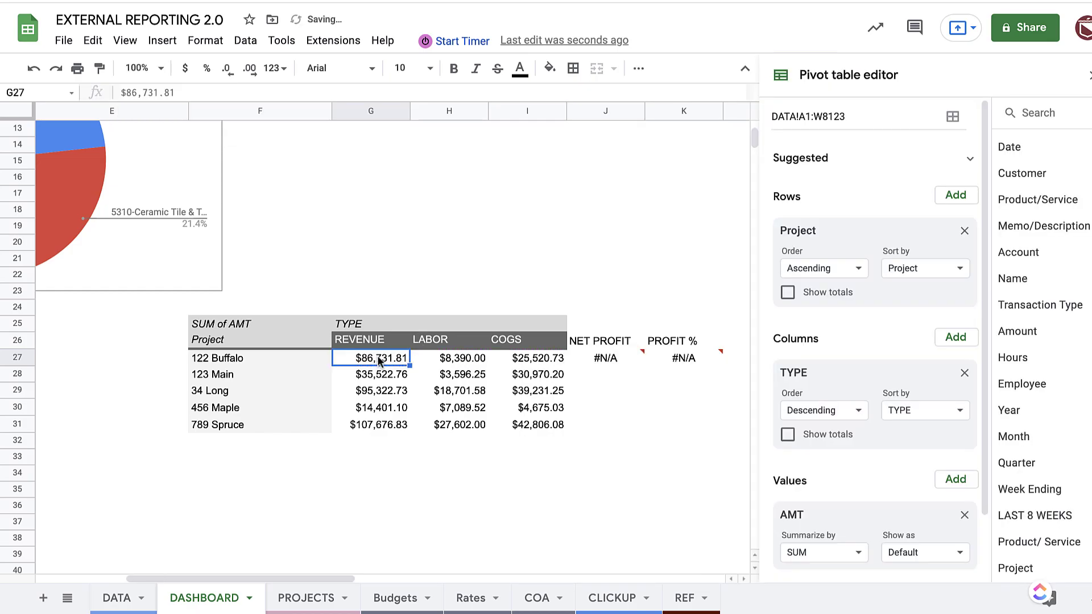
left_click(601, 360)
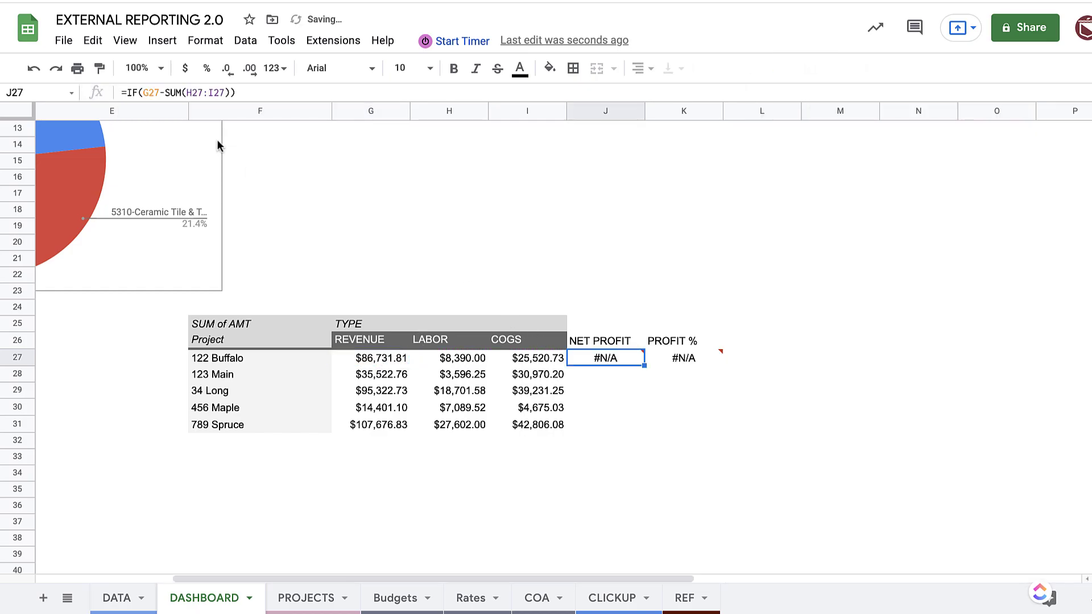
left_click(139, 93)
type("(")
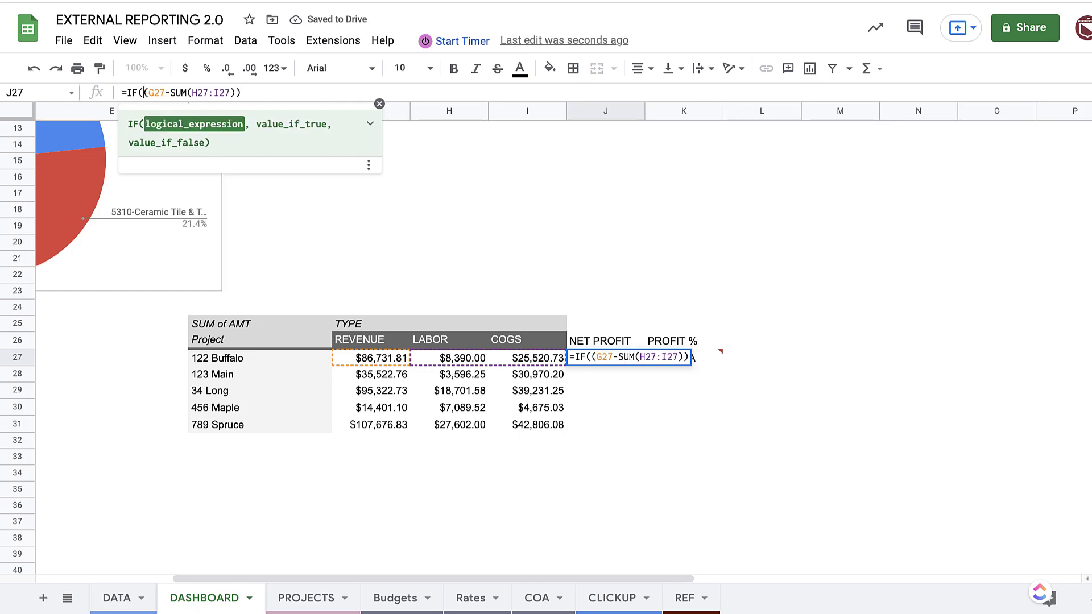
left_click(367, 358)
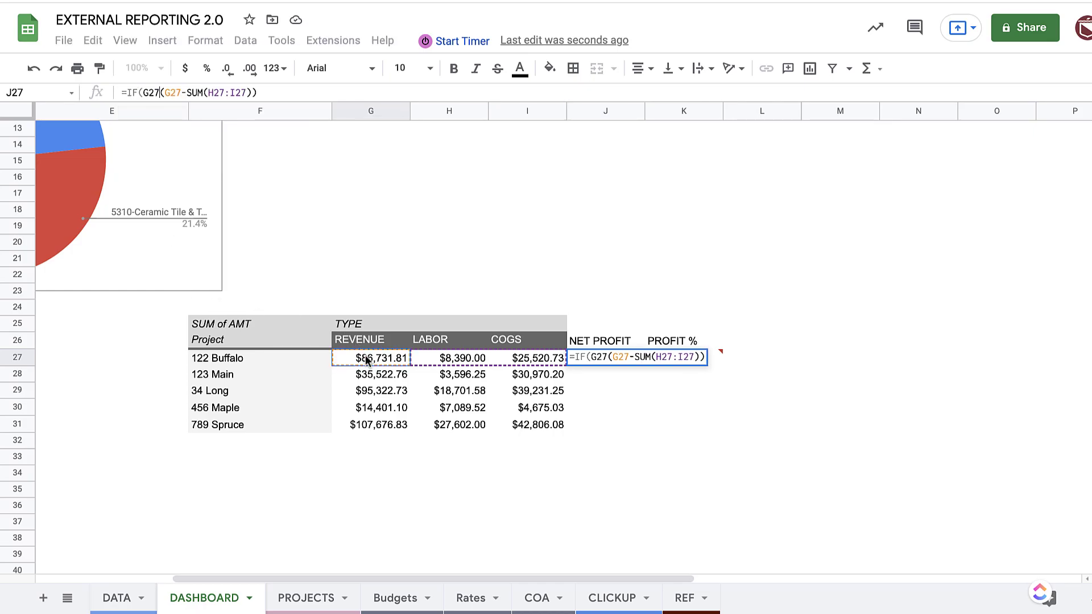
type("=\"\",\"\",")
key("Delete")
key("Return")
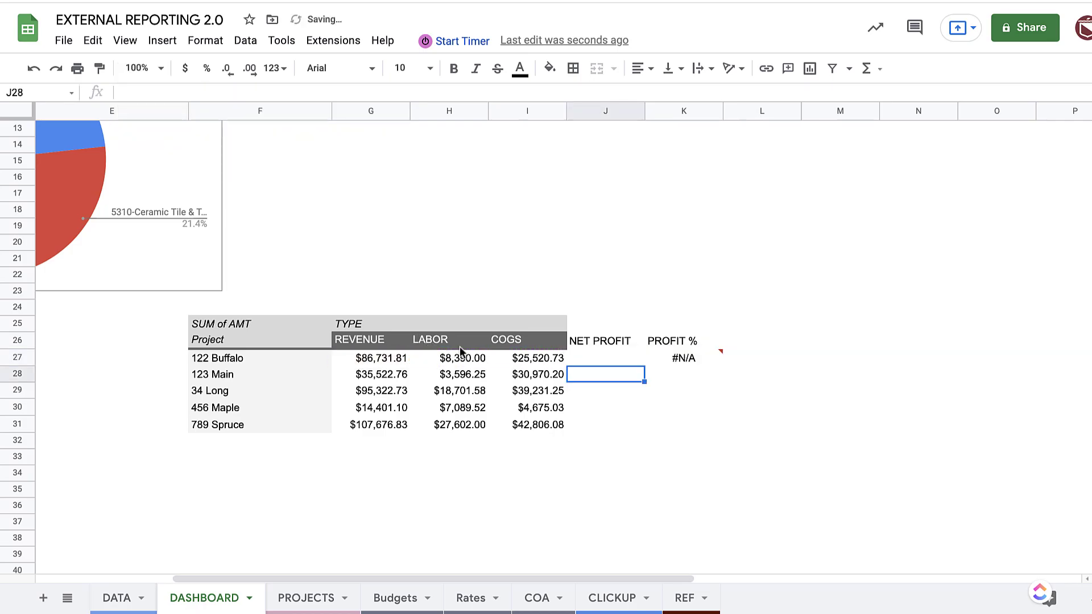
left_click(615, 358)
Step: Wrap the PROFIT % formula in K27 with a blank-revenue check, making it =IF(G27="","",J27/G27)
left_click(697, 360)
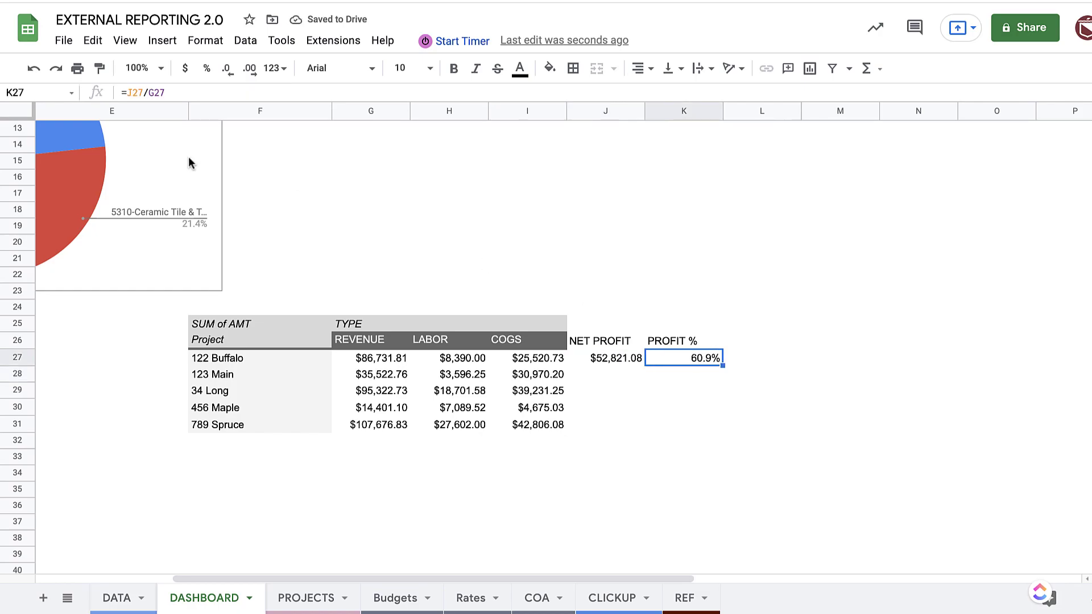
left_click(127, 92)
type("IF(")
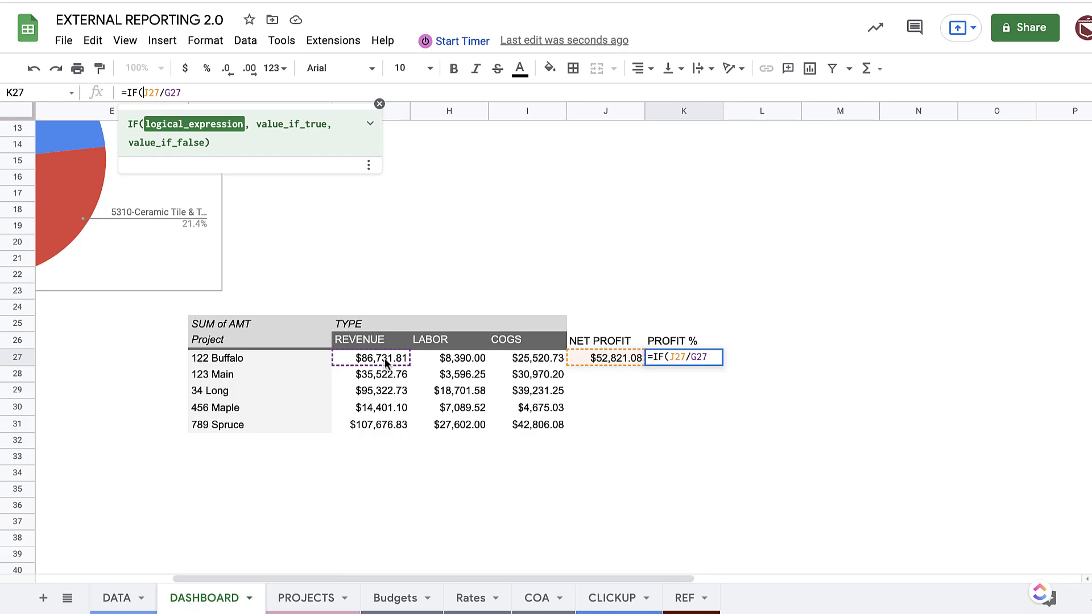
left_click(386, 362)
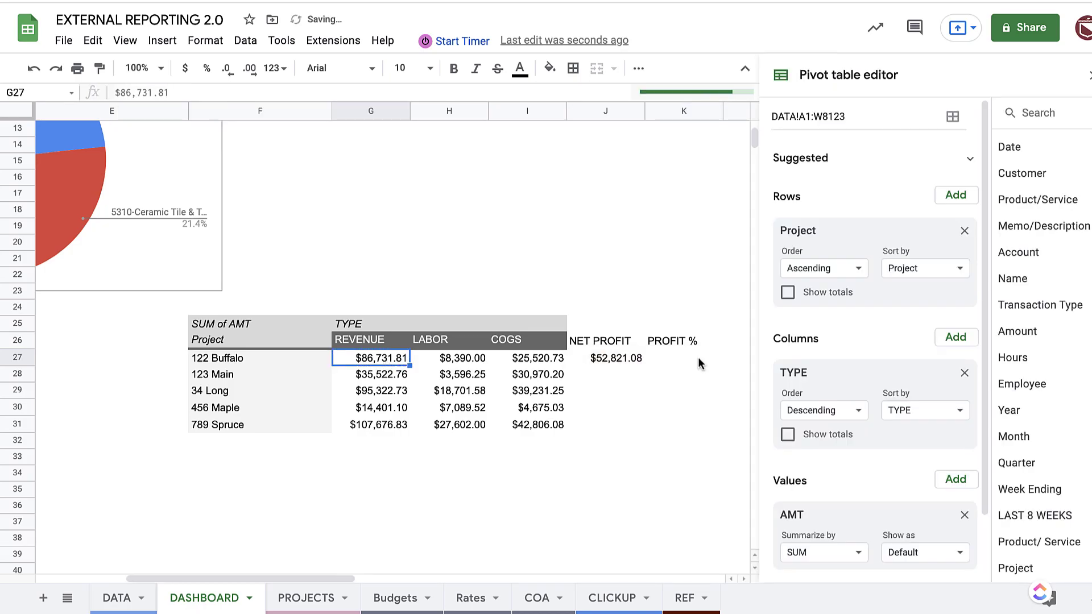
left_click(693, 361)
left_click(144, 94)
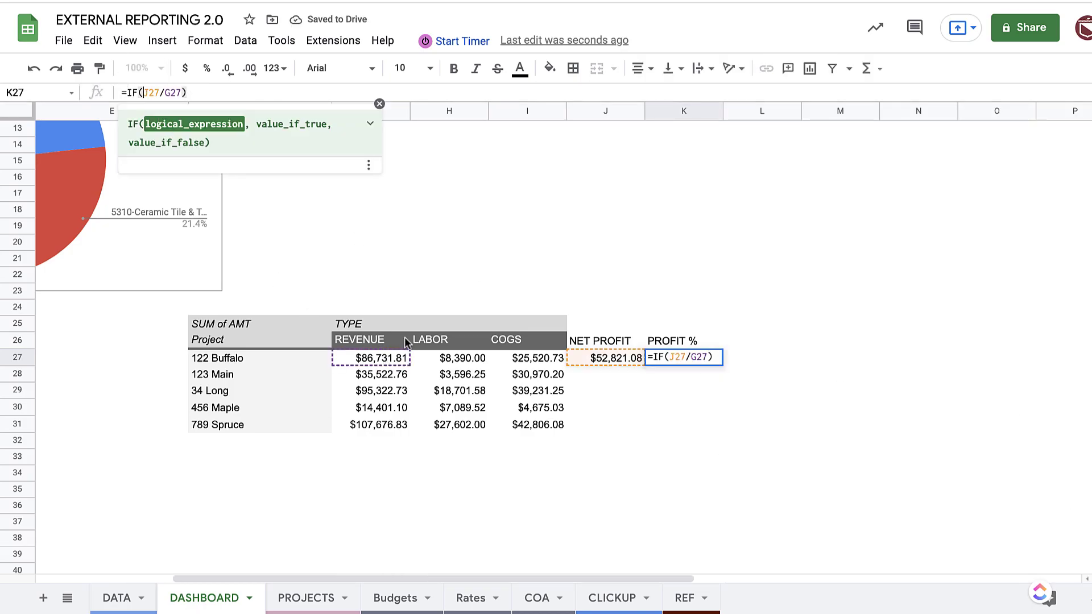
left_click(396, 359)
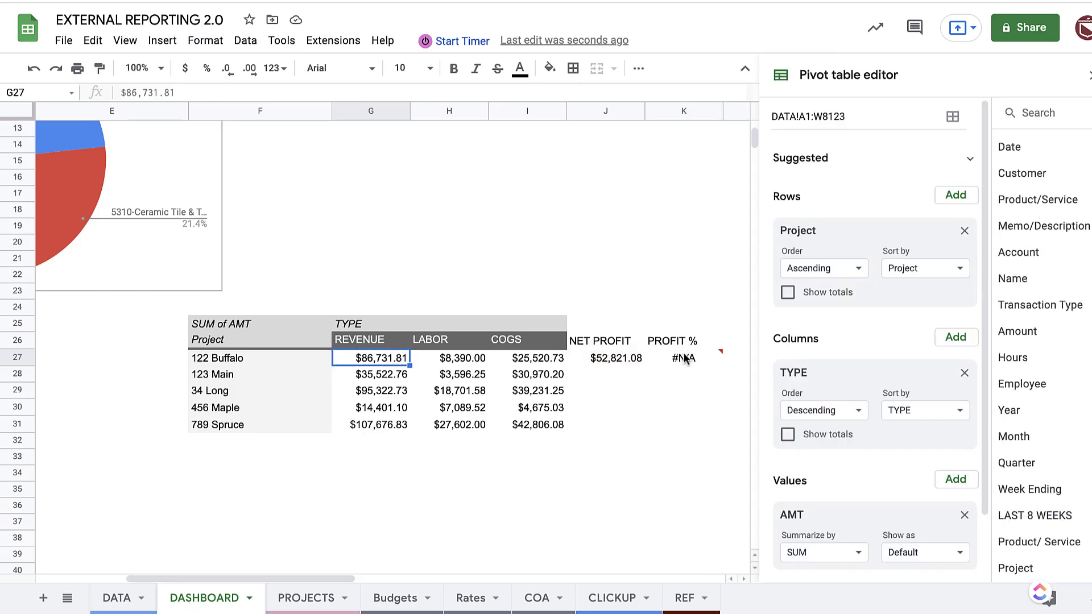
left_click(697, 363)
left_click(135, 94)
type("((J27/G27")
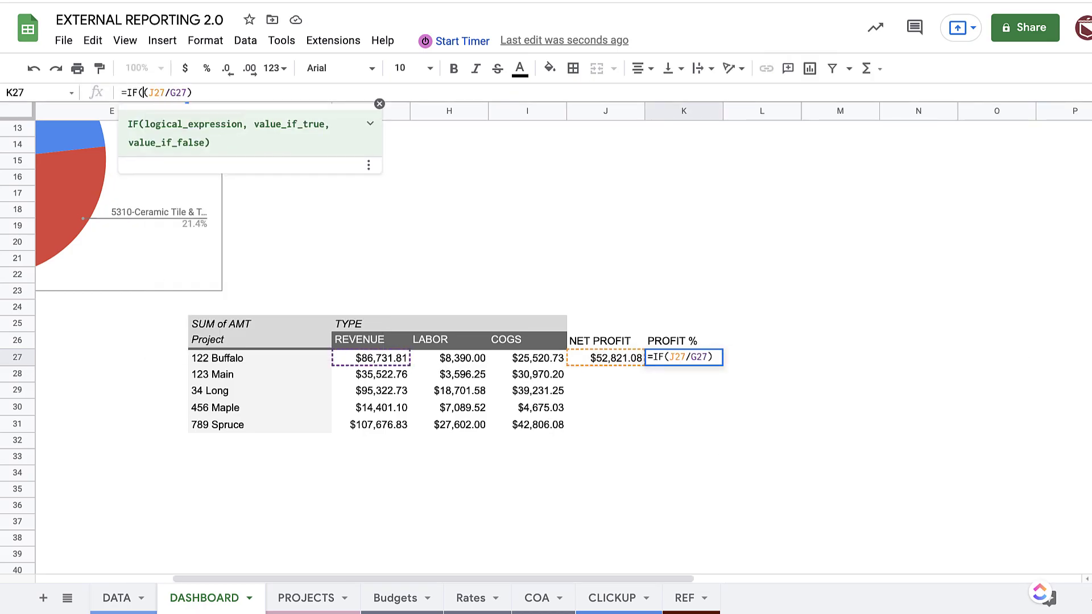
left_click(361, 357)
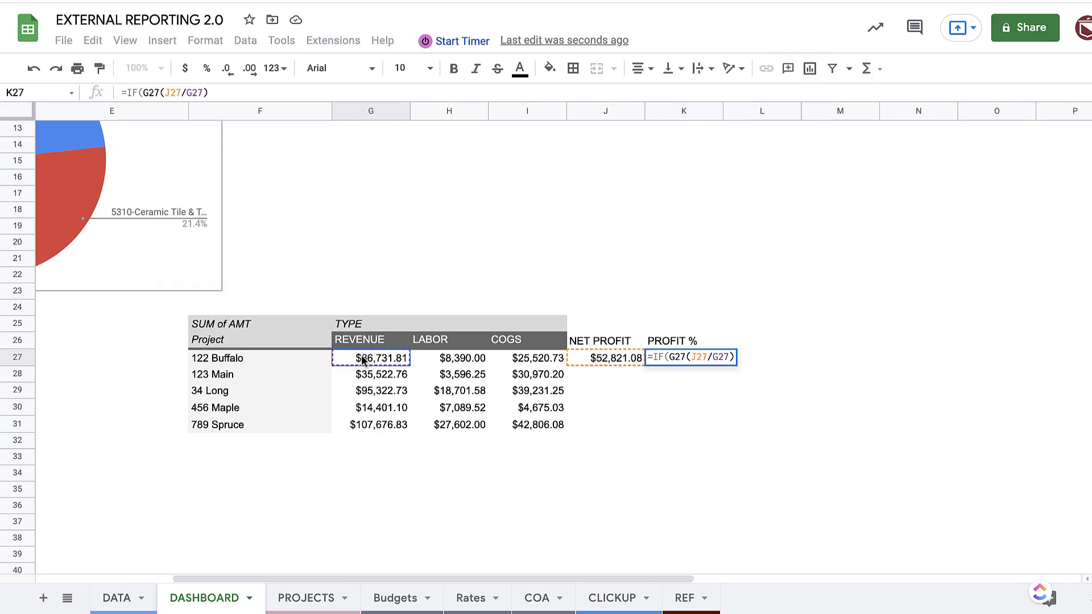
type("=\"\",\"\"")
key("Delete")
type(",")
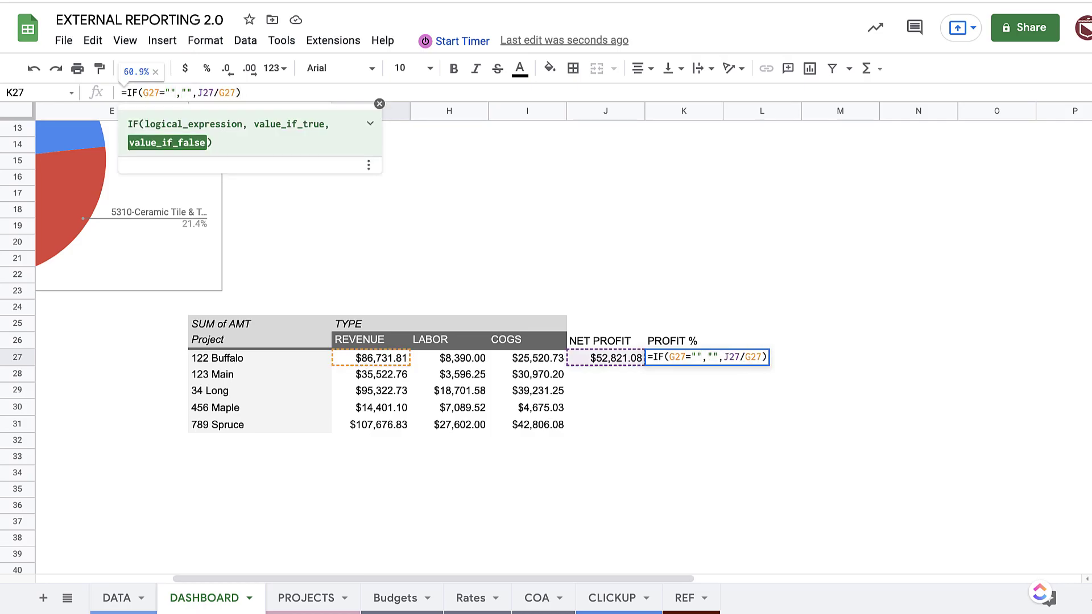
key("Return")
Step: Fill the NET PROFIT and PROFIT % formulas from row 27 down to row 54
left_click_drag(623, 360, 701, 541)
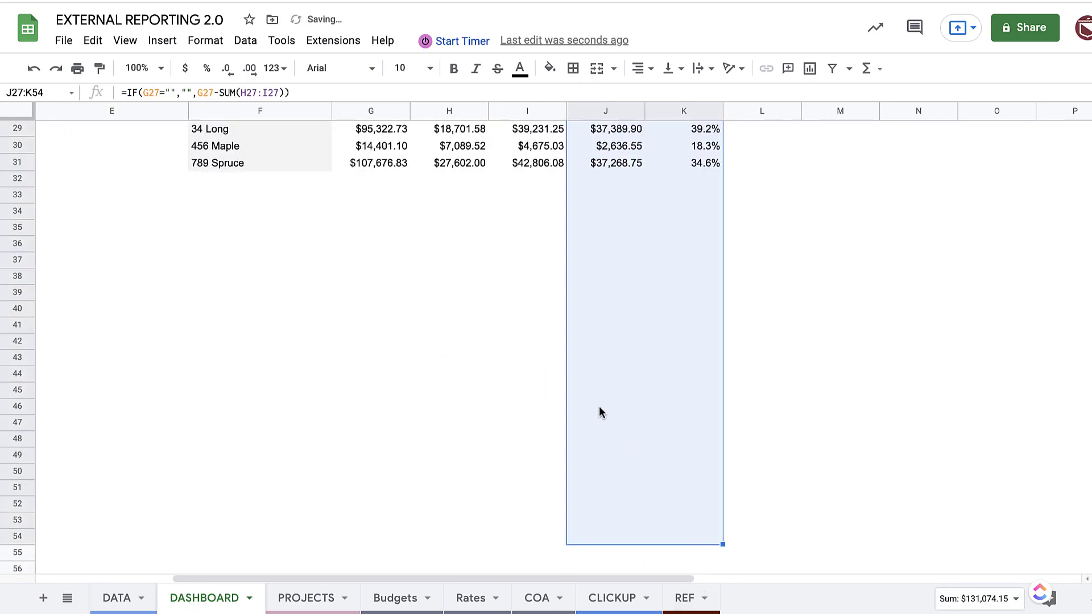
scroll(600, 406, "up", 6)
scroll(602, 405, "down", 2)
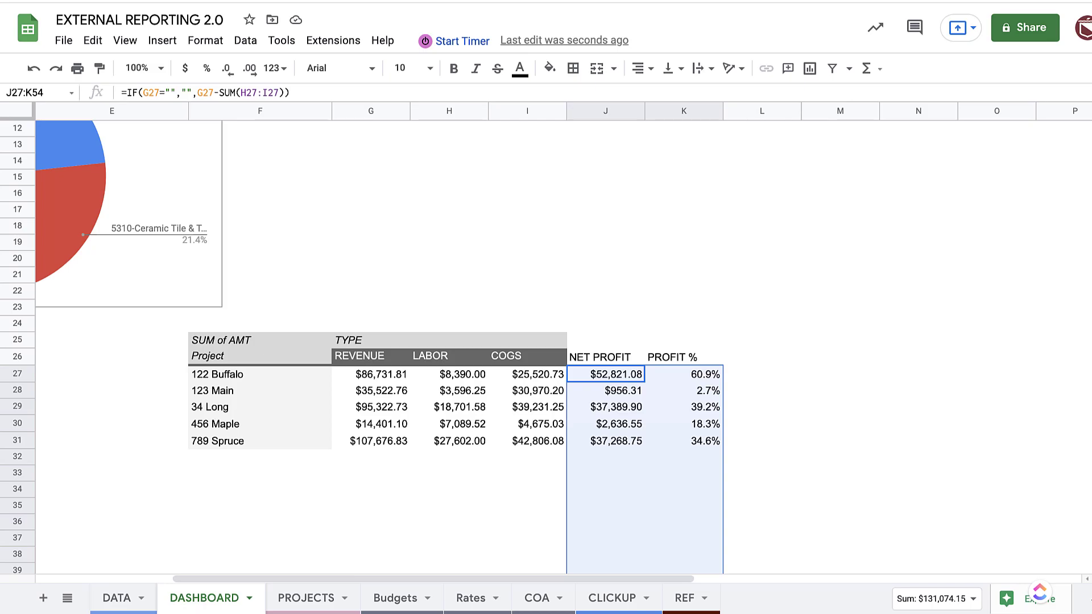
Step: Insert a chart from range F26:K57, covering the project table with its NET PROFIT and PROFIT % columns and spare rows below
left_click(222, 359)
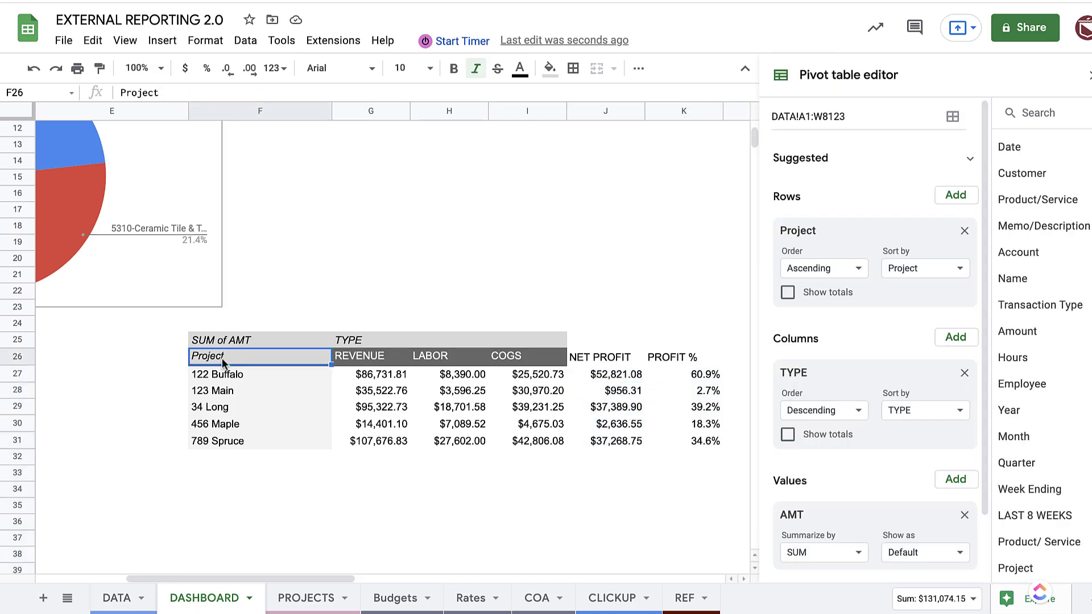
scroll(313, 421, "down", 6)
left_click(688, 486, "shift")
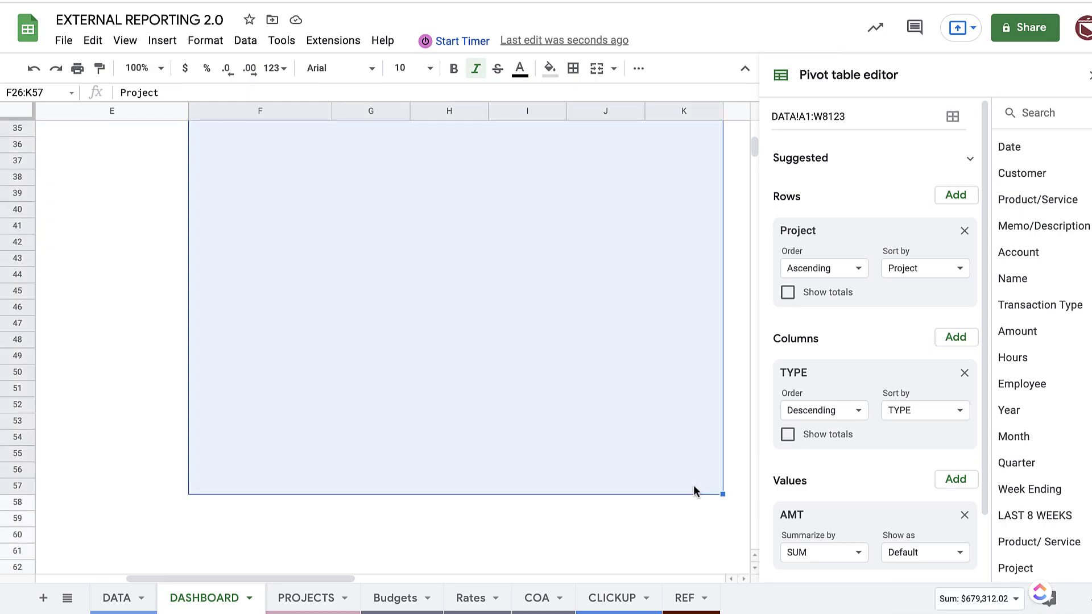
scroll(677, 484, "up", 3)
scroll(667, 481, "up", 3)
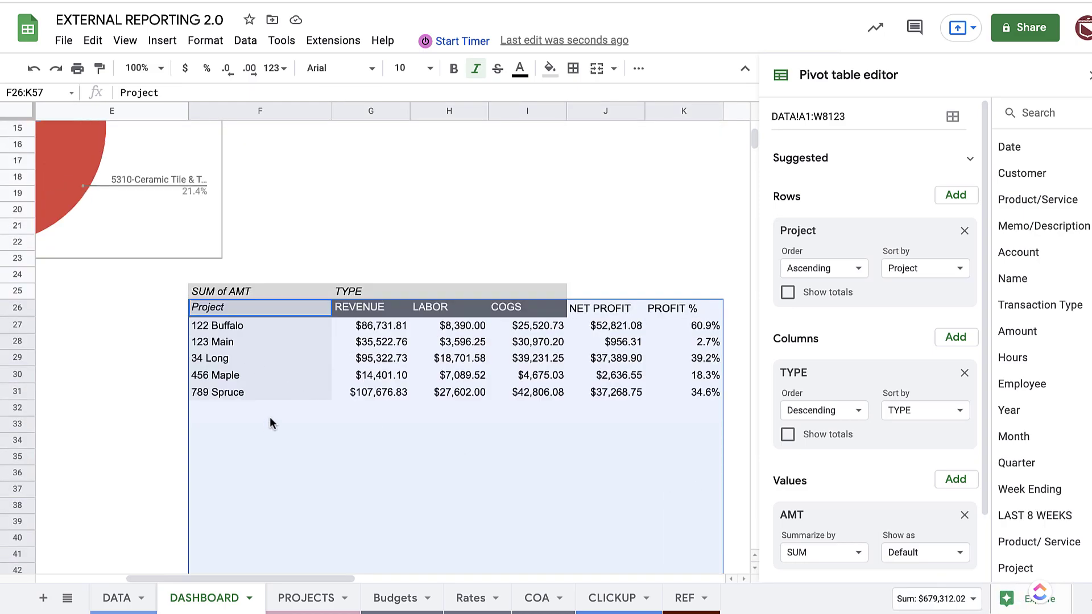
left_click(161, 44)
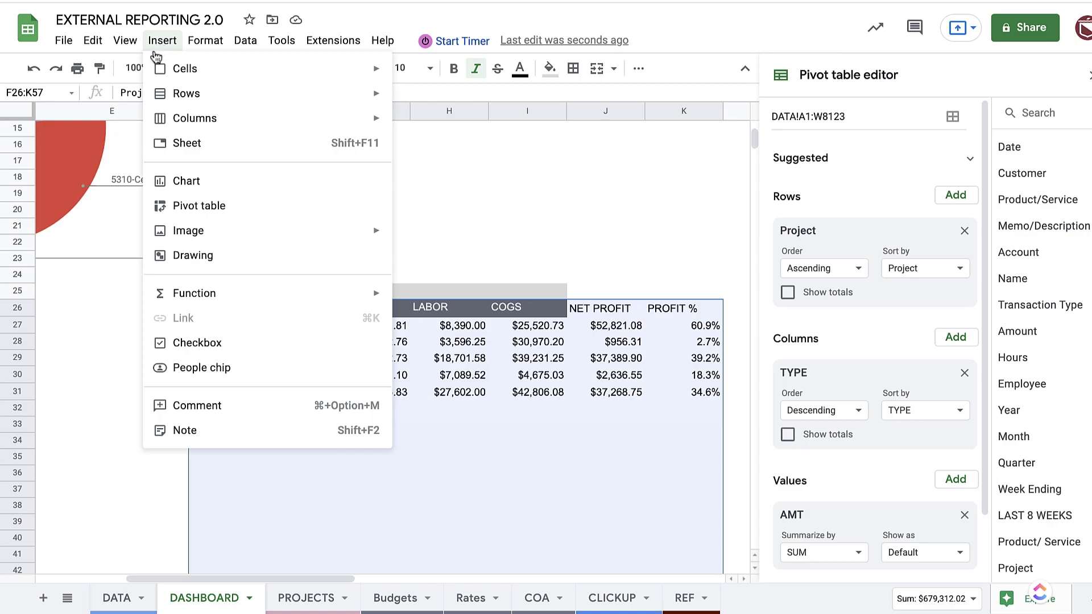
left_click(191, 182)
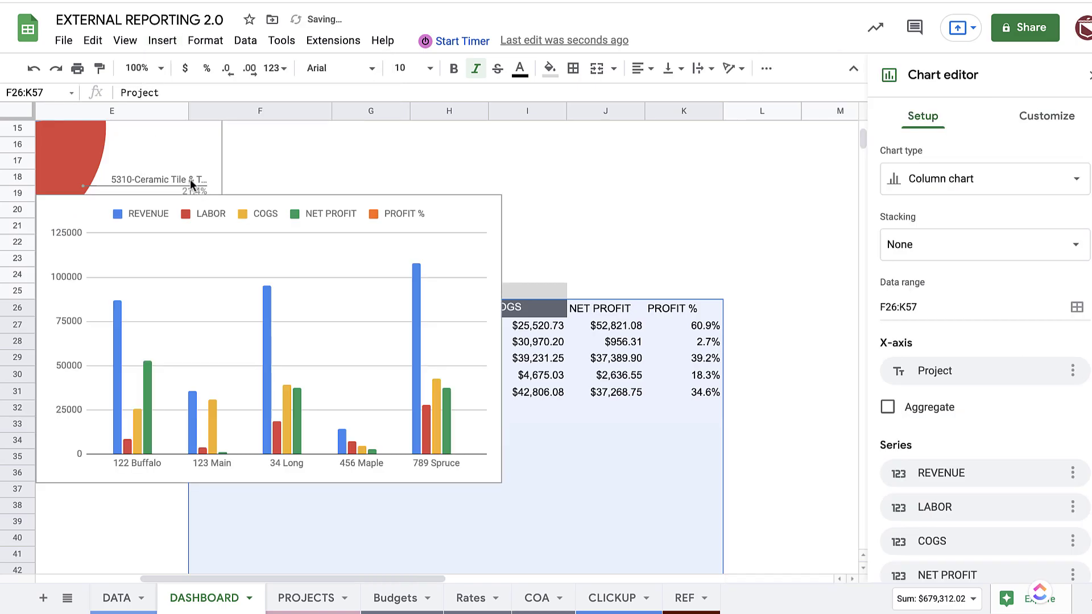
Step: Place the new column chart beside the spending doughnut chart, starting at row 6 below the summary figures, and close its editor
scroll(314, 226, "up", 1)
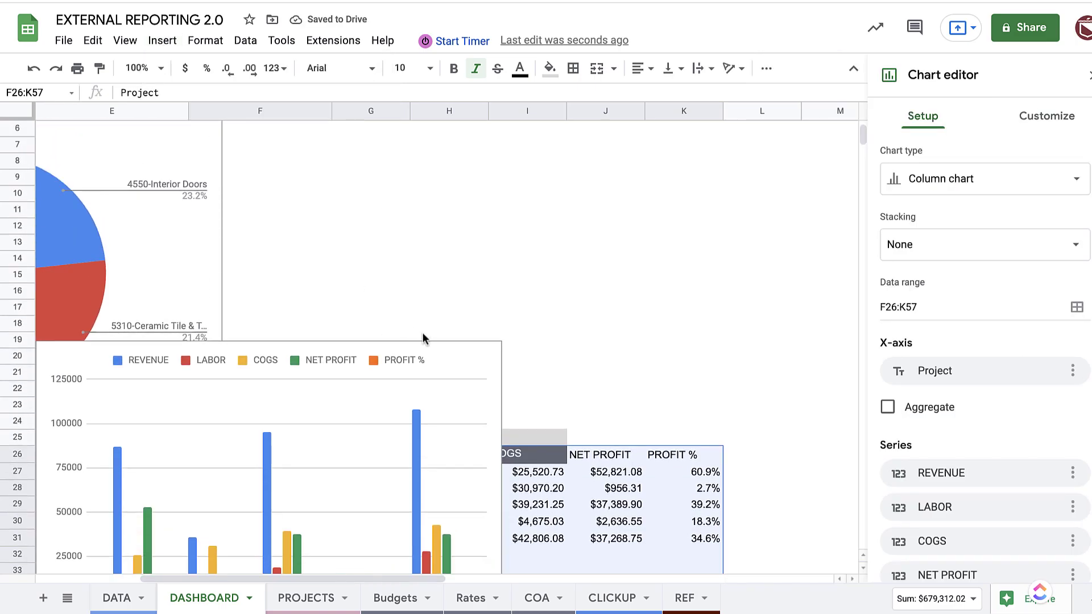
left_click(452, 364)
left_click_drag(471, 313, 714, 148)
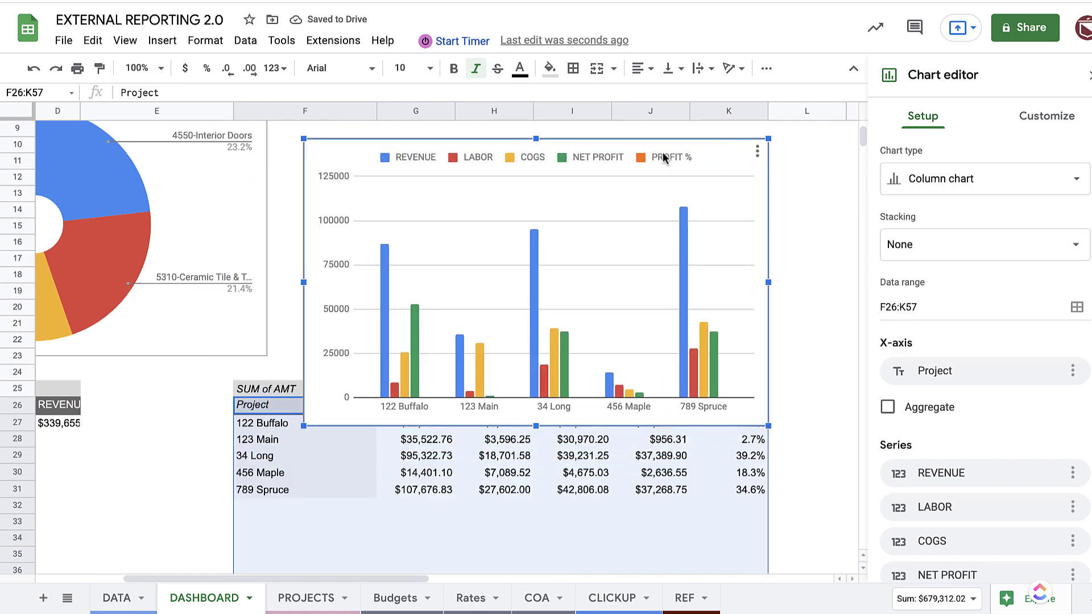
scroll(292, 335, "up", 4)
left_click_drag(292, 336, 269, 266)
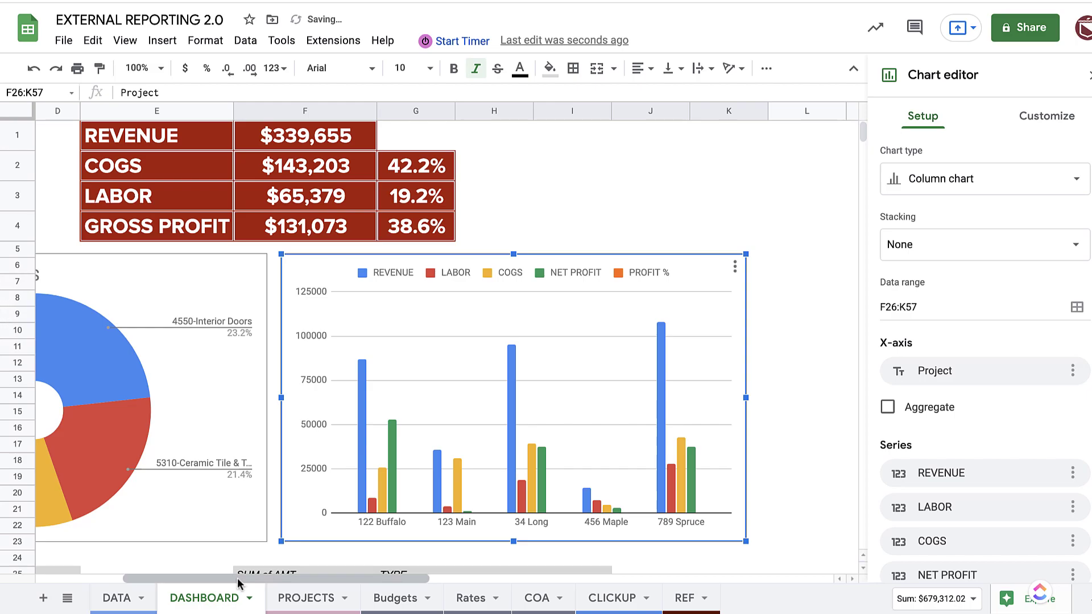
scroll(190, 293, "left", 3)
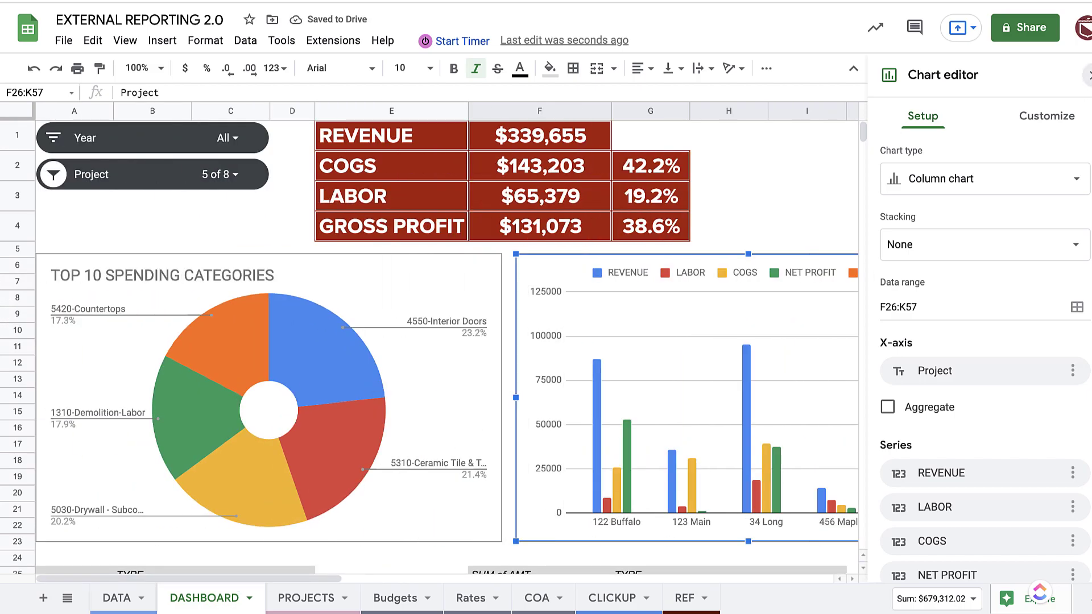
left_click(1086, 76)
left_click(1086, 76)
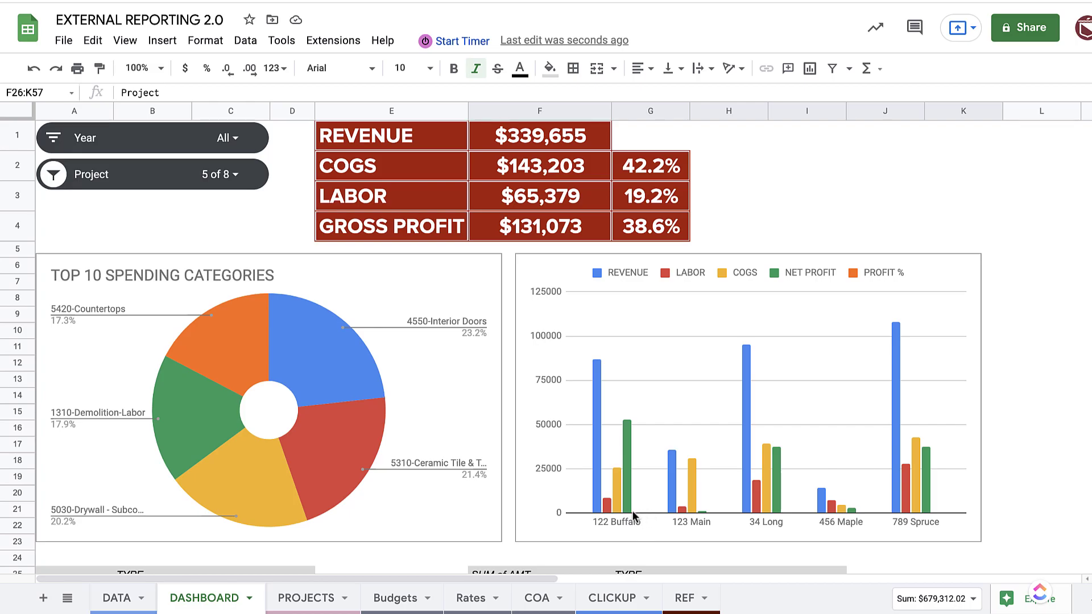
Step: Plot the column chart's PROFIT % series on the right axis
double_click(544, 274)
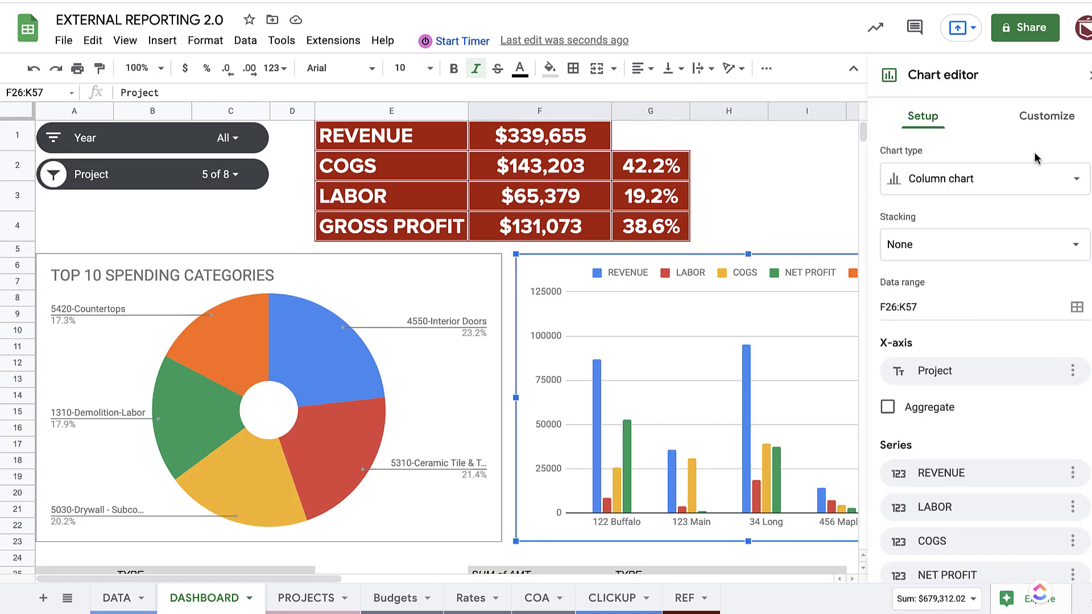
left_click(1033, 120)
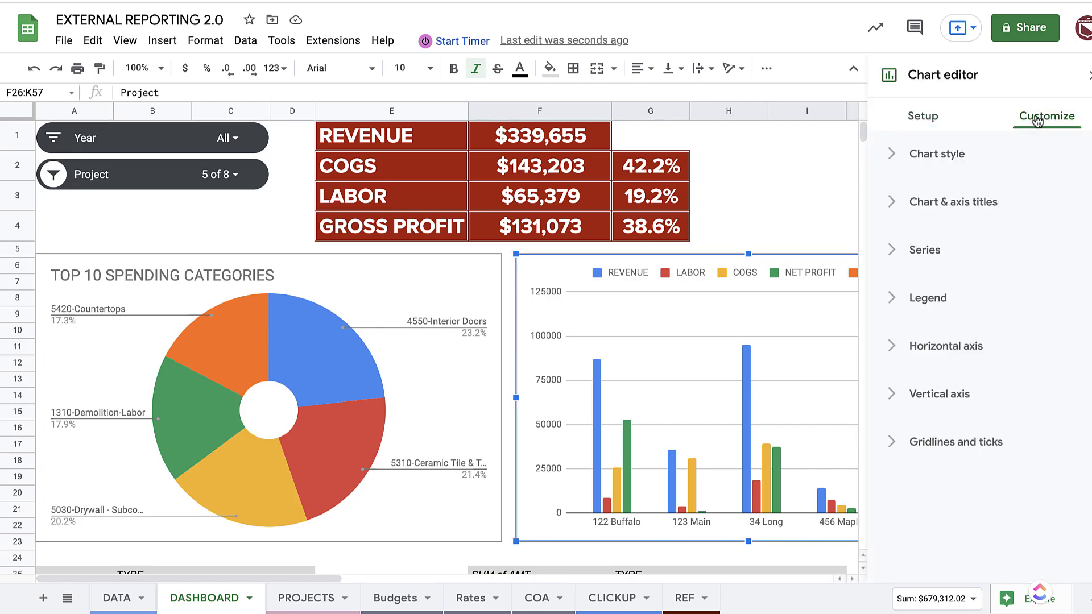
left_click(896, 256)
left_click(926, 304)
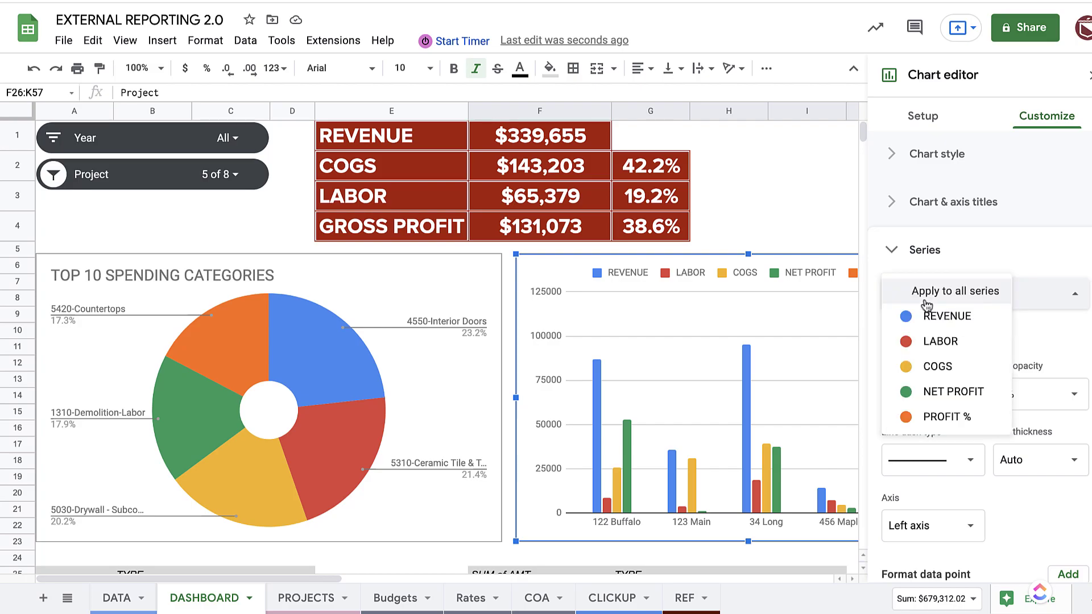
left_click(934, 420)
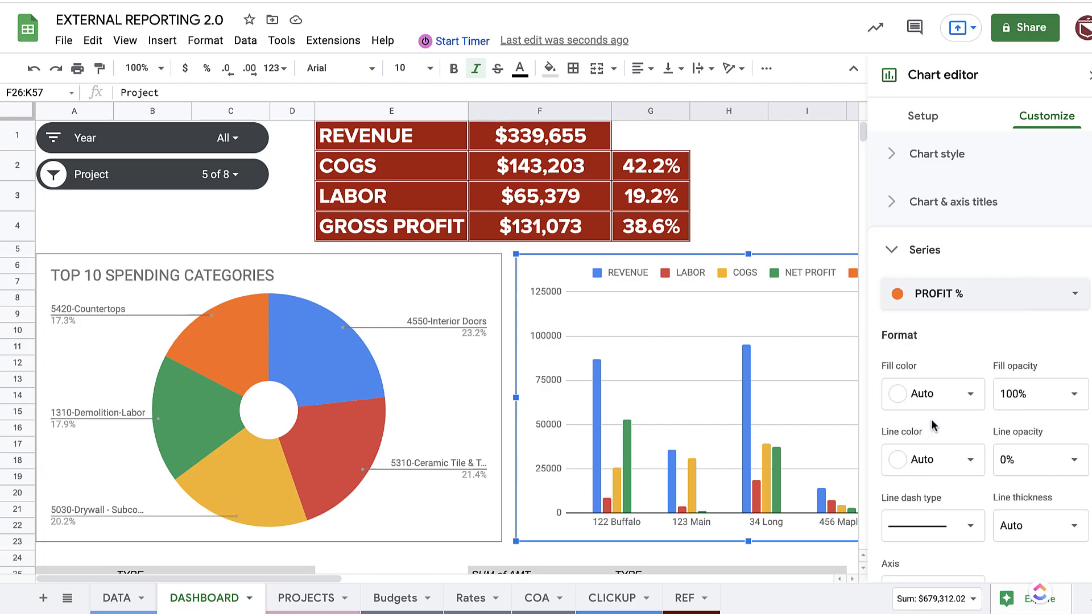
scroll(933, 425, "down", 3)
left_click(915, 445)
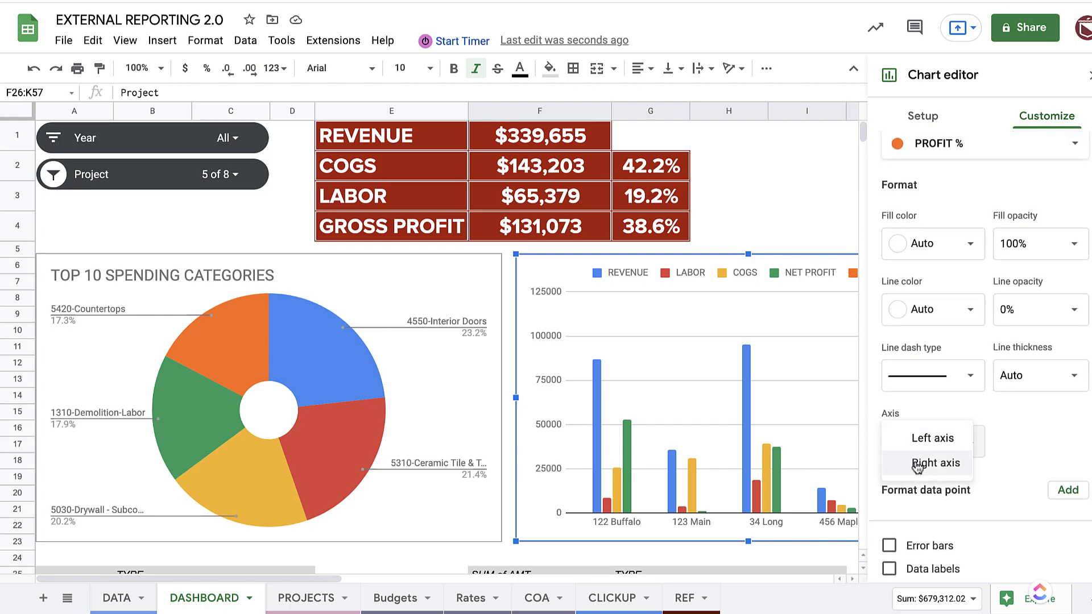
left_click(917, 463)
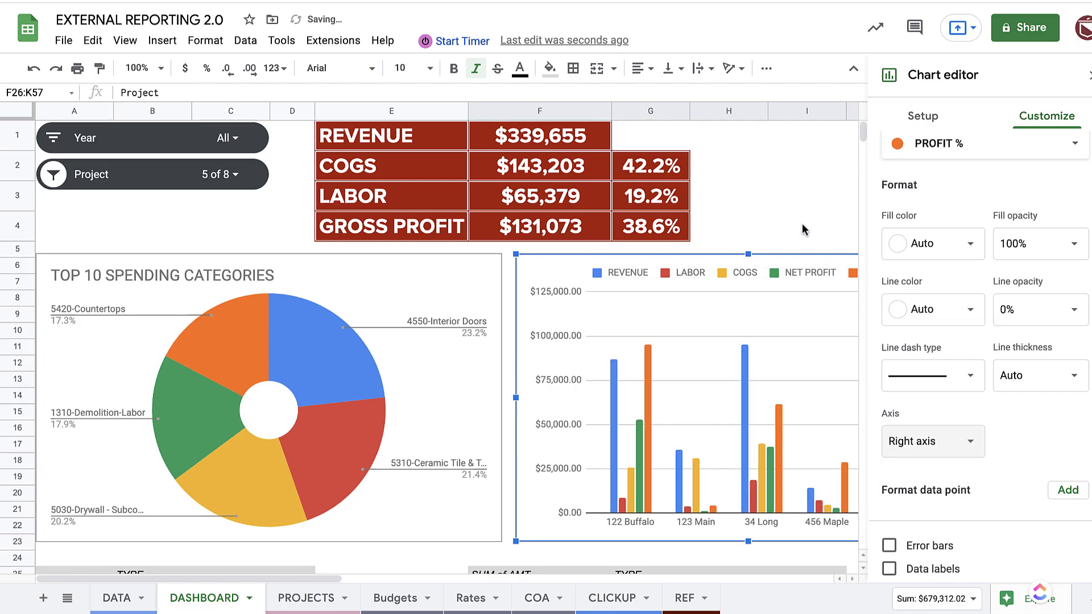
left_click(774, 204)
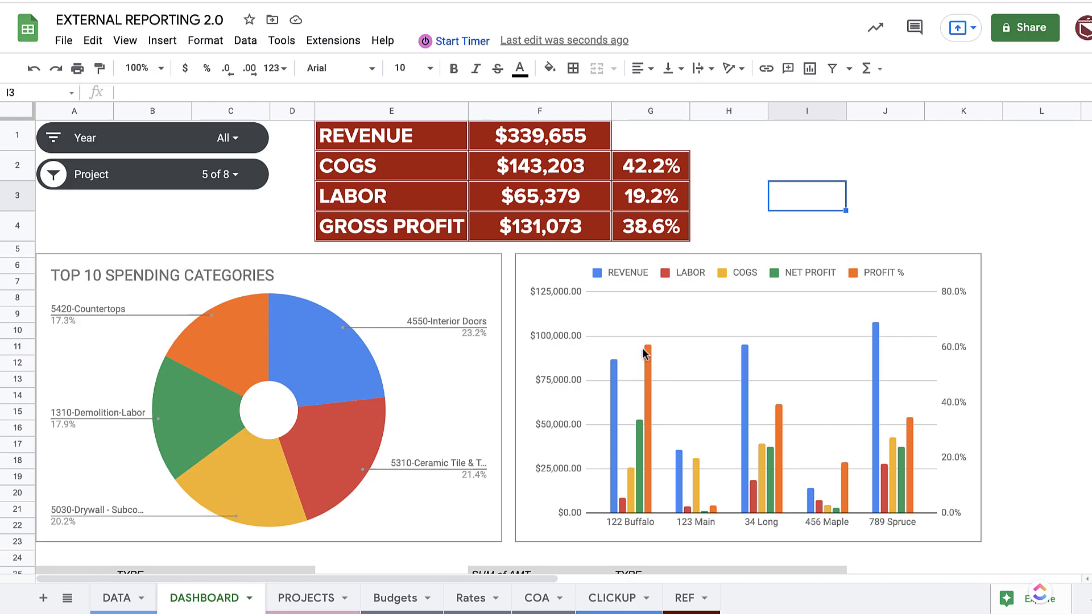
Step: Review the PROFIT % series format options in the per-project column chart's settings
double_click(926, 271)
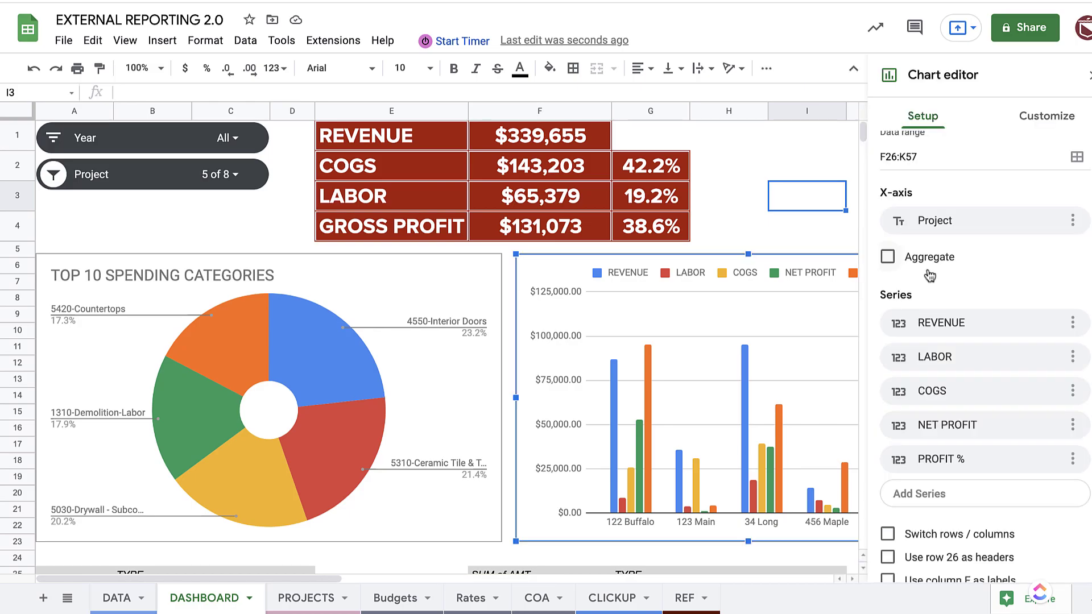
scroll(910, 294, "up", 3)
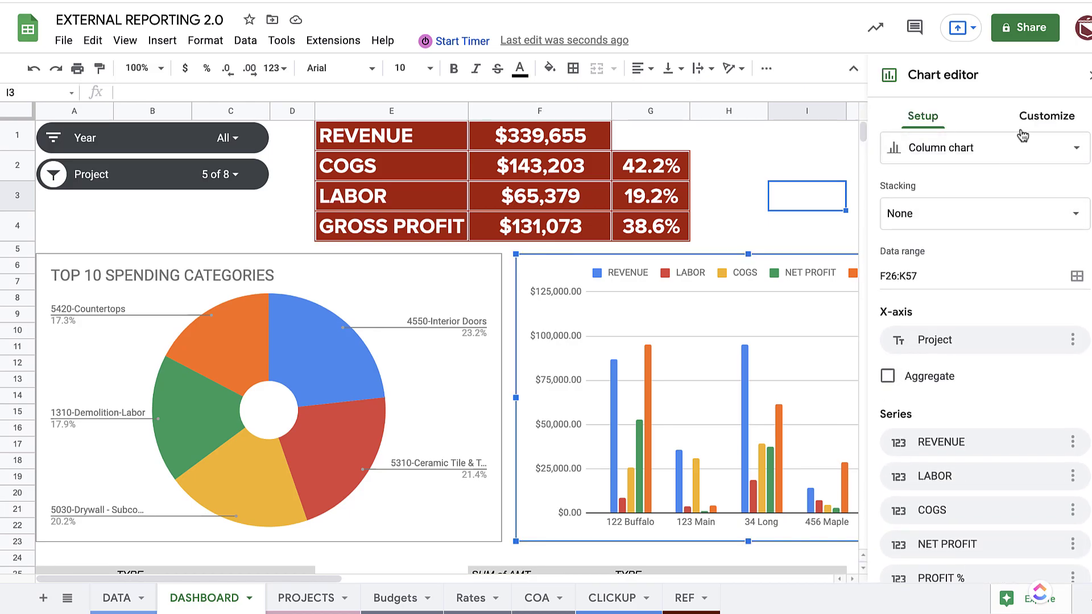
left_click(1045, 117)
left_click(939, 248)
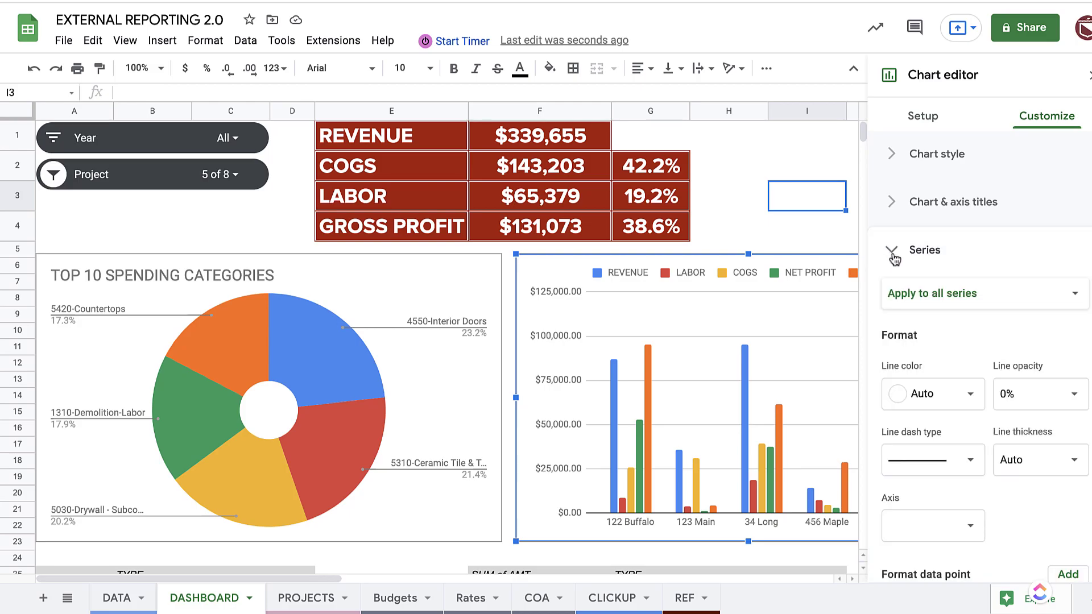
left_click(918, 297)
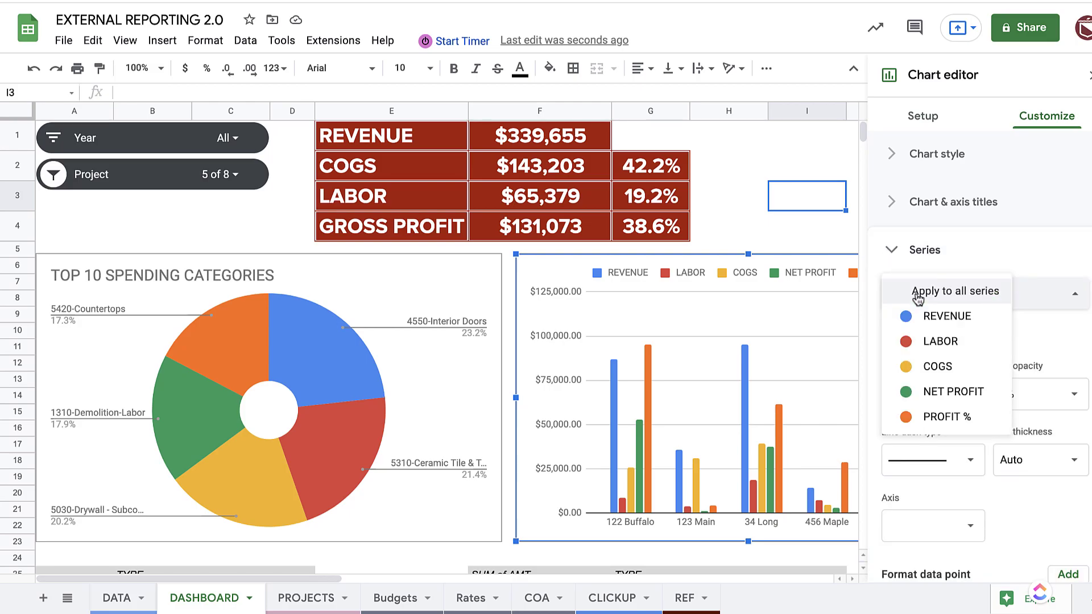
left_click(941, 421)
scroll(940, 426, "down", 1)
scroll(938, 426, "down", 3)
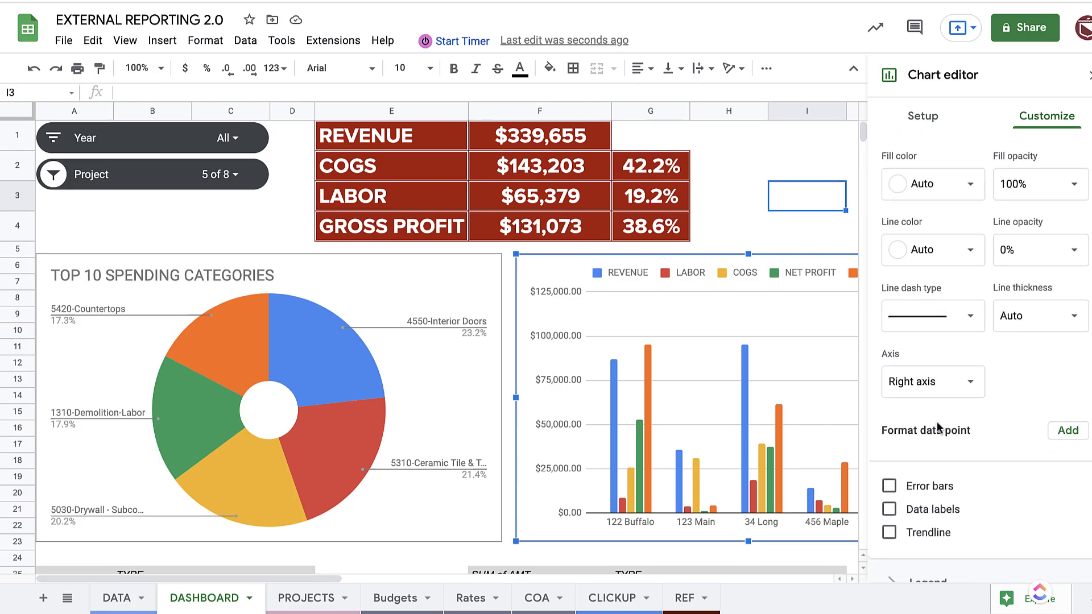
scroll(940, 427, "up", 4)
scroll(967, 380, "down", 2)
scroll(965, 382, "up", 2)
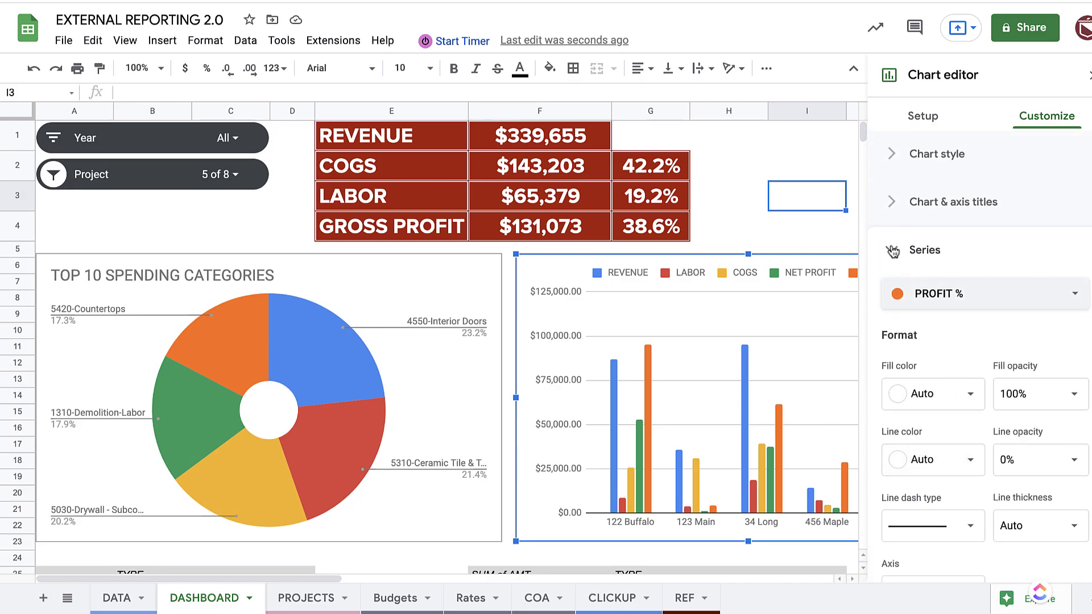
left_click(894, 158)
left_click(893, 160)
Step: Change the per-project column chart's type to a combo chart
left_click(921, 117)
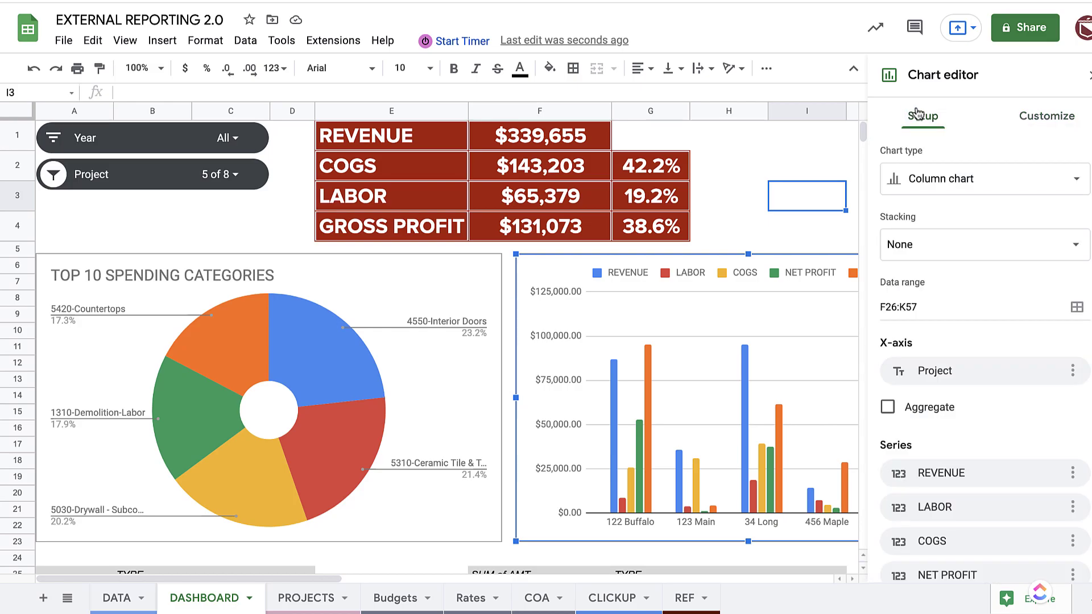
left_click(926, 180)
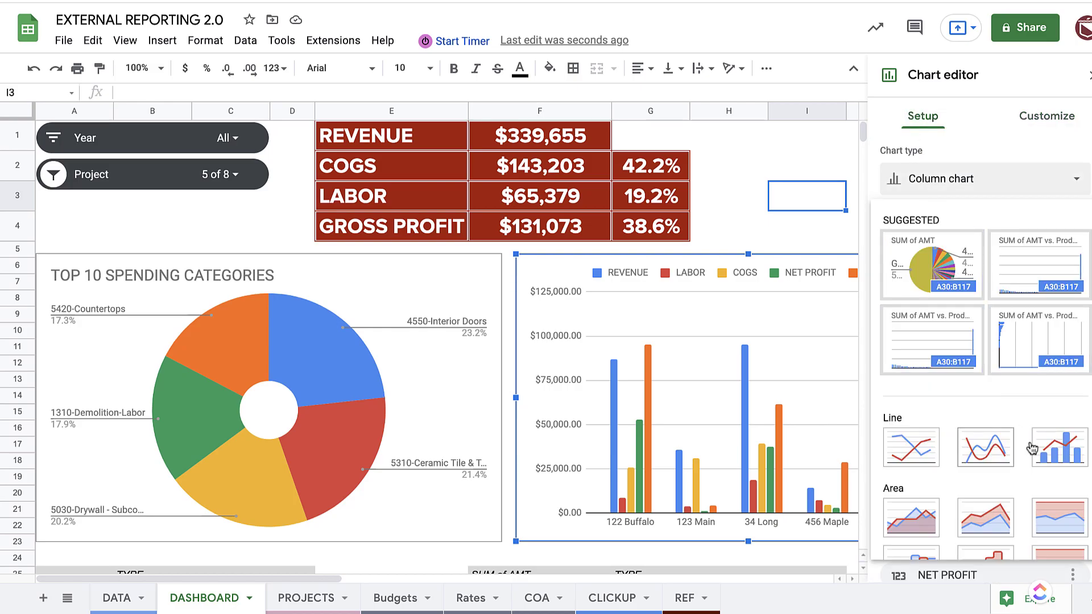
left_click(1054, 459)
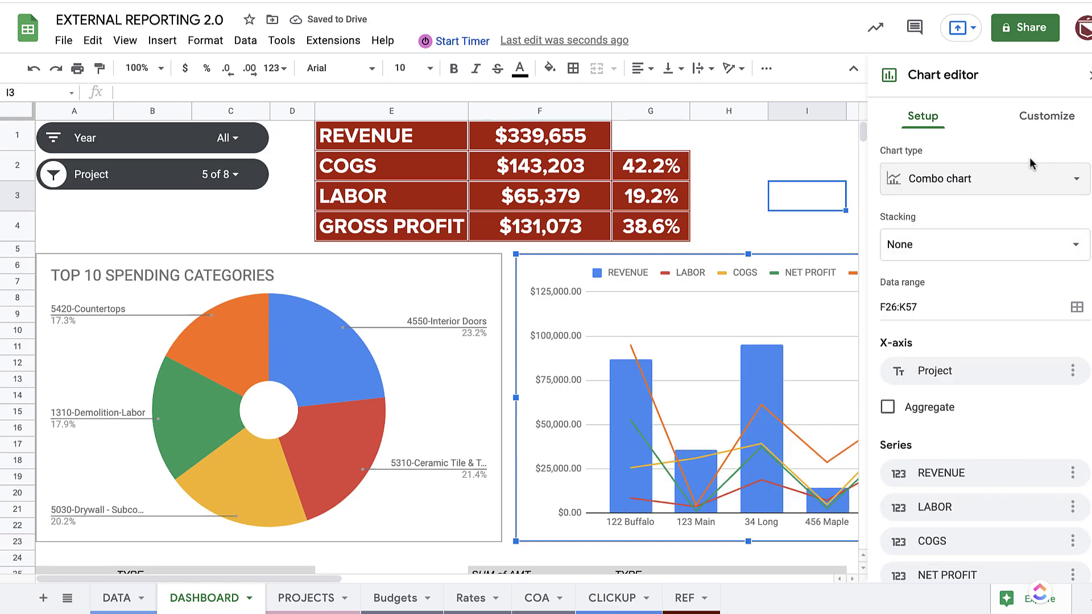
Step: Set the combo chart's LABOR series to display as columns
left_click(1035, 121)
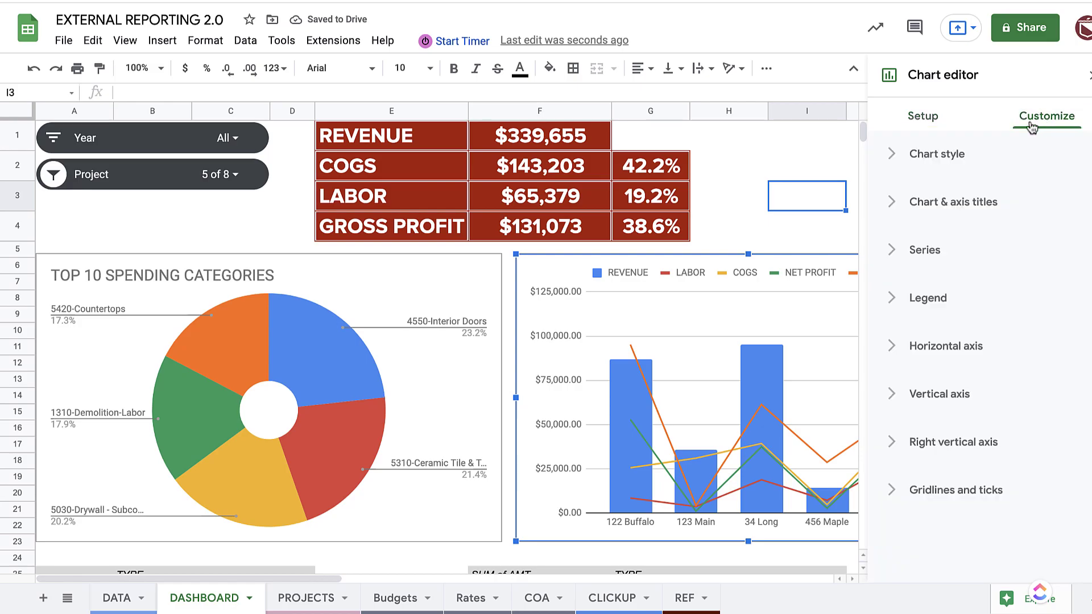
left_click(891, 252)
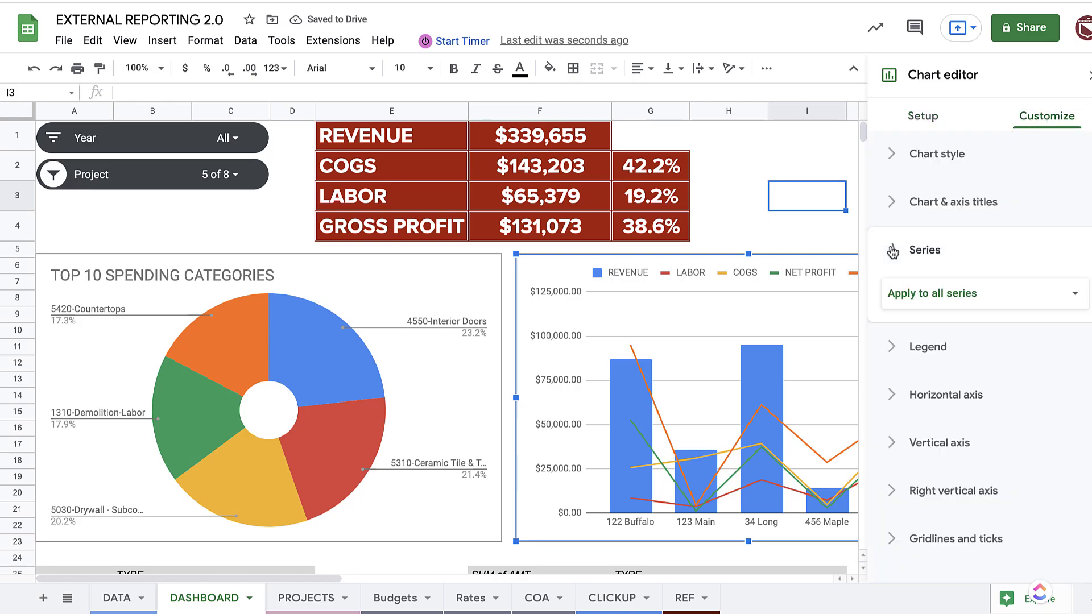
left_click(967, 310)
left_click(961, 316)
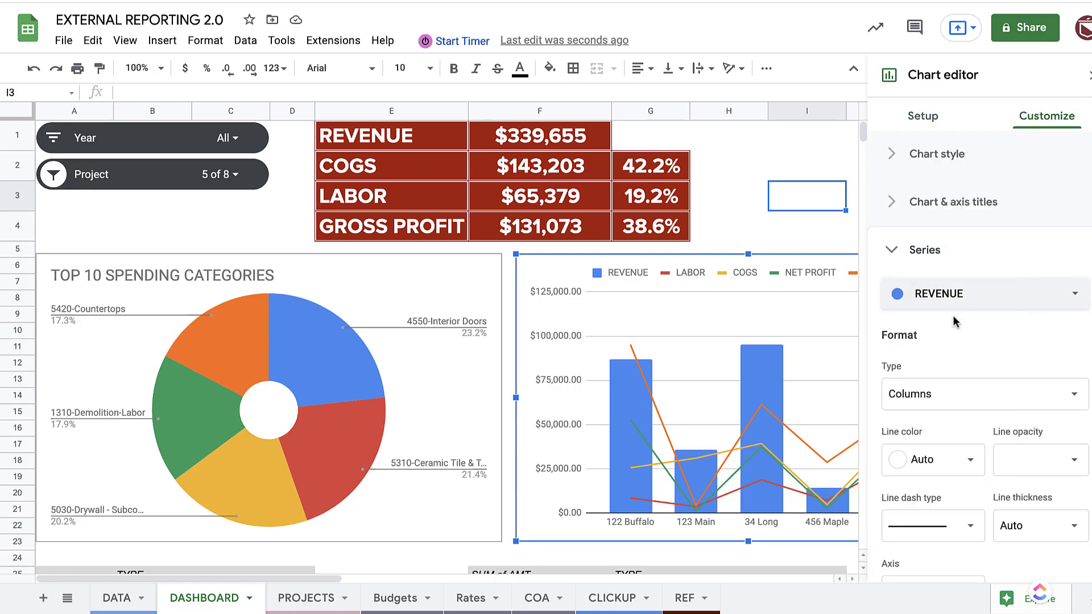
left_click(940, 301)
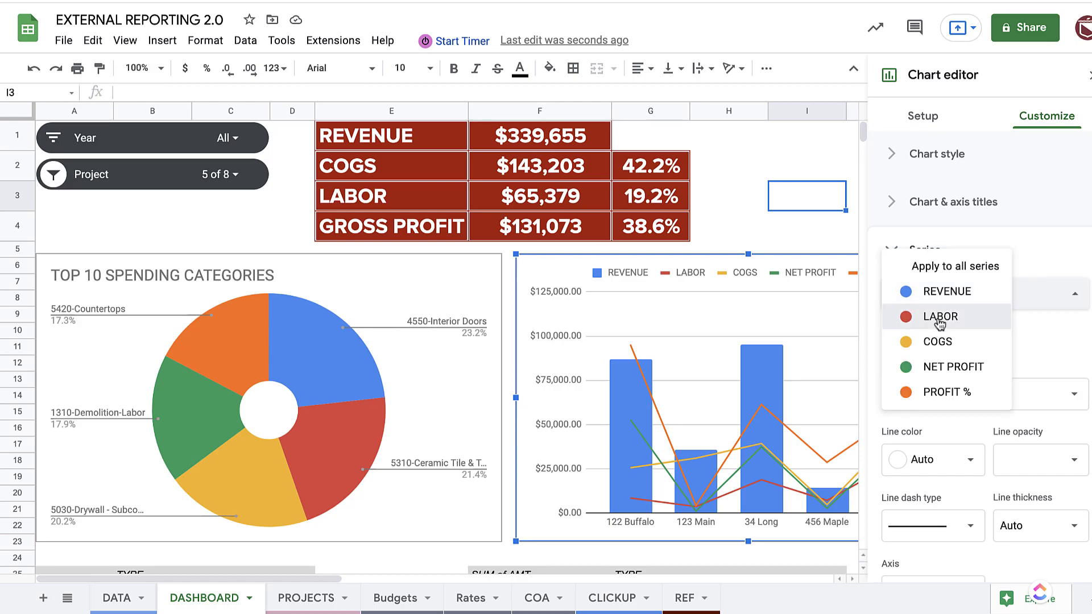
left_click(940, 318)
left_click(938, 396)
left_click(933, 370)
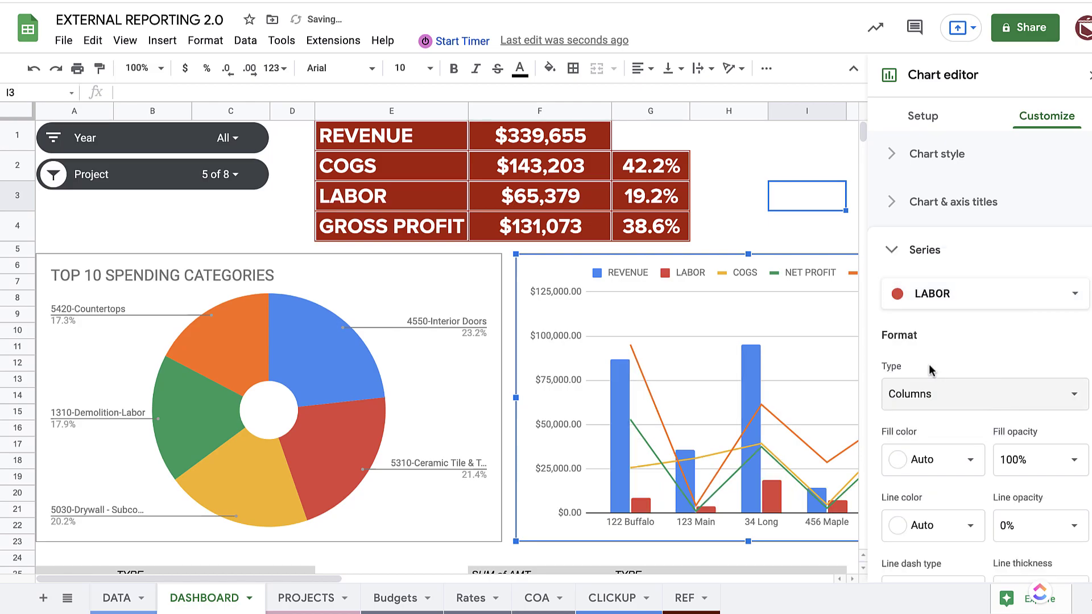
Step: Set the combo chart's COGS and NET PROFIT series to display as columns
left_click(937, 308)
left_click(940, 317)
left_click(925, 393)
left_click(922, 365)
left_click(941, 304)
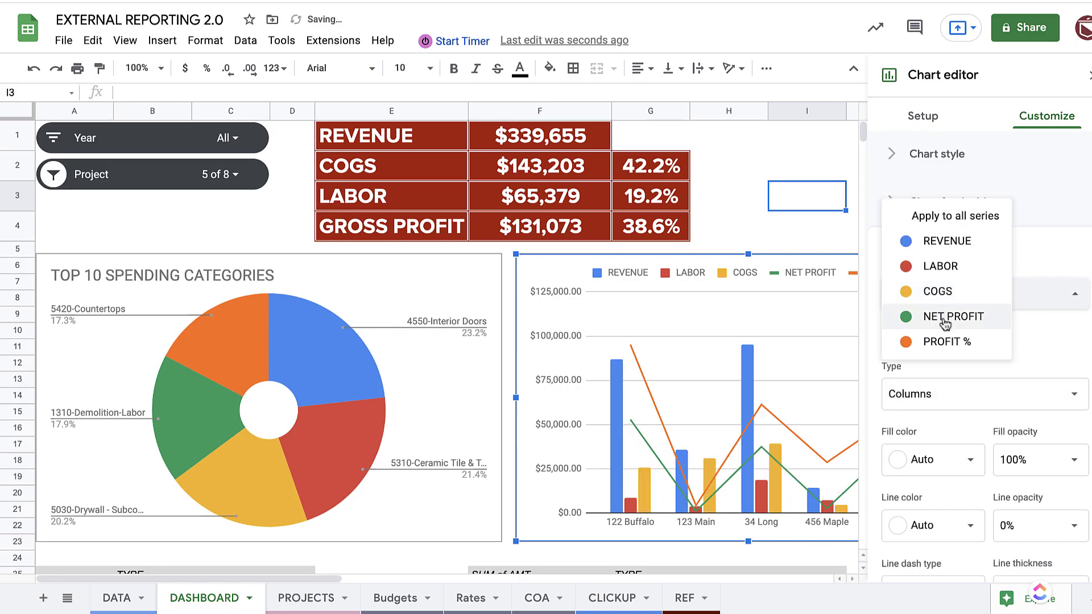
left_click(945, 318)
left_click(924, 392)
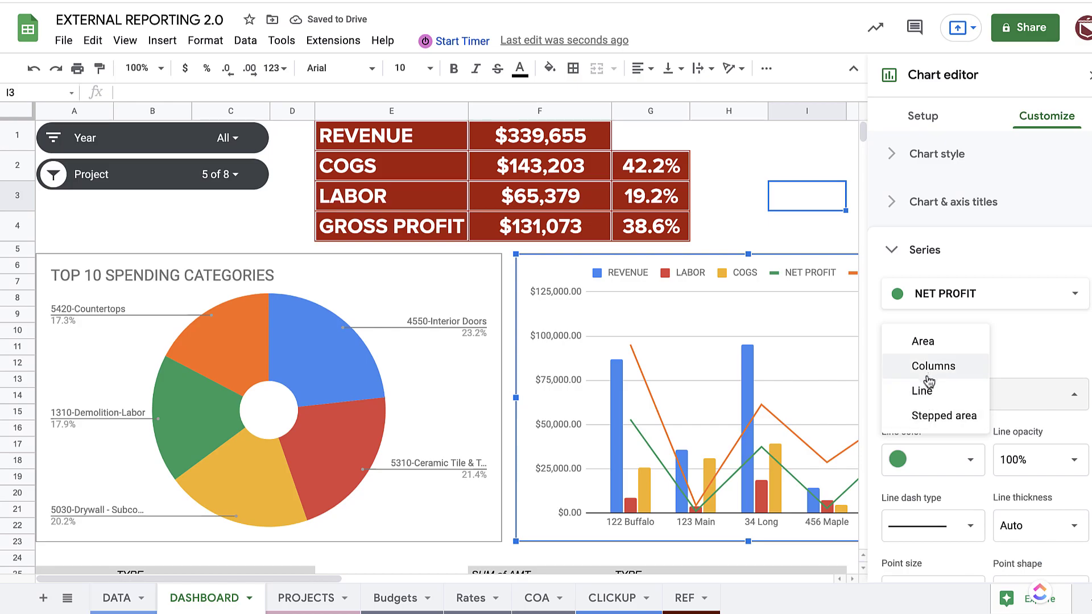
left_click(928, 366)
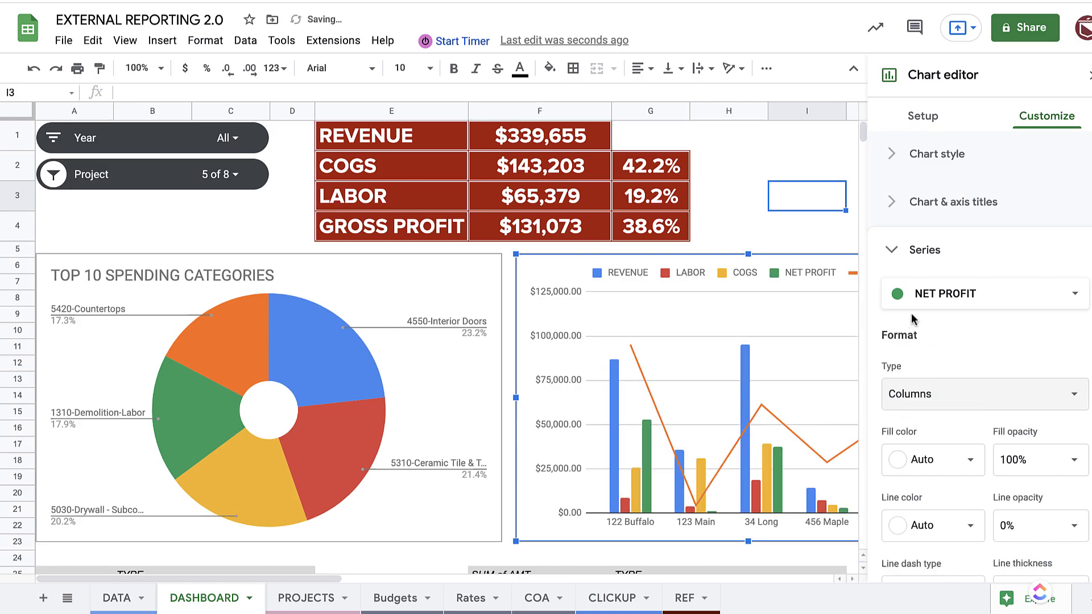
Step: Format the PROFIT % series line with a dotted dash type and a 10px point size
left_click(910, 285)
left_click(927, 317)
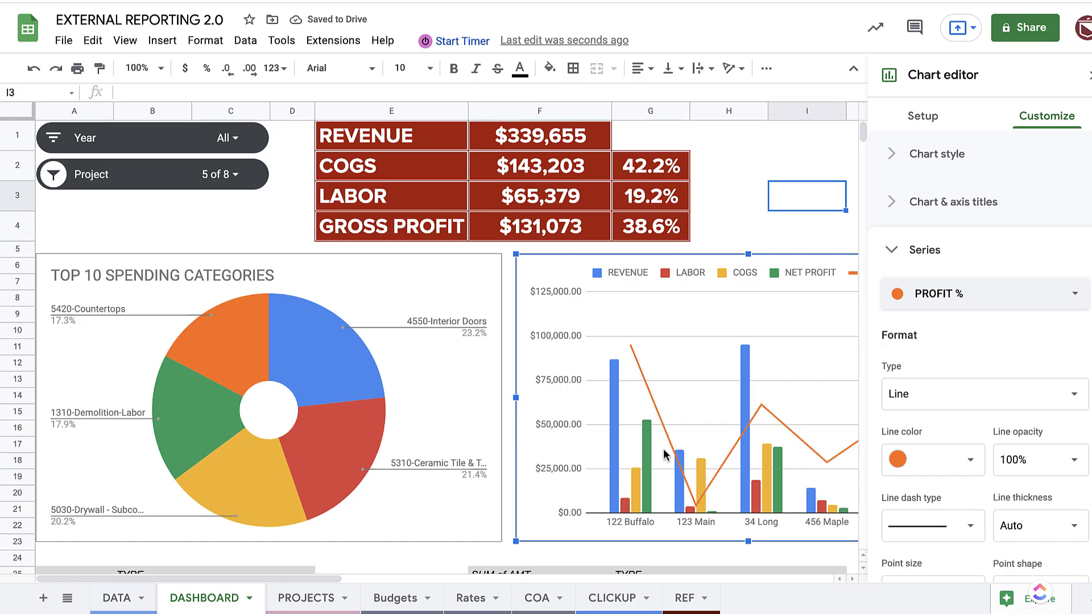
scroll(999, 355, "down", 3)
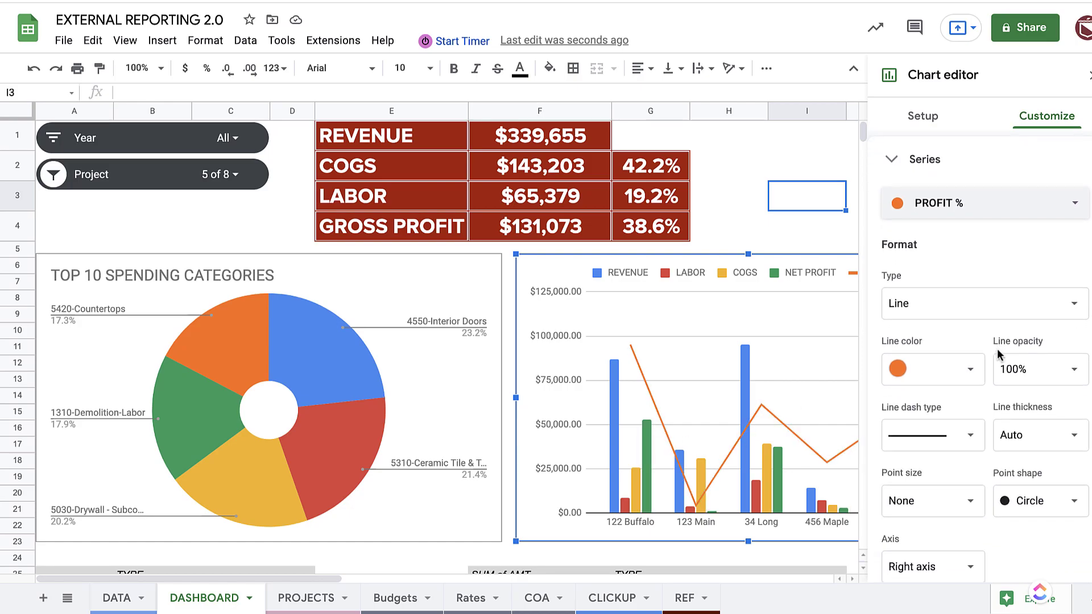
left_click(947, 395)
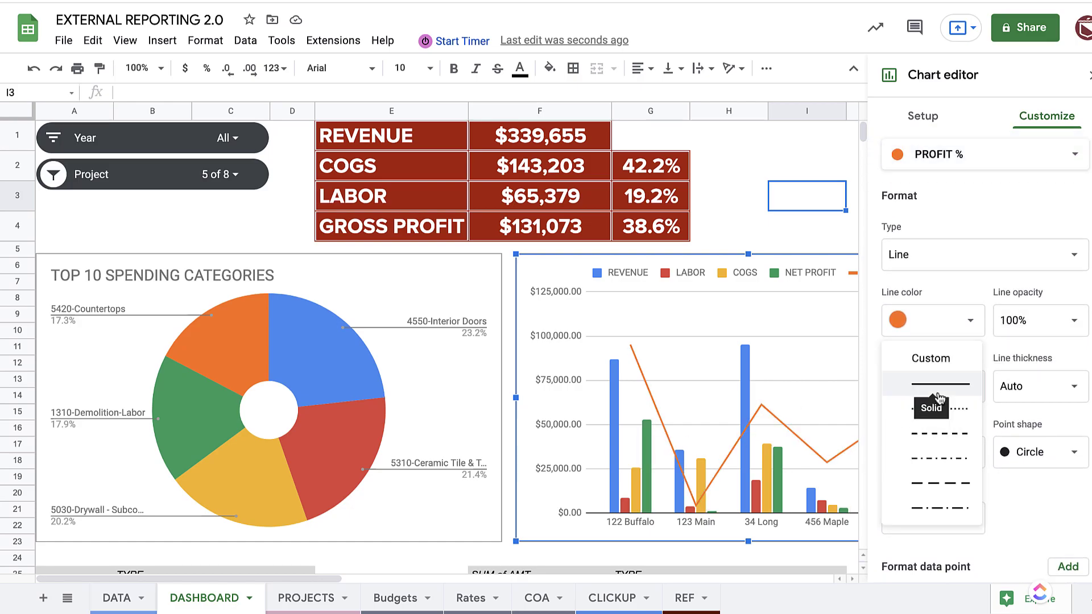
left_click(944, 413)
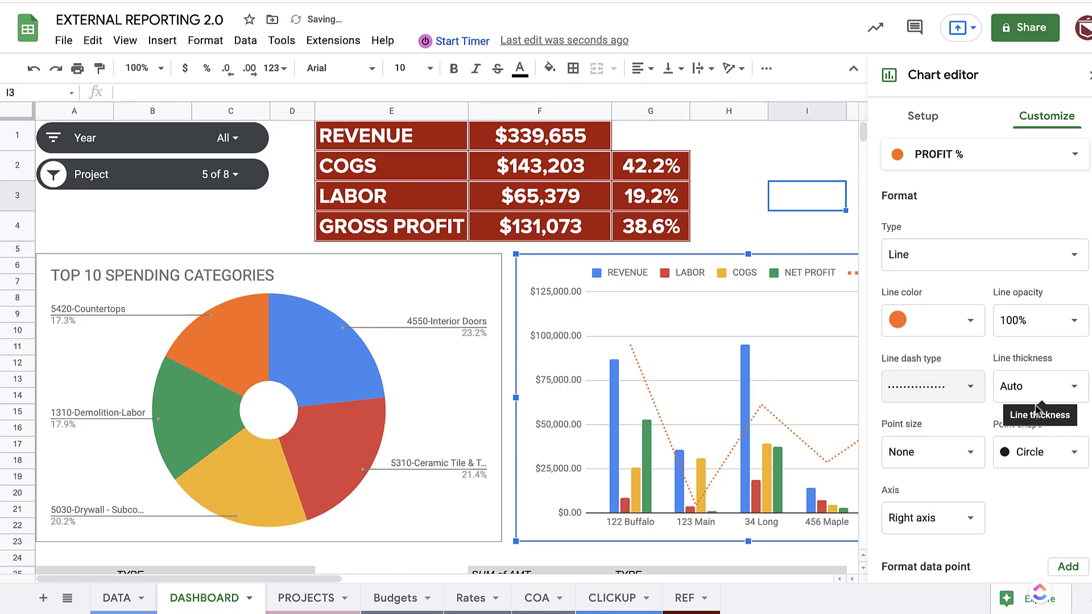
left_click(1017, 454)
left_click(1019, 449)
left_click(941, 453)
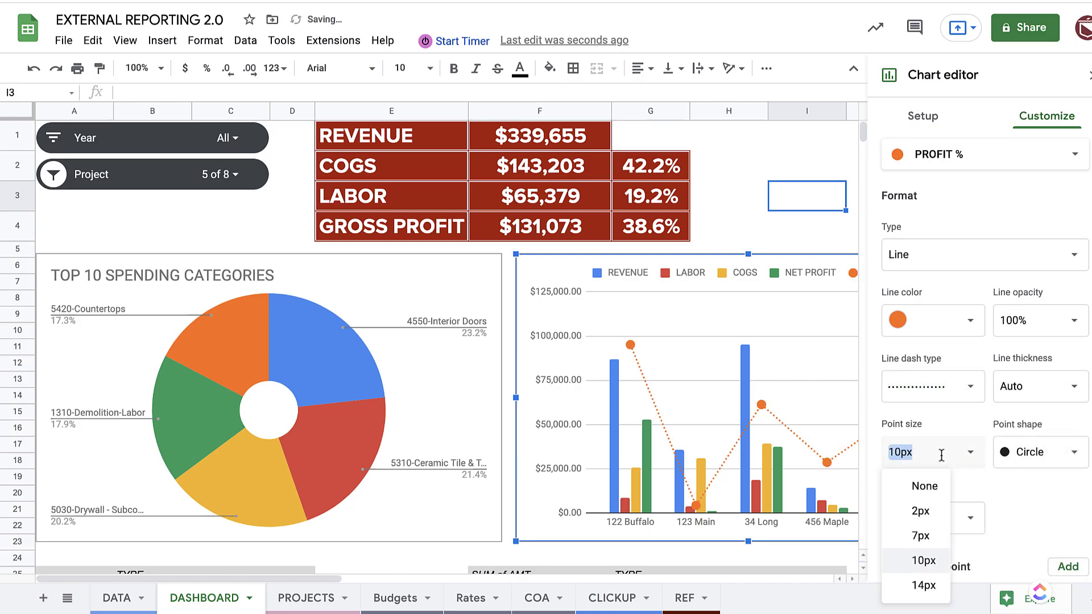
left_click(989, 513)
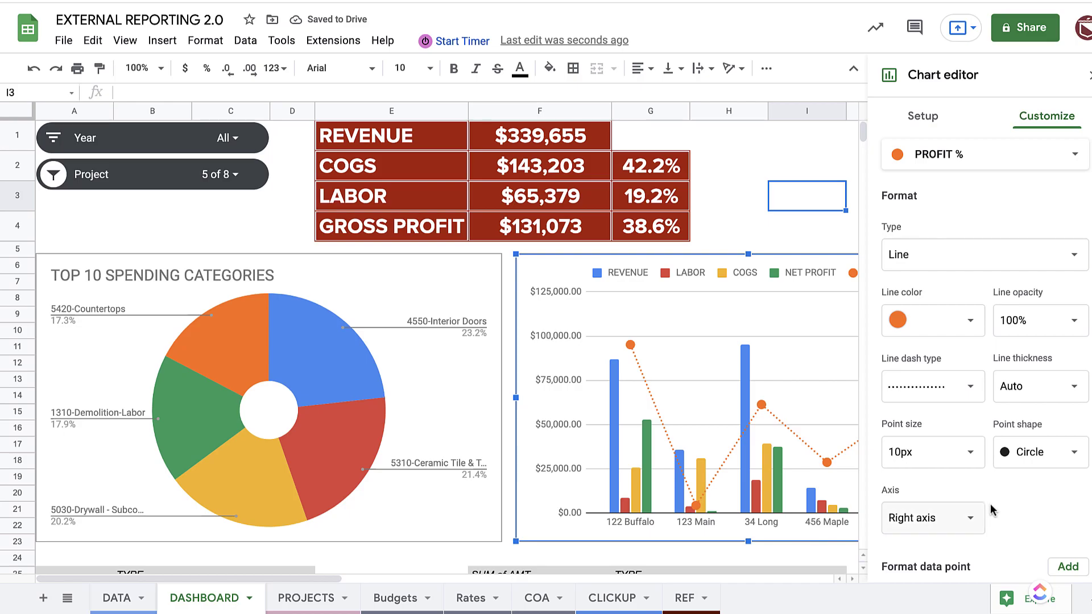
Step: Add data labels to the PROFIT % series and close the chart editor
scroll(961, 472, "down", 1)
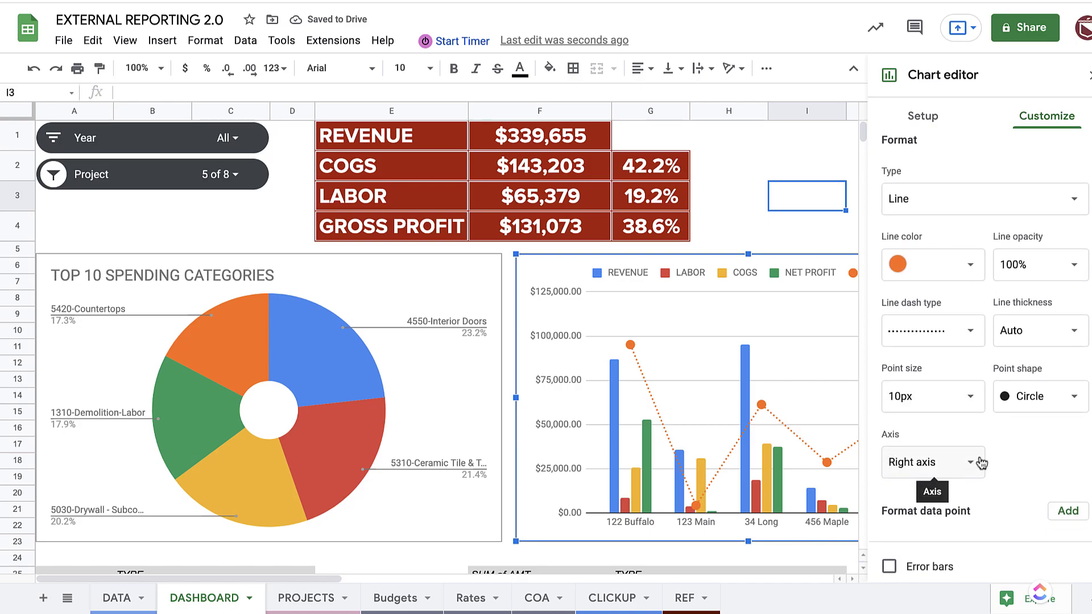
scroll(983, 462, "down", 2)
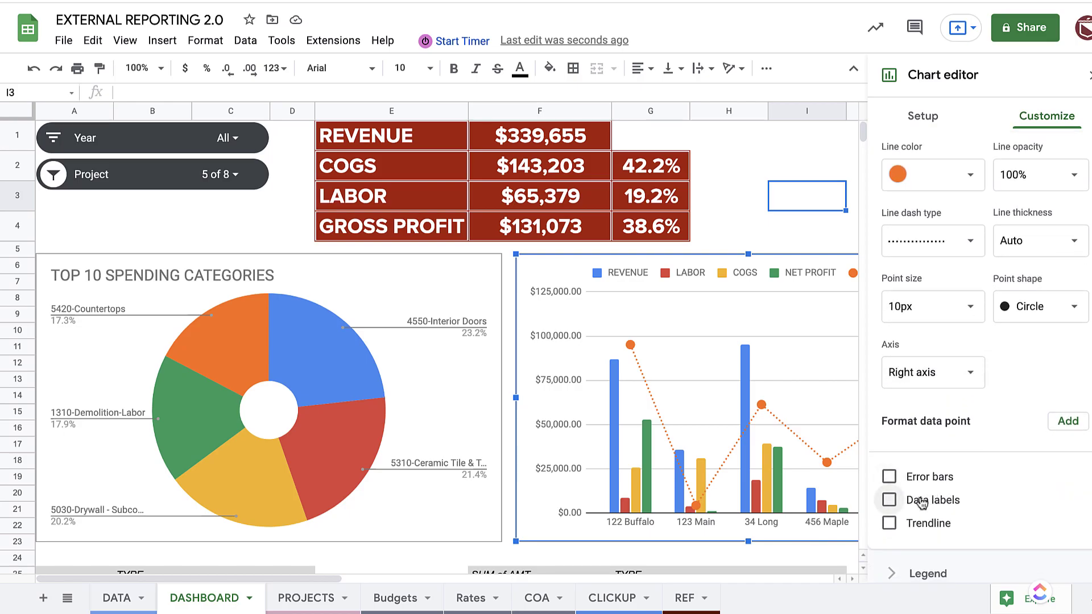
left_click(921, 502)
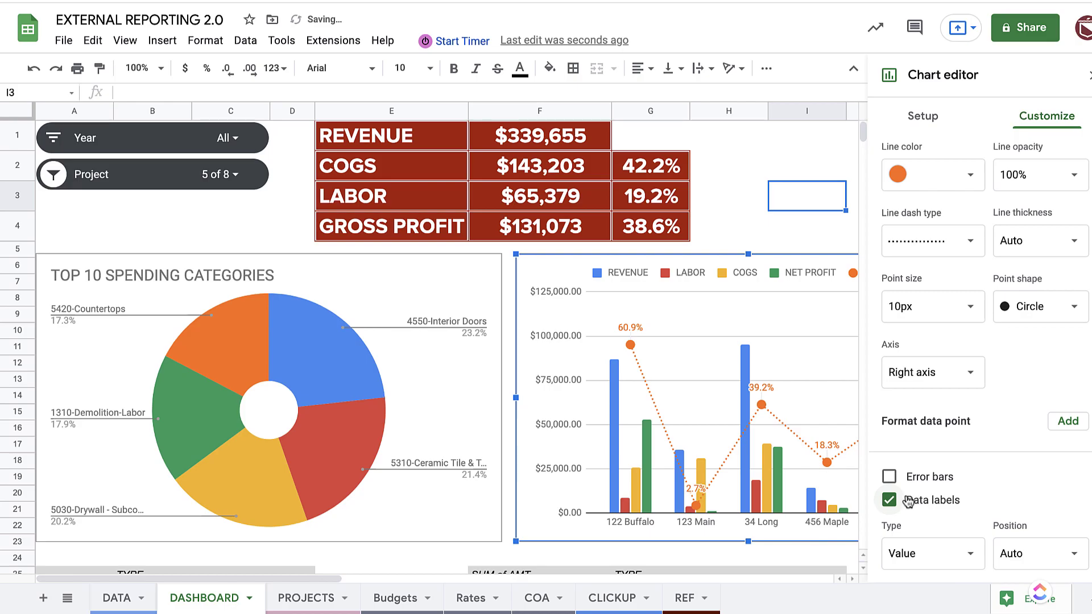
scroll(1002, 156, "up", 1)
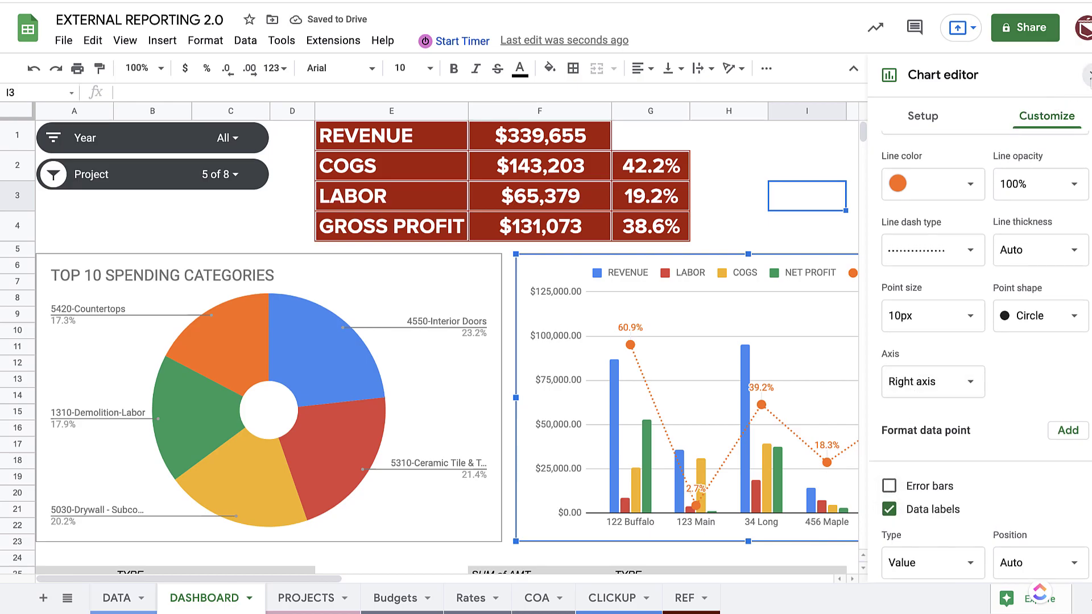
left_click(1087, 75)
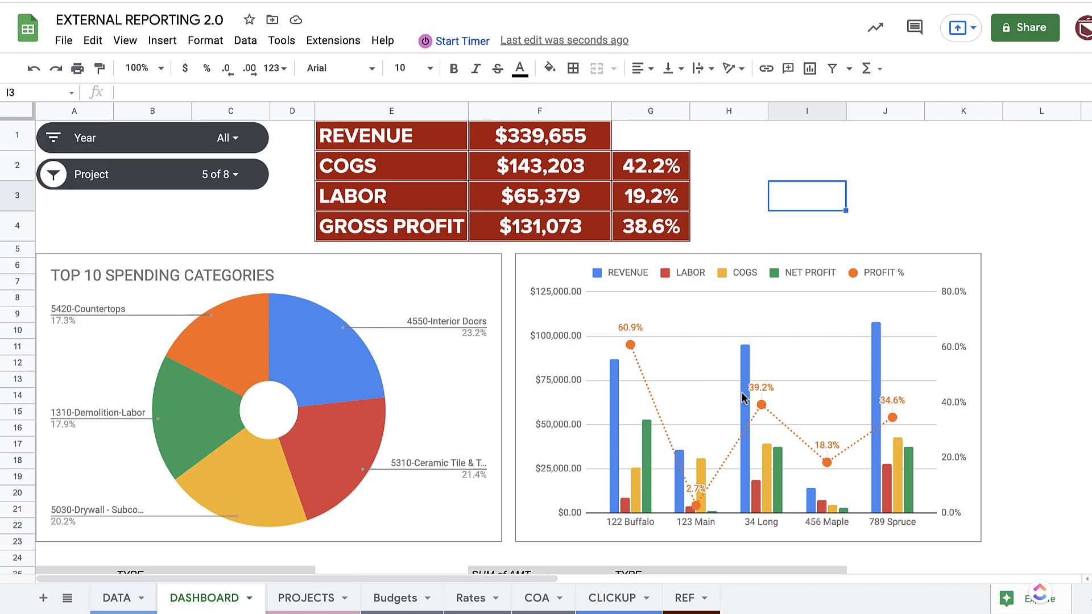
Step: Filter the Project slicer to only 122 Buffalo, 123 Main and 34 Long
left_click(54, 174)
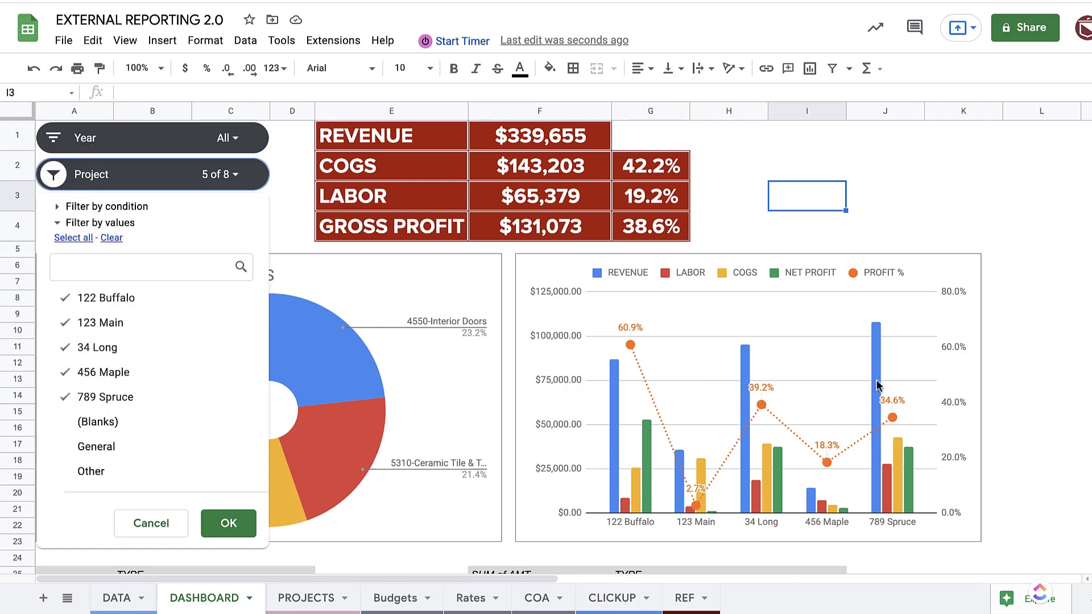
left_click(112, 238)
left_click(98, 297)
left_click(98, 323)
left_click(98, 347)
left_click(239, 522)
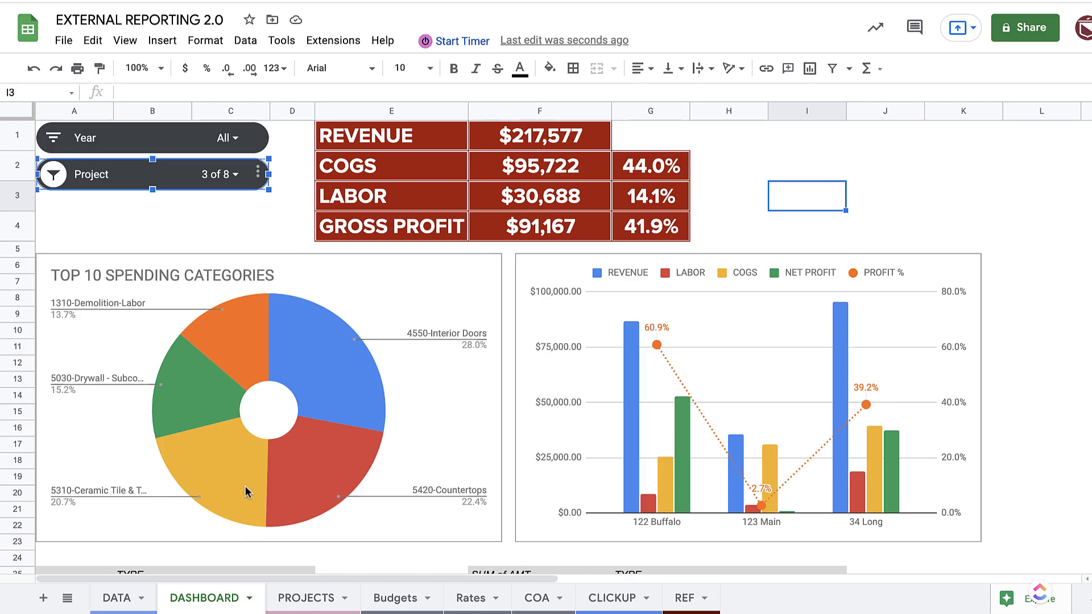
Step: Inspect the REVENUE formula in F1 and compare the dashboard summary with the pivot tables beneath the charts
left_click(527, 139)
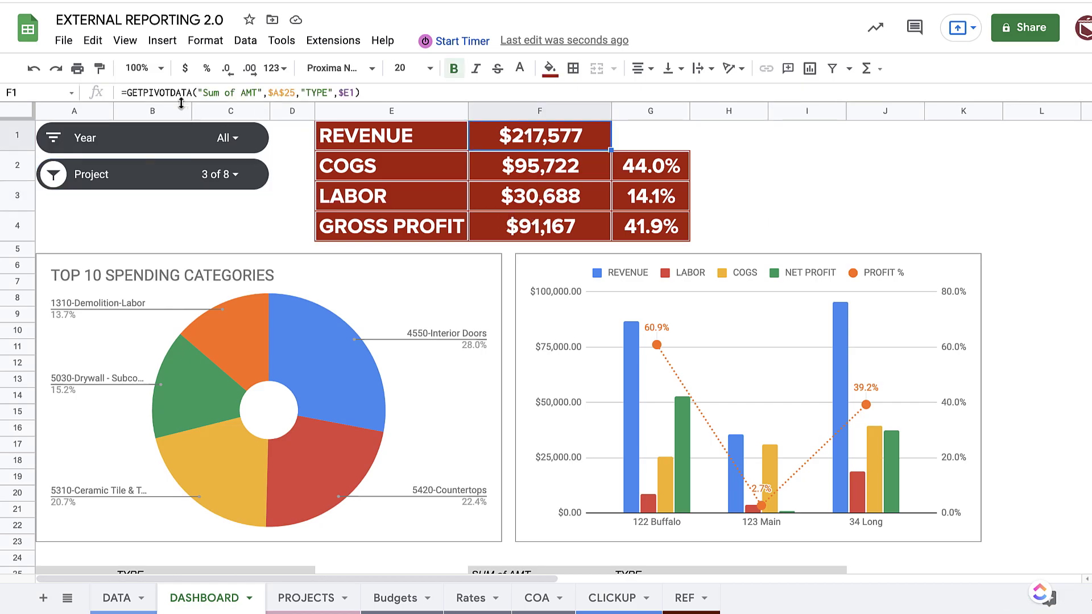
scroll(312, 360, "down", 5)
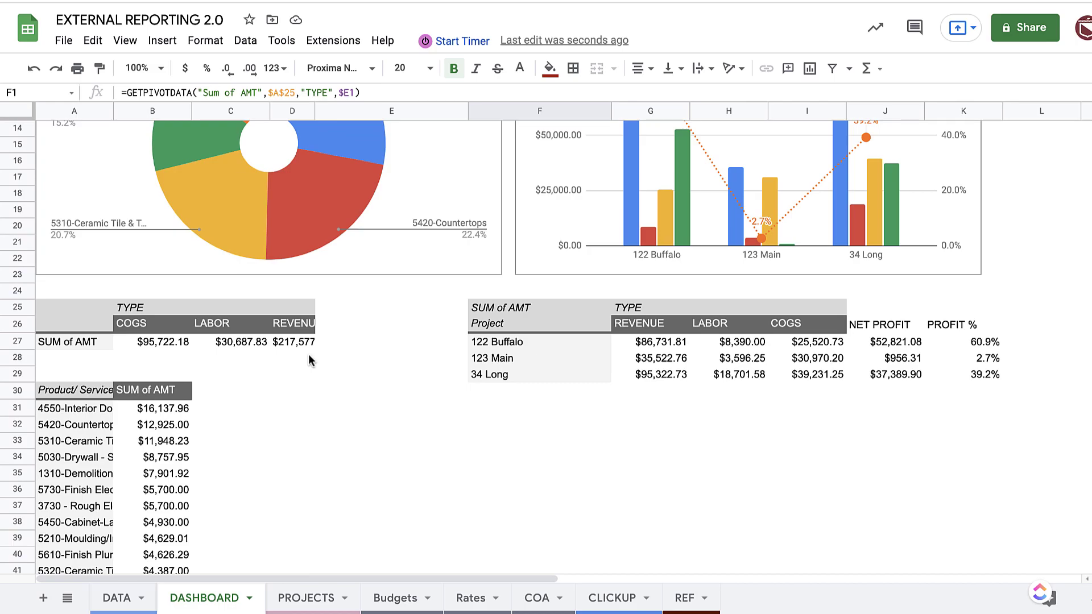
scroll(312, 360, "up", 5)
scroll(311, 366, "down", 5)
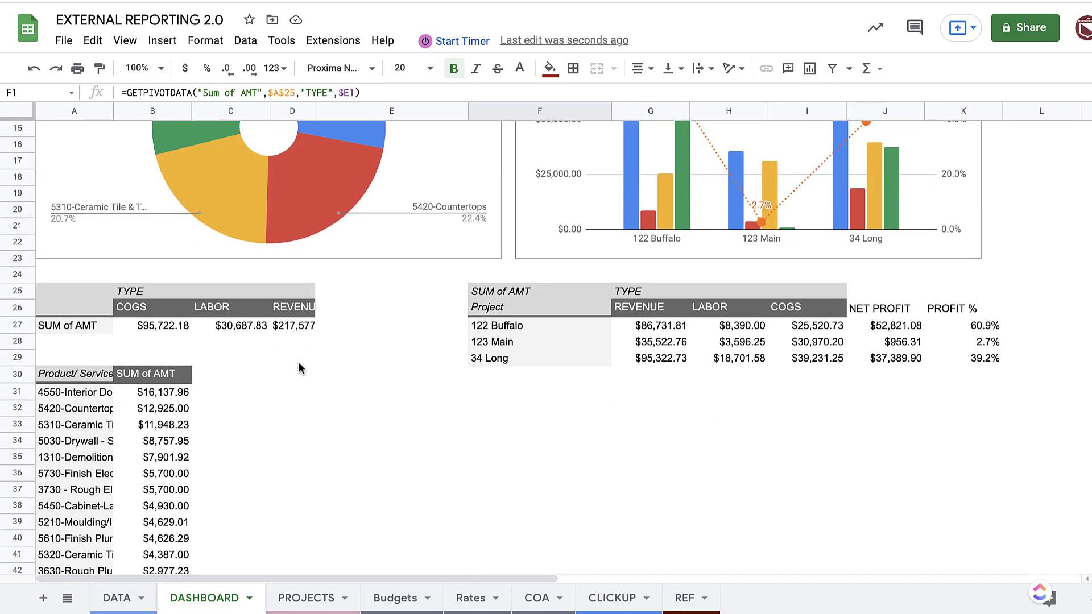
scroll(335, 436, "up", 5)
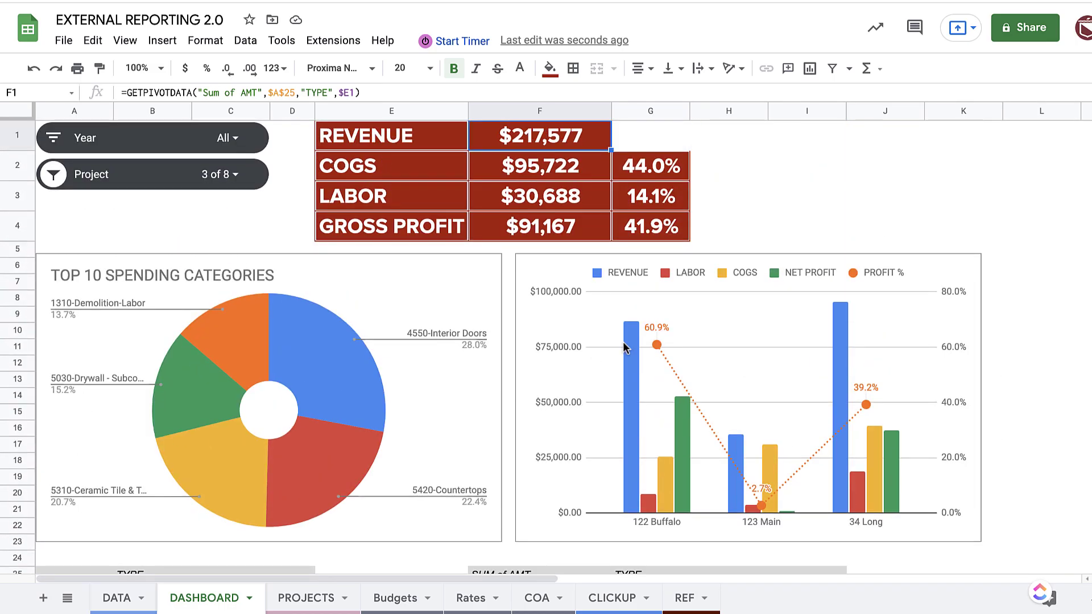
left_click(77, 556)
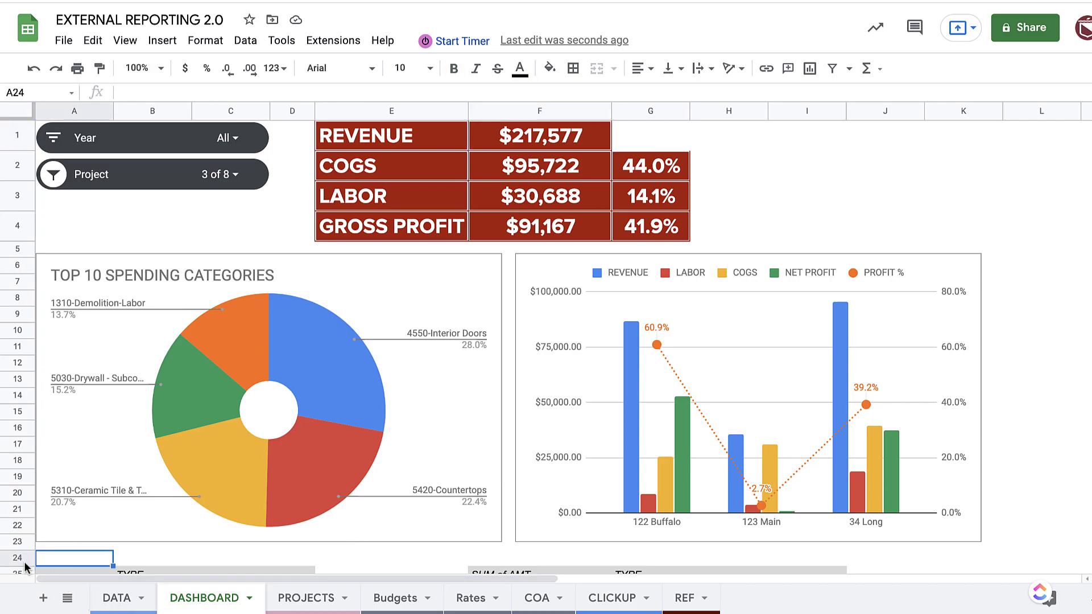
Step: Make row 24 slightly taller and hide rows 25 to 86, which hold the pivot tables
left_click_drag(25, 564, 25, 575)
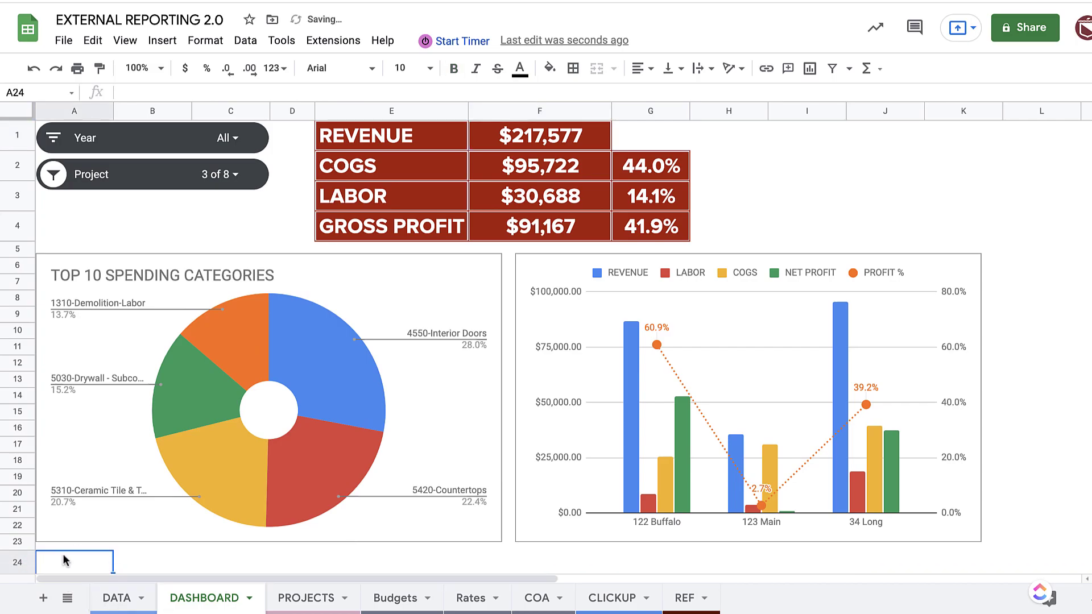
scroll(561, 432, "down", 4)
scroll(560, 432, "down", 2)
left_click(18, 249)
scroll(90, 370, "down", 2)
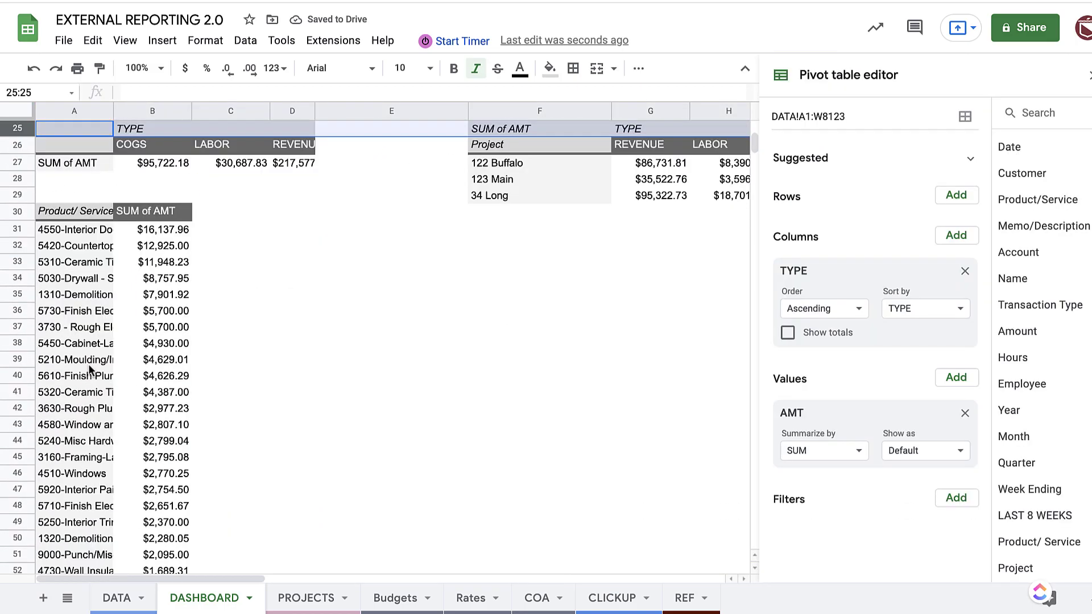
scroll(90, 369, "down", 15)
left_click(20, 274, "shift")
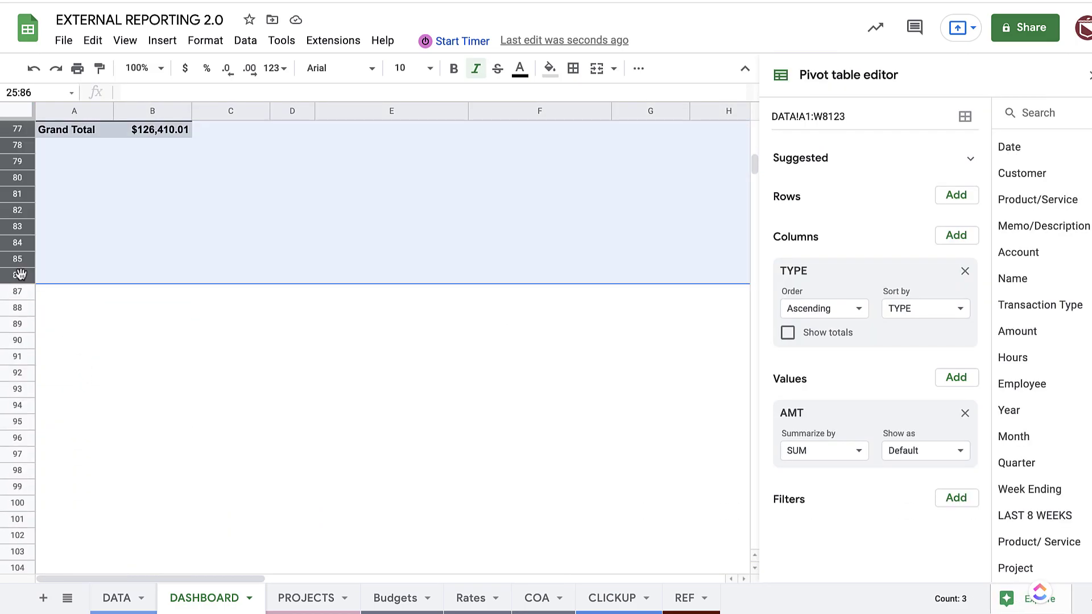
right_click(20, 275)
left_click(94, 503)
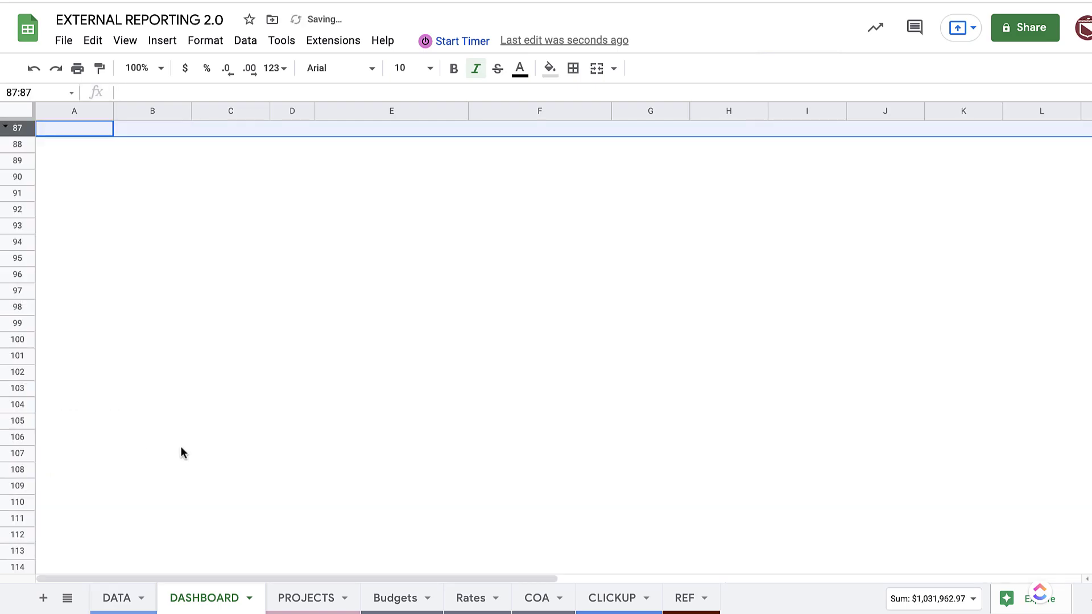
Step: Set the spending doughnut chart to include hidden and filtered data and close its editor
scroll(181, 444, "up", 5)
double_click(237, 263)
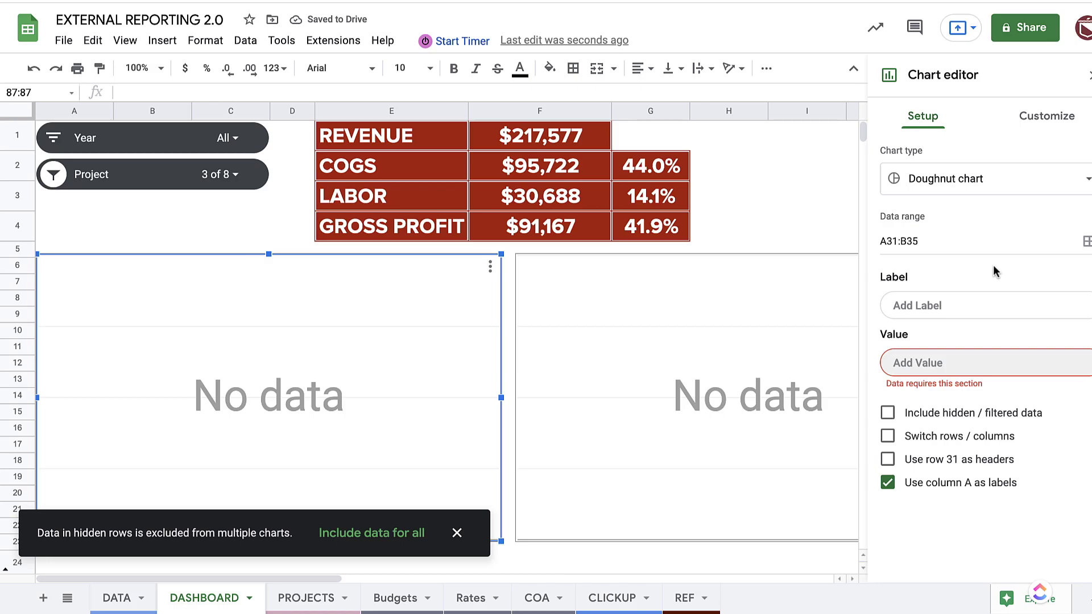
left_click(887, 413)
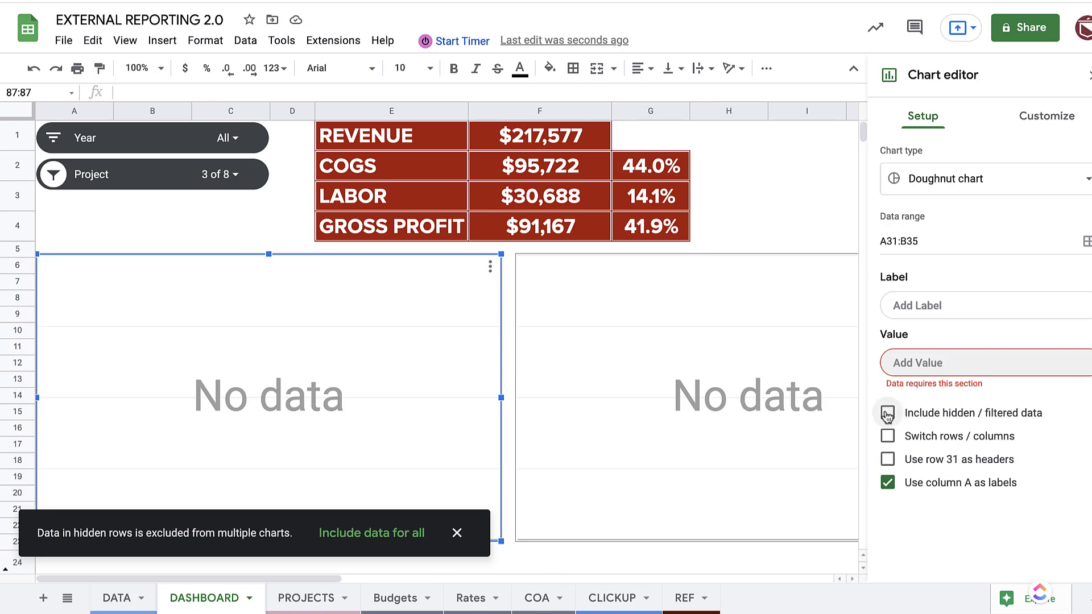
left_click(787, 202)
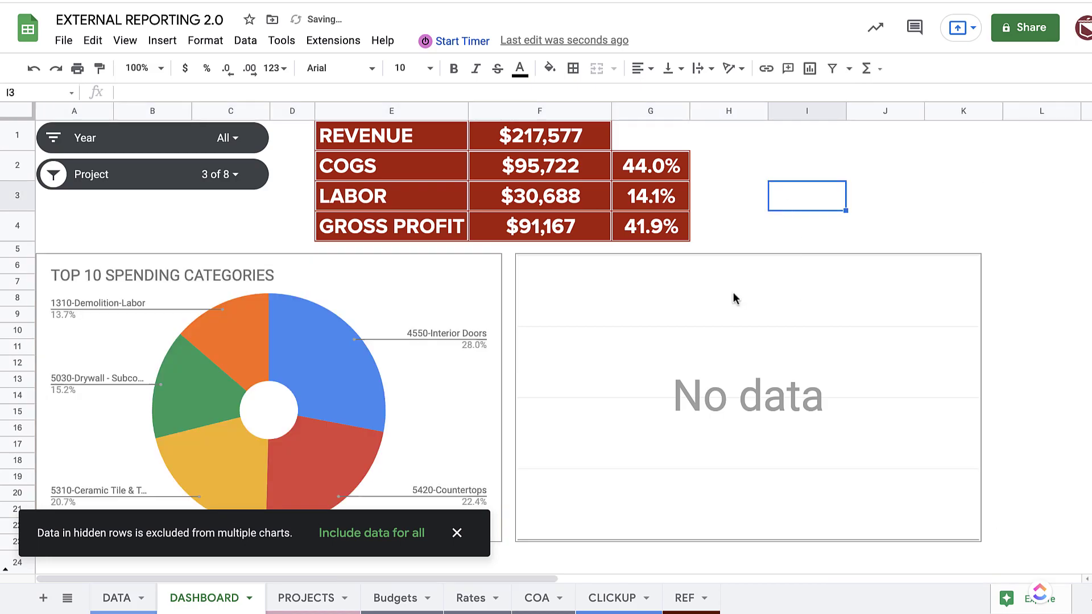
Step: Set the per-project combo chart to include hidden and filtered data and close its editor
left_click(734, 294)
double_click(733, 297)
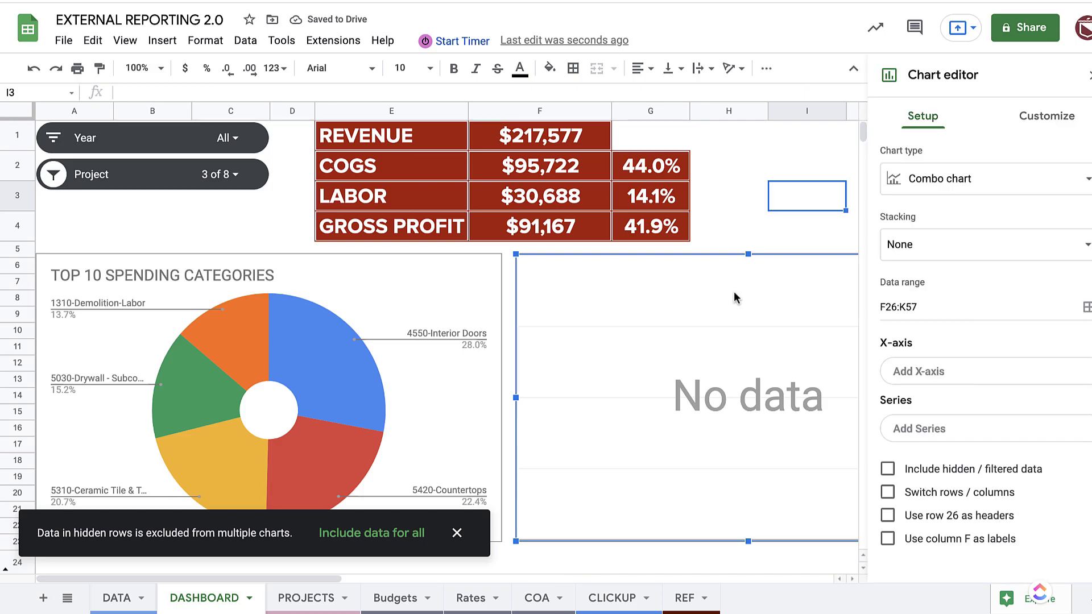
left_click(886, 464)
left_click(758, 178)
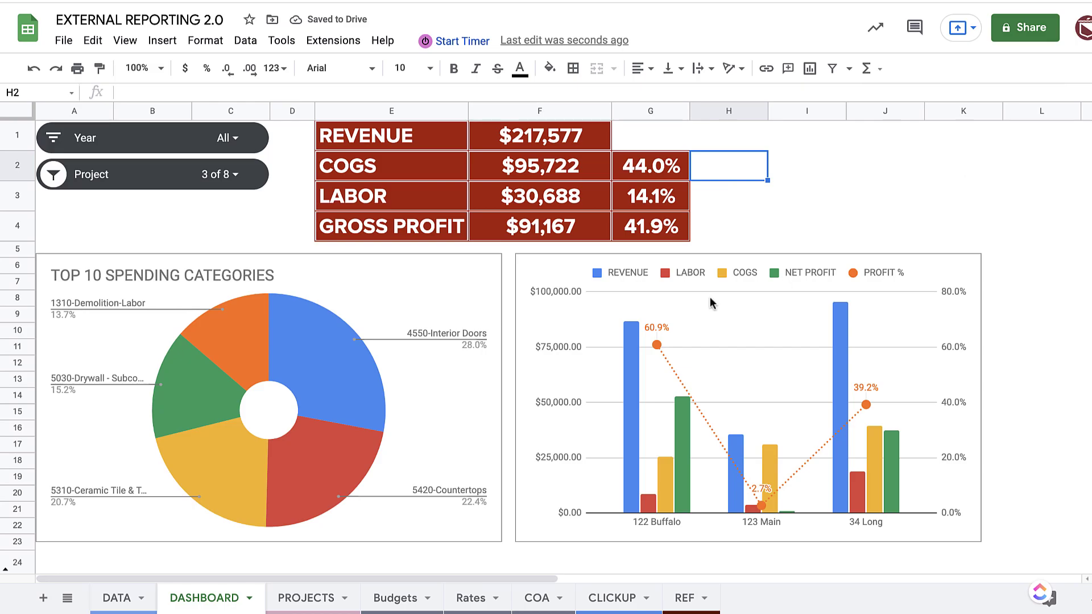
Step: Add 456 Maple and 789 Spruce to the projects selected in the Project slicer
scroll(546, 324, "down", 20)
scroll(546, 324, "up", 20)
left_click(53, 176)
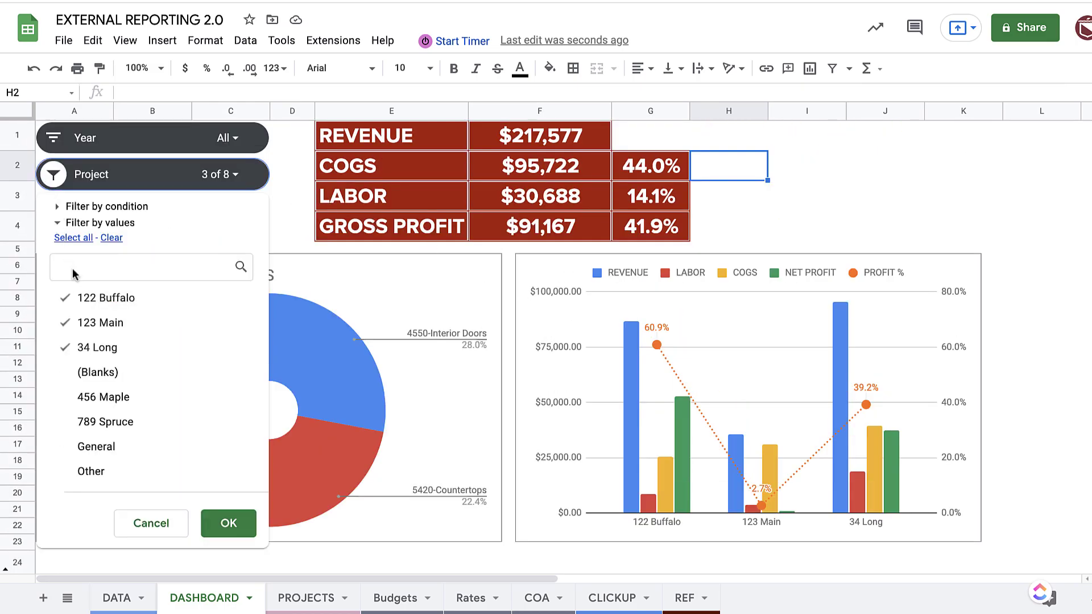
left_click(111, 398)
left_click(118, 427)
left_click(228, 522)
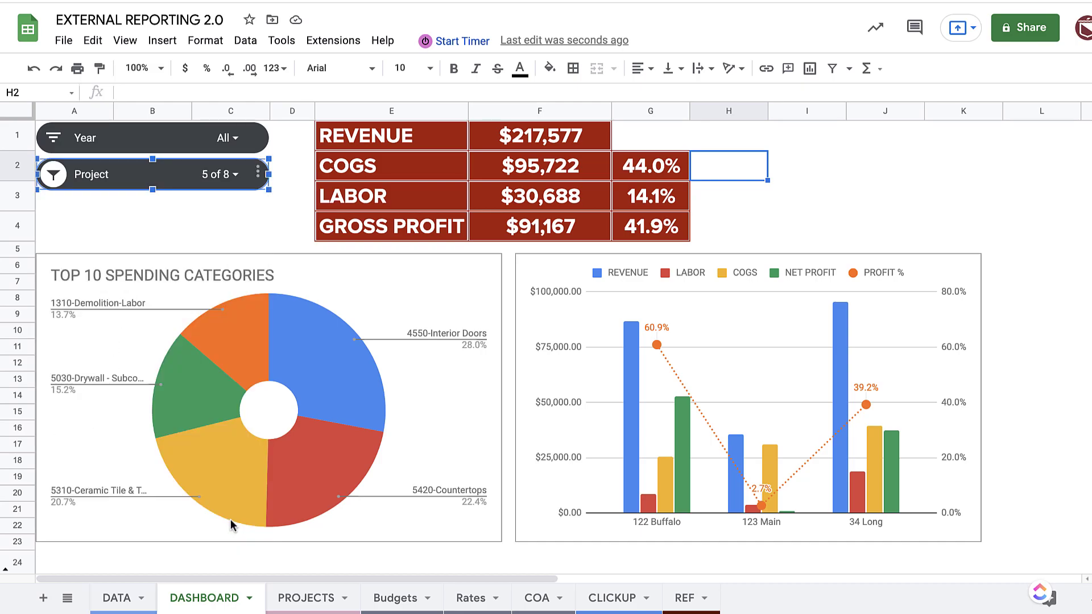